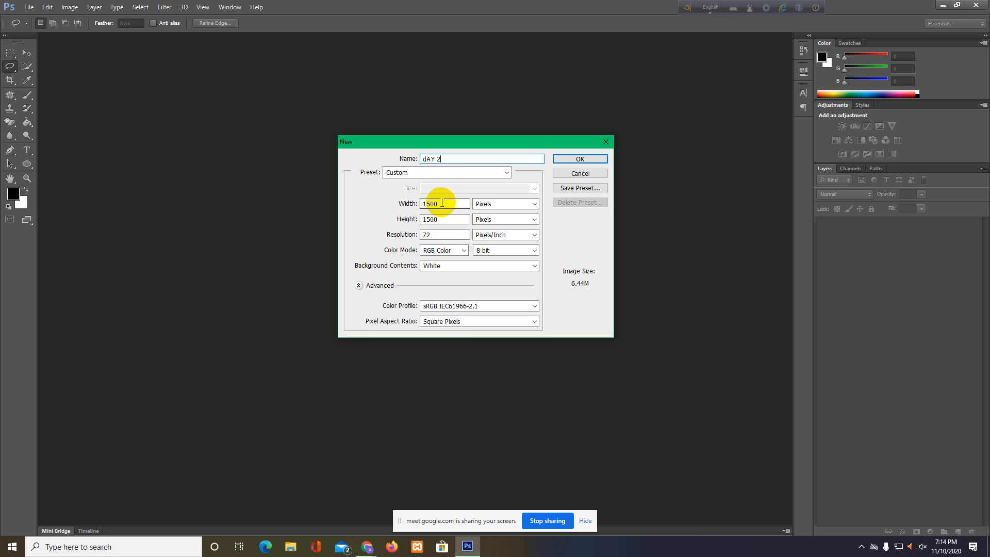
# Try a resolution of 150 pixels/inch for the new document and return it to 72.
pyautogui.moveTo(437, 235)
pyautogui.mouseDown()
pyautogui.moveTo(423, 236)
pyautogui.moveTo(445, 236)
pyautogui.mouseUp()
pyautogui.click(445, 236)
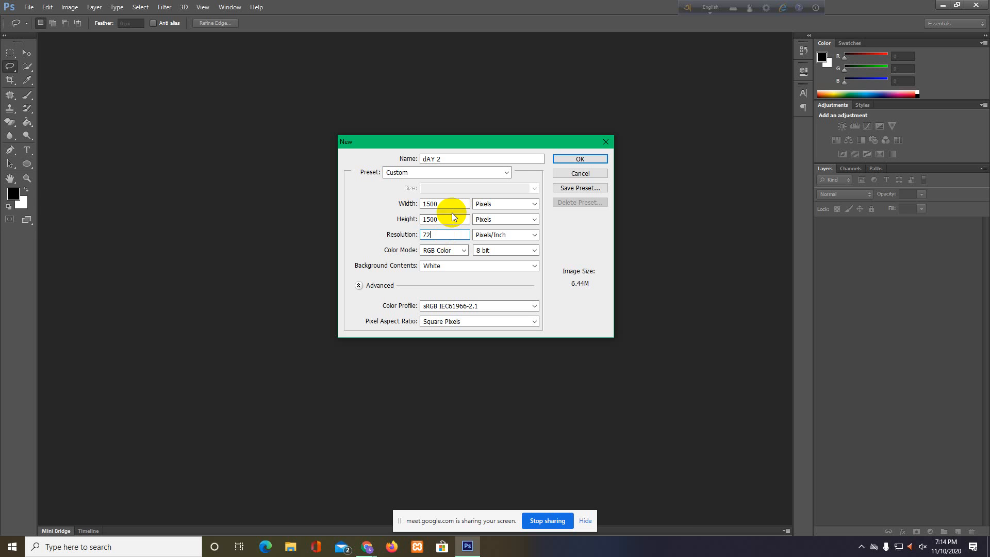
pyautogui.doubleClick(439, 237)
pyautogui.write('150')
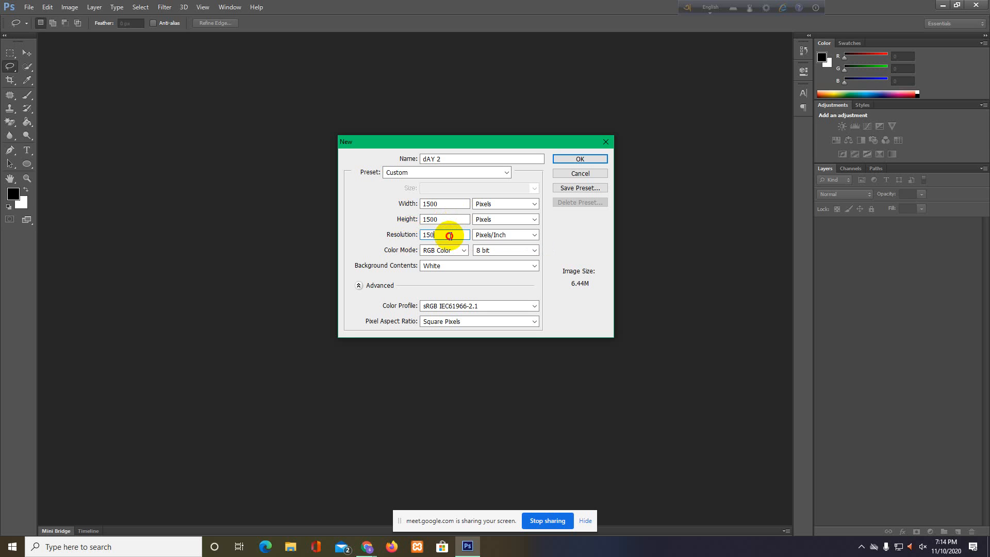
pyautogui.moveTo(448, 235); pyautogui.dragTo(424, 235)
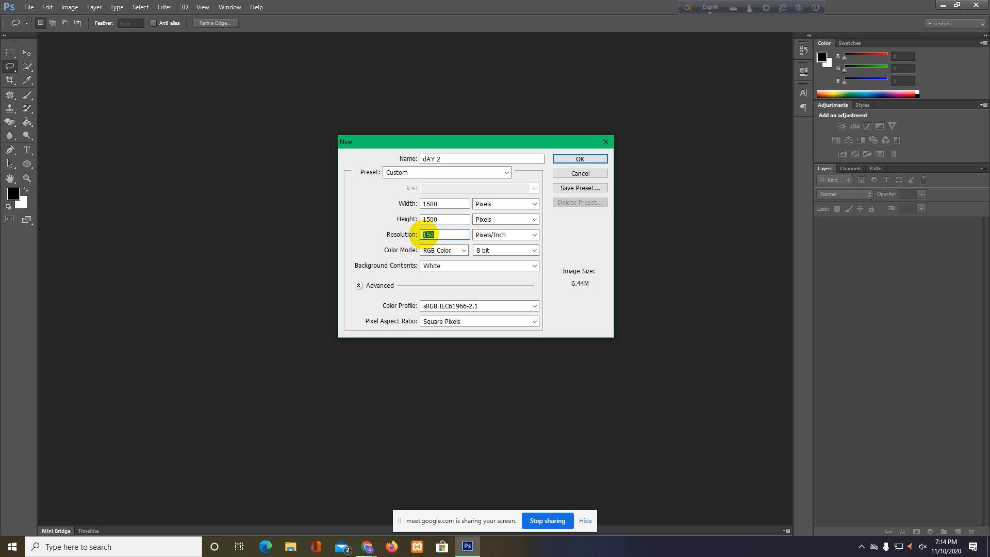
pyautogui.write('72')
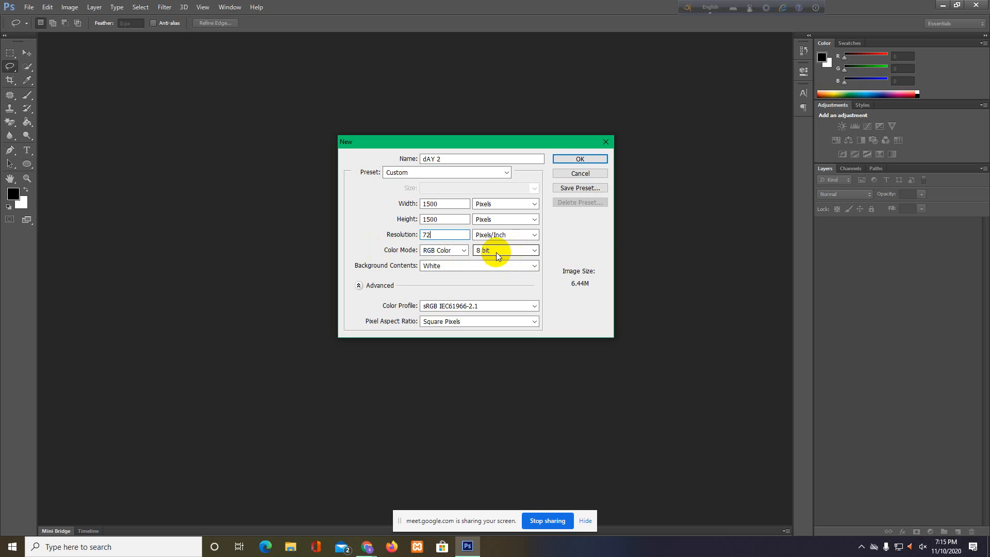
# Create the 1500 × 1500 pixel dAY 2 document with 8 bit colour depth and White background contents.
pyautogui.click(538, 249)
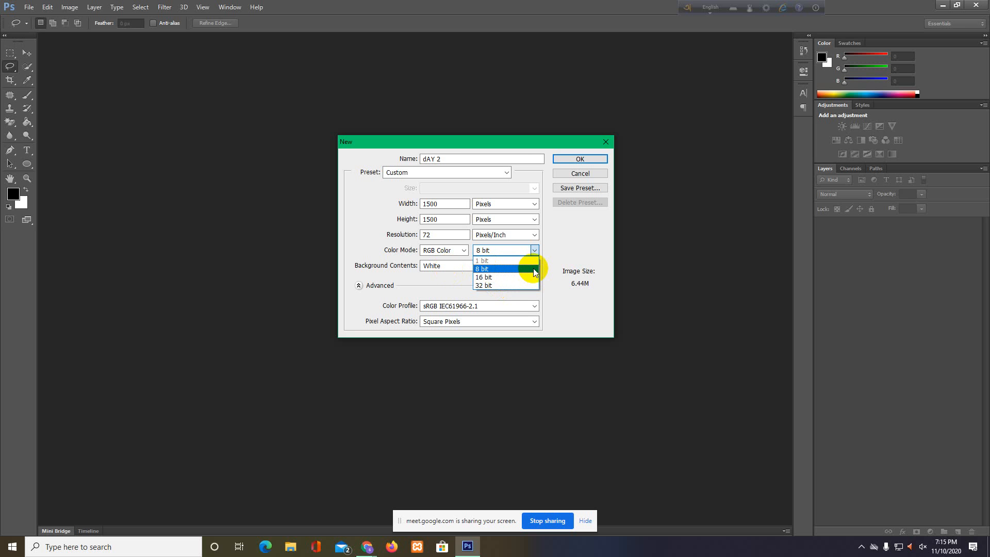
pyautogui.click(505, 274)
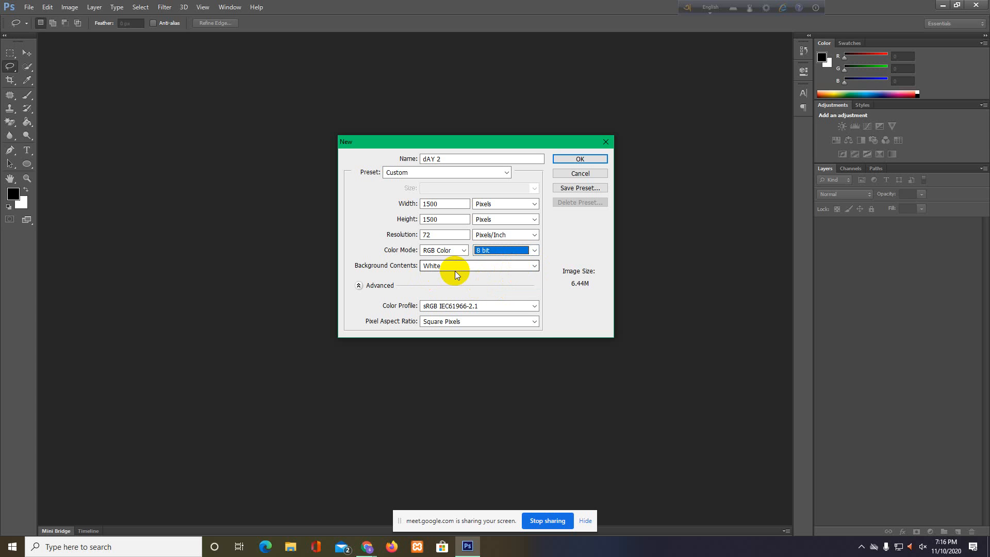
pyautogui.click(463, 271)
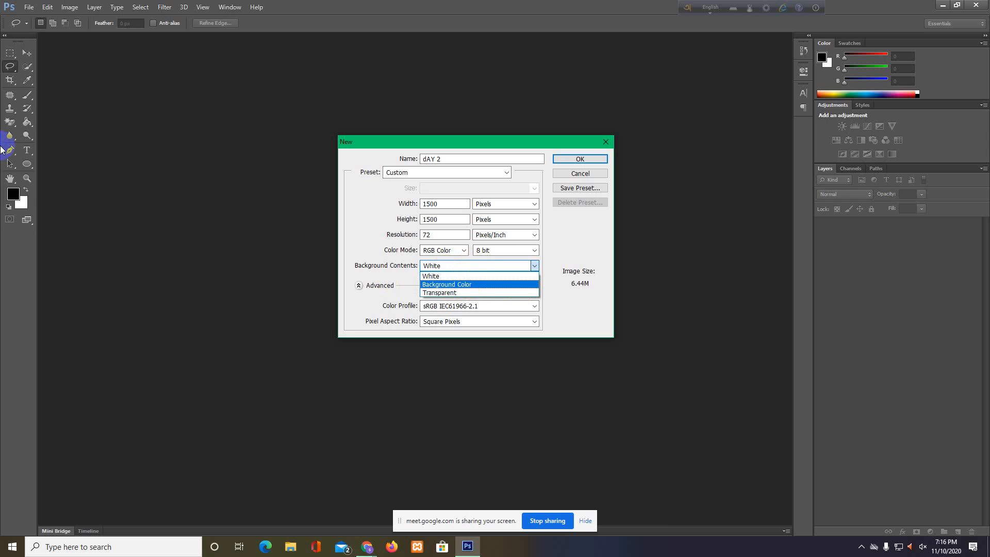
pyautogui.click(8, 207)
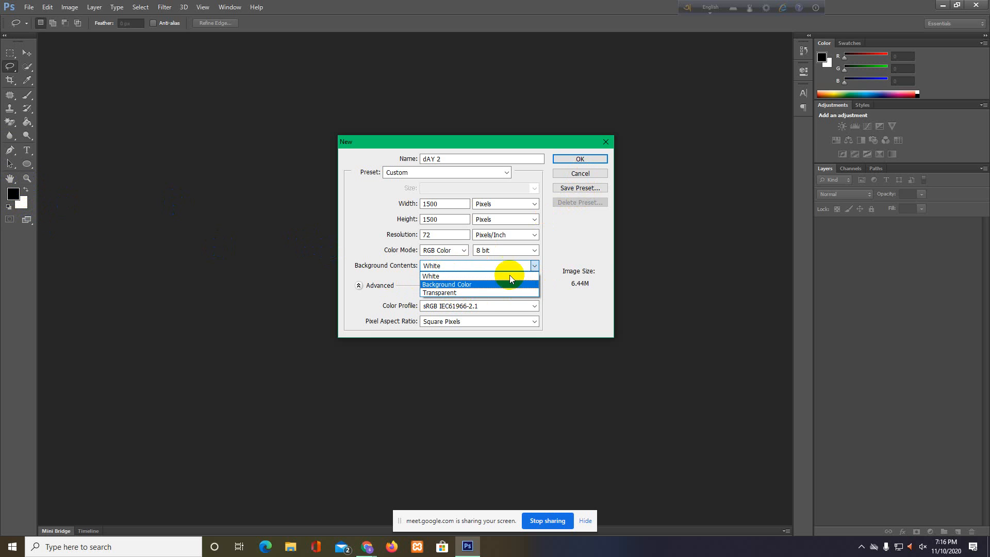
pyautogui.click(448, 278)
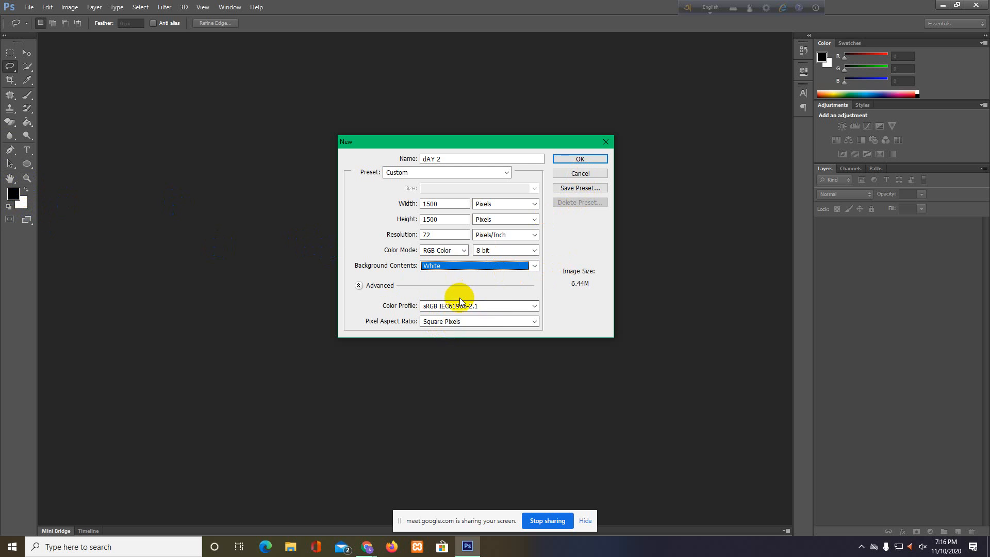
pyautogui.click(579, 158)
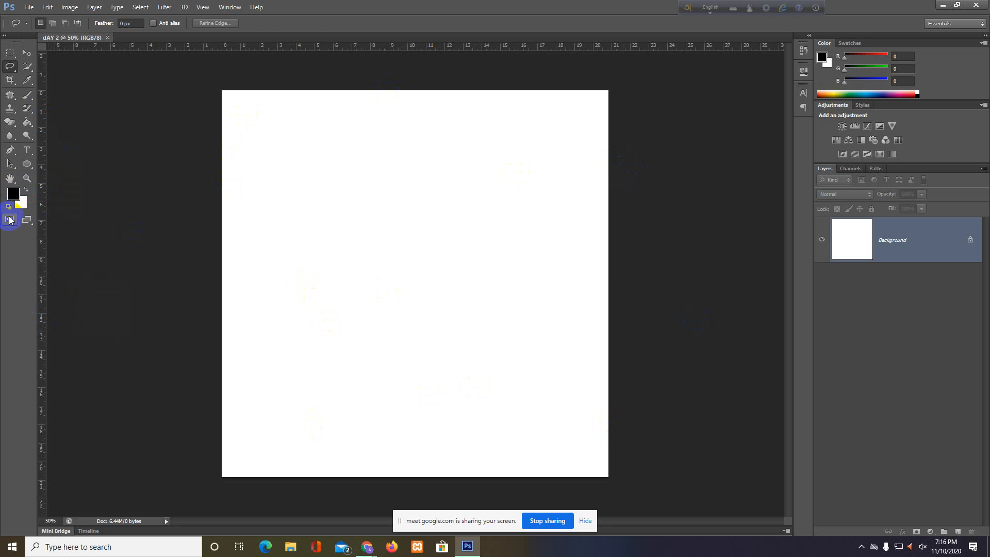
# Choose pure red (ff0000) as the foreground colour and swap it into the background colour.
pyautogui.click(14, 194)
pyautogui.moveTo(93, 343); pyautogui.dragTo(185, 267)
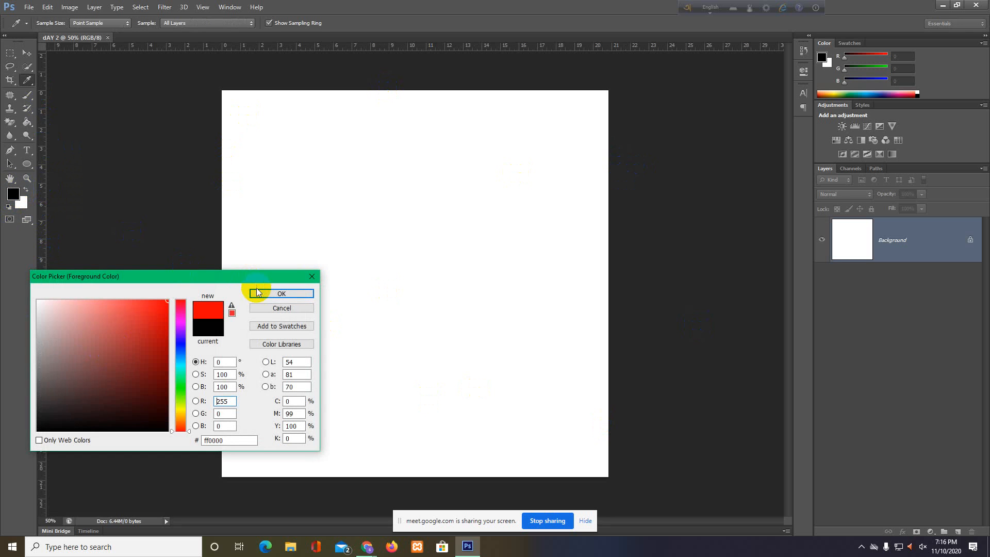
pyautogui.click(256, 291)
pyautogui.press('x')
# Set the foreground colour to bright green (0efe95).
pyautogui.click(15, 196)
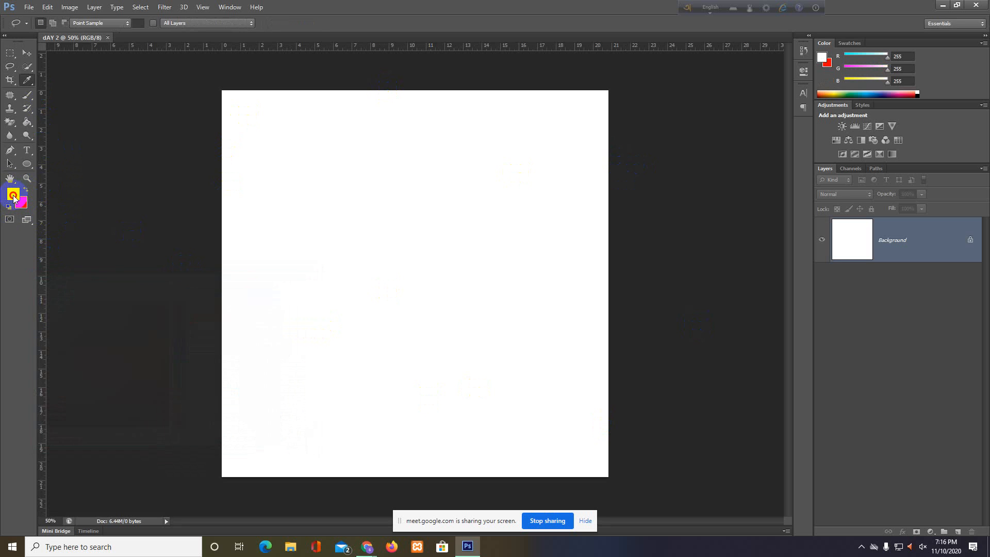
pyautogui.click(180, 374)
pyautogui.moveTo(150, 359); pyautogui.dragTo(162, 300)
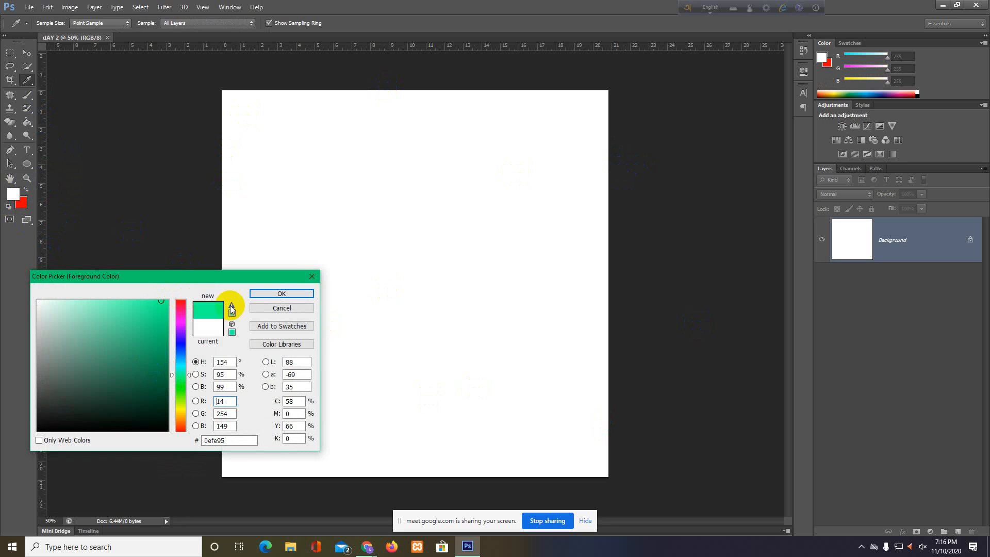
pyautogui.click(257, 293)
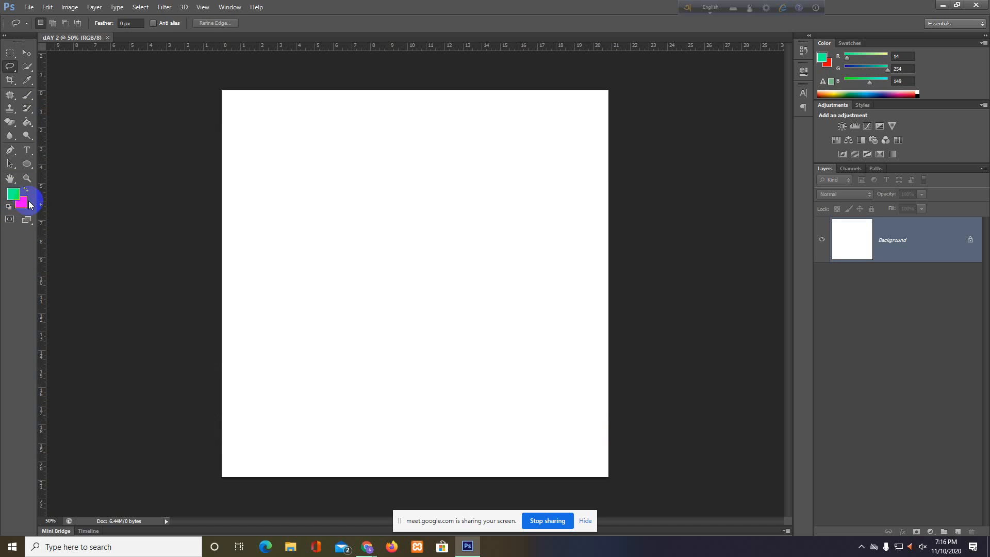
# Create another 1500 × 1500 pixel document with its background contents set to Background Color.
pyautogui.click(31, 7)
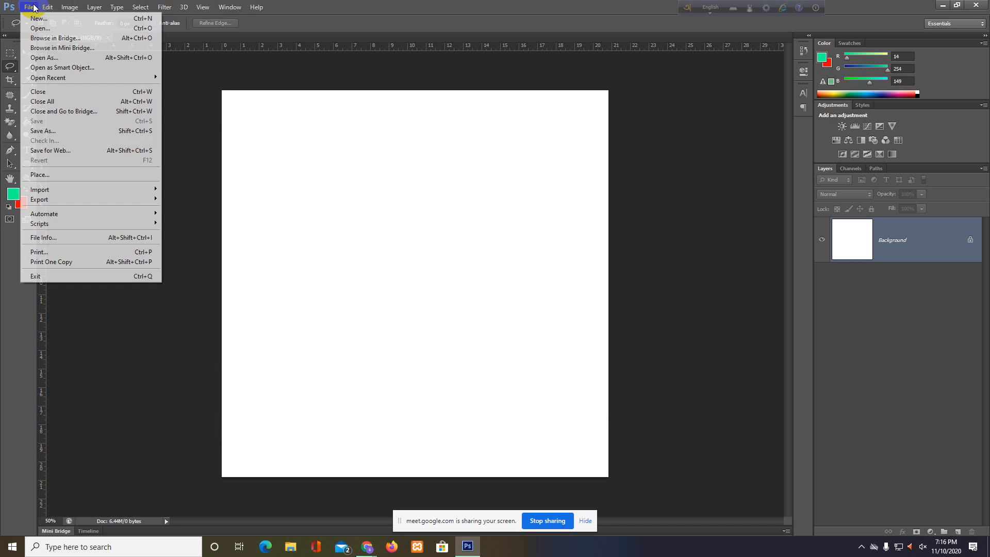
pyautogui.click(39, 18)
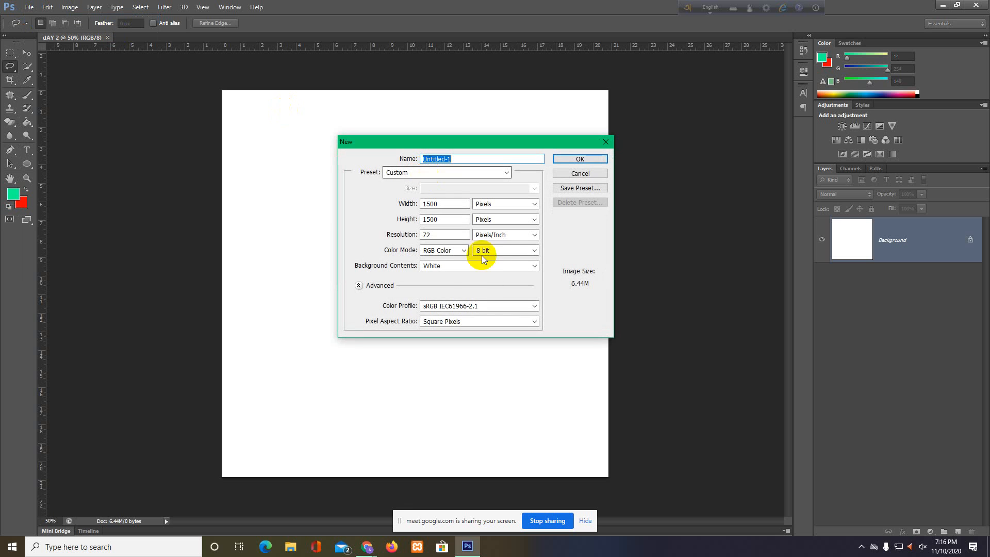
pyautogui.click(472, 266)
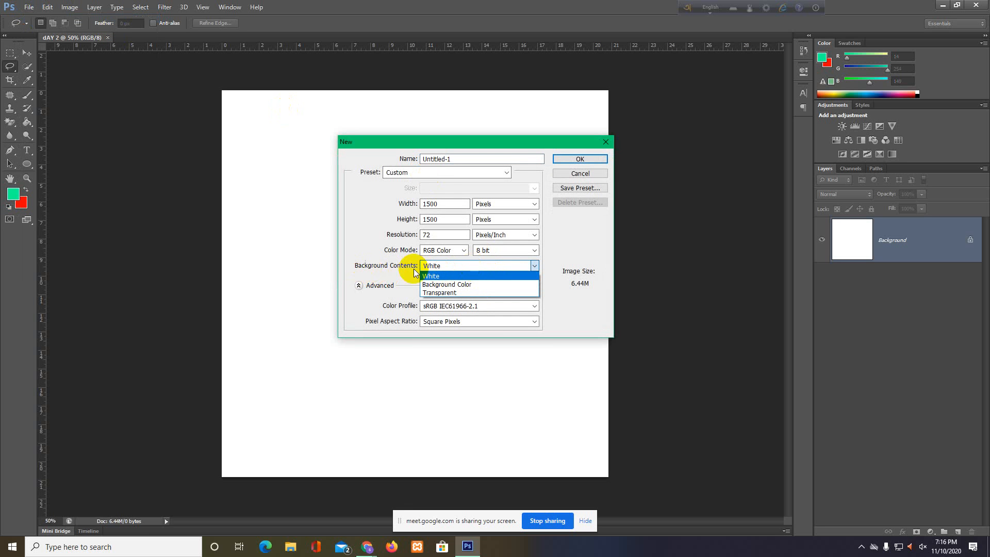
pyautogui.click(435, 285)
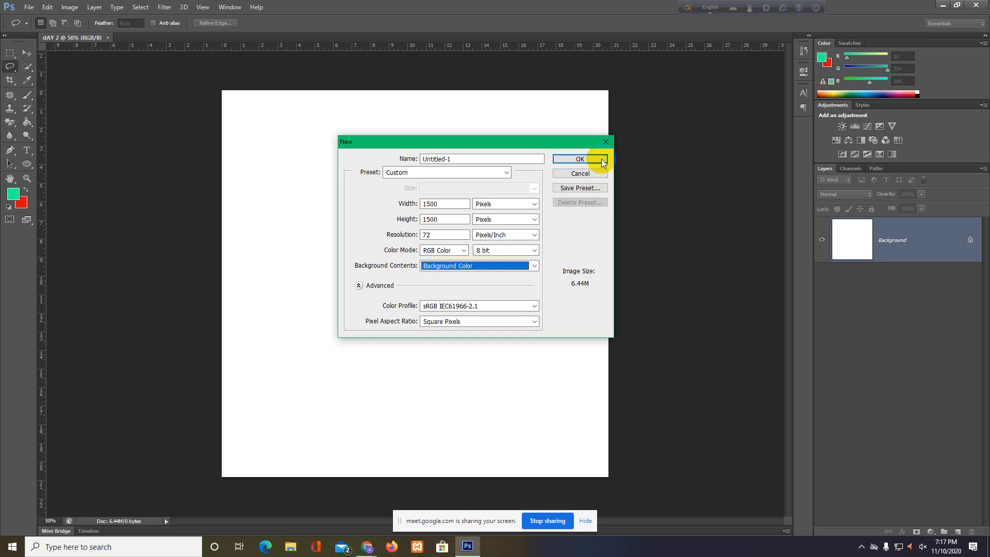
pyautogui.click(597, 160)
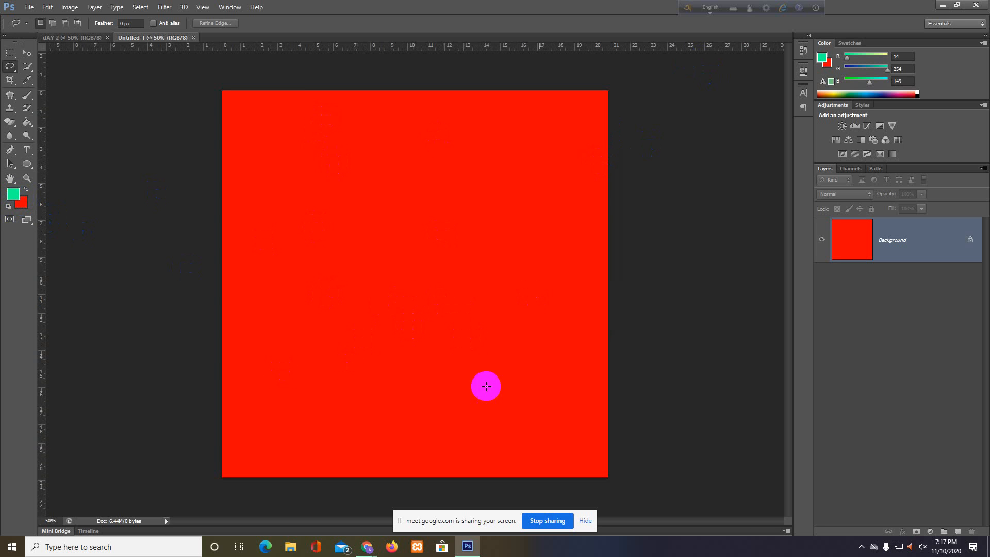
# Create a further 1500 × 1500 pixel document with its background contents set to Transparent.
pyautogui.click(29, 7)
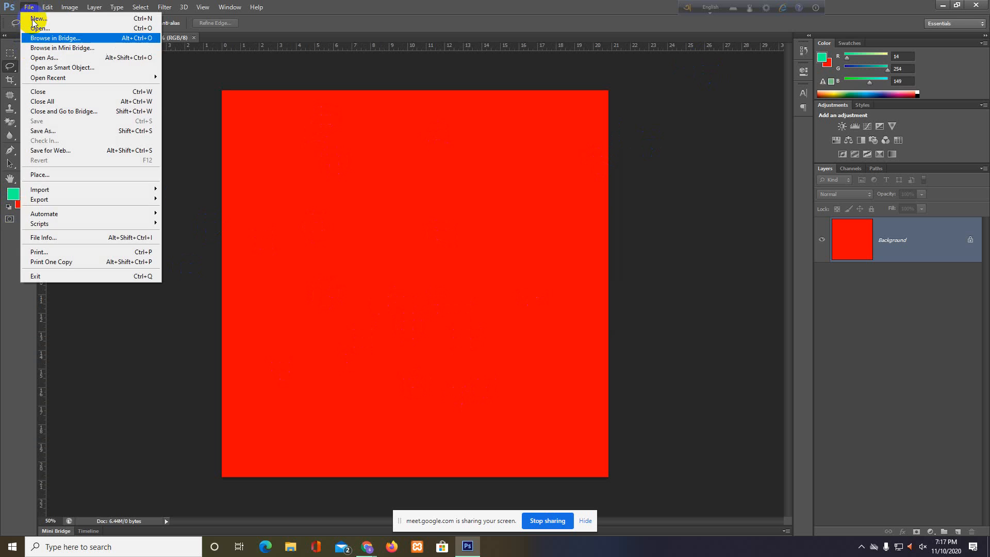
pyautogui.click(32, 19)
pyautogui.click(439, 264)
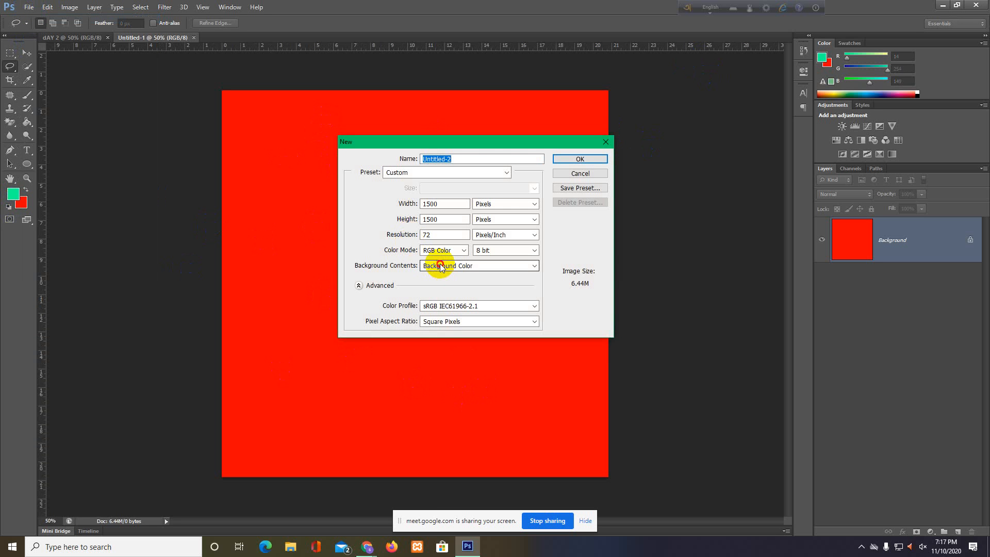
pyautogui.click(445, 298)
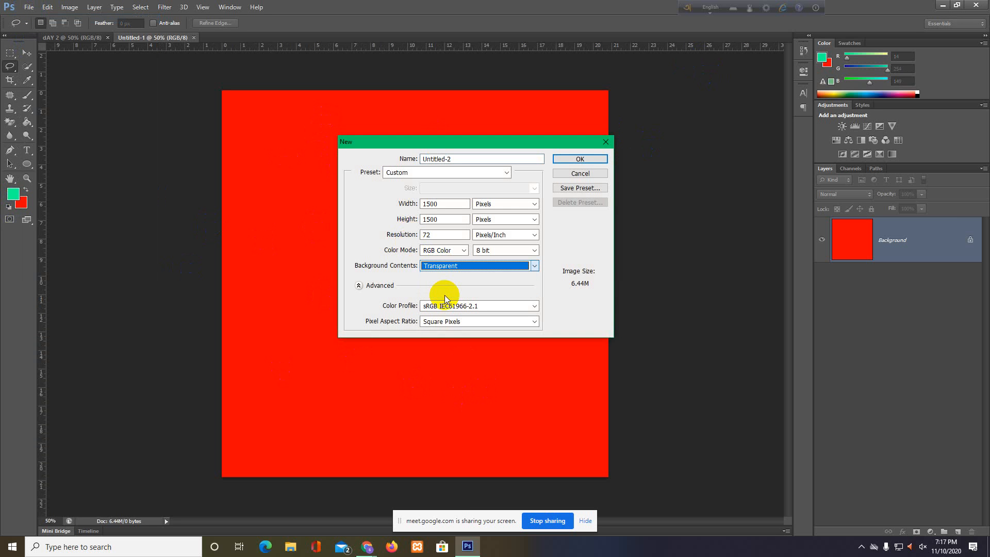
pyautogui.click(570, 158)
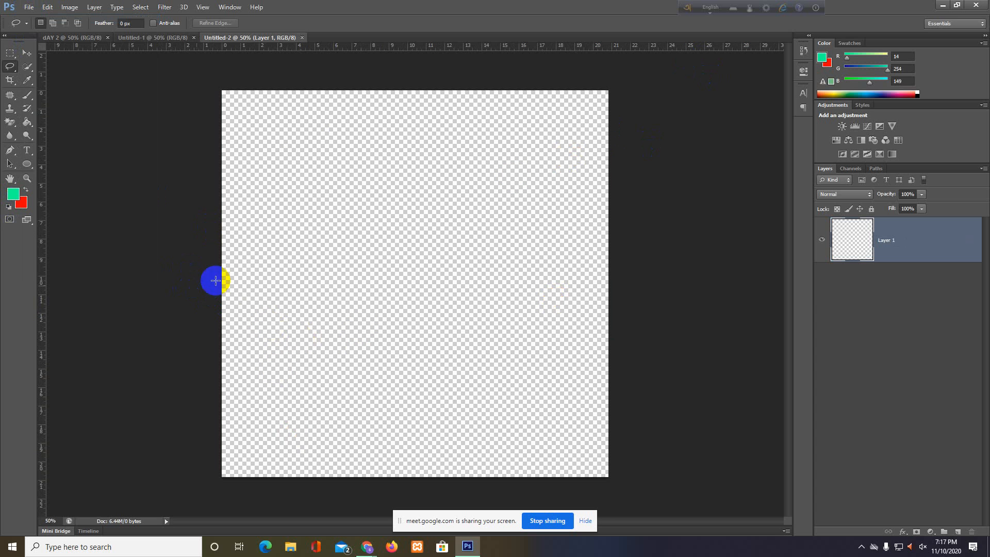
# Close the transparent document and the red document.
pyautogui.click(301, 38)
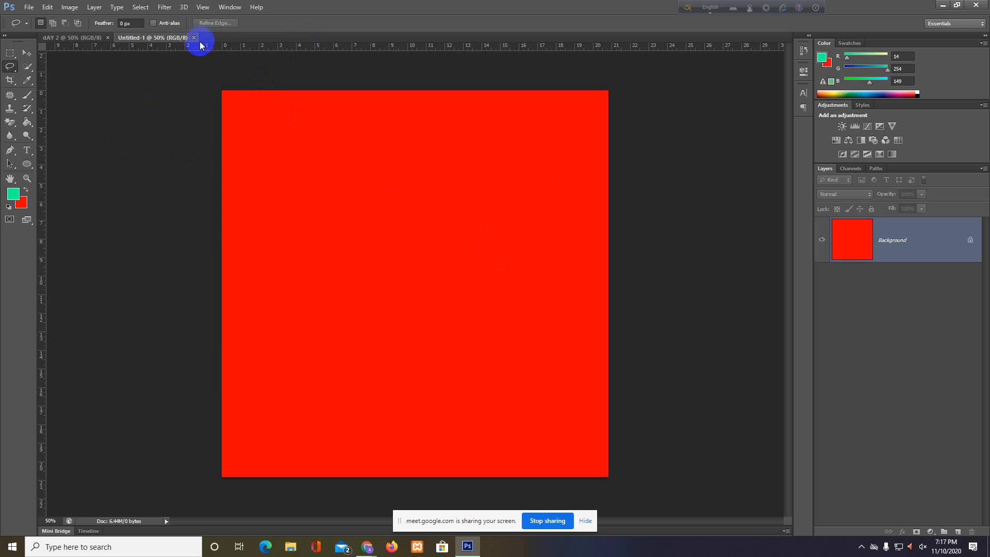
pyautogui.click(195, 37)
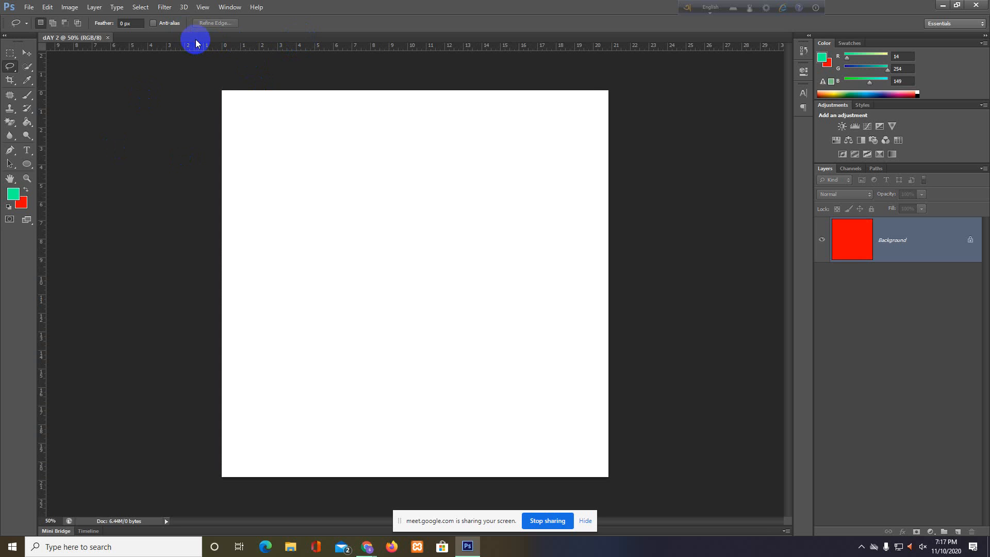
# Create a new 1500 × 1500 pixel document with White background contents and close the dAY 2 document.
pyautogui.click(32, 9)
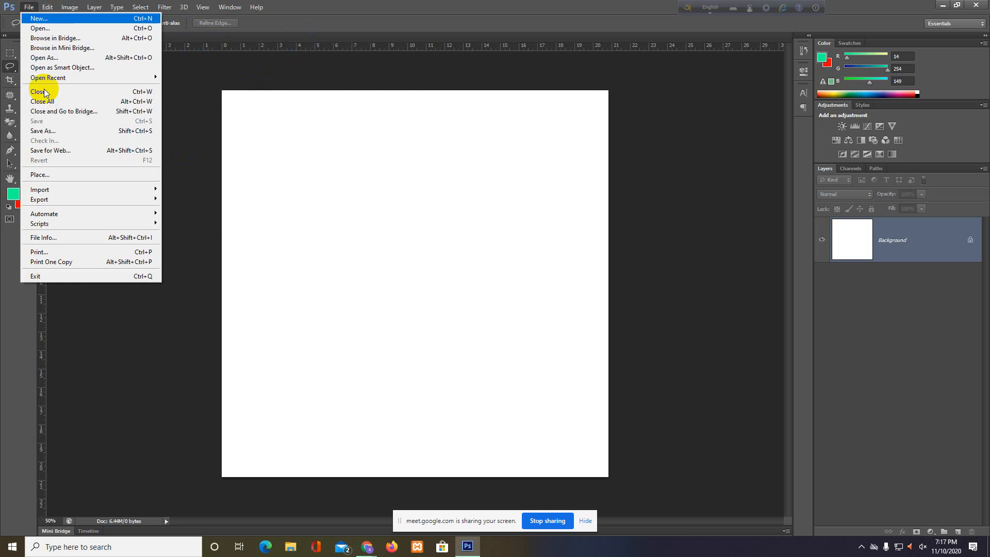
pyautogui.click(38, 23)
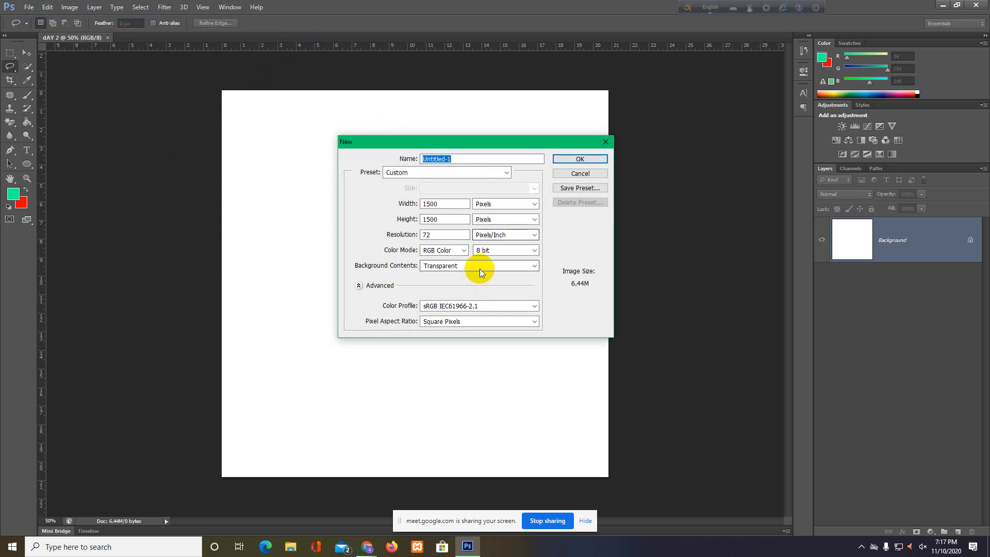
pyautogui.click(480, 268)
pyautogui.click(473, 277)
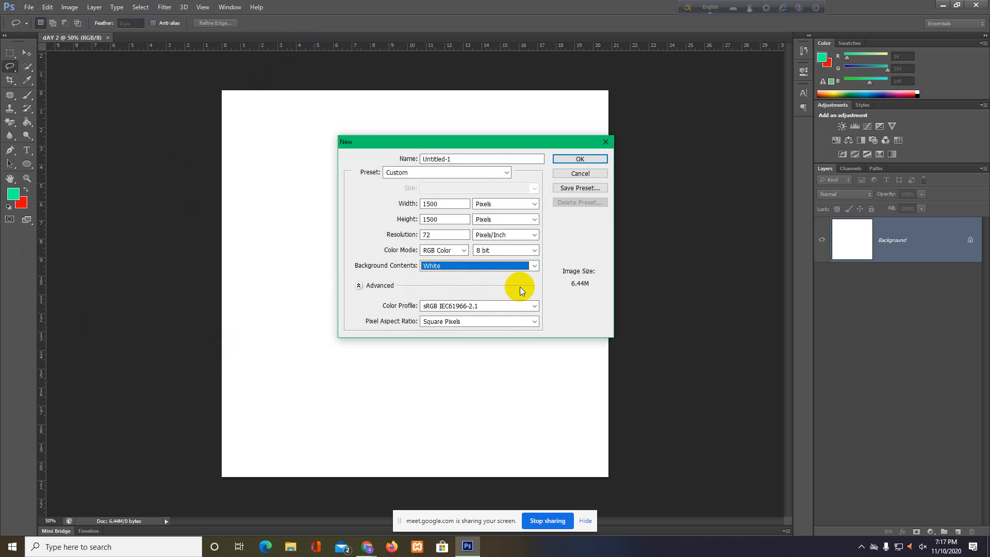
pyautogui.click(584, 159)
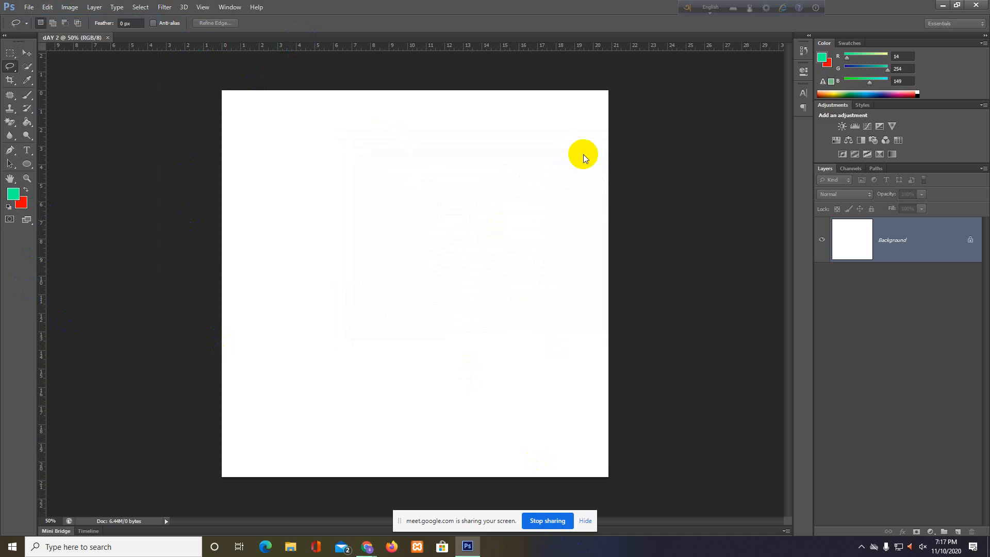
pyautogui.click(107, 38)
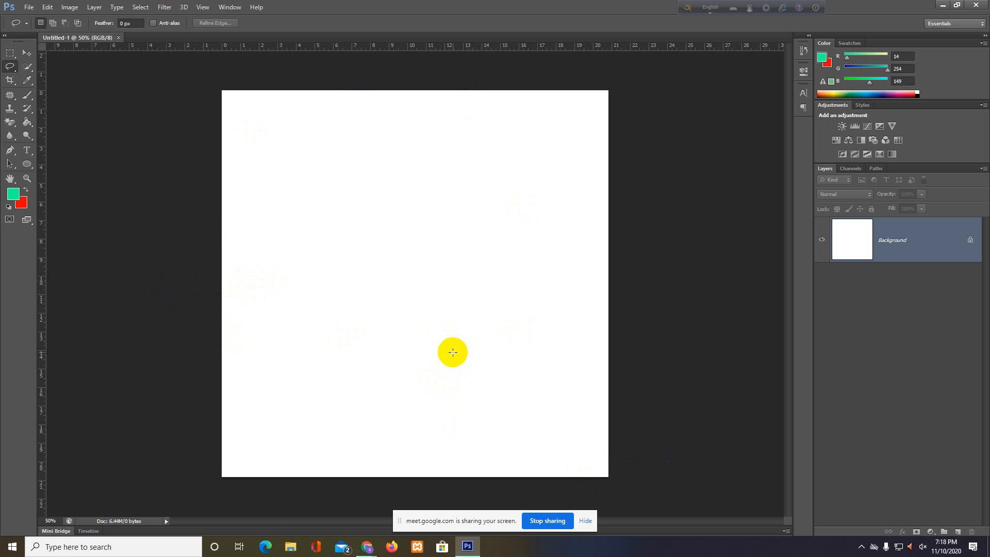
# Look through the marquee, lasso and healing tool groups, and return to the Move tool.
pyautogui.click(28, 53)
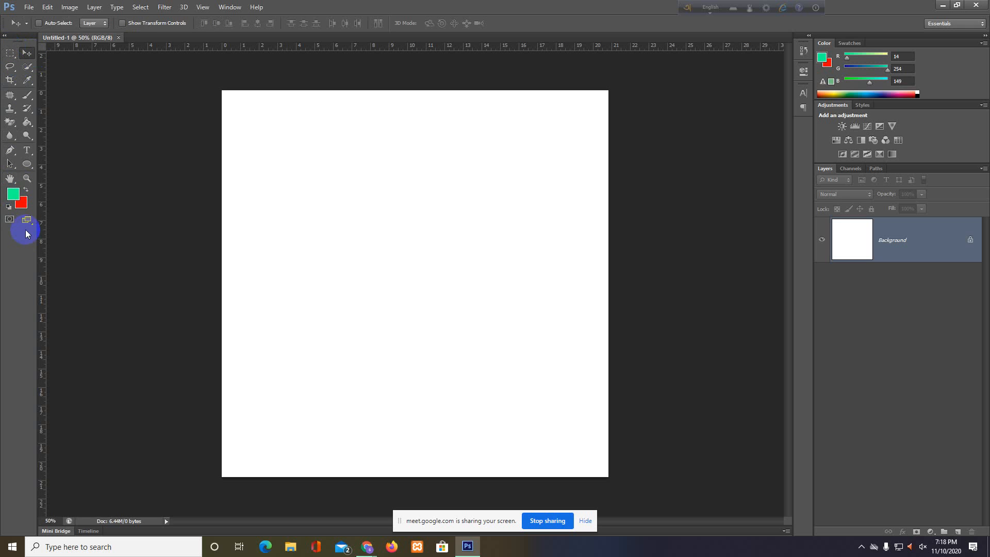
pyautogui.click(10, 54)
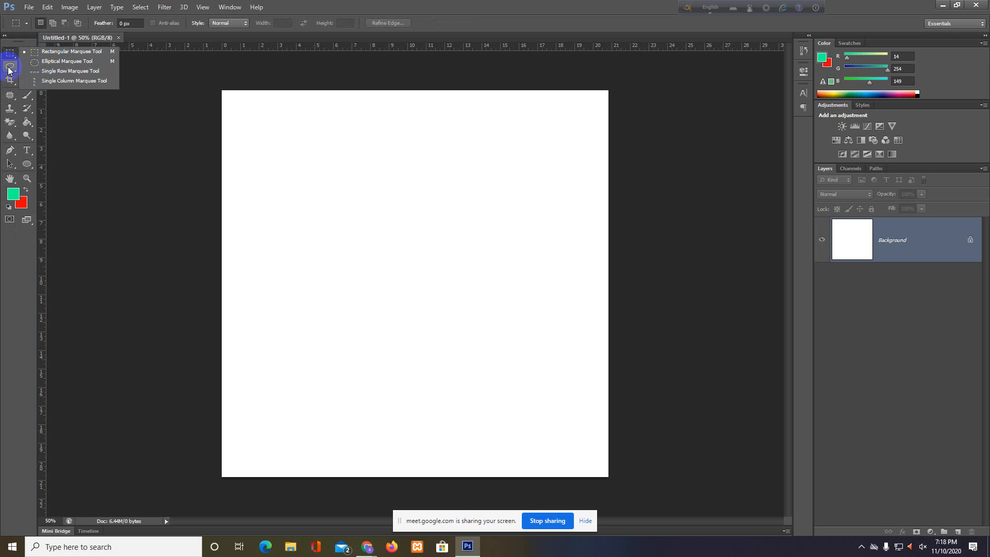
pyautogui.click(9, 67)
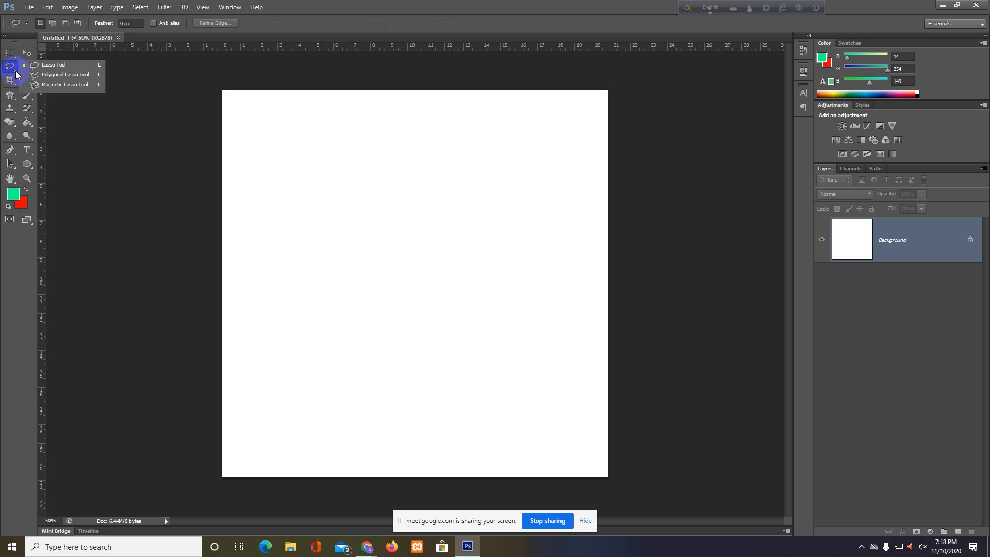
pyautogui.click(27, 52)
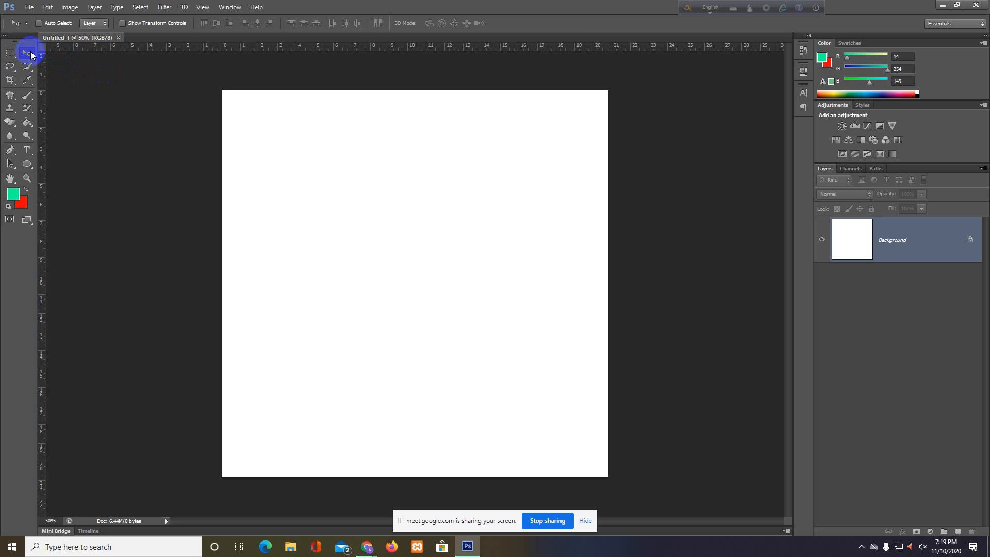
pyautogui.click(11, 96)
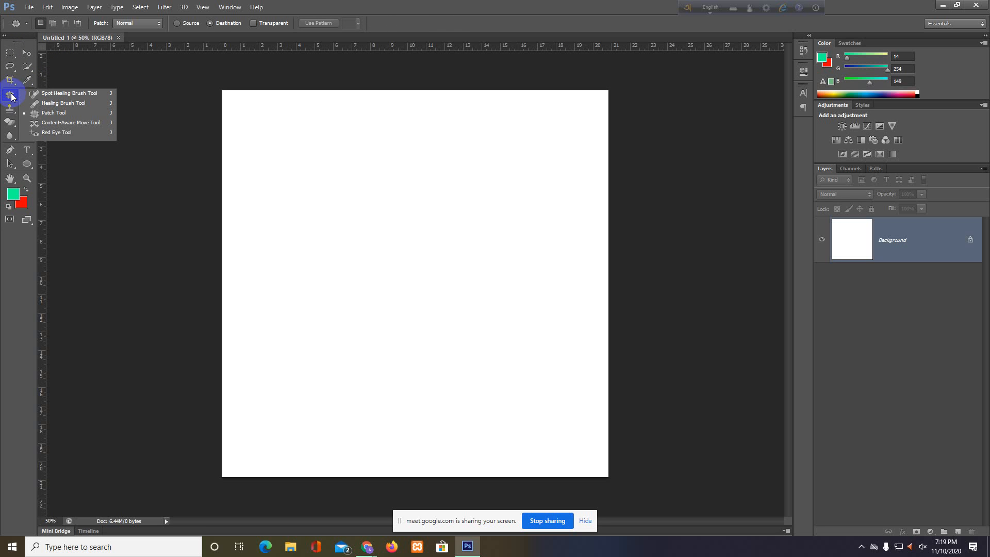
pyautogui.click(347, 204)
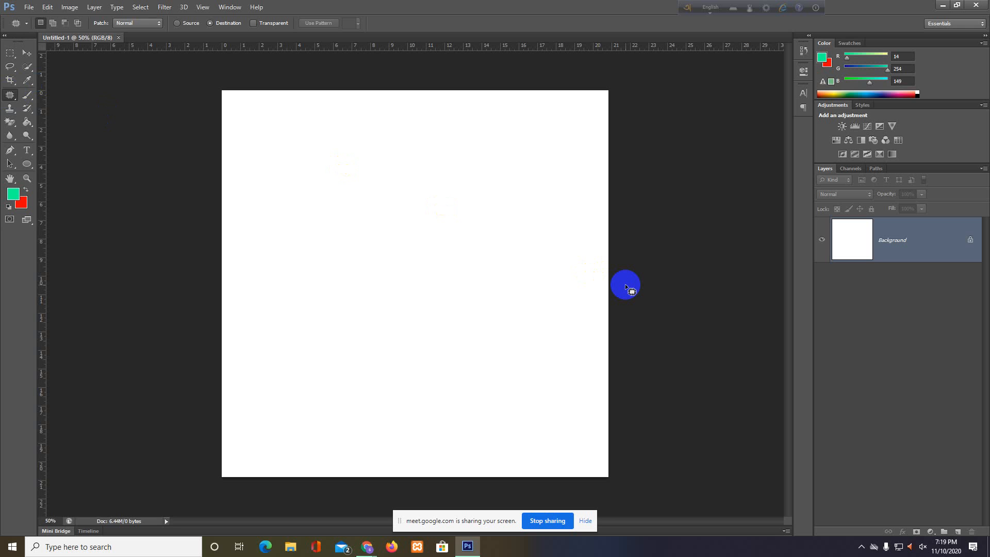
pyautogui.press('v')
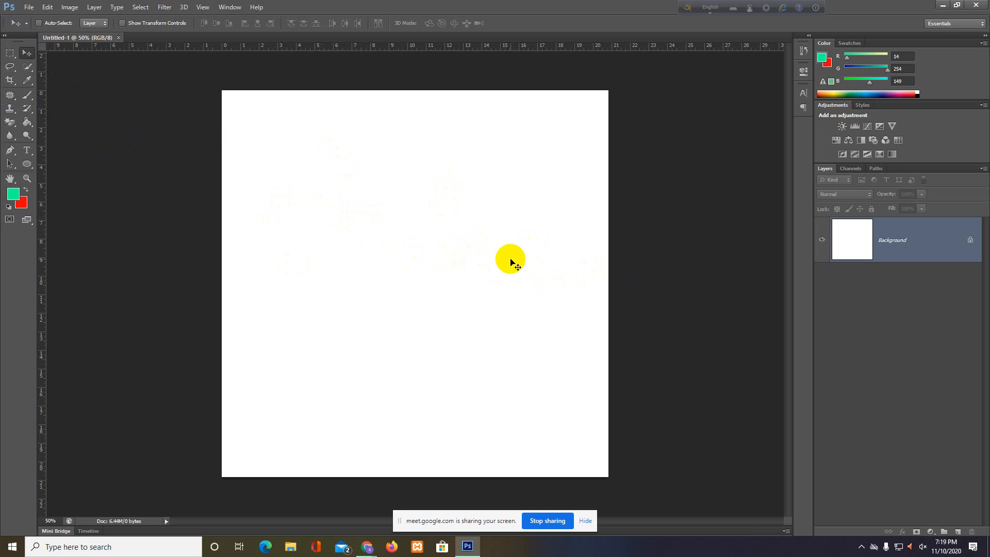
# Place the coffee-cup image fact-001.jpg from the sciencee bee folder into the white document.
pyautogui.click(29, 7)
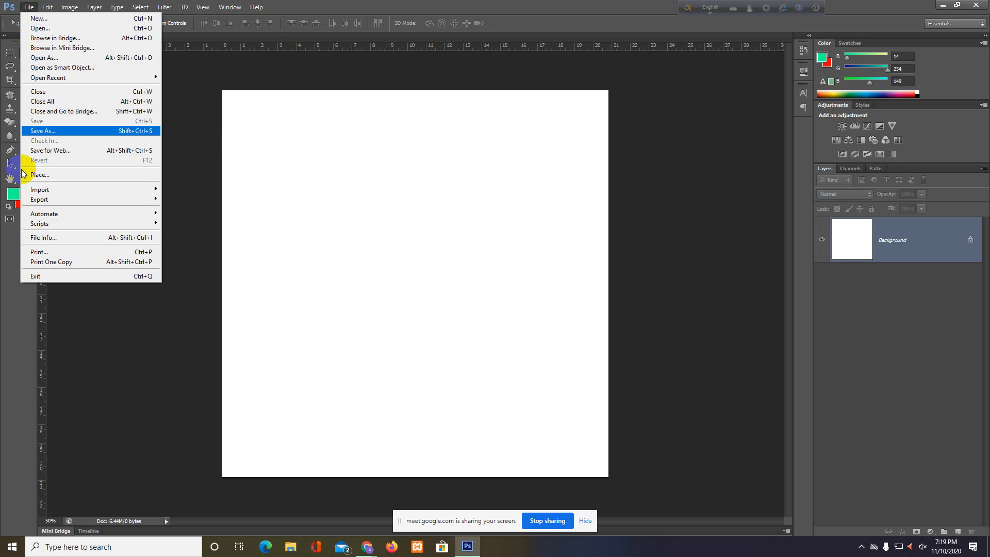
pyautogui.click(44, 175)
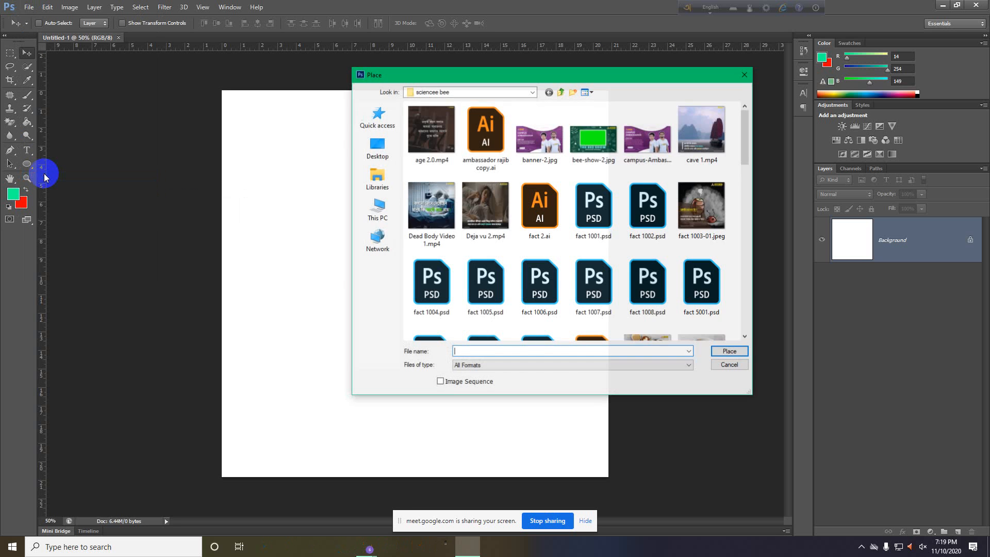
pyautogui.scroll(-3, 578, 217)
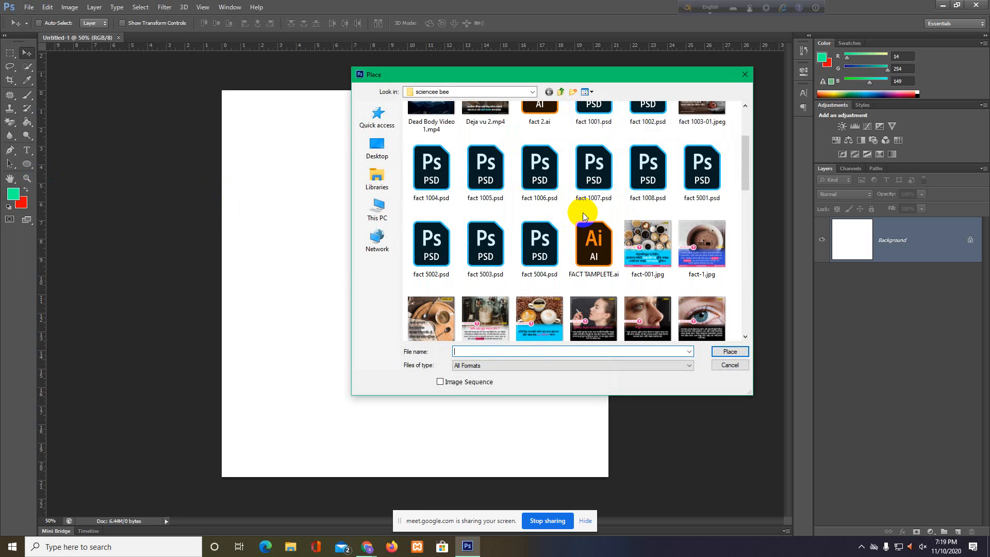
pyautogui.scroll(-5, 593, 232)
pyautogui.scroll(3, 598, 251)
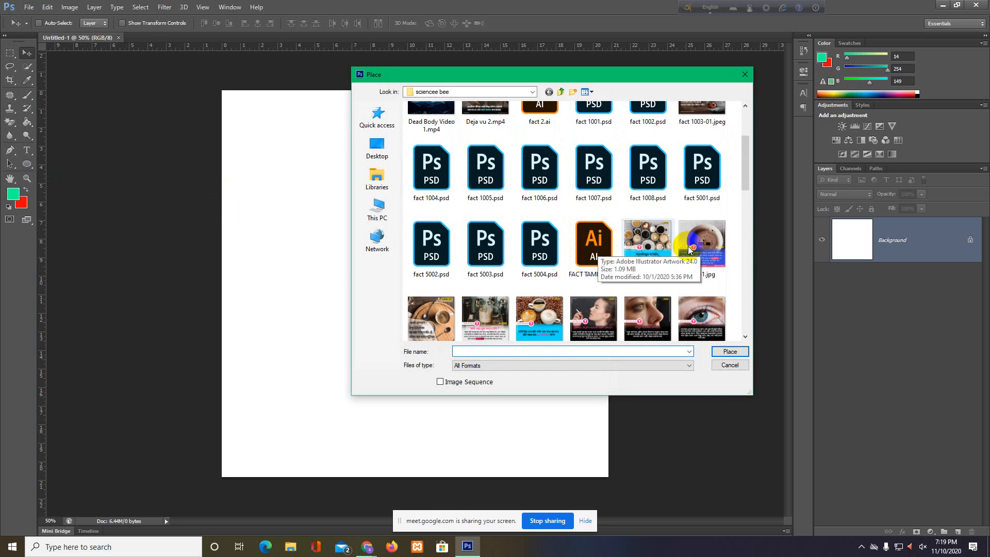
pyautogui.click(648, 245)
pyautogui.click(719, 352)
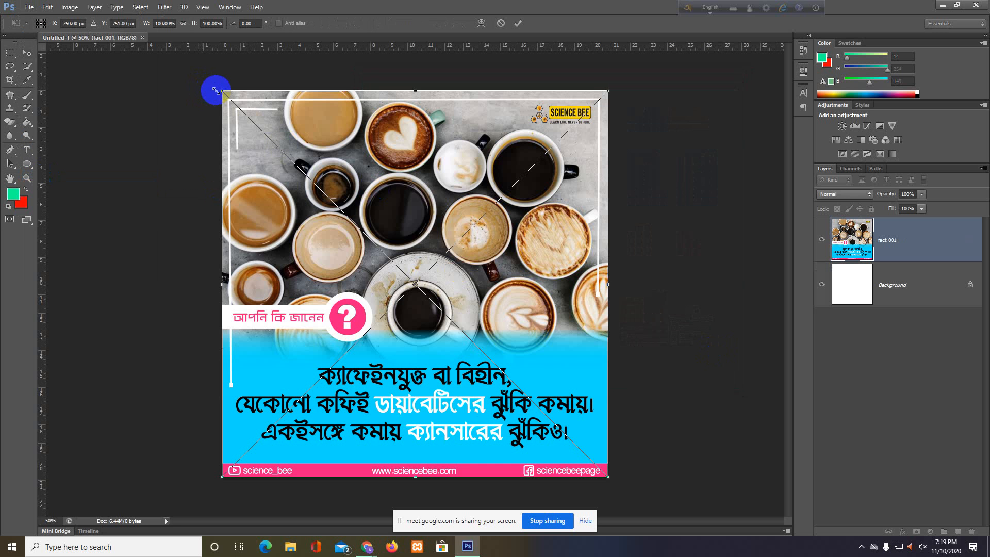
# Scale the placed coffee image down around its centre to under a third of its size and move it near the canvas's upper edge.
pyautogui.moveTo(223, 92); pyautogui.dragTo(360, 228)
pyautogui.press('Return')
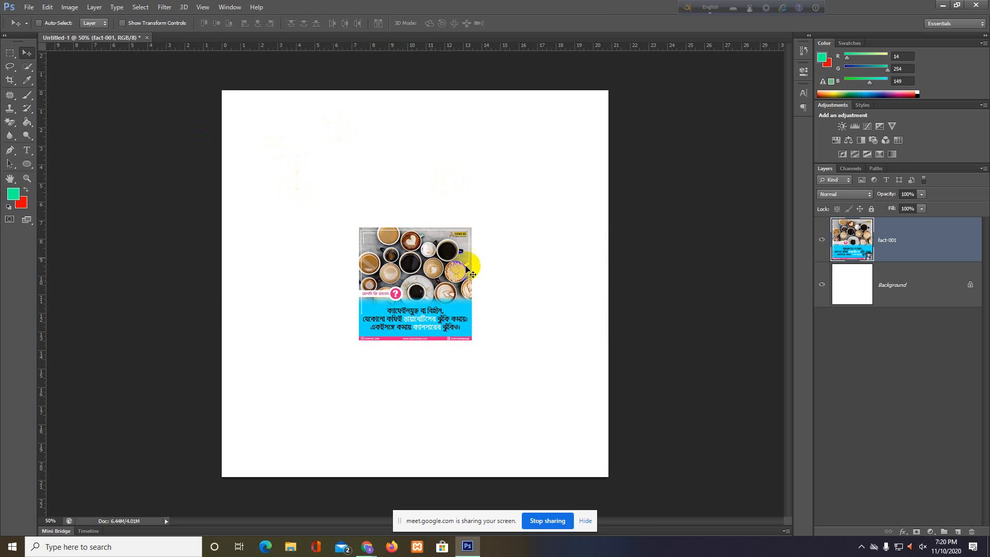
pyautogui.click(401, 259)
pyautogui.moveTo(402, 258); pyautogui.dragTo(379, 225)
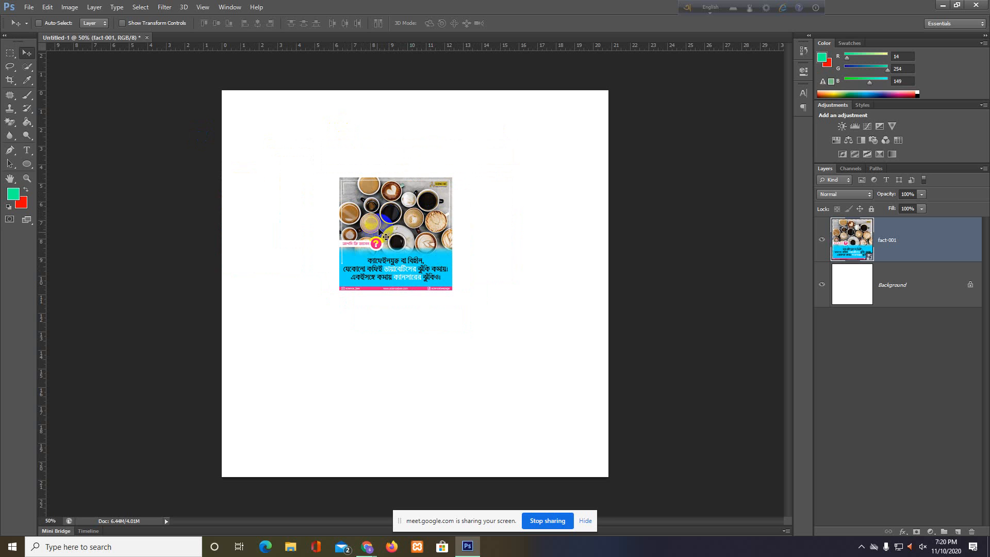
pyautogui.moveTo(379, 230); pyautogui.dragTo(435, 175)
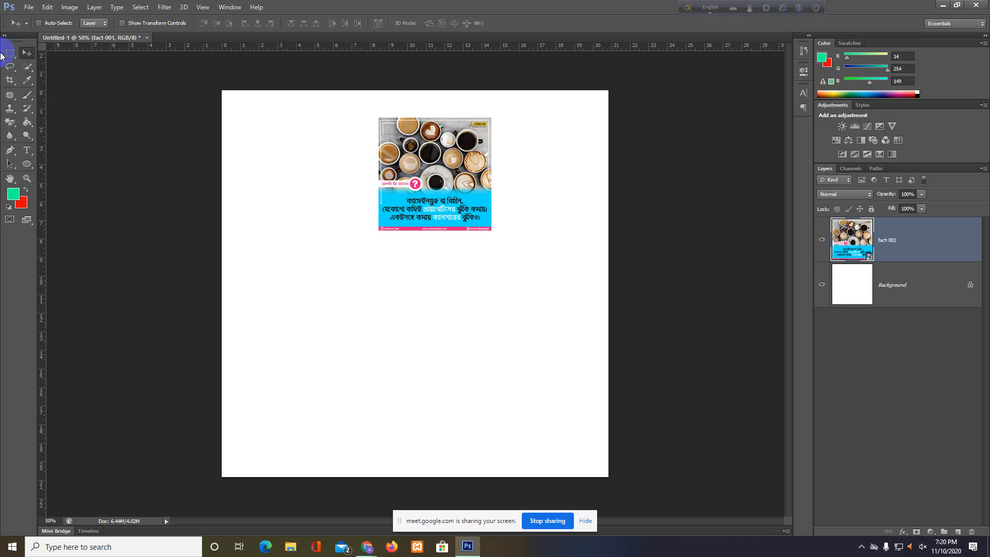
# Draw a wide selection below the coffee image with the Rectangular Marquee Tool.
pyautogui.click(8, 55)
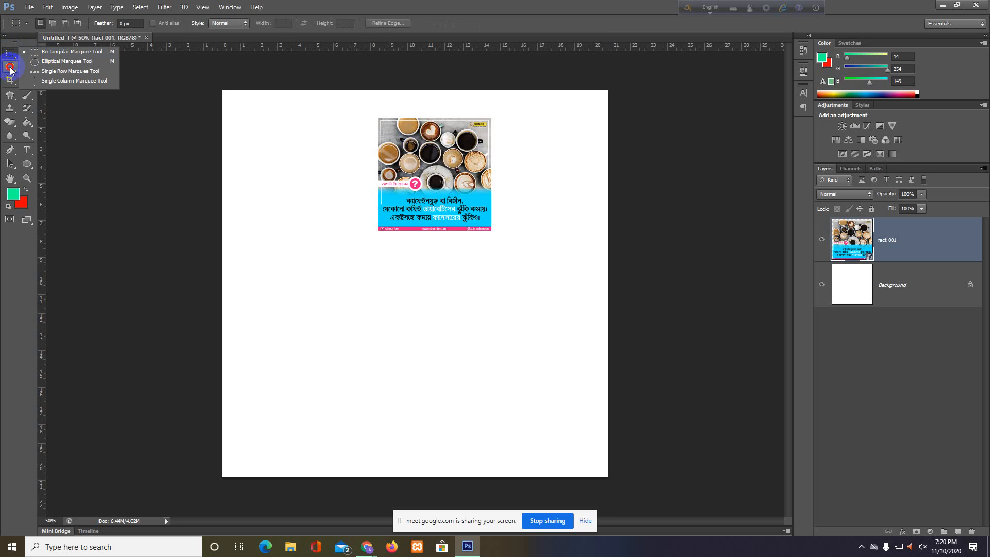
pyautogui.click(10, 70)
pyautogui.click(8, 55)
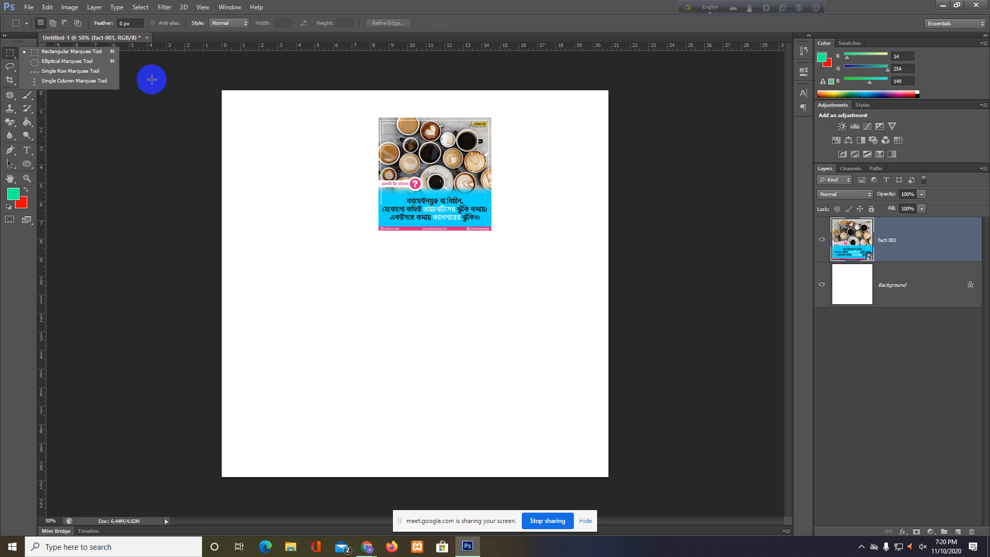
pyautogui.click(157, 85)
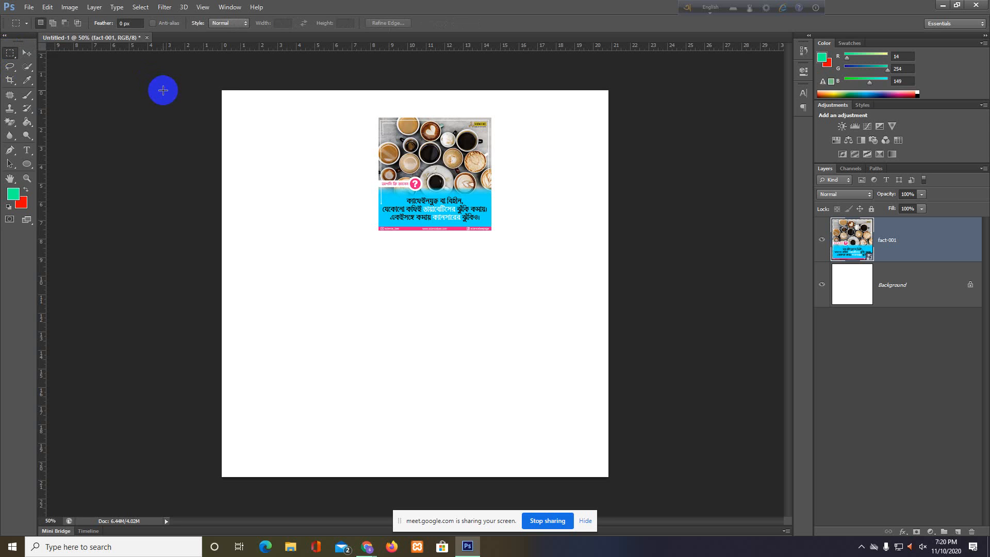
pyautogui.click(10, 55)
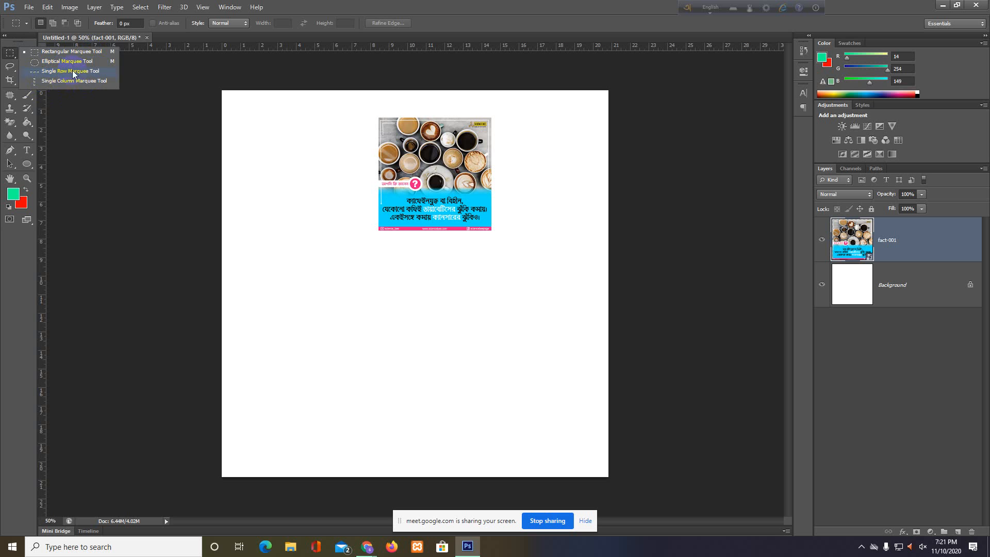
pyautogui.click(54, 52)
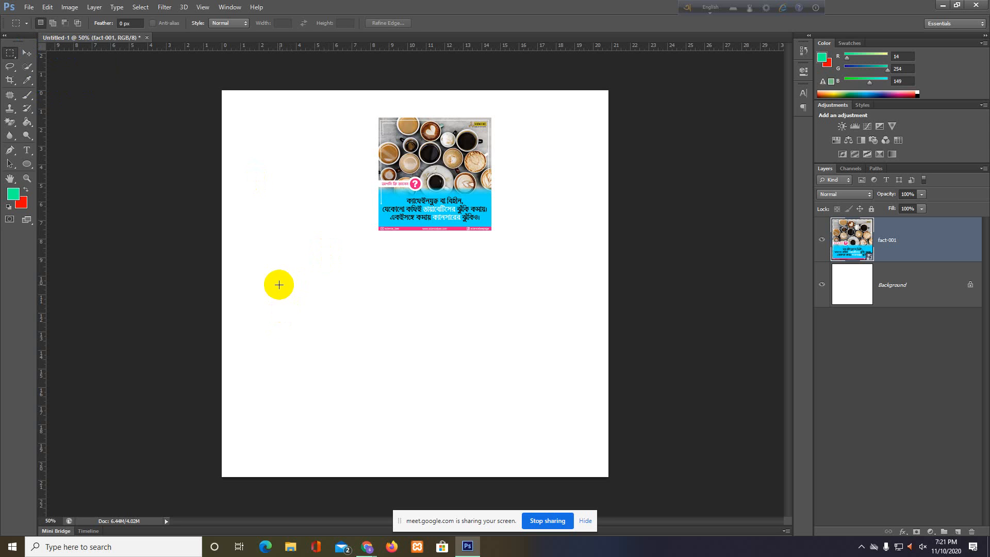
pyautogui.moveTo(297, 292); pyautogui.dragTo(526, 400)
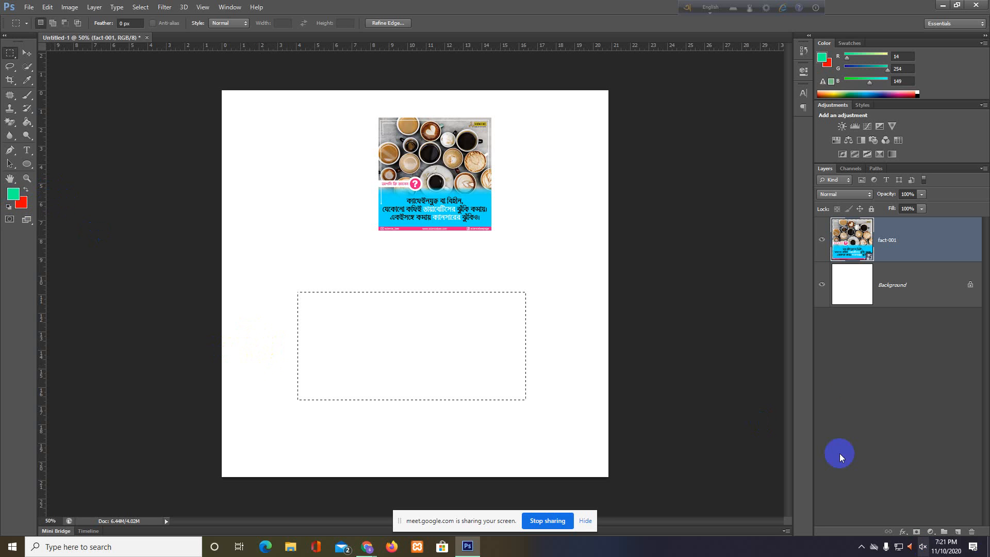
# Fill the rectangular selection with the red background colour on a new layer, and deselect it.
pyautogui.click(957, 531)
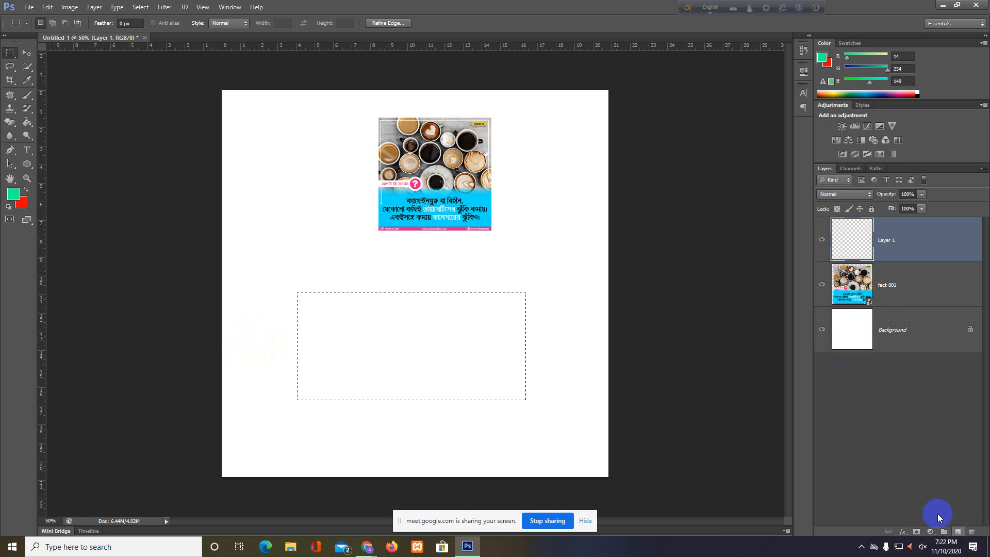
pyautogui.hotkey('ctrl', 'BackSpace')
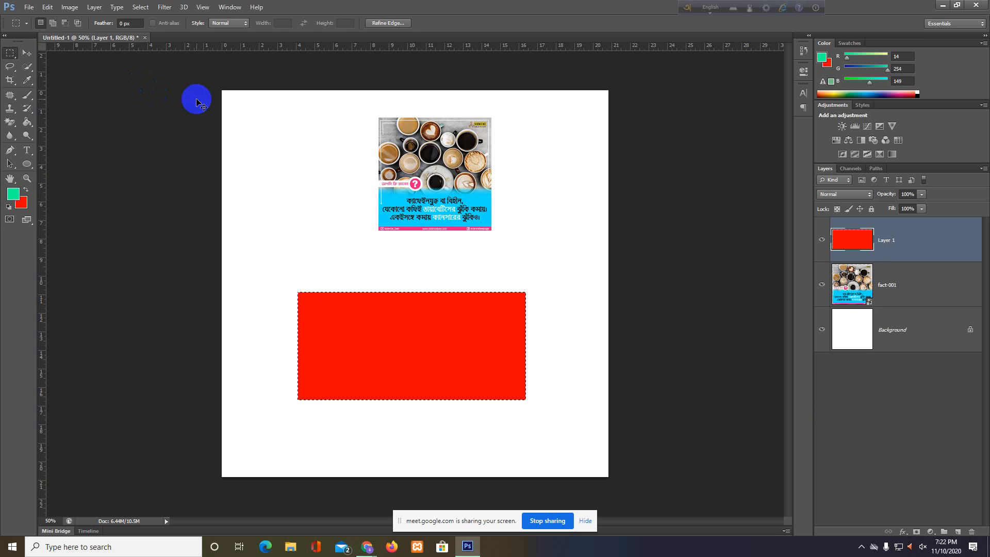
pyautogui.click(298, 304)
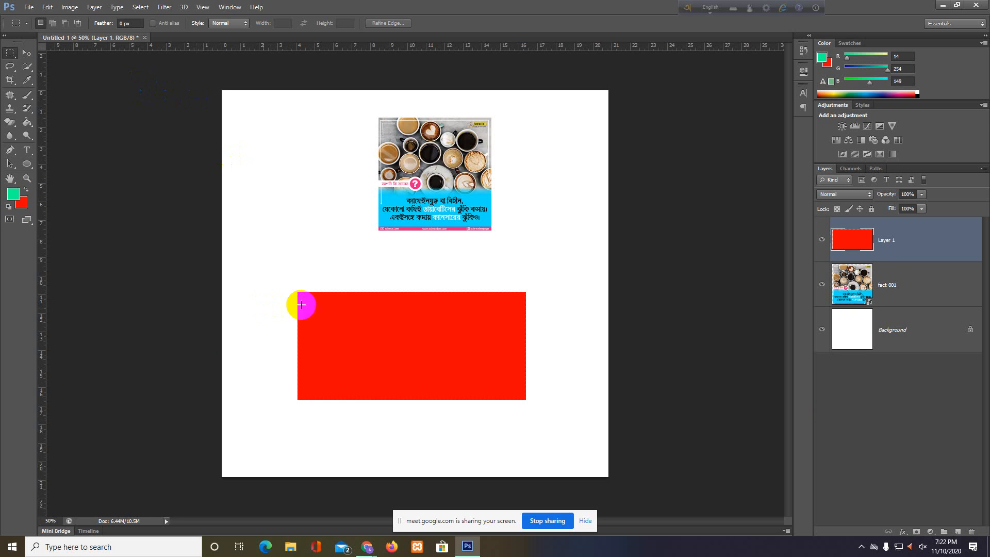
# Move the red rectangle up to just below the coffee image with the Move tool.
pyautogui.click(31, 51)
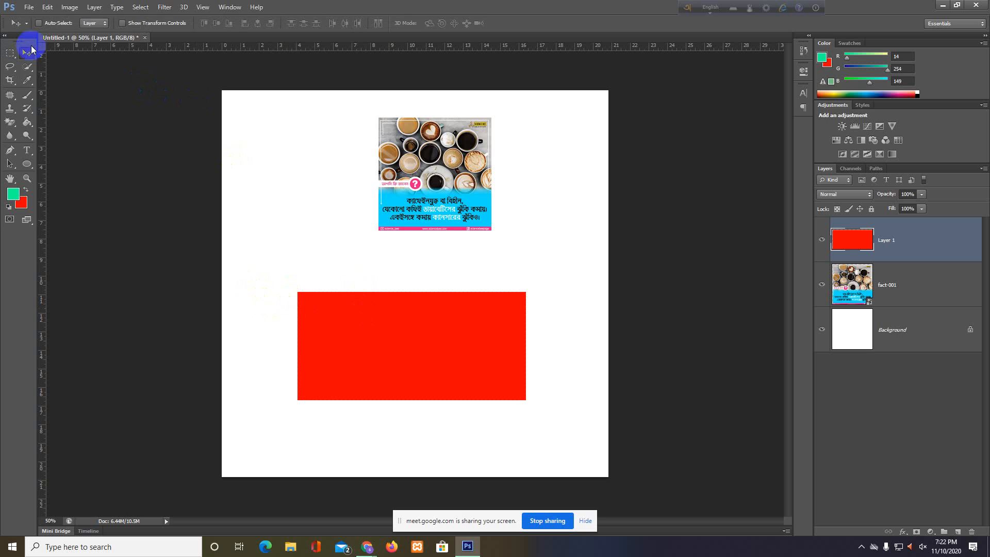
pyautogui.moveTo(364, 347); pyautogui.dragTo(348, 381)
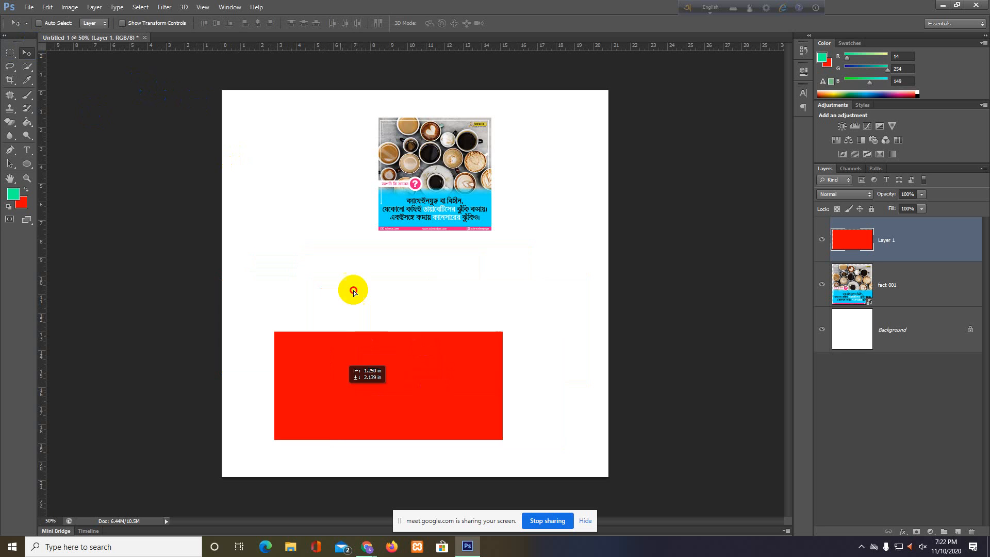
pyautogui.moveTo(353, 292)
pyautogui.mouseDown()
pyautogui.moveTo(340, 276)
pyautogui.moveTo(356, 316)
pyautogui.moveTo(379, 316)
pyautogui.moveTo(346, 308)
pyautogui.mouseUp()
# Draw an oval selection below the red rectangle with the Elliptical Marquee Tool.
pyautogui.click(10, 53)
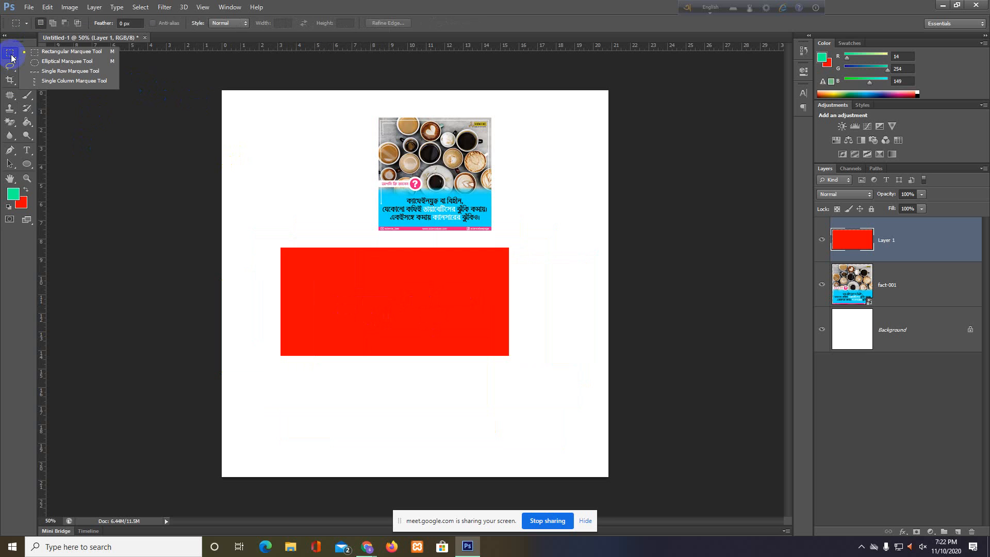
pyautogui.click(58, 61)
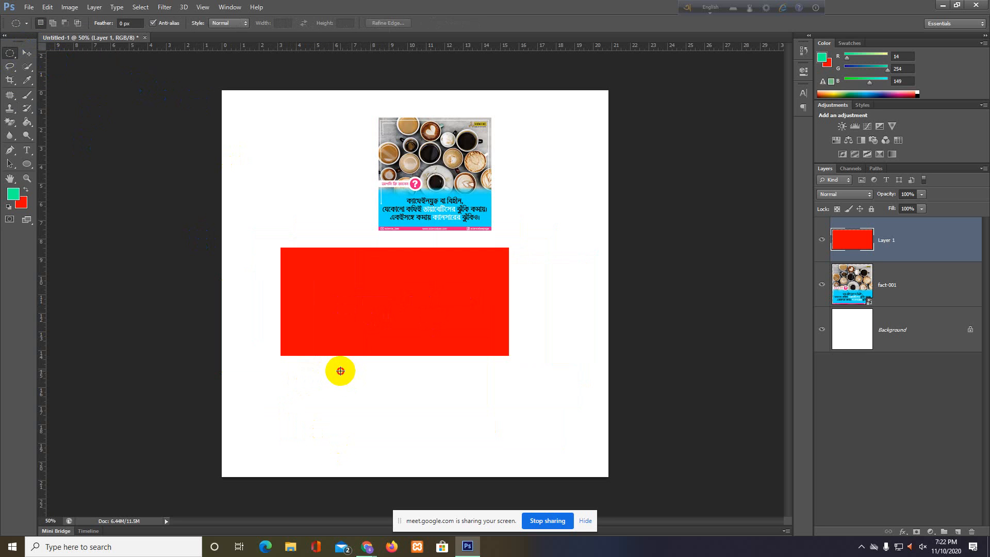
pyautogui.moveTo(410, 432); pyautogui.dragTo(440, 451)
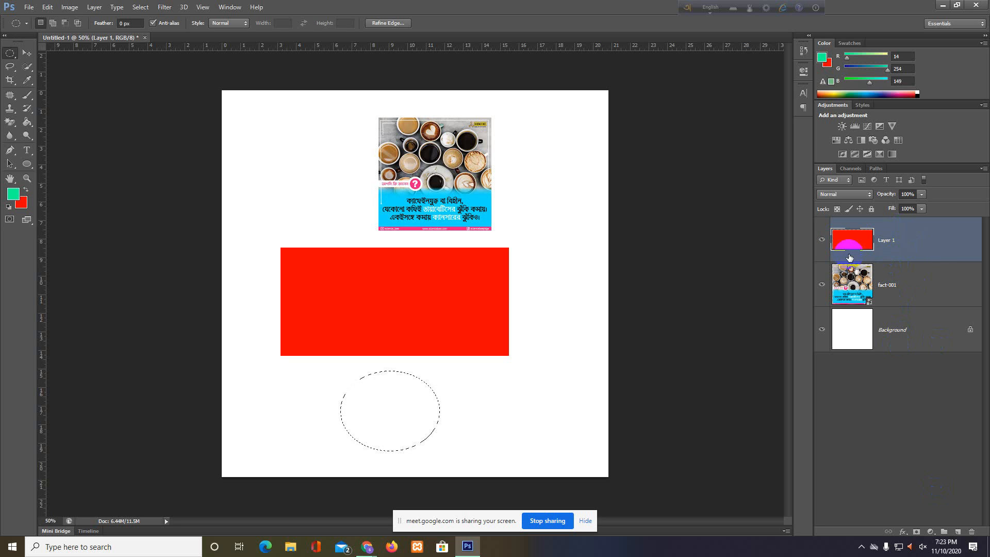
# Delete Layer 1, which holds the red rectangle.
pyautogui.click(883, 240)
pyautogui.click(920, 292)
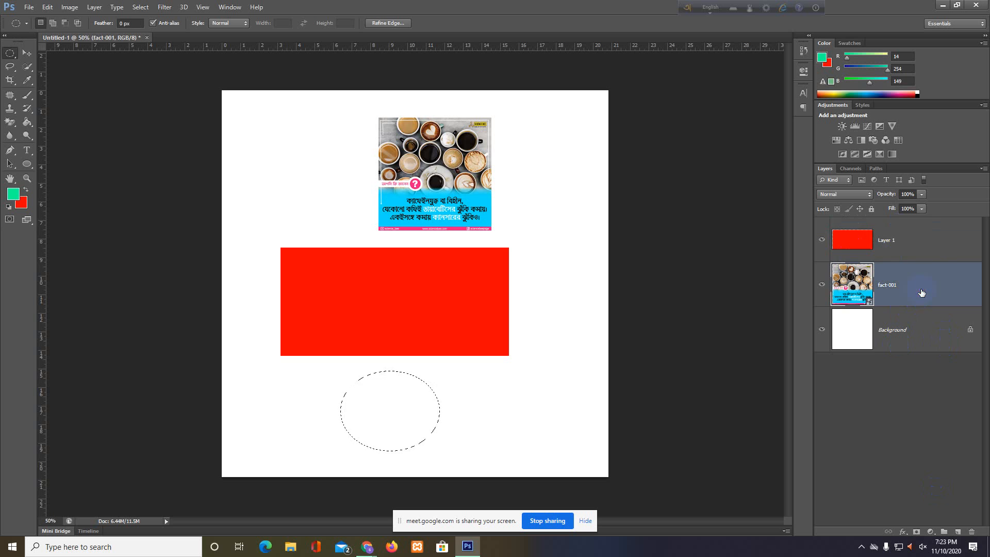
pyautogui.click(916, 250)
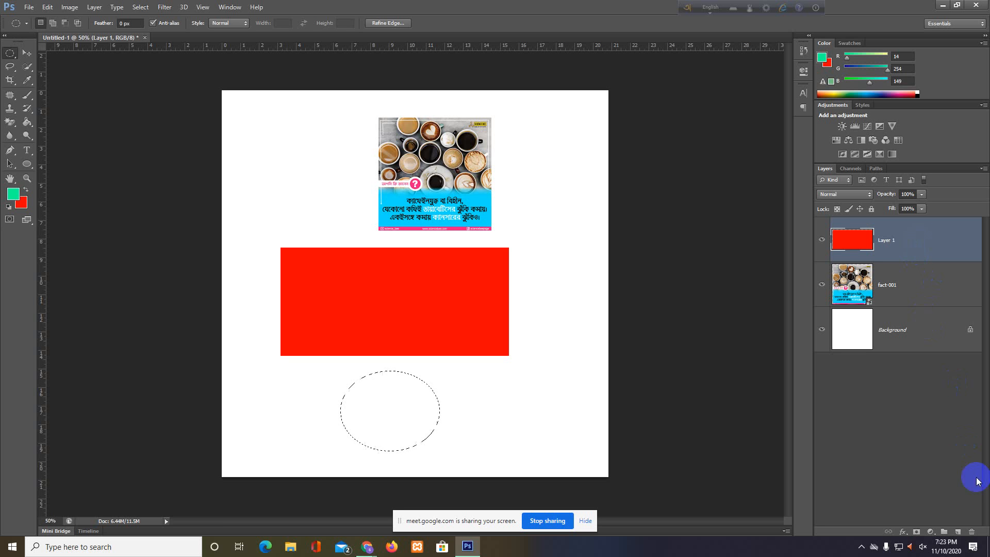
pyautogui.click(971, 532)
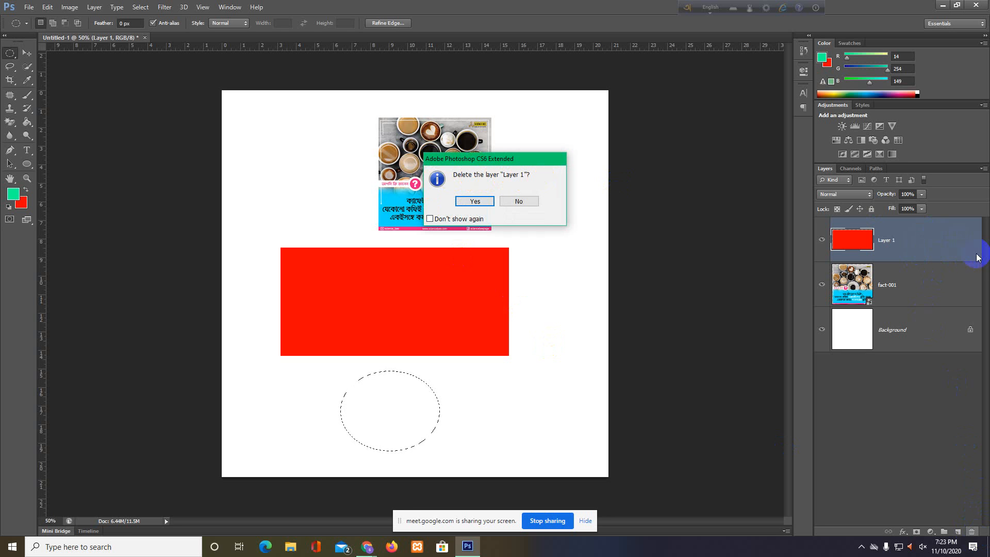
pyautogui.click(473, 201)
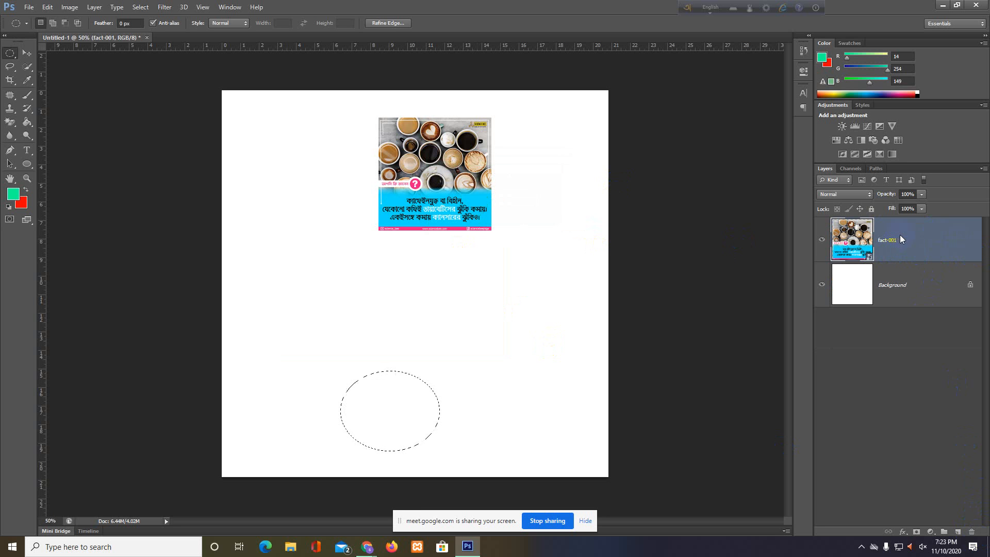
# Delete the fact-001 layer, which holds the coffee image, and clear the oval selection.
pyautogui.press('Delete')
pyautogui.click(424, 223)
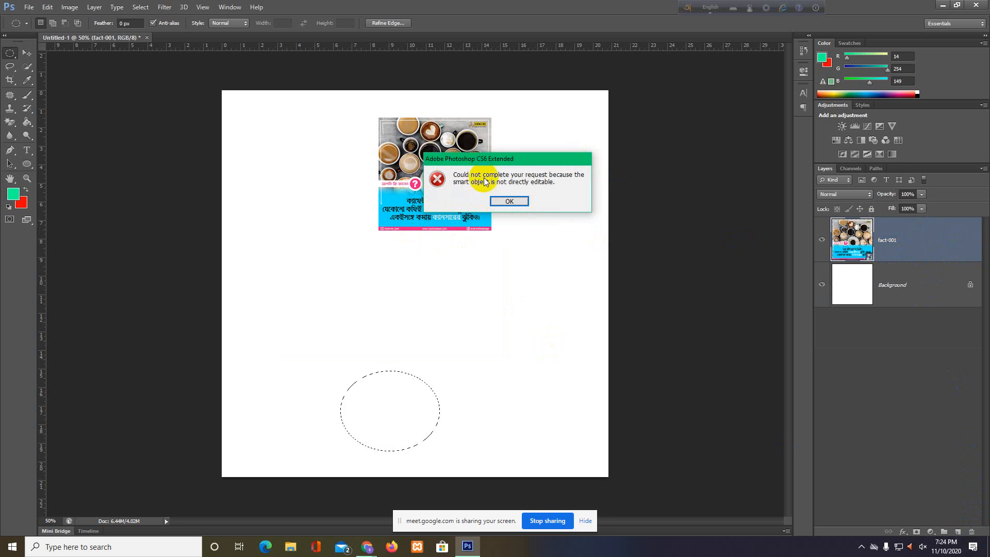
pyautogui.click(521, 200)
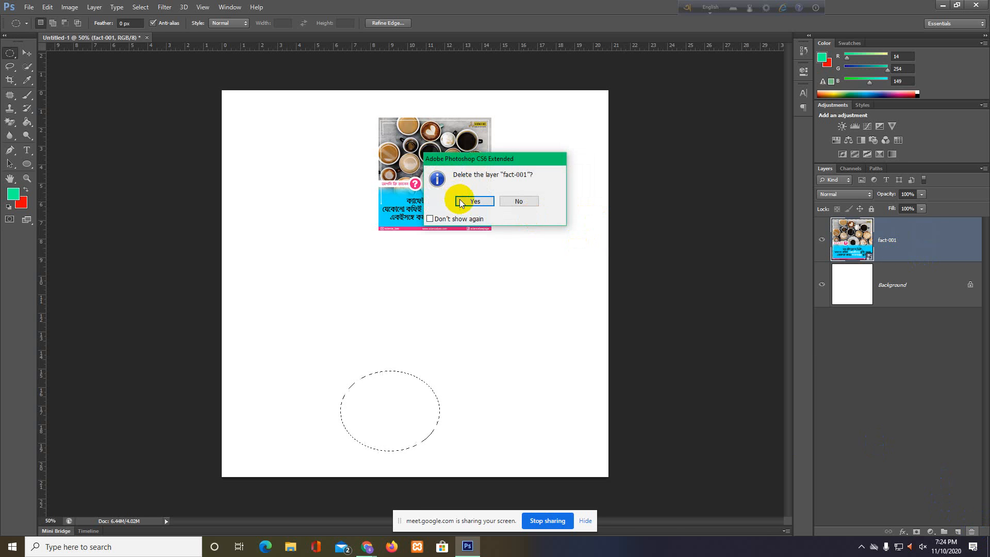
pyautogui.click(472, 201)
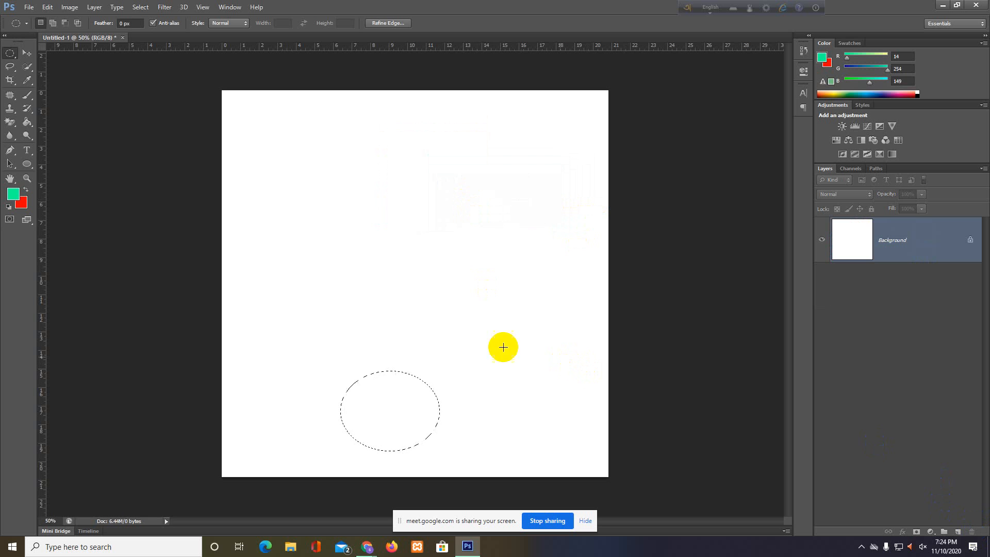
pyautogui.click(332, 414)
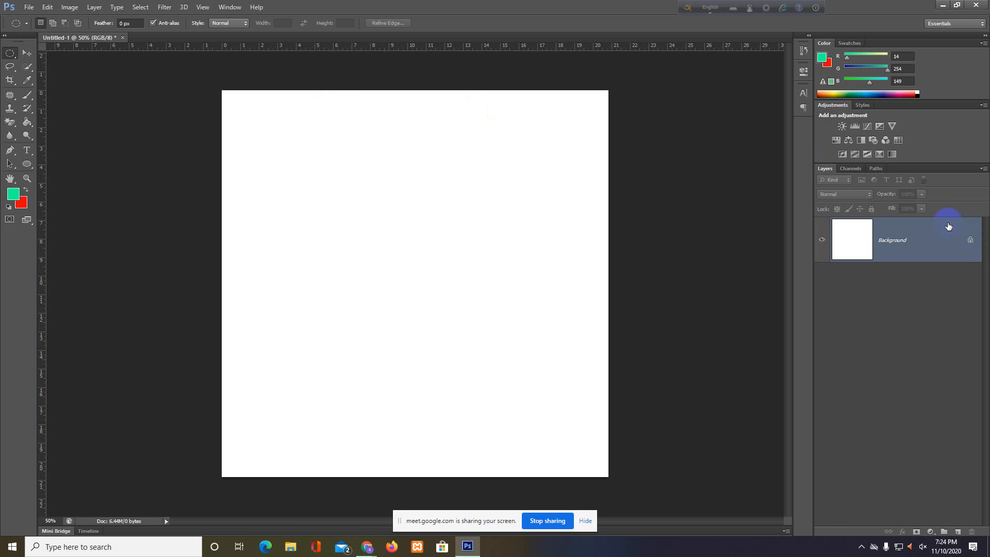
# Add a new layer and draw a wide rectangular selection across the middle of the canvas with the Rectangular Marquee Tool.
pyautogui.click(960, 531)
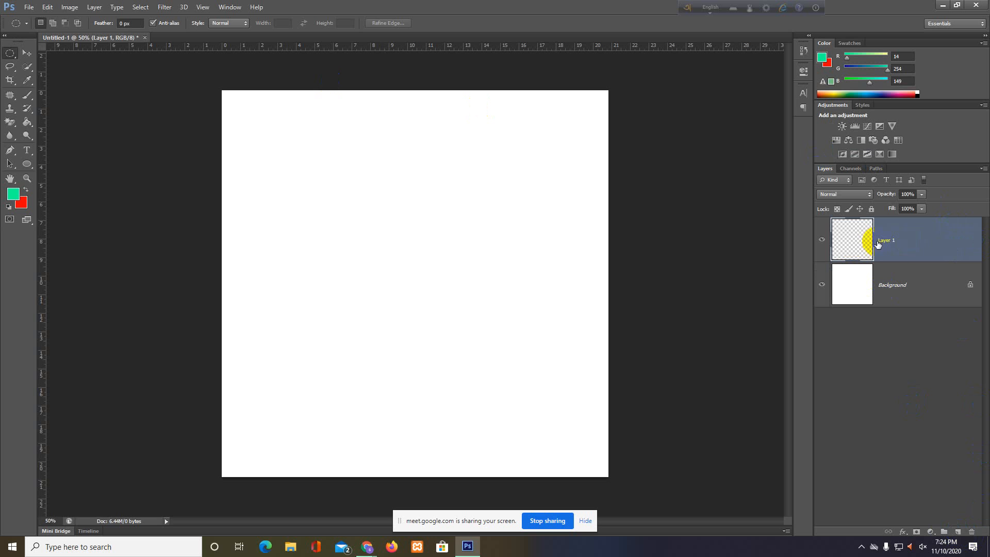
pyautogui.click(10, 53)
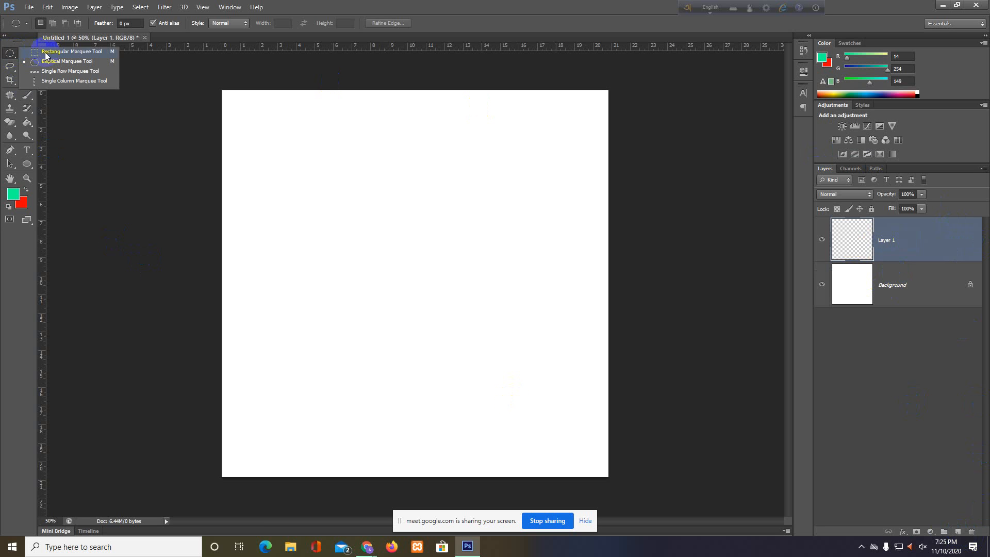
pyautogui.click(67, 51)
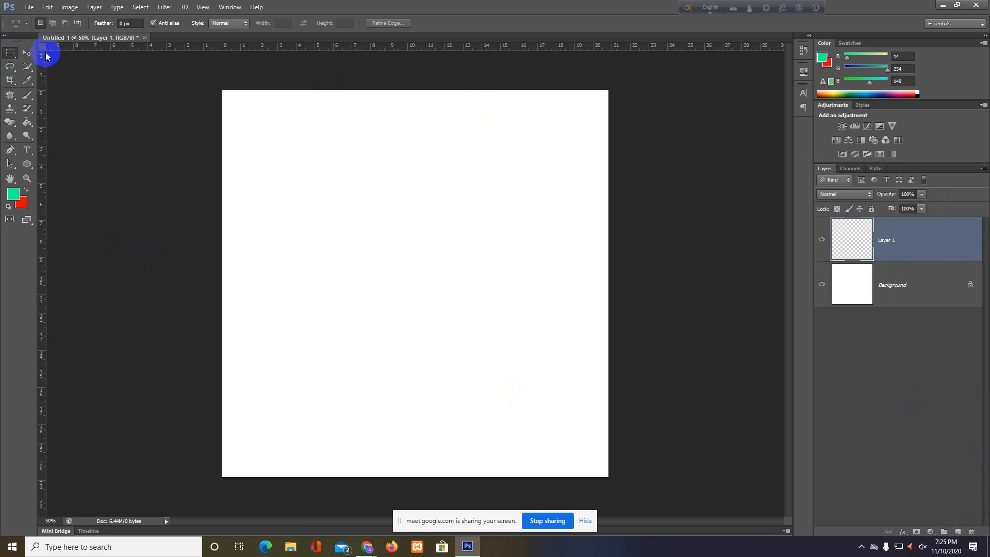
pyautogui.click(11, 54)
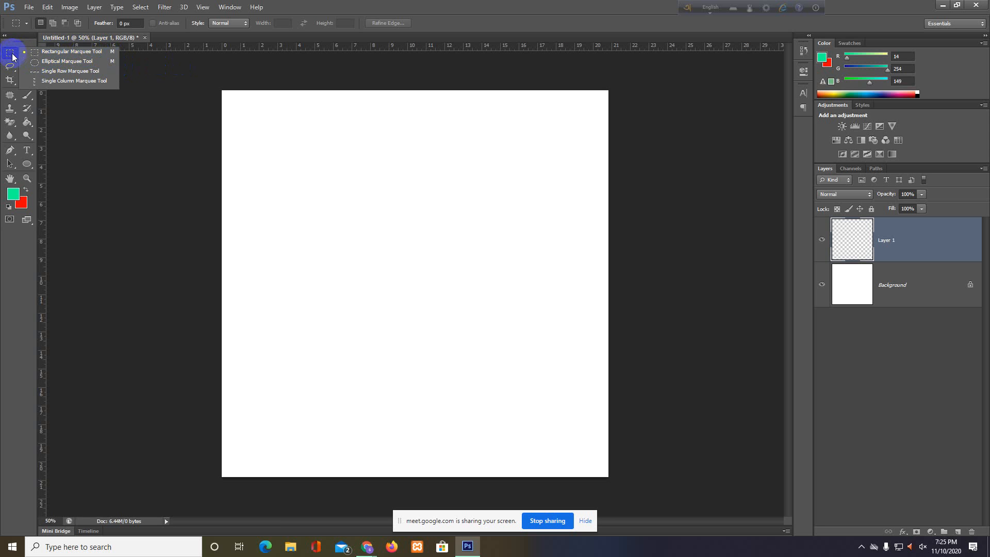
pyautogui.rightClick(12, 66)
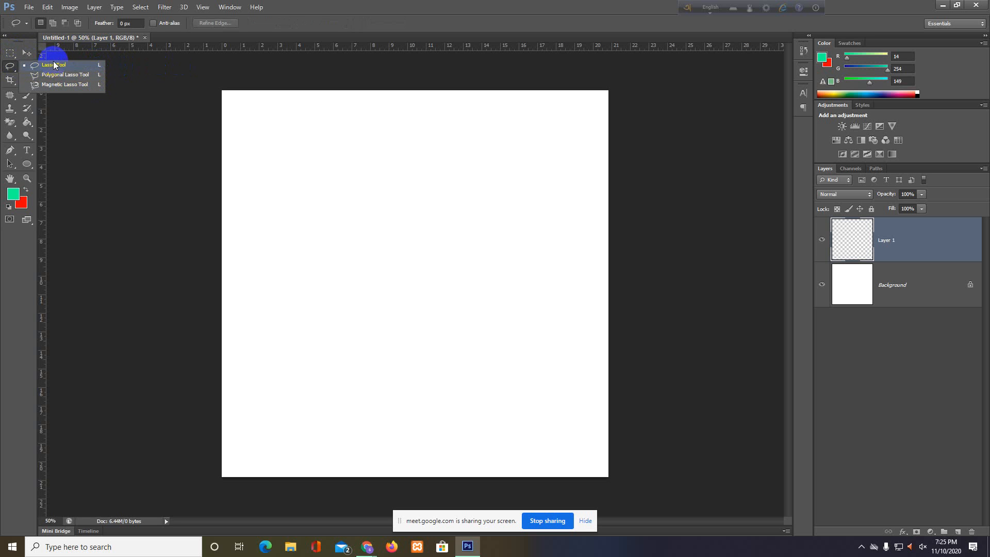
pyautogui.rightClick(11, 54)
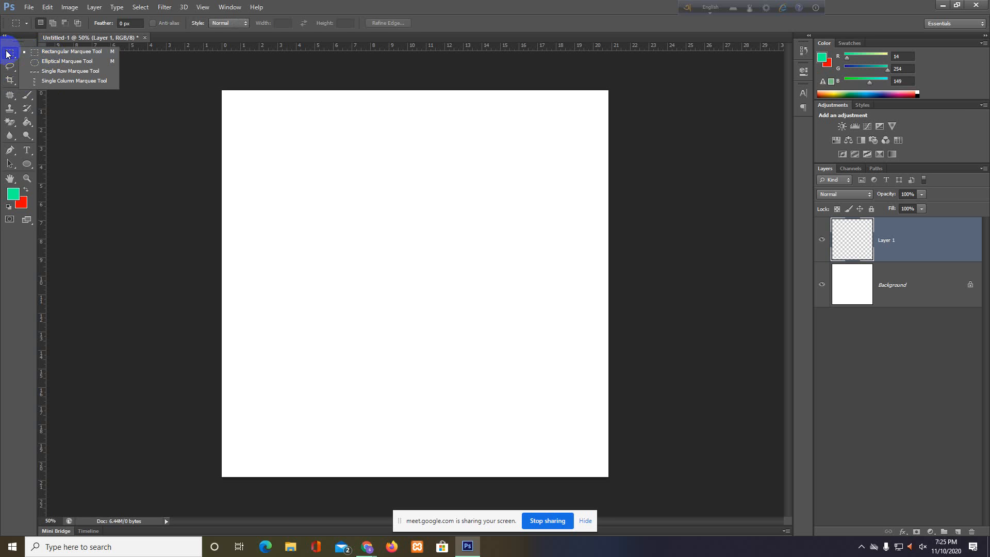
pyautogui.click(59, 53)
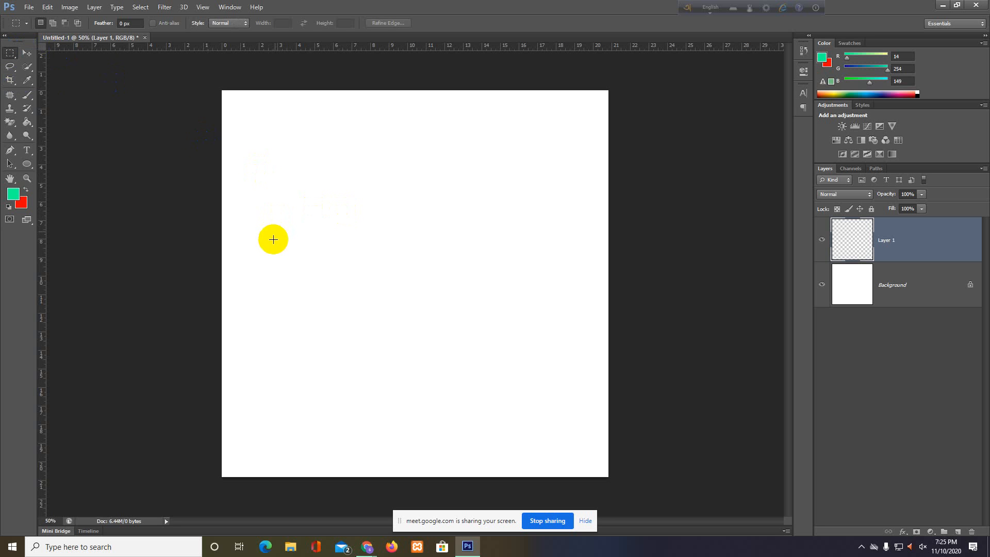
pyautogui.moveTo(261, 226); pyautogui.dragTo(530, 339)
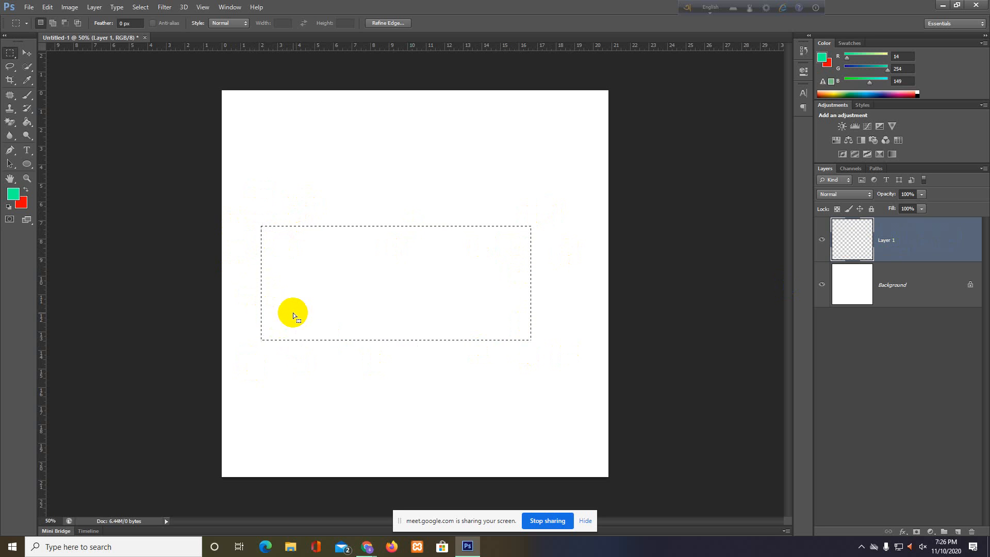
# Set the foreground colour to dark green #029e23 and return to the Rectangular Marquee Tool.
pyautogui.click(12, 195)
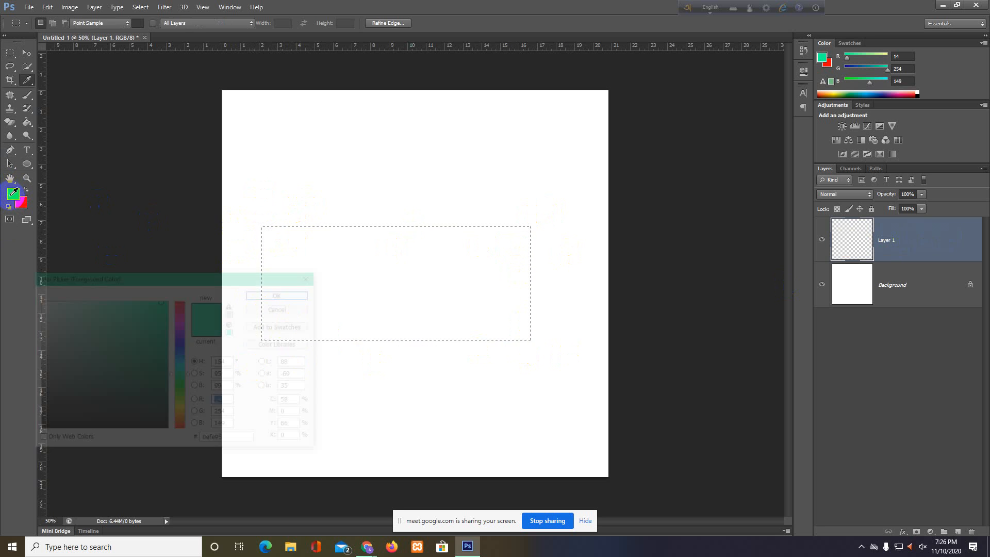
pyautogui.click(190, 384)
pyautogui.moveTo(190, 386)
pyautogui.mouseDown()
pyautogui.moveTo(190, 398)
pyautogui.moveTo(190, 384)
pyautogui.mouseUp()
pyautogui.moveTo(165, 324)
pyautogui.mouseDown()
pyautogui.moveTo(166, 301)
pyautogui.moveTo(167, 350)
pyautogui.mouseUp()
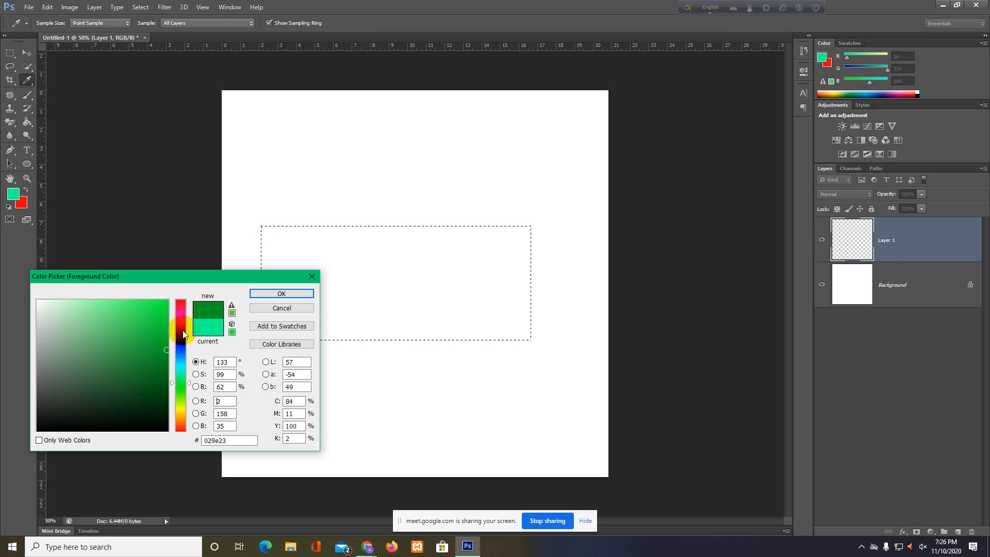
pyautogui.click(281, 293)
pyautogui.press('m')
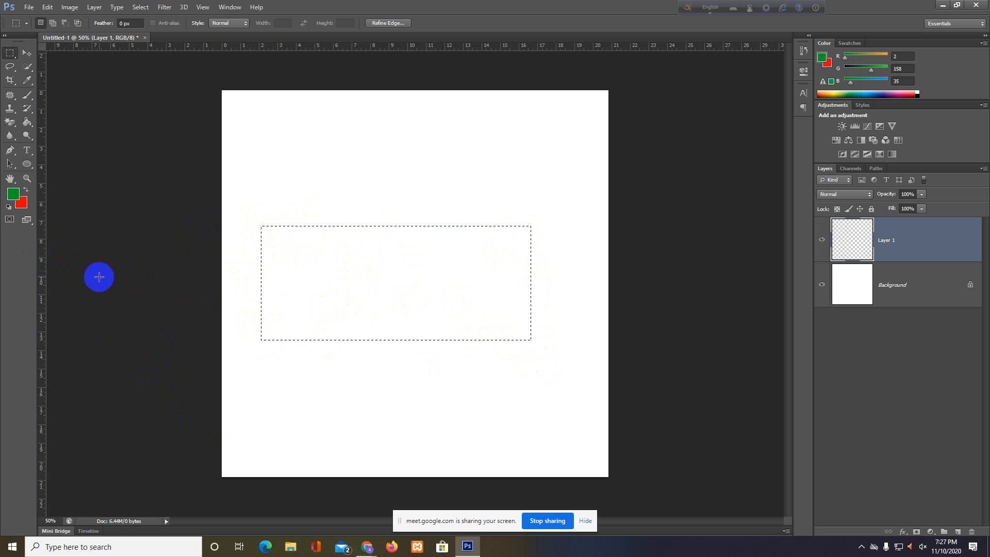
# Fill the rectangular selection alternately with the red background and green foreground colours, ending on green, and deselect it.
pyautogui.hotkey('ctrl', 'BackSpace')
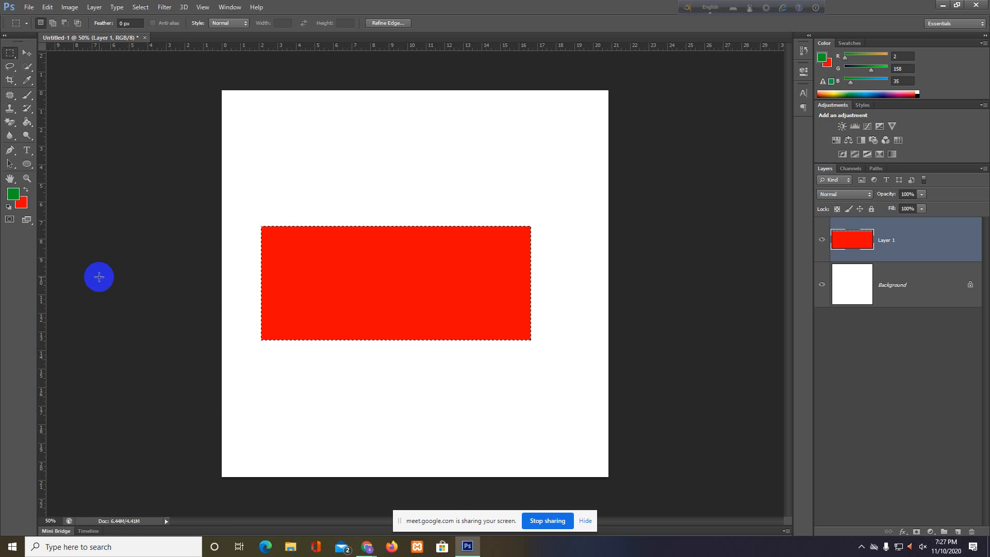
pyautogui.hotkey('alt', 'BackSpace')
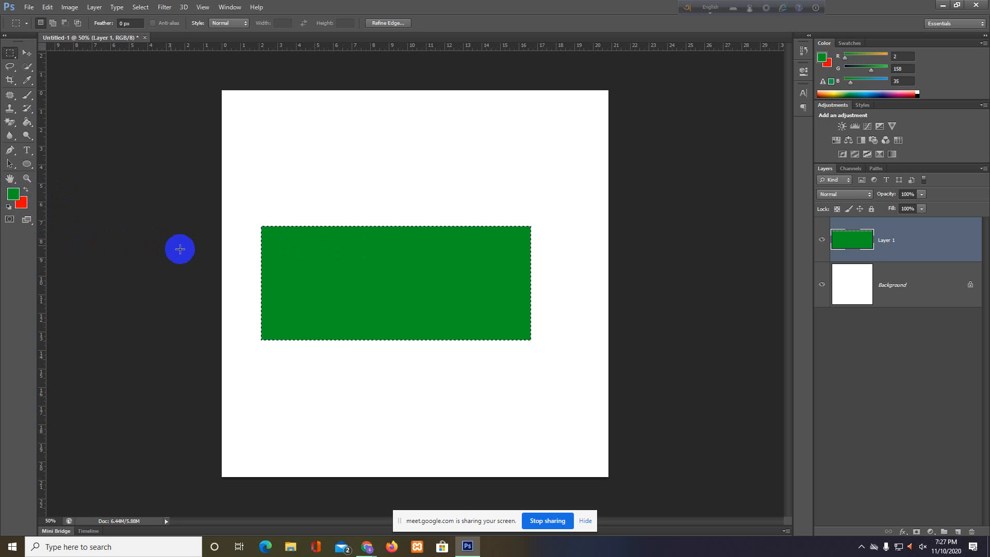
pyautogui.hotkey('ctrl', 'BackSpace')
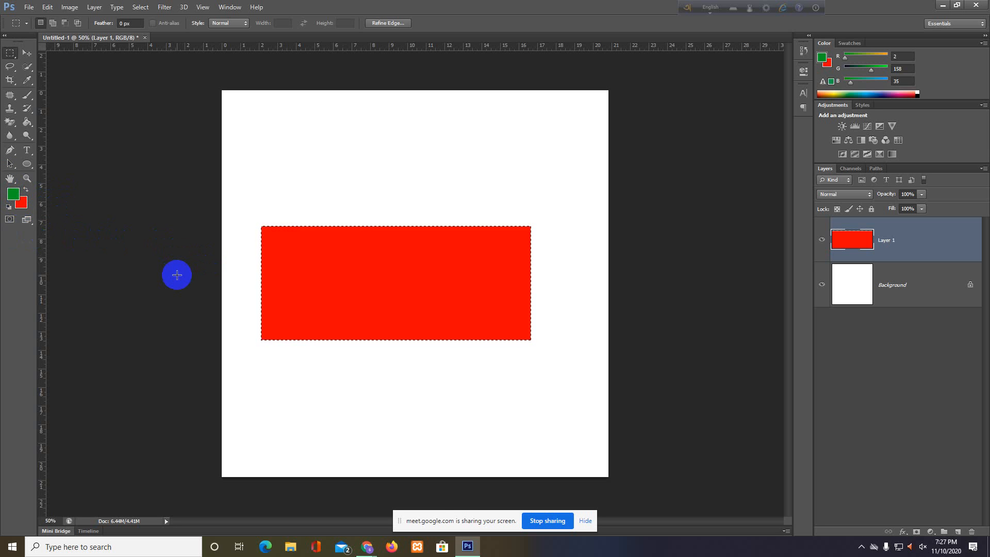
pyautogui.hotkey('alt', 'BackSpace')
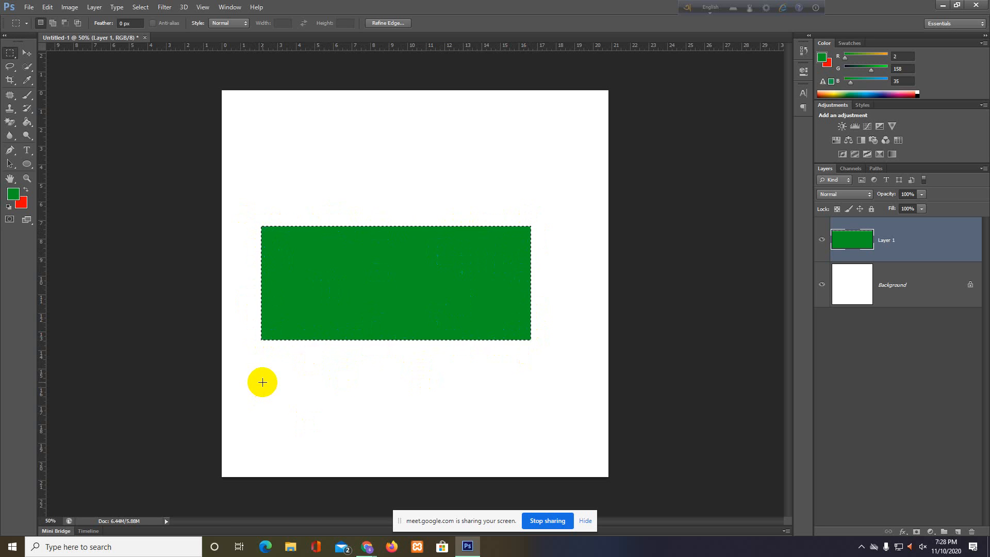
pyautogui.click(262, 382)
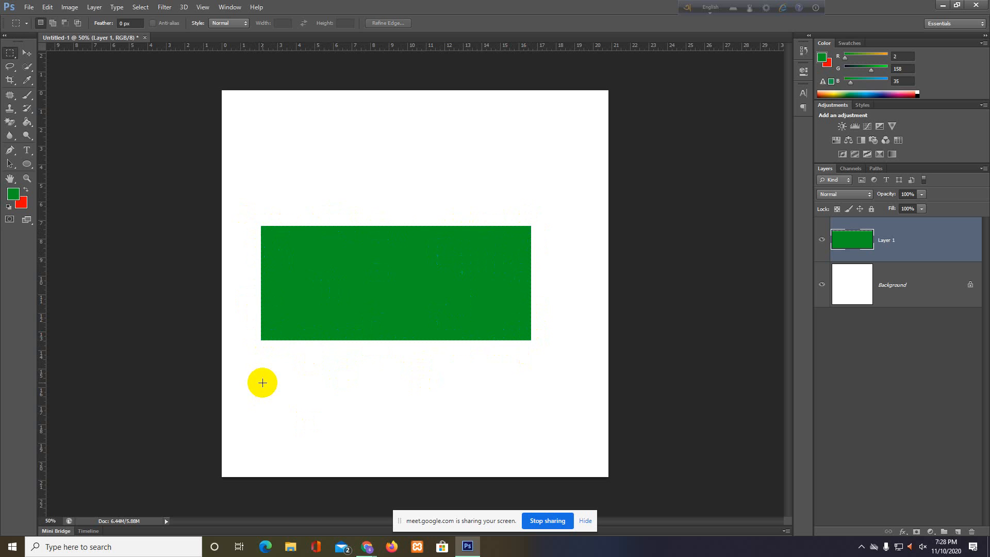
# Add a new layer above the green rectangle and activate the Elliptical Marquee Tool.
pyautogui.click(958, 532)
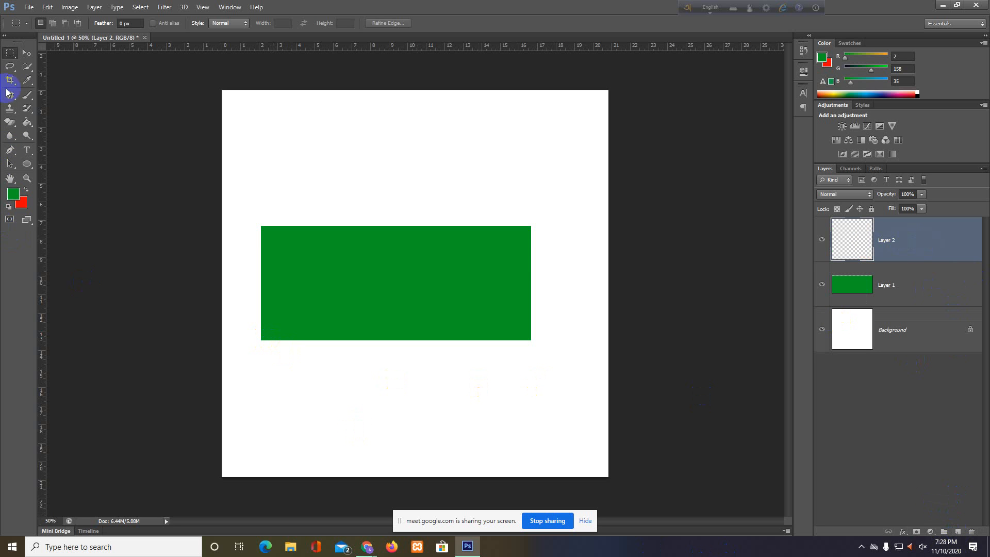
pyautogui.rightClick(9, 53)
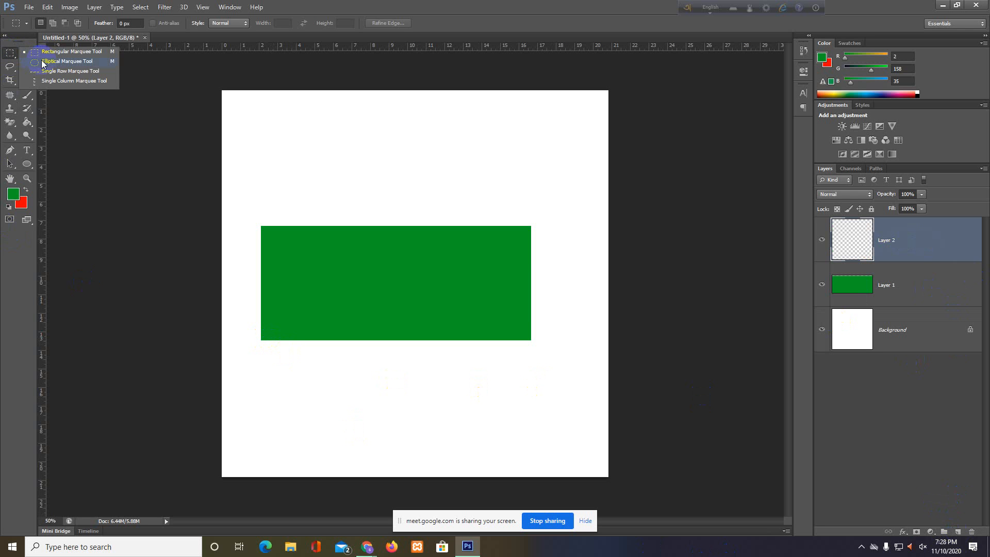
pyautogui.click(43, 62)
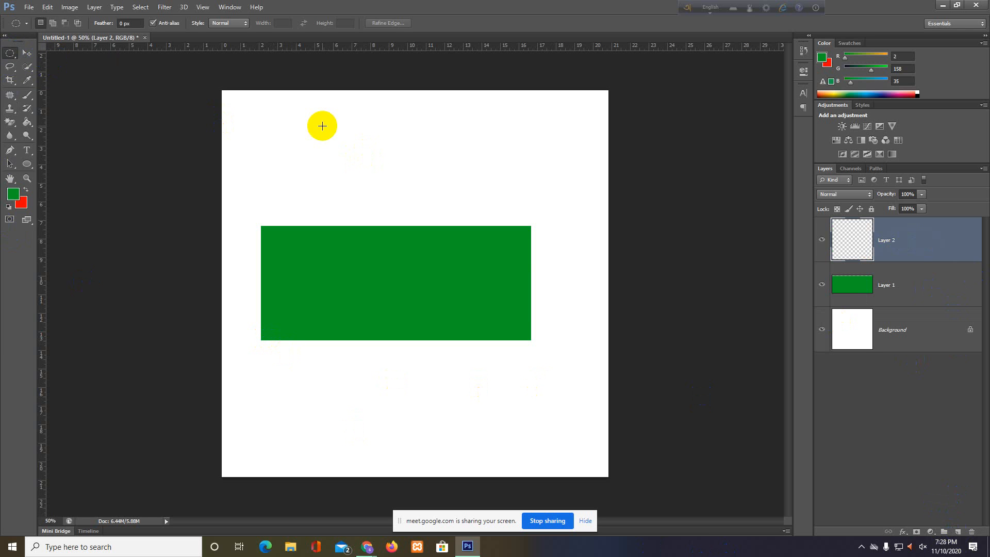
pyautogui.moveTo(272, 111); pyautogui.dragTo(299, 172)
pyautogui.moveTo(349, 199)
pyautogui.mouseDown()
pyautogui.moveTo(341, 204)
pyautogui.moveTo(385, 228)
pyautogui.moveTo(312, 191)
pyautogui.moveTo(354, 201)
pyautogui.moveTo(347, 195)
pyautogui.moveTo(448, 270)
pyautogui.moveTo(334, 201)
pyautogui.moveTo(451, 275)
pyautogui.moveTo(335, 187)
pyautogui.mouseUp()
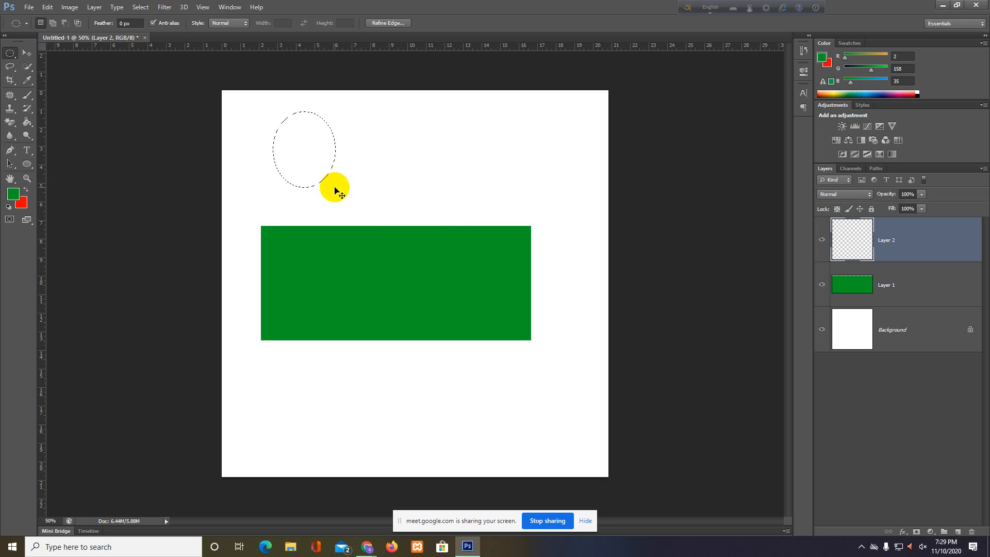
pyautogui.click(335, 187)
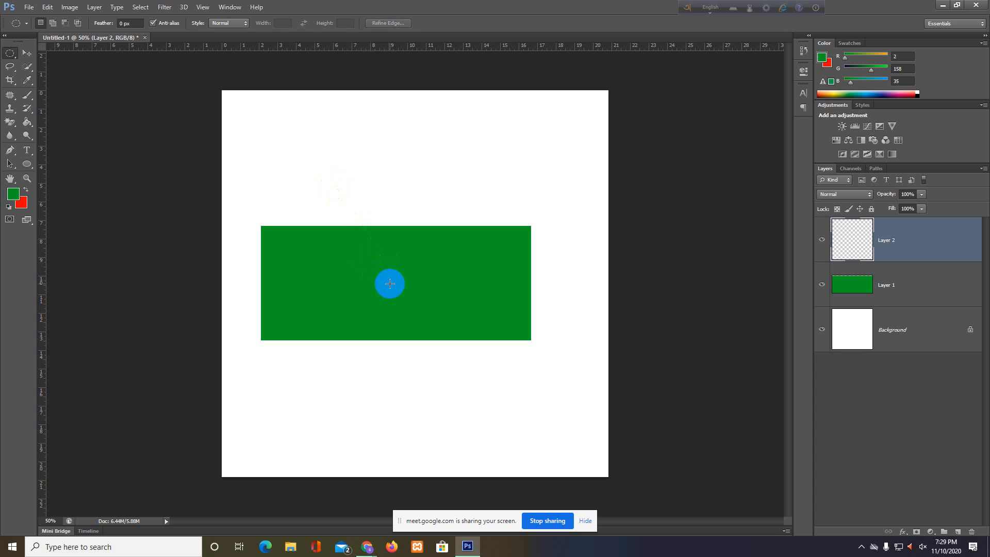
pyautogui.moveTo(390, 284); pyautogui.dragTo(472, 352)
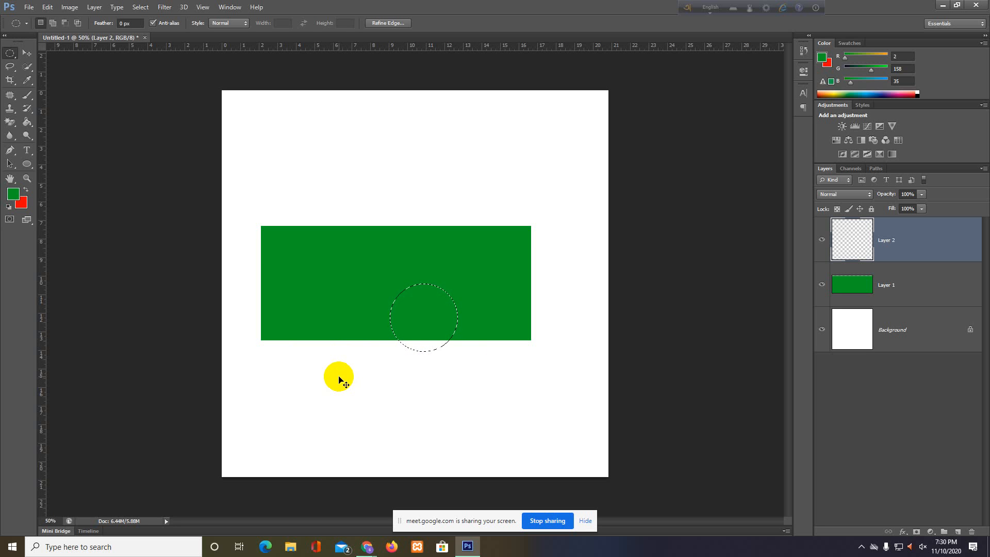
pyautogui.hotkey('ctrl', 'd')
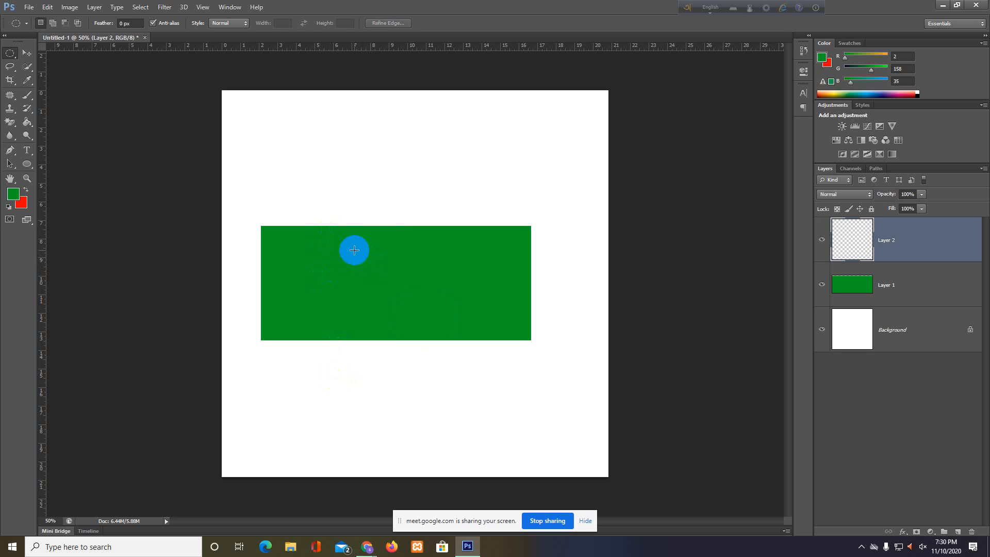
# Fill a circular selection near the middle of the green rectangle with the red background colour, and deselect it.
pyautogui.moveTo(353, 251); pyautogui.dragTo(452, 328)
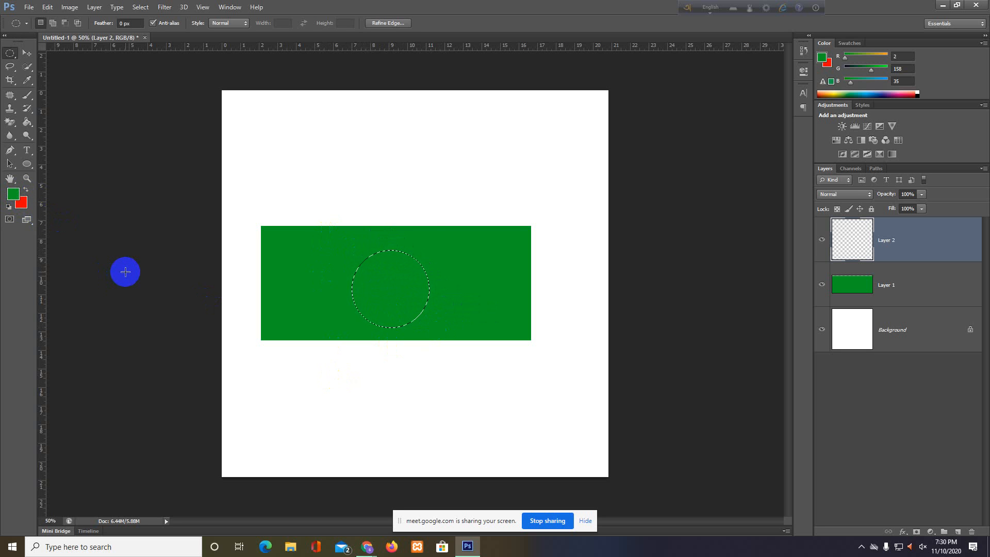
pyautogui.hotkey('ctrl', 'BackSpace')
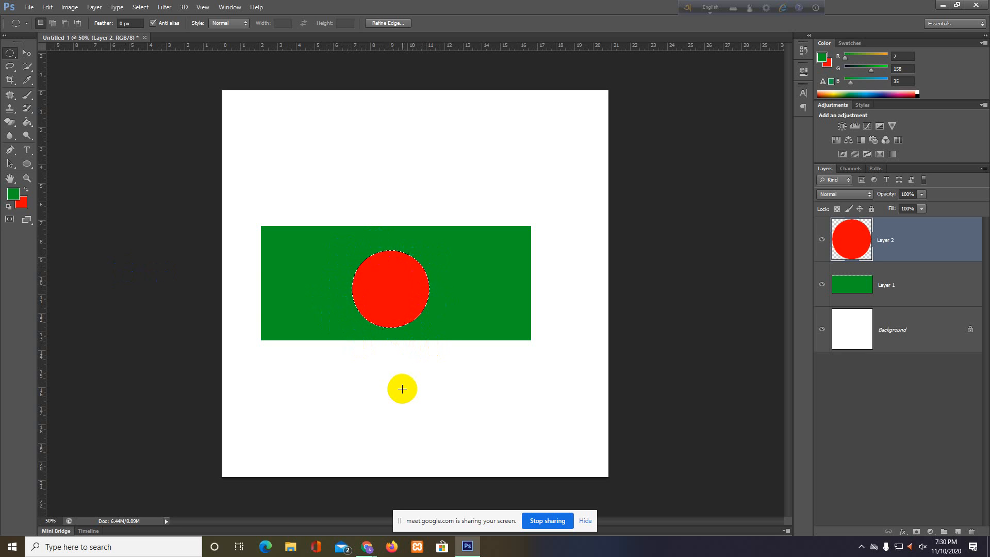
pyautogui.hotkey('ctrl', 'd')
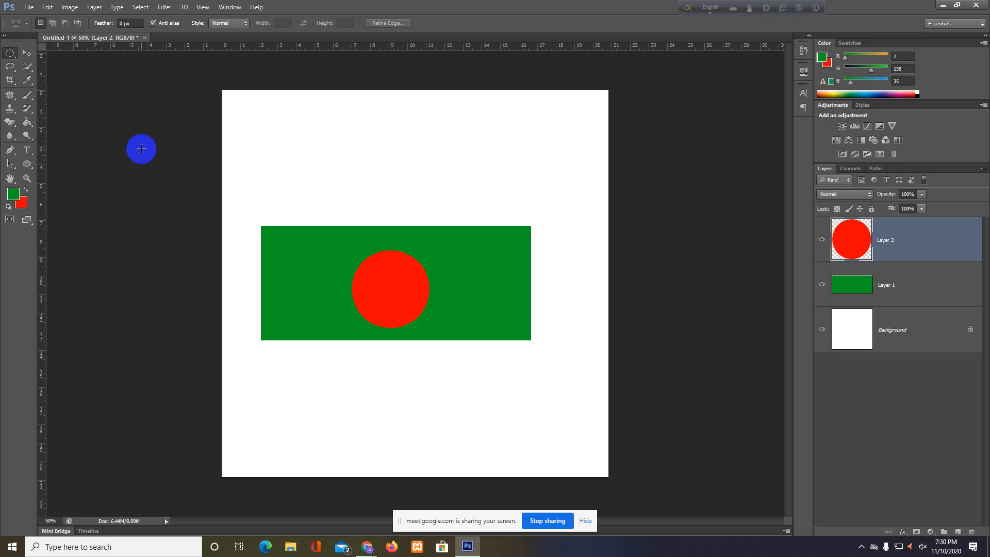
# Move the red circle slightly up to the vertical centre of the green rectangle with the Move tool.
pyautogui.press('v')
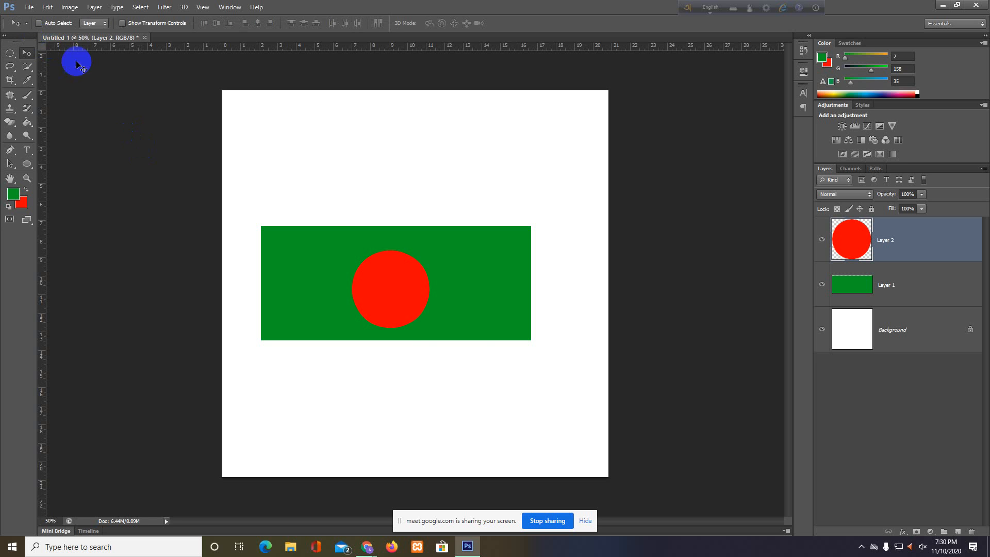
pyautogui.moveTo(392, 303)
pyautogui.mouseDown()
pyautogui.moveTo(400, 290)
pyautogui.moveTo(393, 296)
pyautogui.mouseUp()
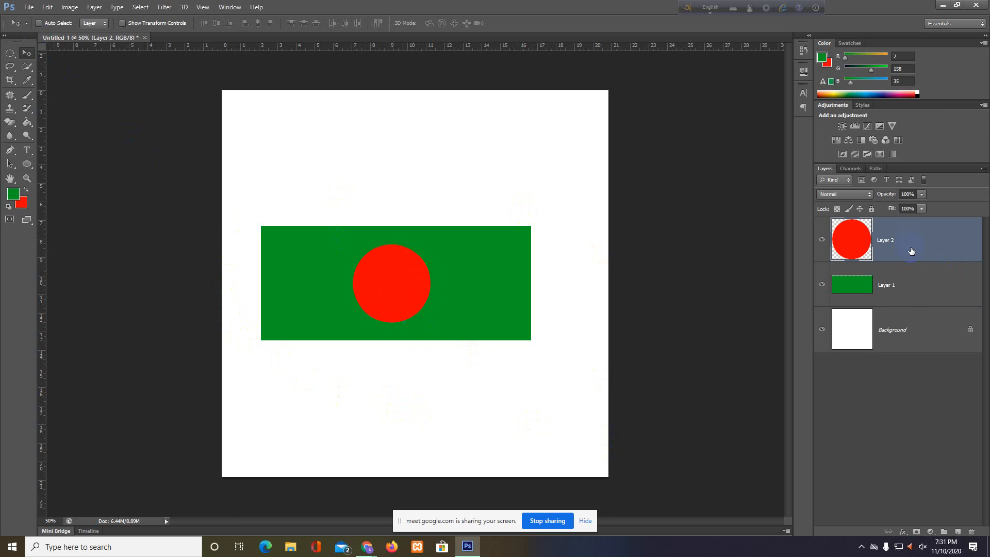
# Add a new empty layer above Layer 2, which holds the red circle.
pyautogui.click(911, 294)
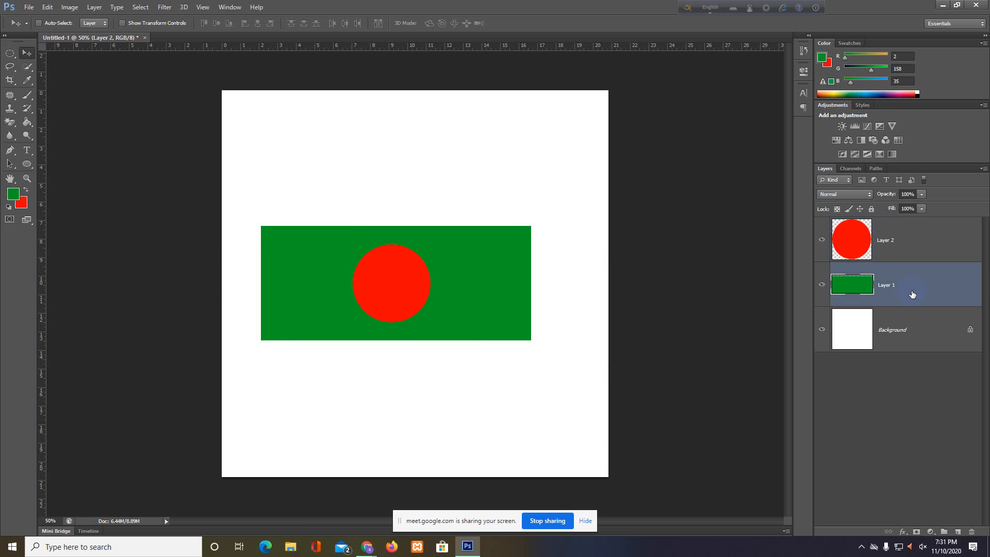
pyautogui.click(912, 238)
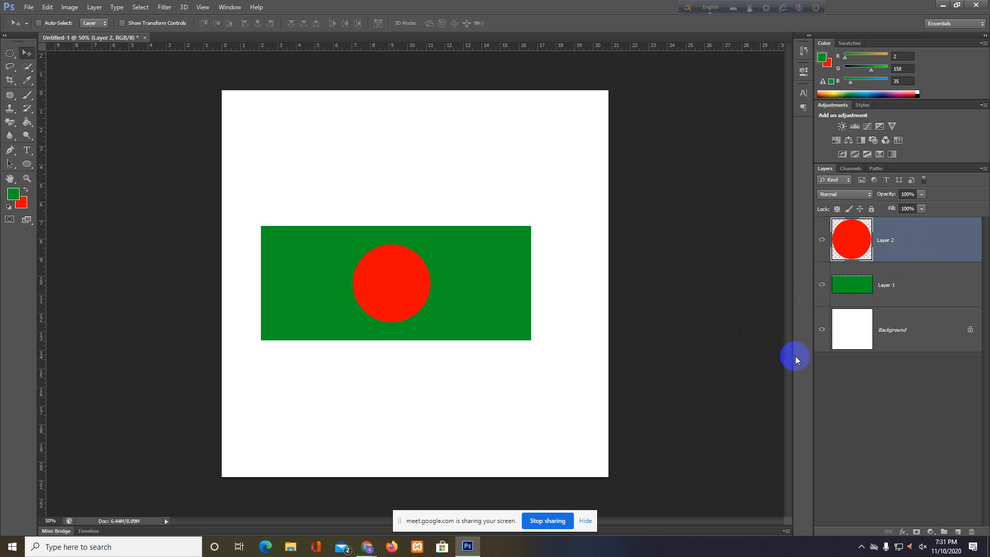
pyautogui.click(959, 531)
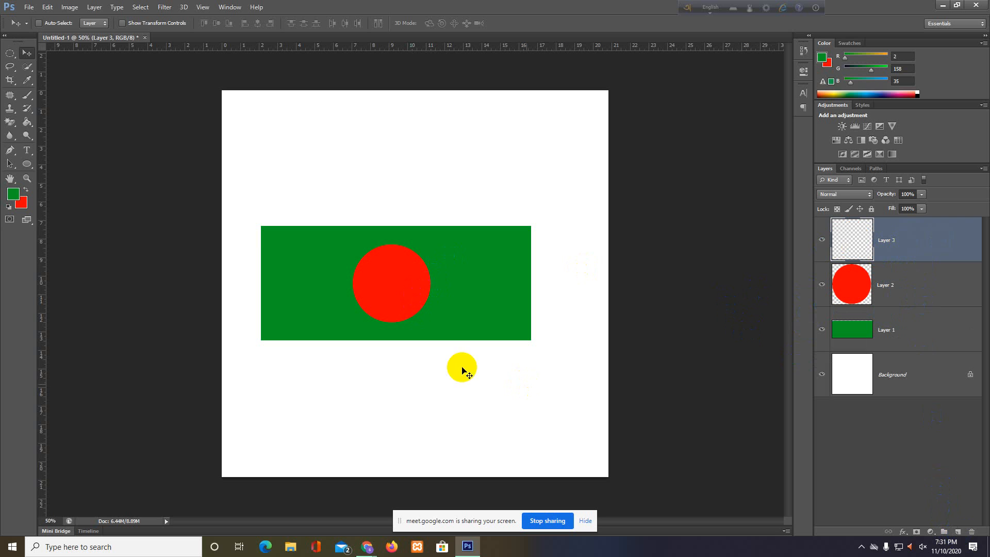
# Enable Auto-Select, select the red circle and green rectangle layers together, and move them to the upper edge of the canvas.
pyautogui.click(39, 23)
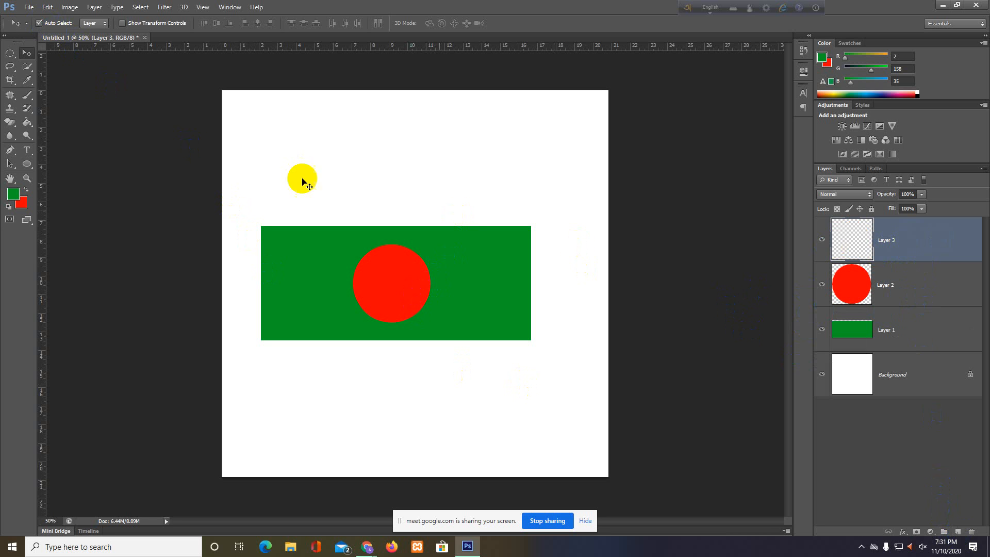
pyautogui.moveTo(229, 162); pyautogui.dragTo(579, 413)
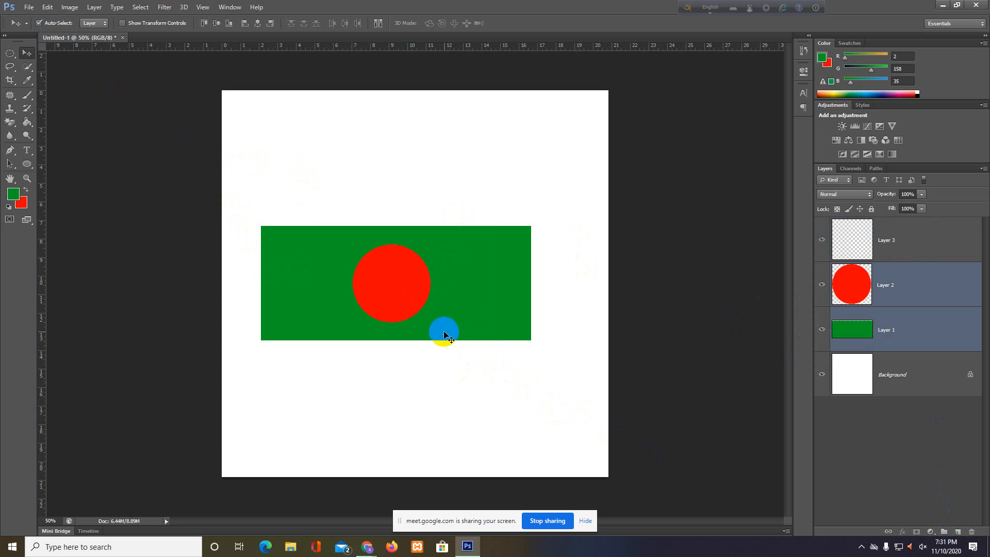
pyautogui.moveTo(450, 327); pyautogui.dragTo(459, 197)
pyautogui.click(903, 448)
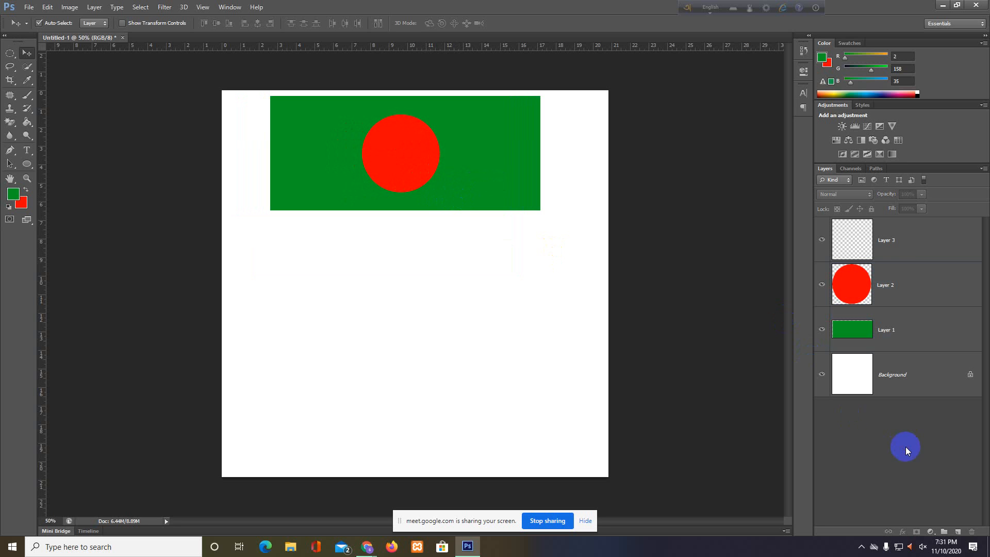
# Fill a square rectangular-marquee selection below the flag on Layer 3 with the green foreground colour, and deselect it.
pyautogui.click(908, 240)
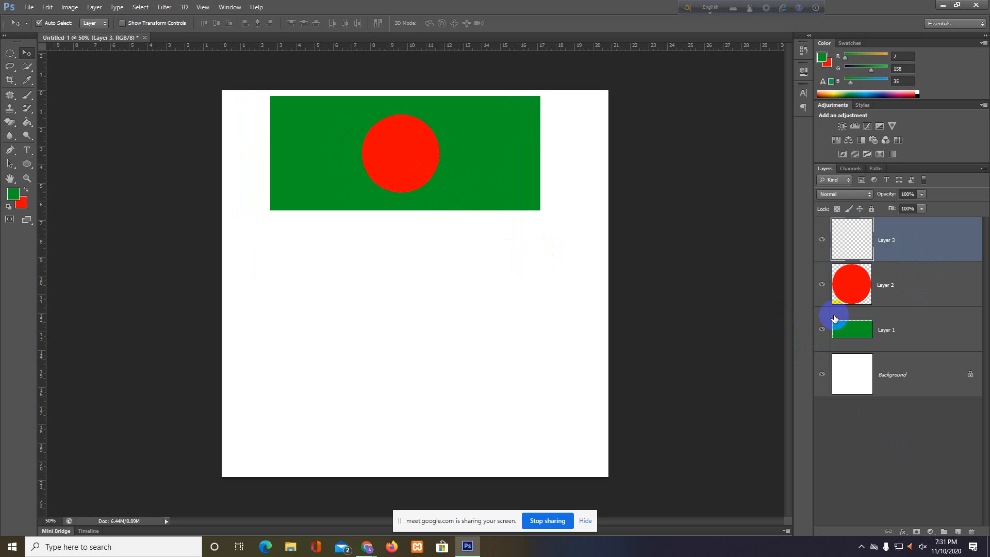
pyautogui.rightClick(10, 53)
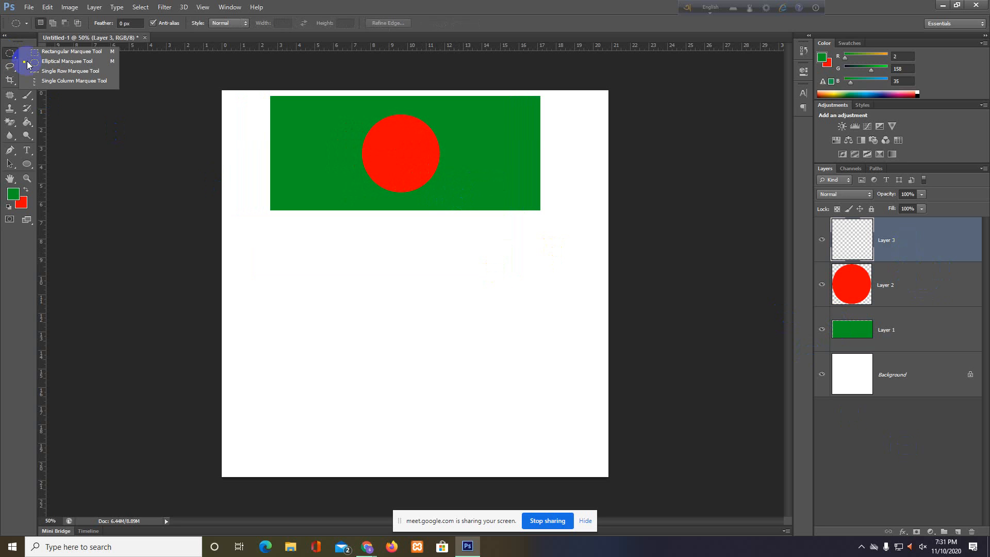
pyautogui.click(47, 52)
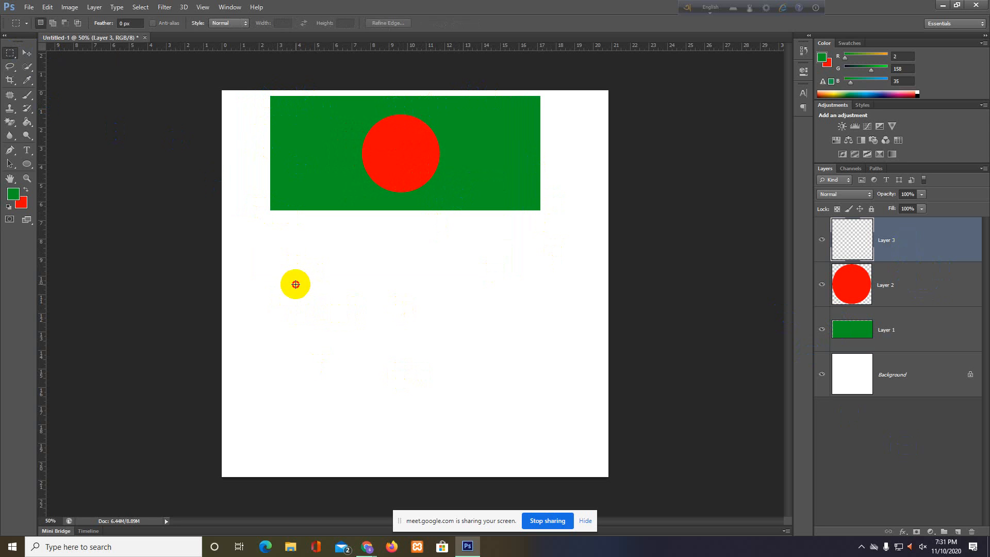
pyautogui.moveTo(296, 285); pyautogui.dragTo(467, 447)
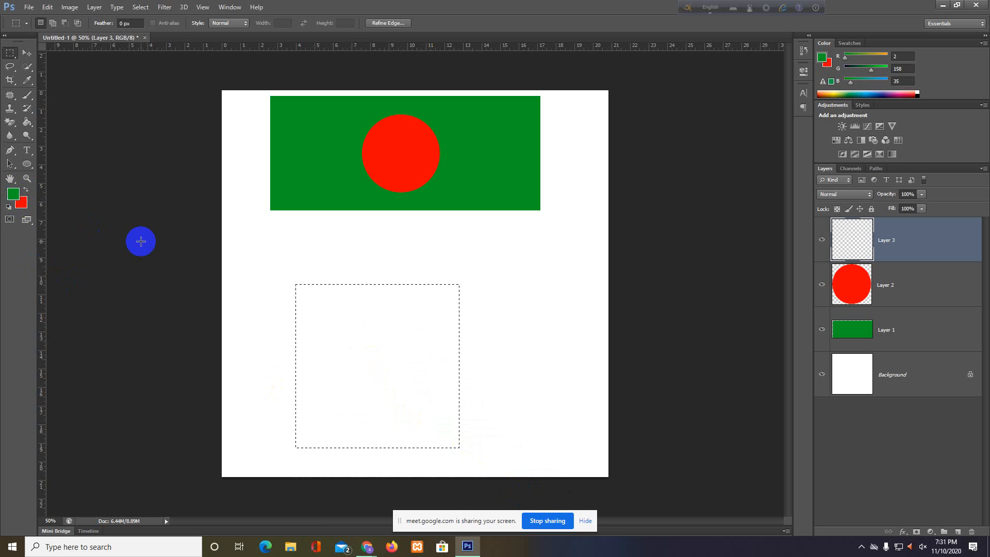
pyautogui.hotkey('alt', 'BackSpace')
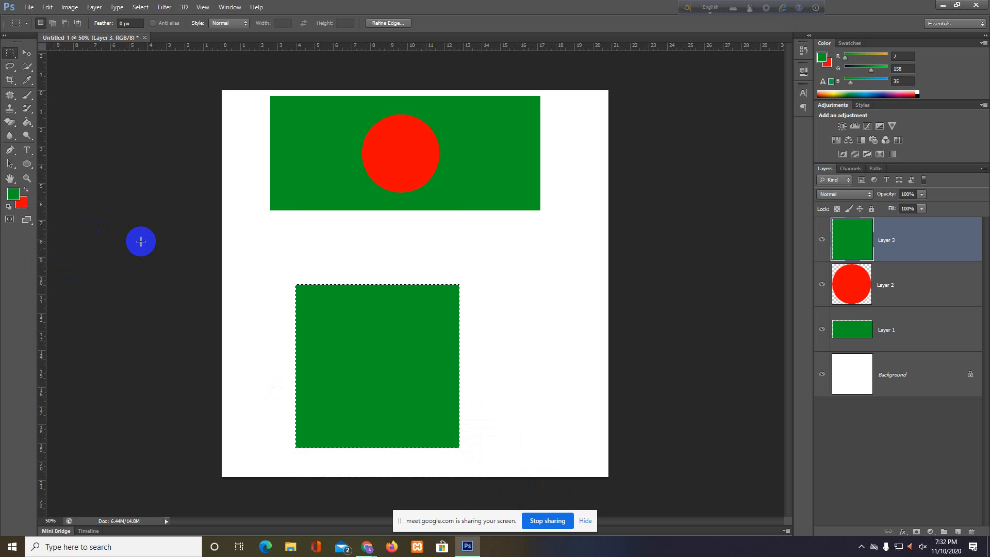
pyautogui.click(420, 454)
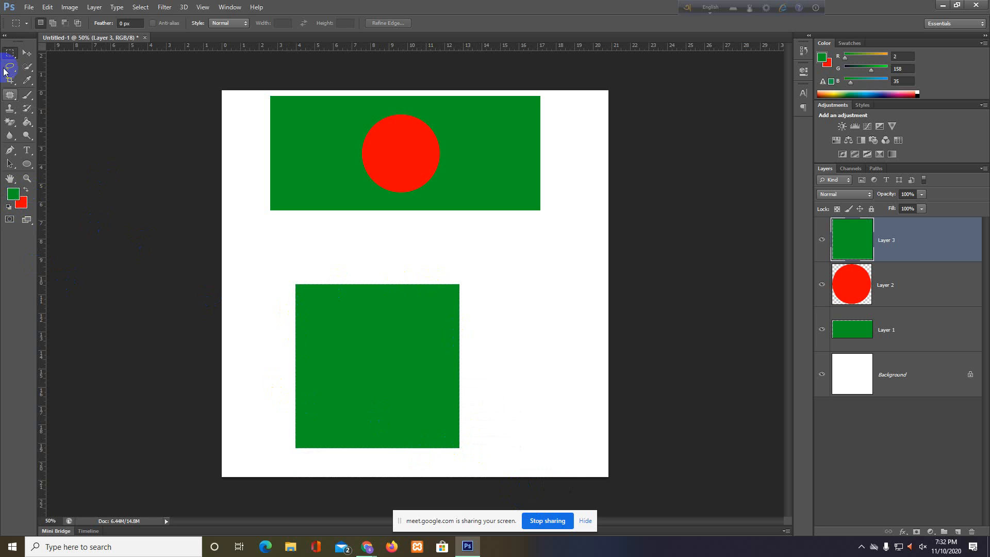
# Fill a circular selection inside the green square on Layer 3 with the red background colour, and deselect it.
pyautogui.rightClick(10, 52)
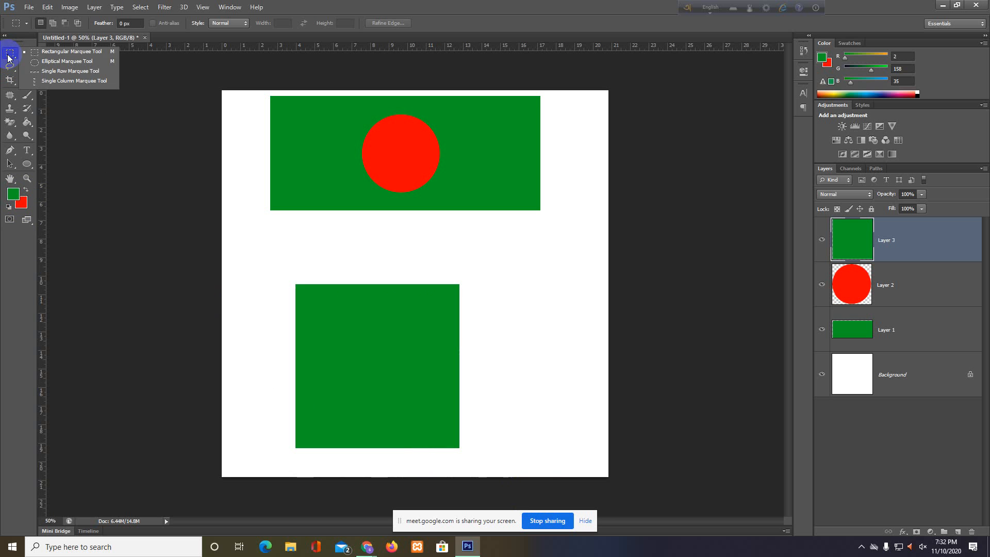
pyautogui.click(54, 60)
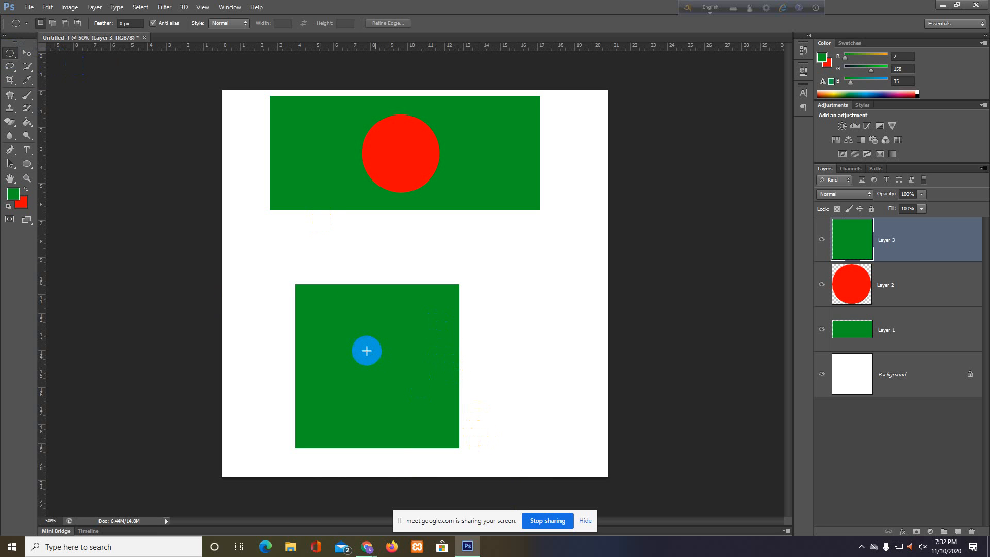
pyautogui.moveTo(351, 338); pyautogui.dragTo(423, 414)
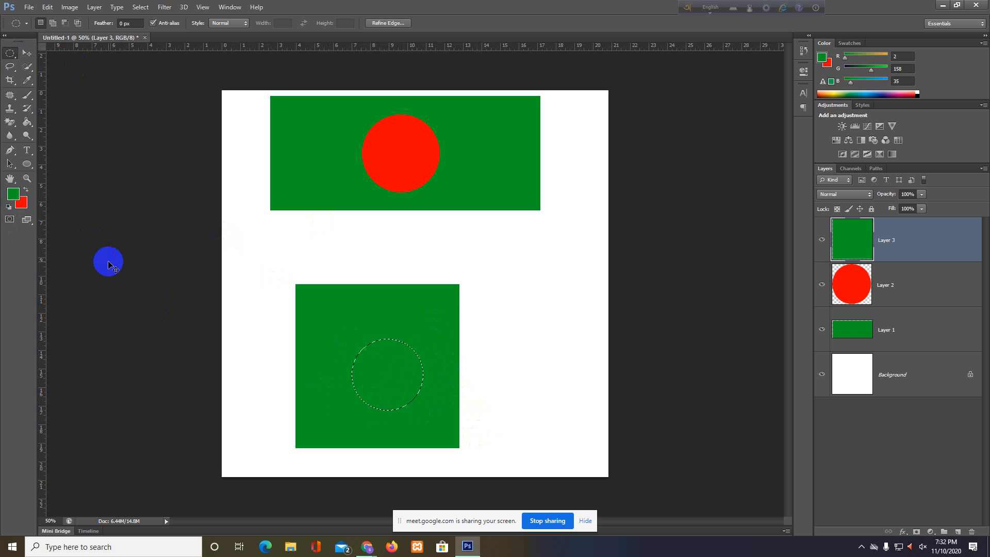
pyautogui.hotkey('ctrl', 'BackSpace')
pyautogui.click(109, 262)
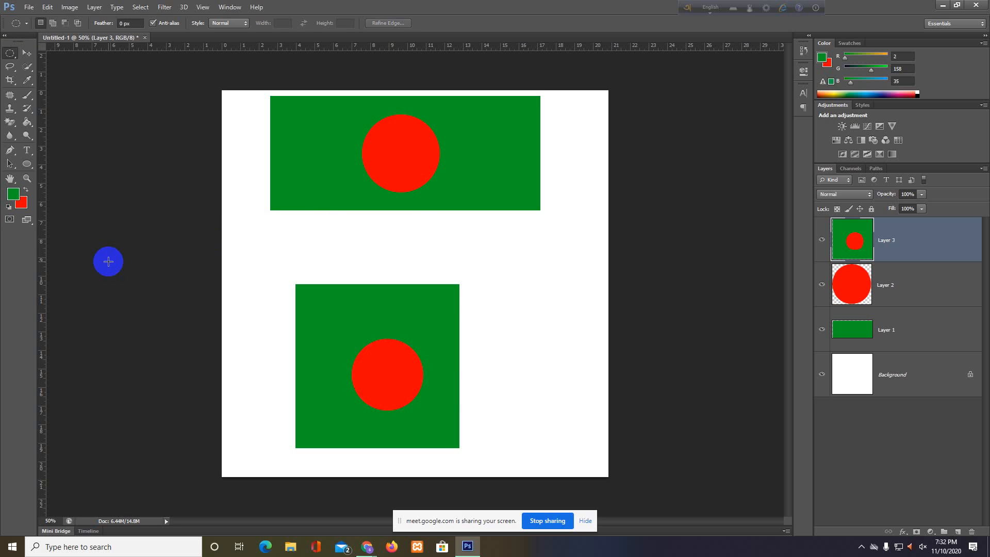
# Move Layer 3's green square and red circle as one piece with the Move tool, and disable Auto-Select.
pyautogui.click(26, 53)
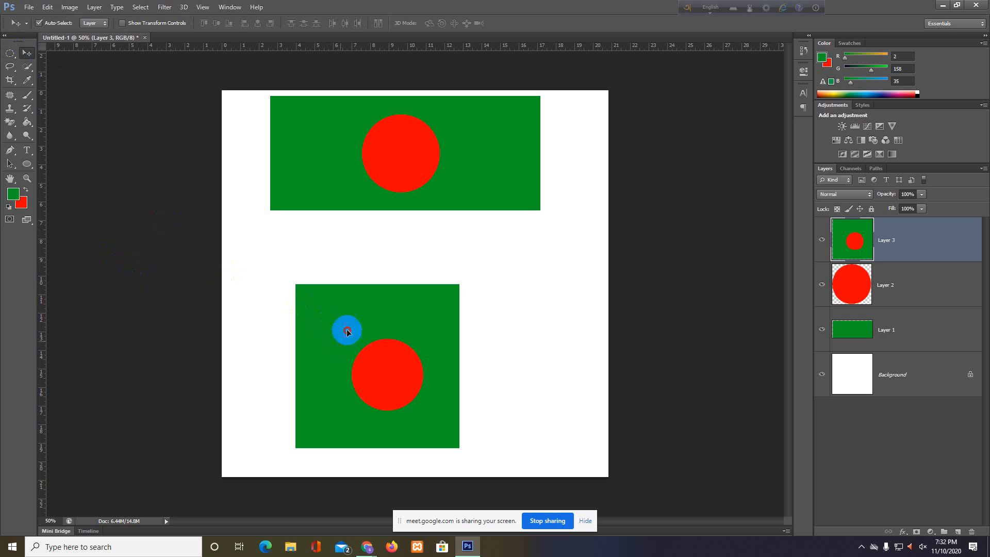
pyautogui.moveTo(347, 330); pyautogui.dragTo(418, 355)
pyautogui.click(39, 23)
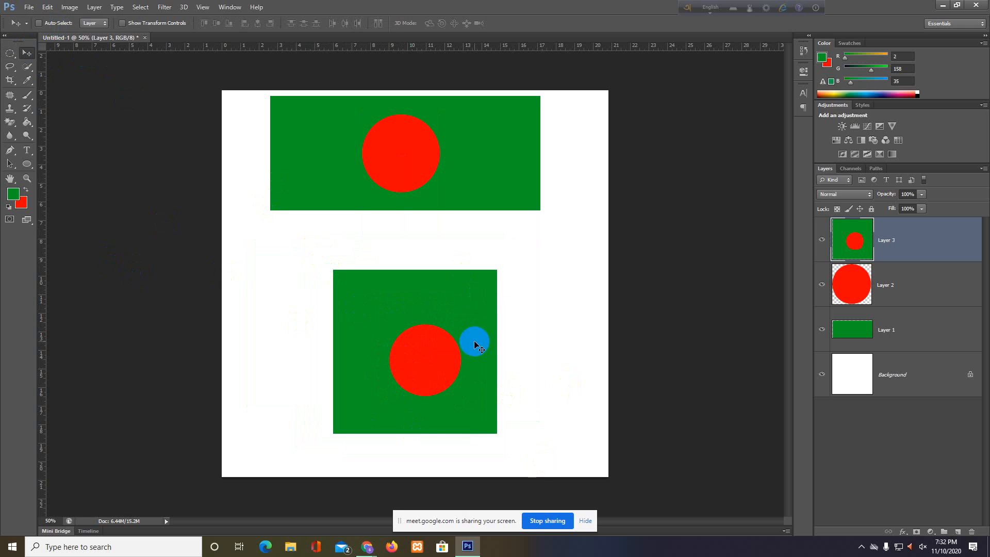
pyautogui.click(449, 349)
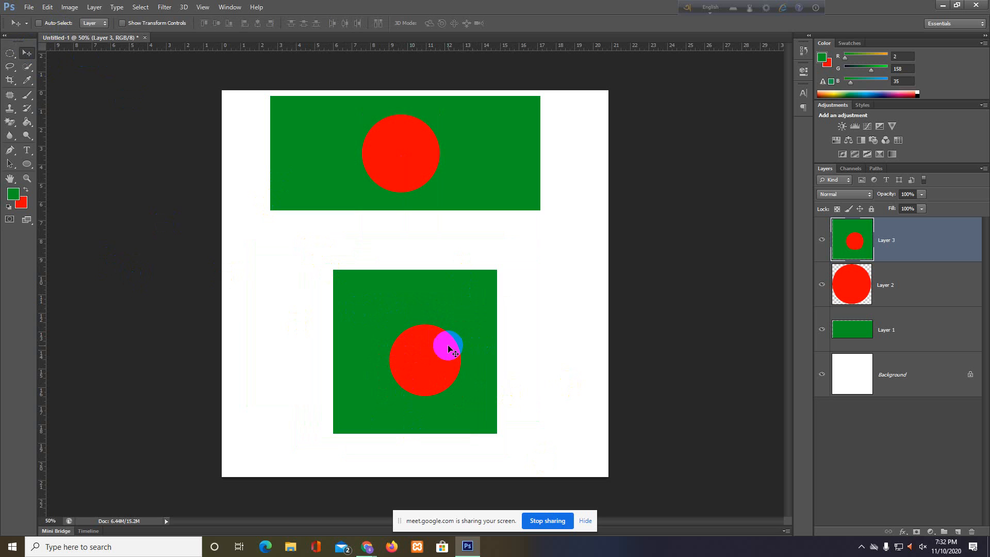
pyautogui.moveTo(449, 349); pyautogui.dragTo(429, 362)
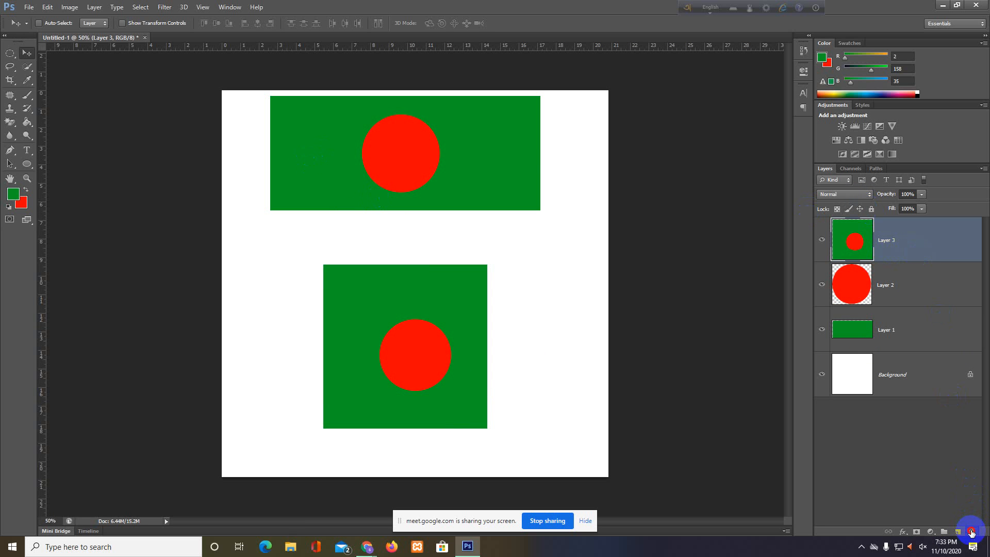
# Delete Layer 3 with the green square and its red circle.
pyautogui.click(971, 531)
pyautogui.click(466, 201)
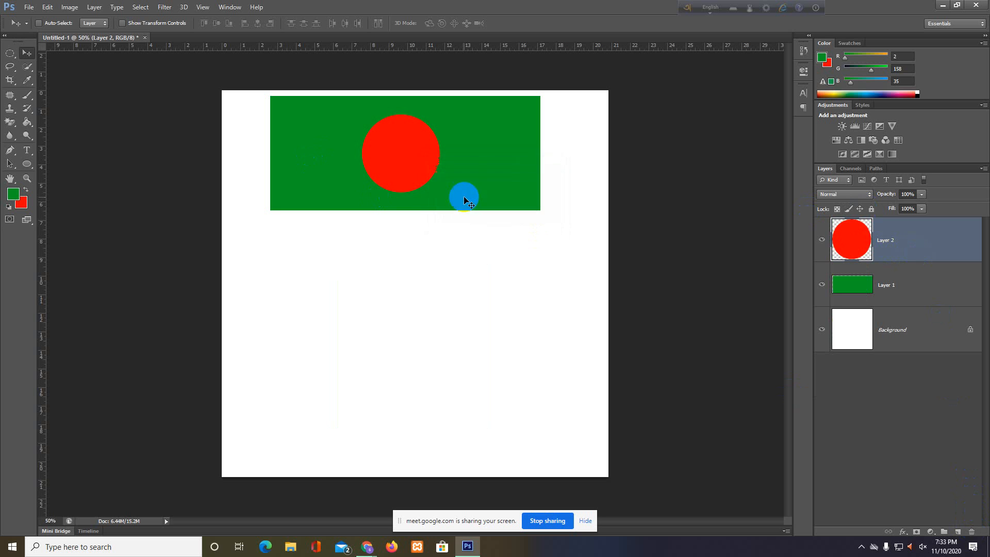
# Enable Auto-Select, select the circle and rectangle layers together, and move the flag down to the middle of the canvas.
pyautogui.click(40, 23)
pyautogui.moveTo(230, 91); pyautogui.dragTo(557, 323)
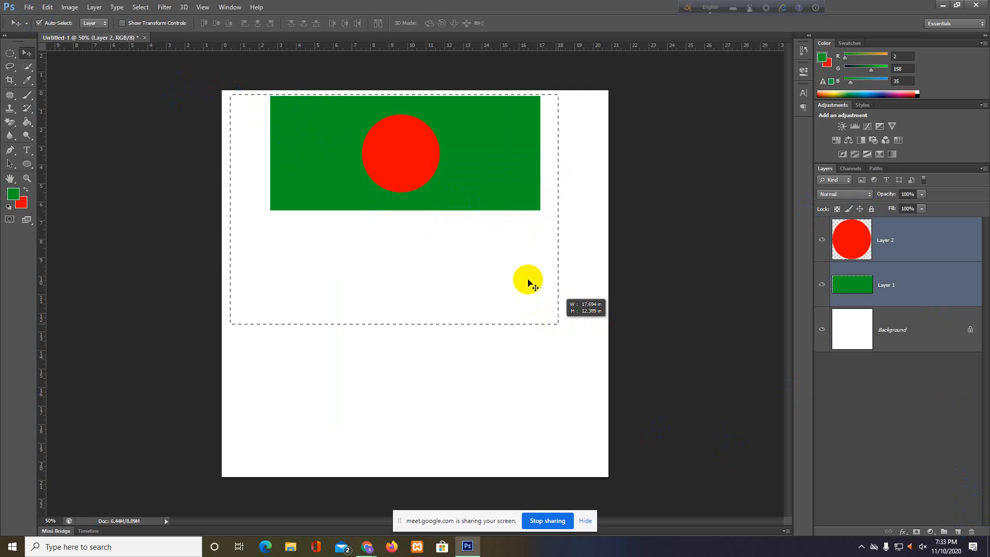
pyautogui.moveTo(473, 167); pyautogui.dragTo(479, 289)
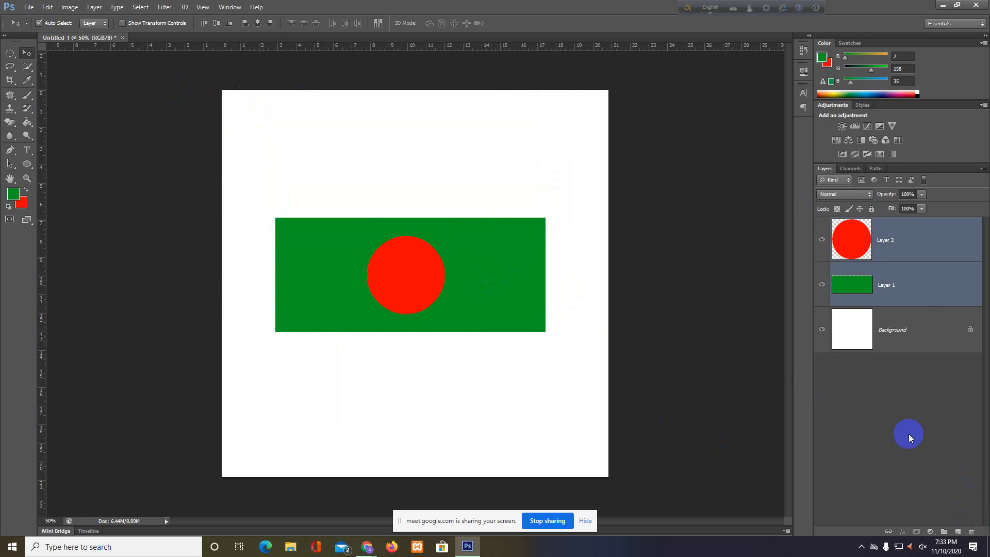
pyautogui.click(914, 434)
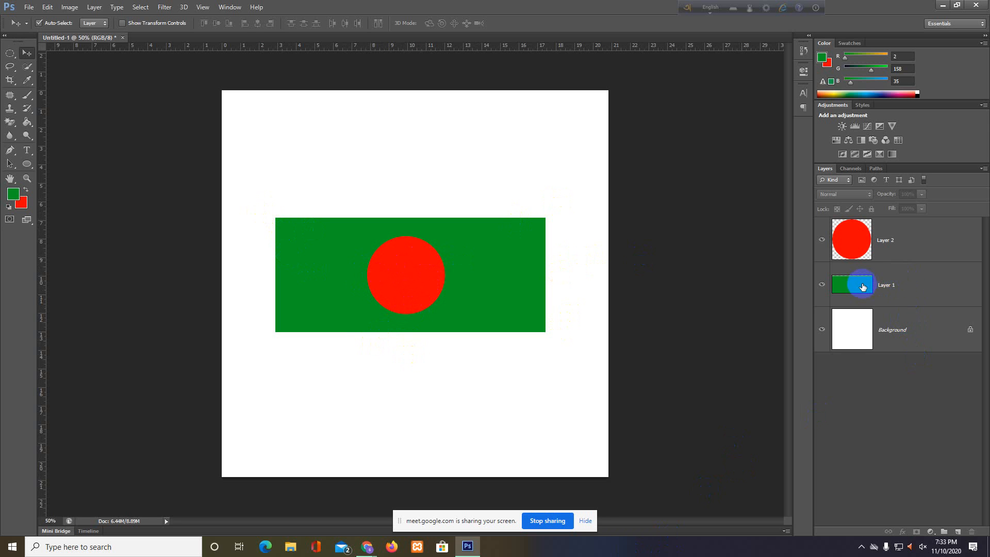
# Rename Layer 1, which holds the green rectangle, as "Rectangular shape" and switch its visibility off and on again.
pyautogui.click(934, 286)
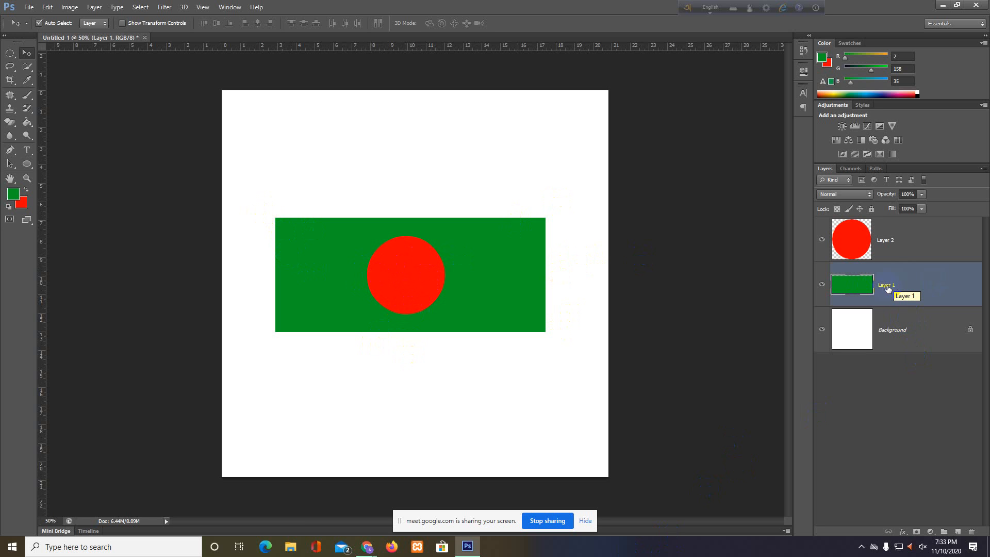
pyautogui.doubleClick(890, 286)
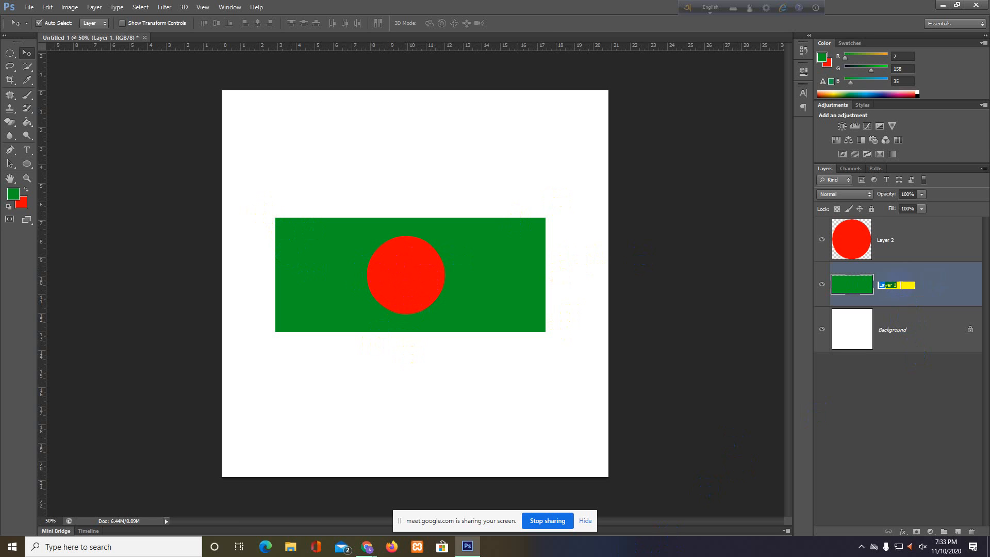
pyautogui.click(878, 287)
pyautogui.click(821, 285)
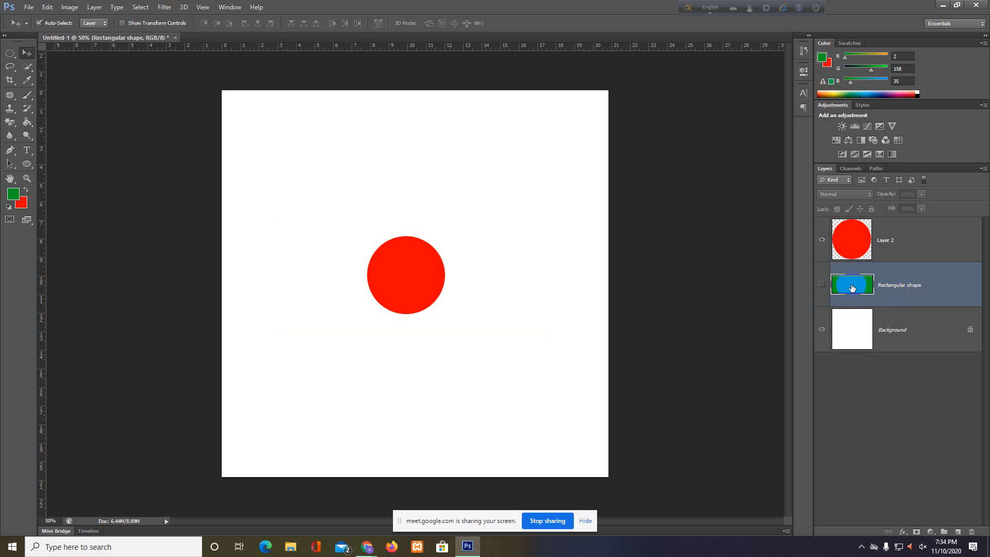
pyautogui.click(823, 285)
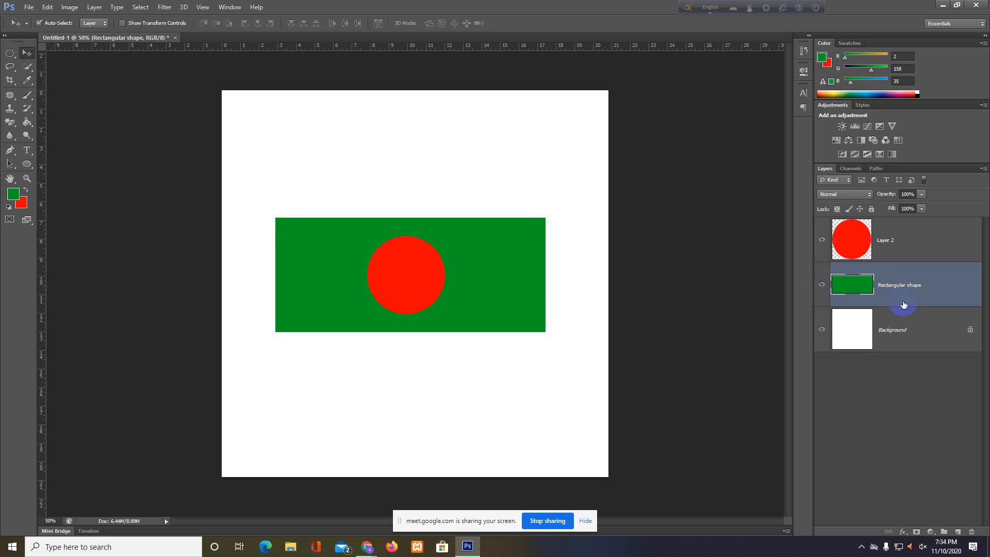
# Examine the layer commands available for Layer 2, including Merge Down, Merge Visible and Flatten Image.
pyautogui.click(915, 239)
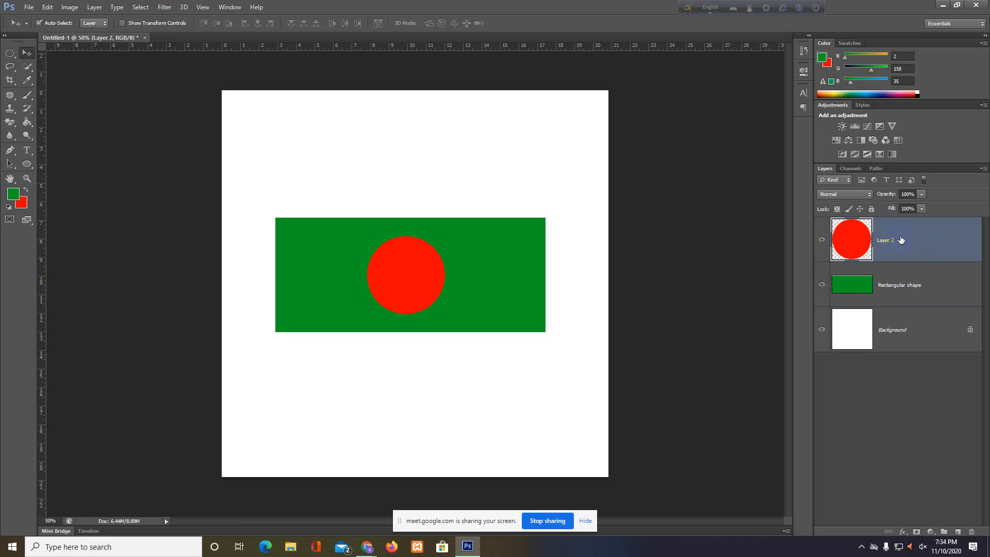
pyautogui.rightClick(904, 234)
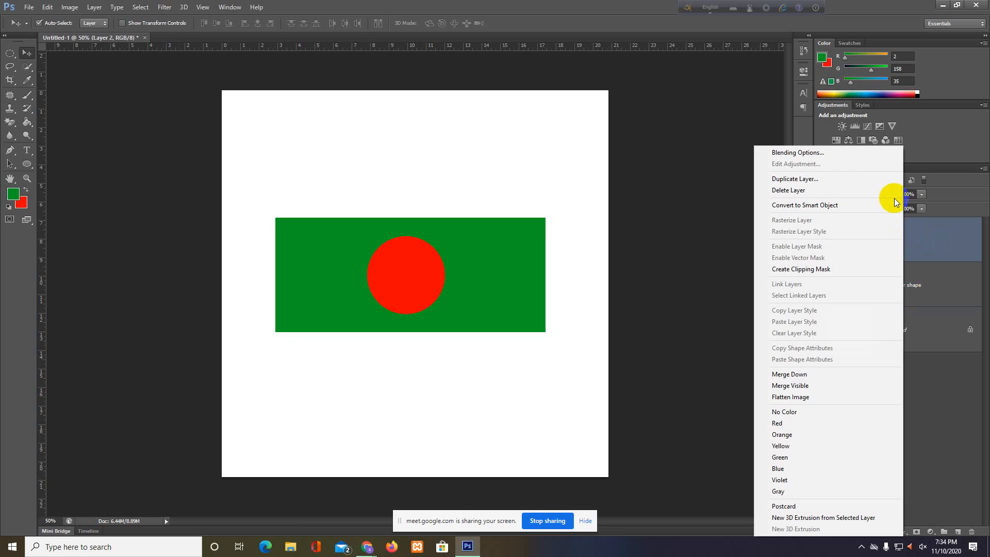
pyautogui.click(950, 410)
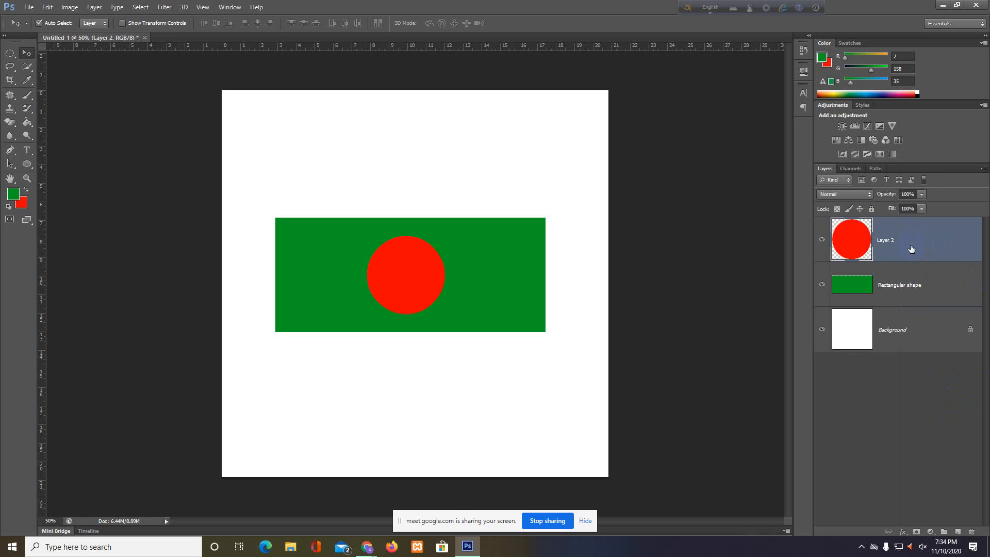
pyautogui.rightClick(913, 238)
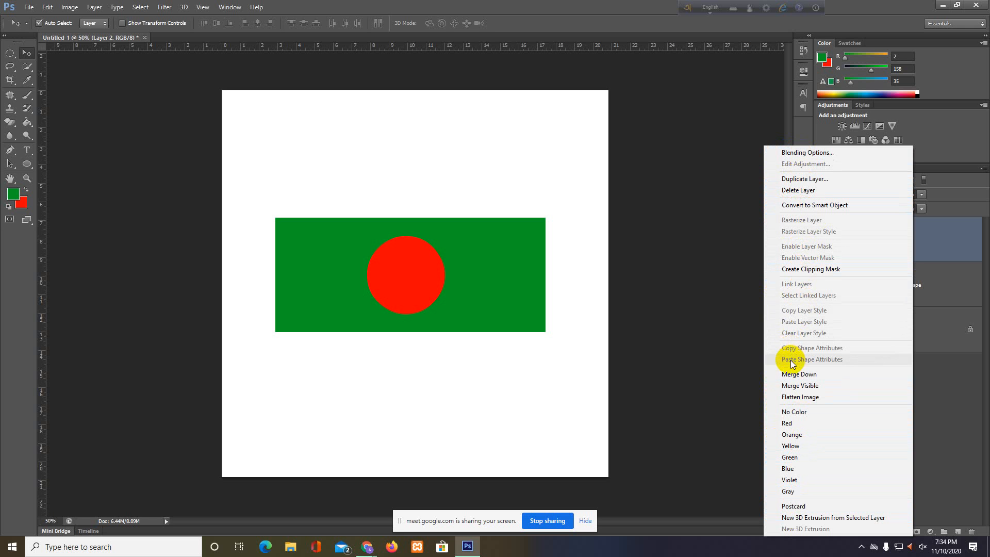
pyautogui.click(935, 392)
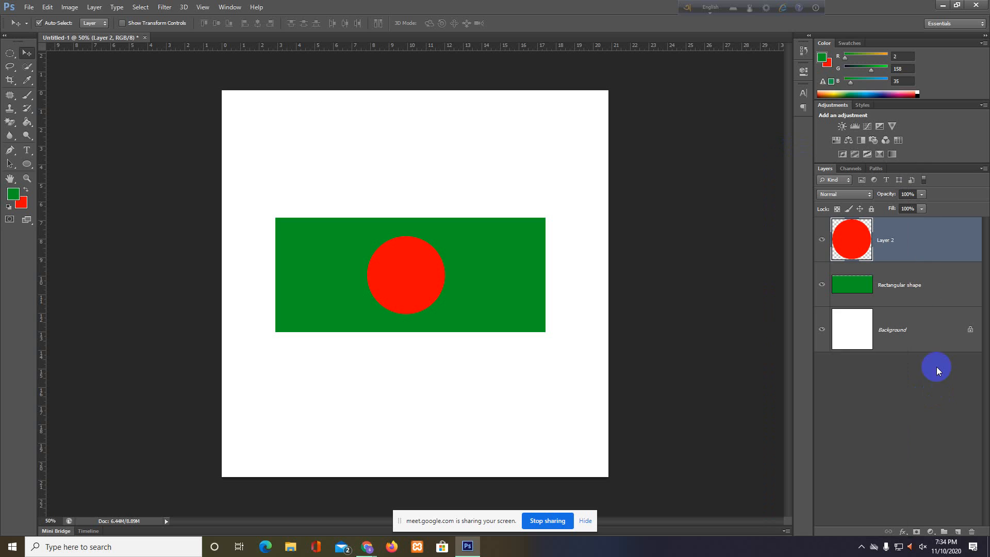
pyautogui.rightClick(922, 238)
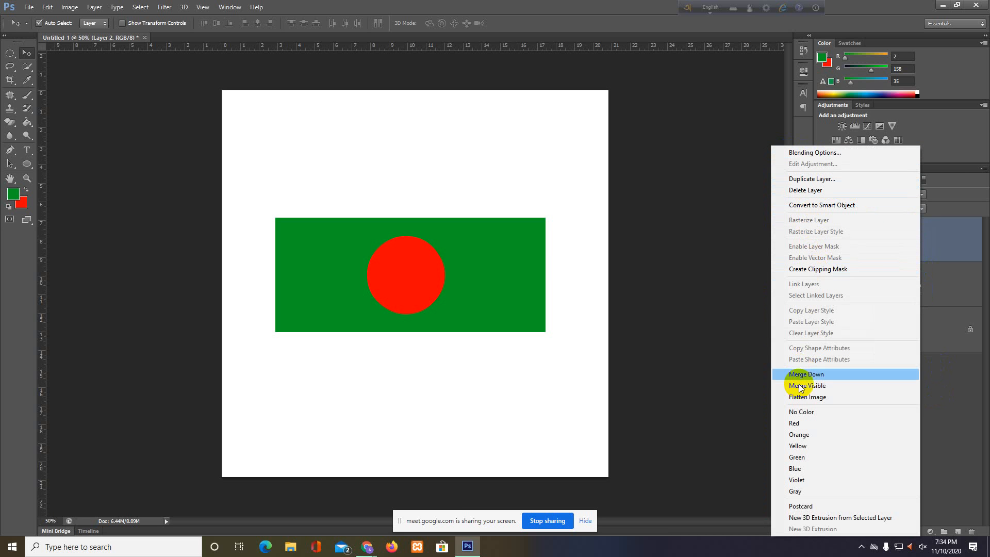
pyautogui.click(954, 422)
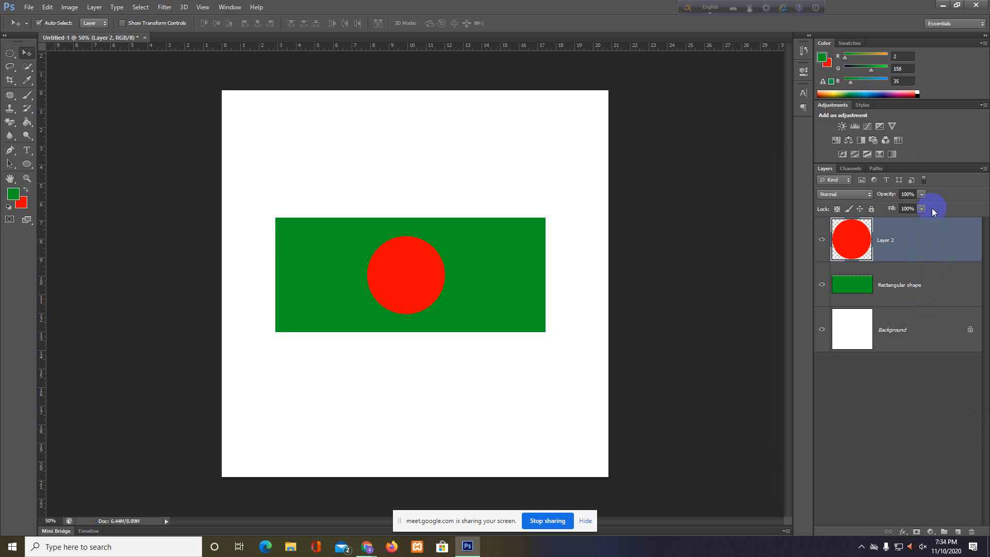
pyautogui.doubleClick(884, 243)
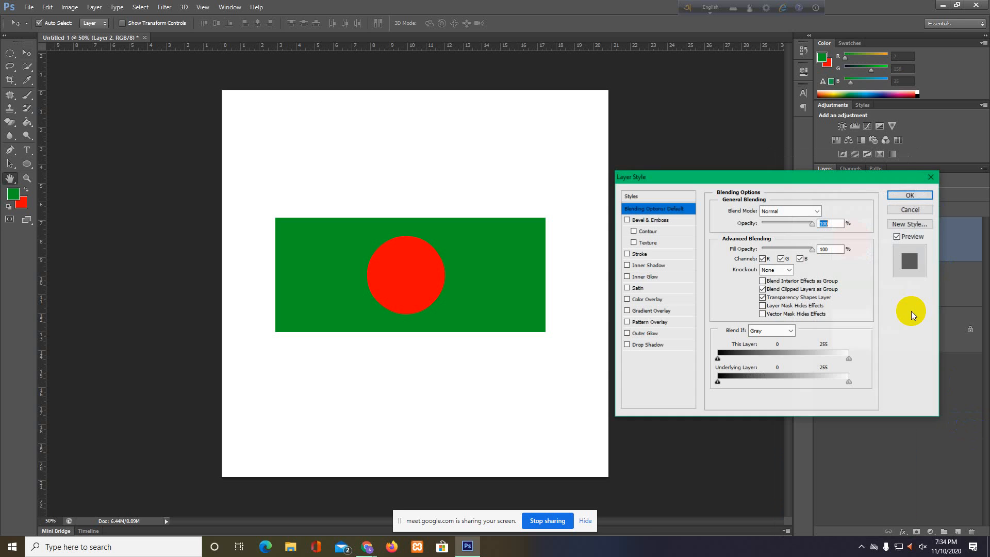
pyautogui.click(916, 210)
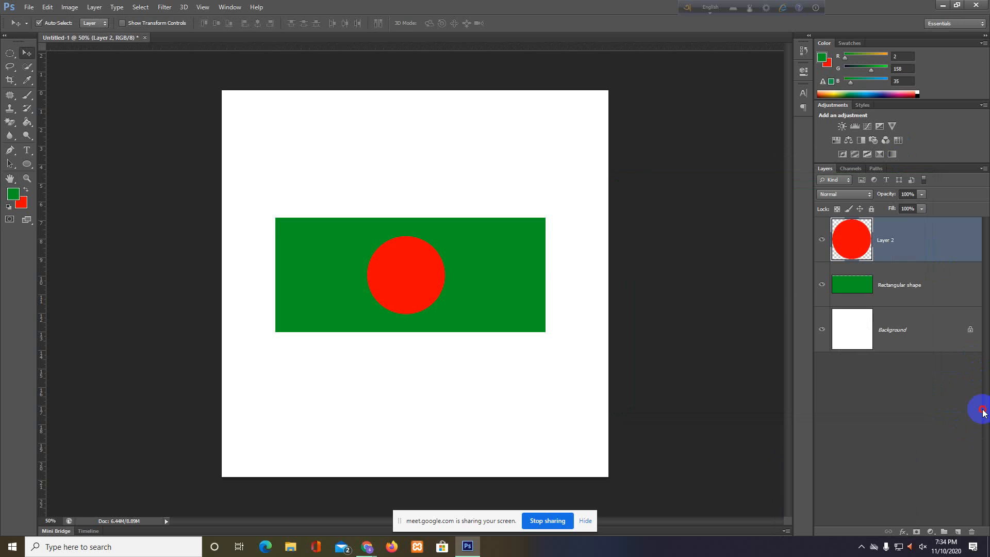
pyautogui.click(942, 283)
pyautogui.click(921, 244)
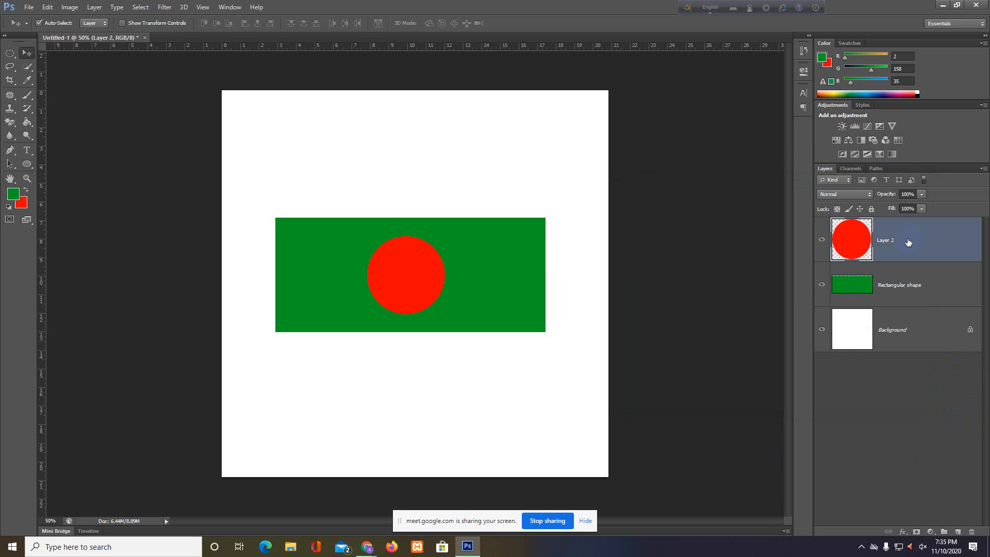
pyautogui.doubleClick(893, 243)
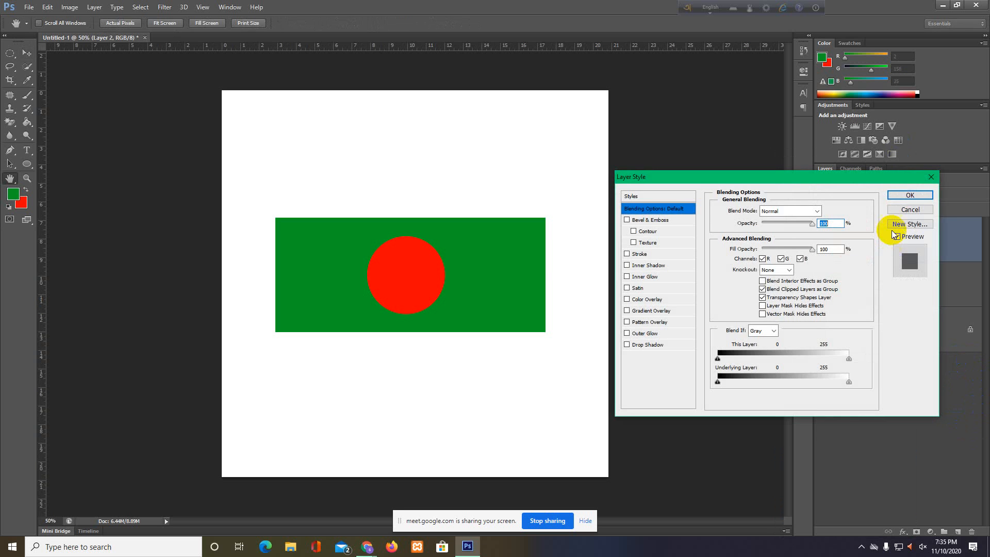
pyautogui.click(908, 212)
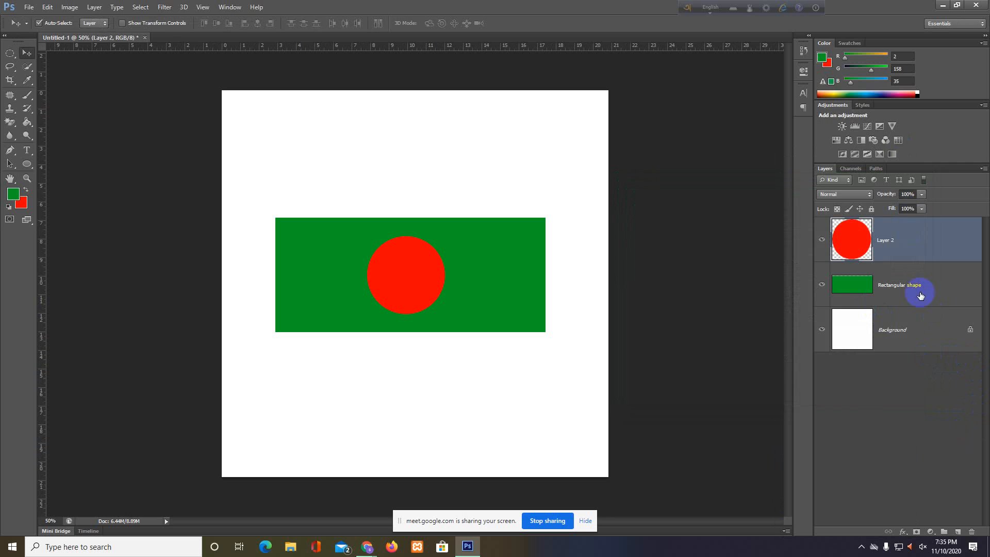
pyautogui.click(932, 288)
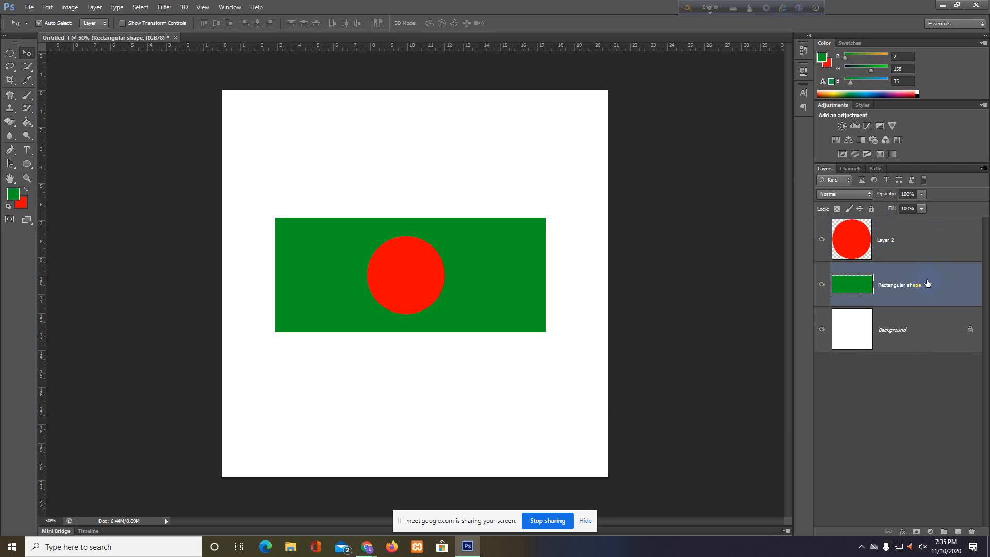
pyautogui.click(916, 244)
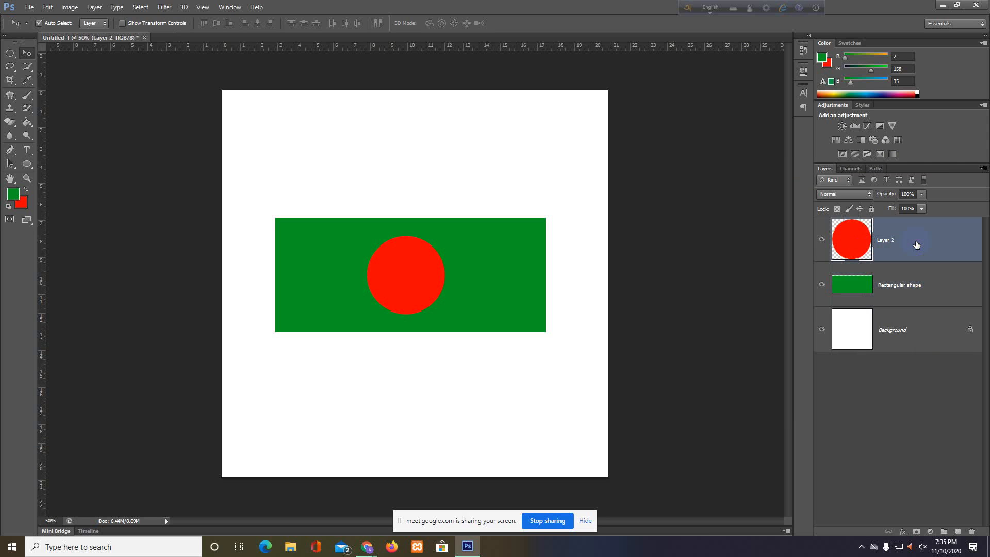
pyautogui.click(881, 241)
pyautogui.rightClick(890, 243)
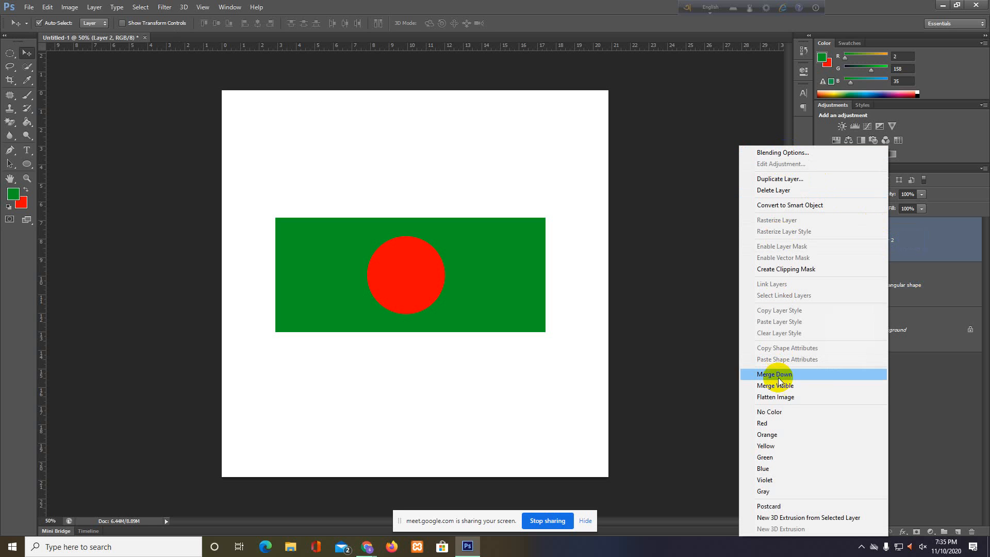
pyautogui.click(942, 446)
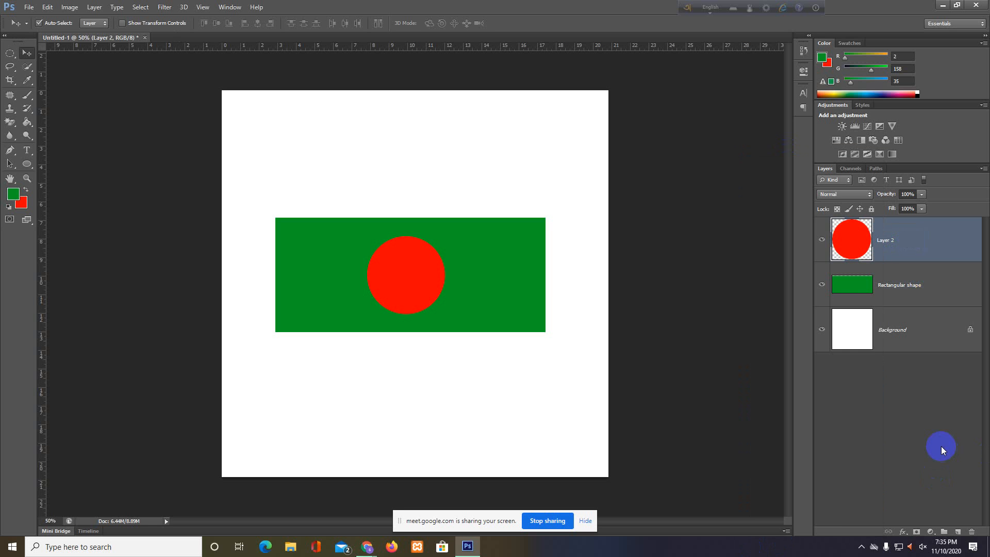
# Rename Layer 2, which holds the red circle, as "circle shape".
pyautogui.click(899, 292)
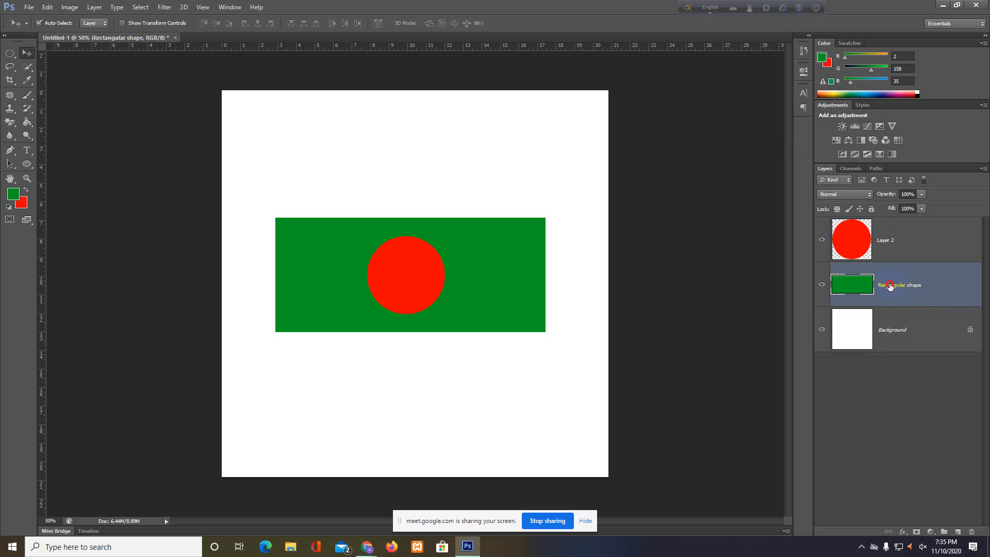
pyautogui.click(881, 242)
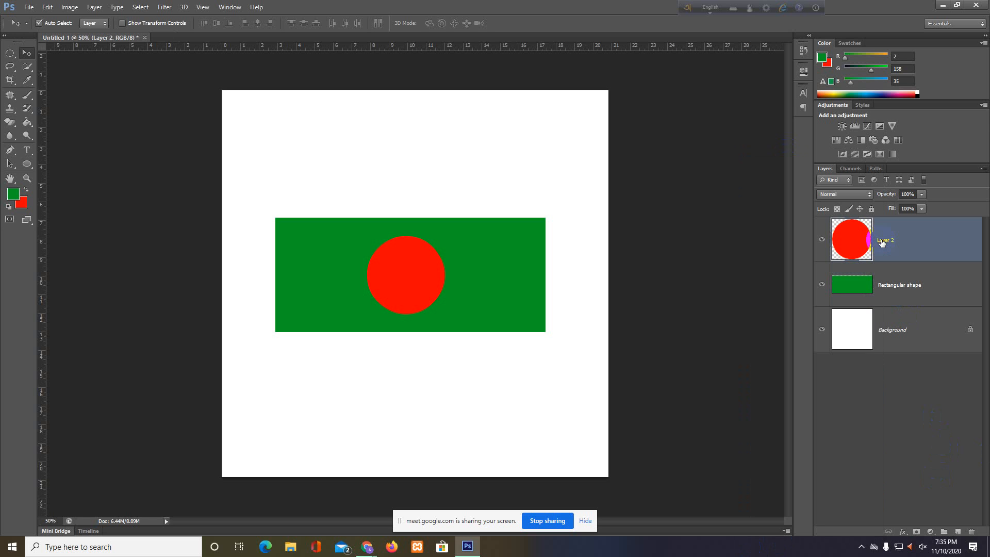
pyautogui.doubleClick(882, 240)
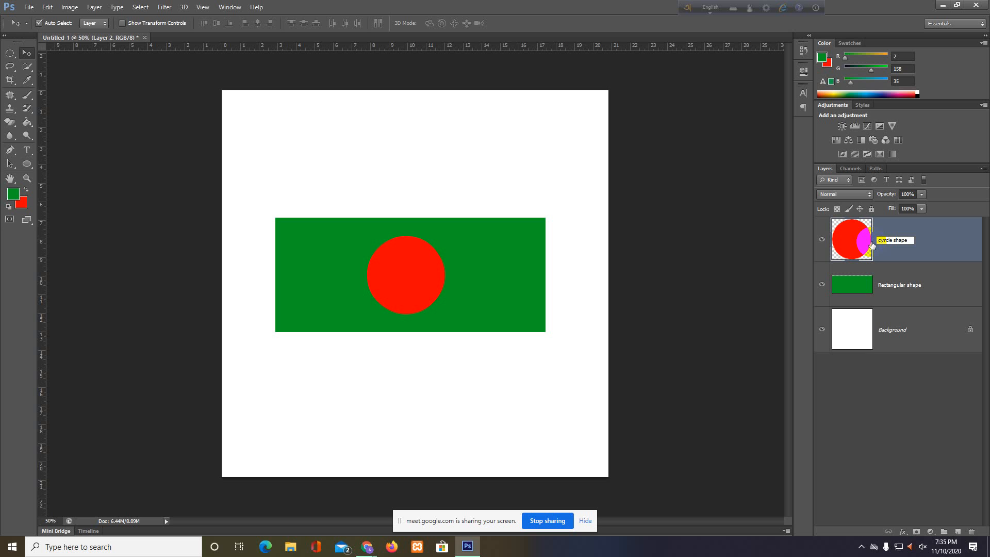
pyautogui.press('Return')
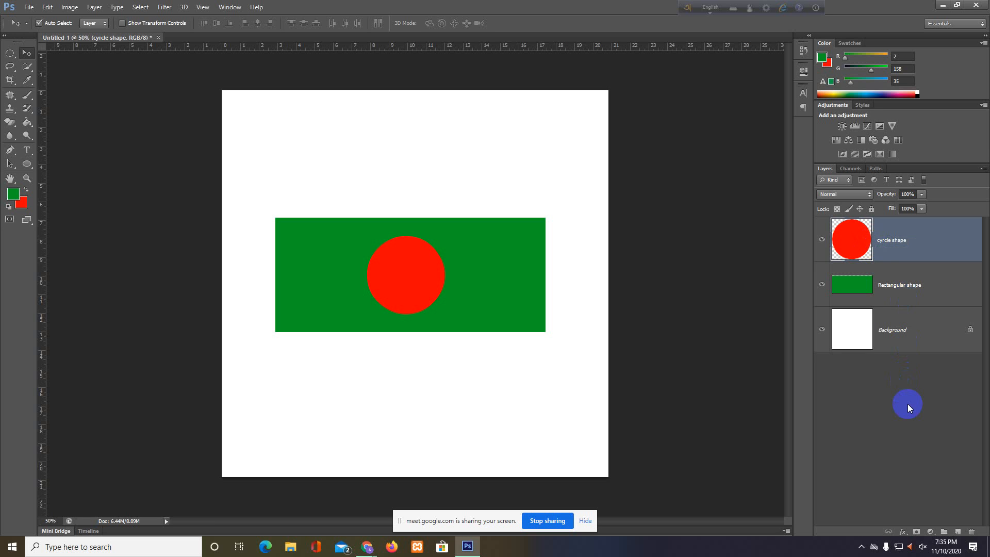
pyautogui.doubleClick(883, 240)
pyautogui.click(871, 386)
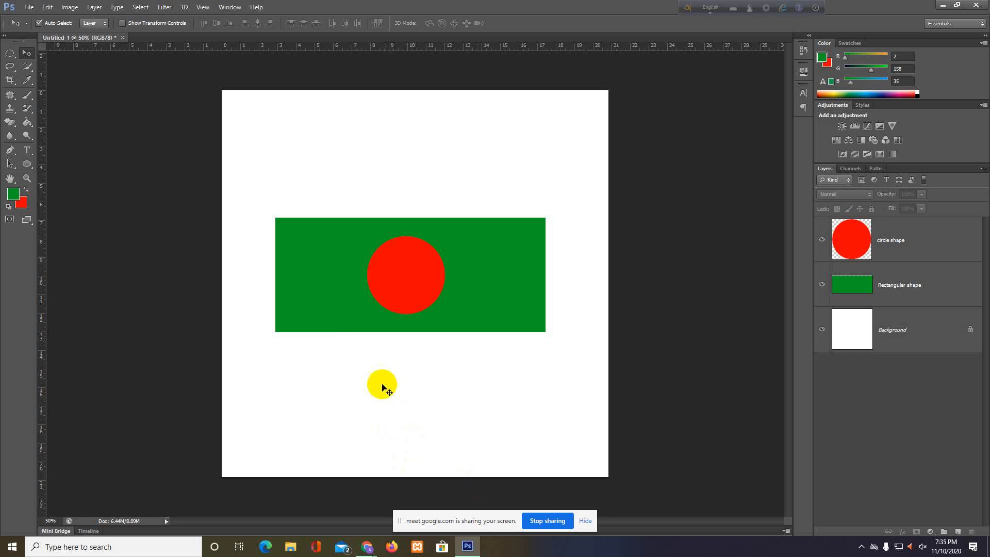
pyautogui.click(11, 53)
pyautogui.rightClick(11, 53)
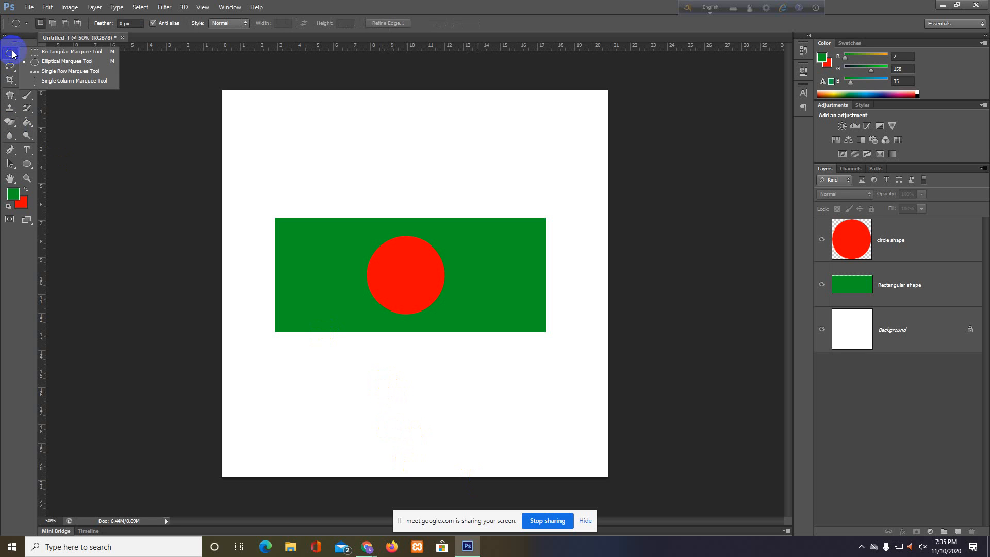
pyautogui.click(61, 81)
pyautogui.click(352, 229)
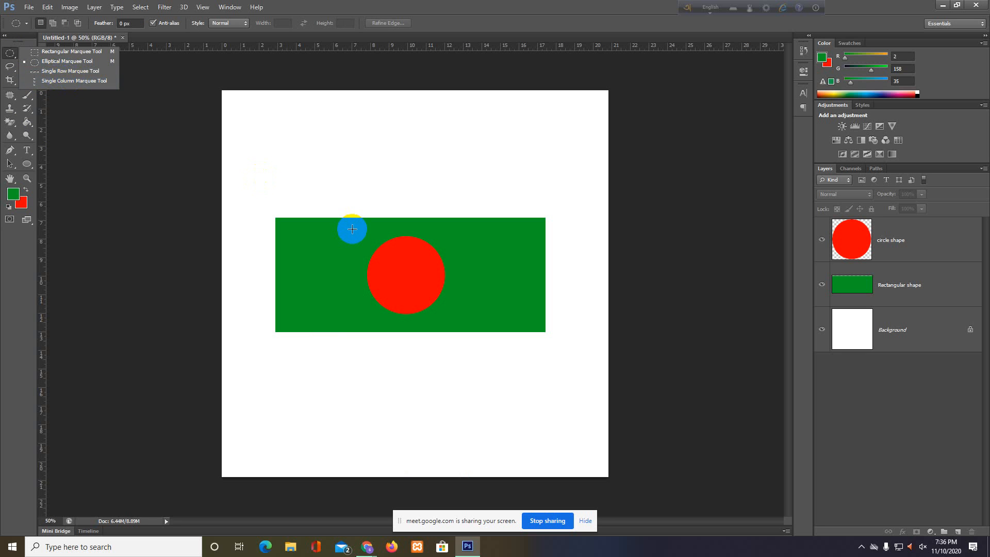
pyautogui.click(10, 284)
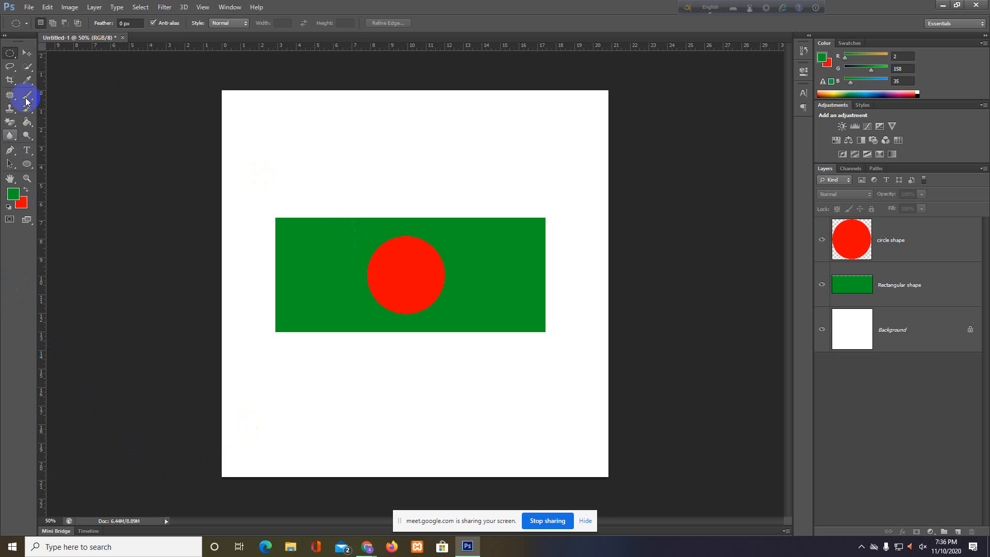
pyautogui.click(27, 52)
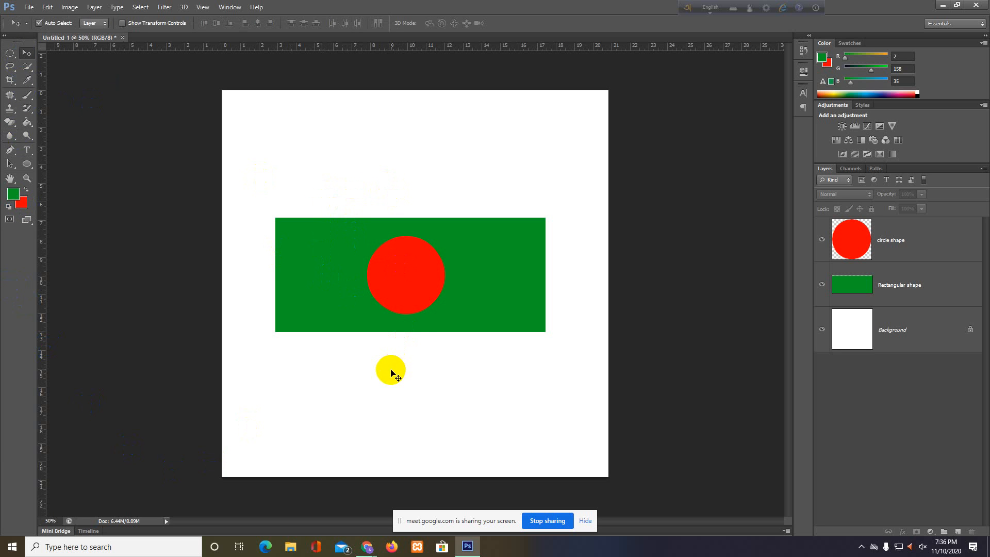
# Zoom in to 3200% on the green area below the red circle and examine the pixel grid.
pyautogui.press('space')
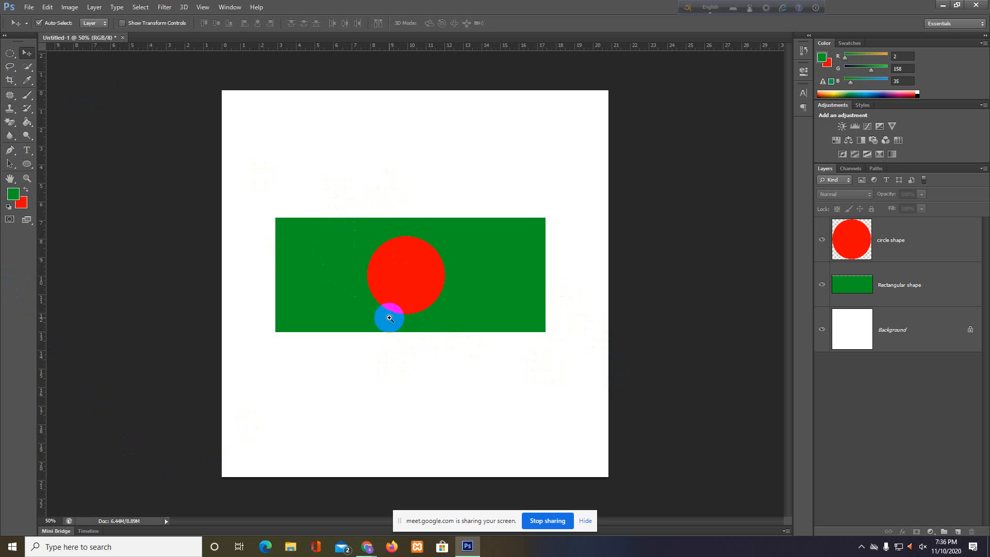
pyautogui.moveTo(390, 318); pyautogui.dragTo(531, 380)
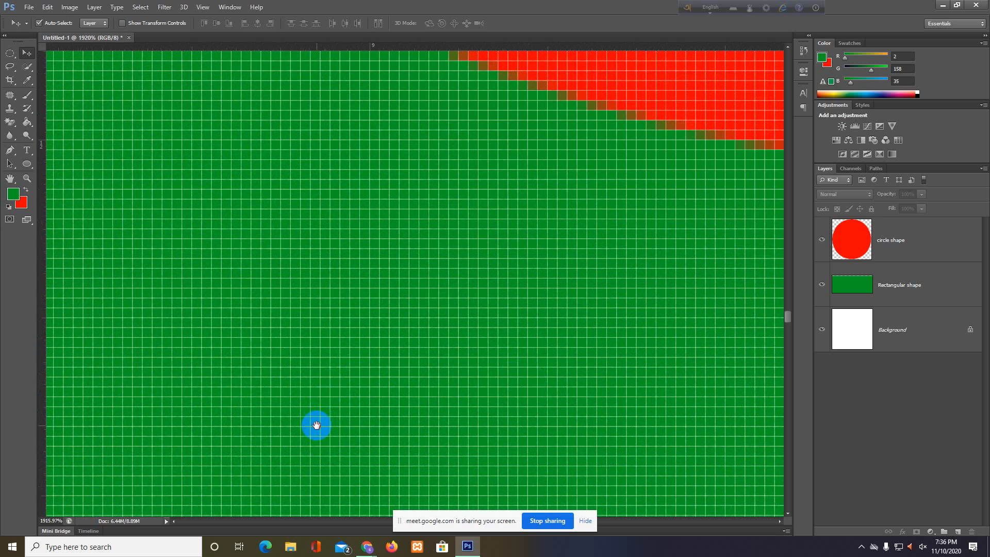
pyautogui.moveTo(316, 425); pyautogui.dragTo(374, 254)
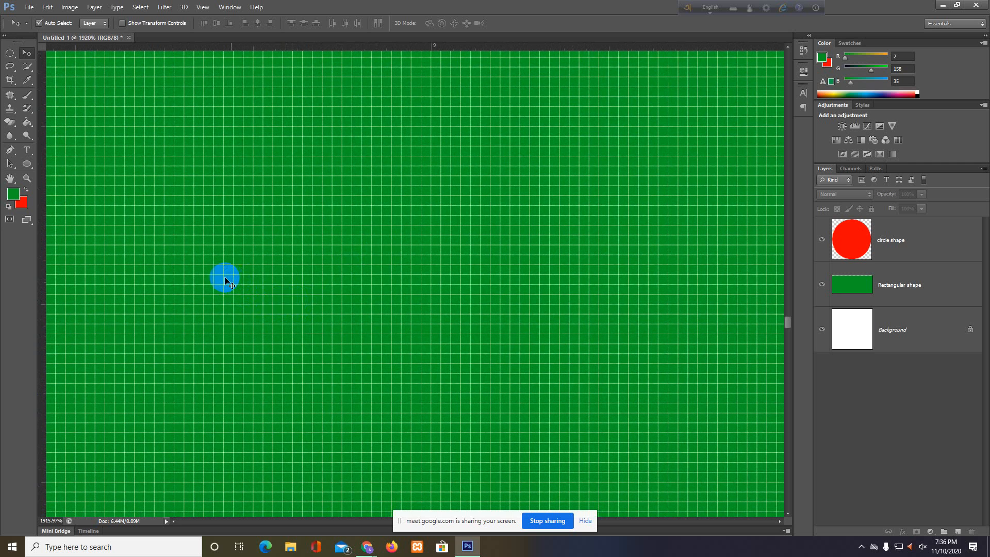
pyautogui.click(268, 269)
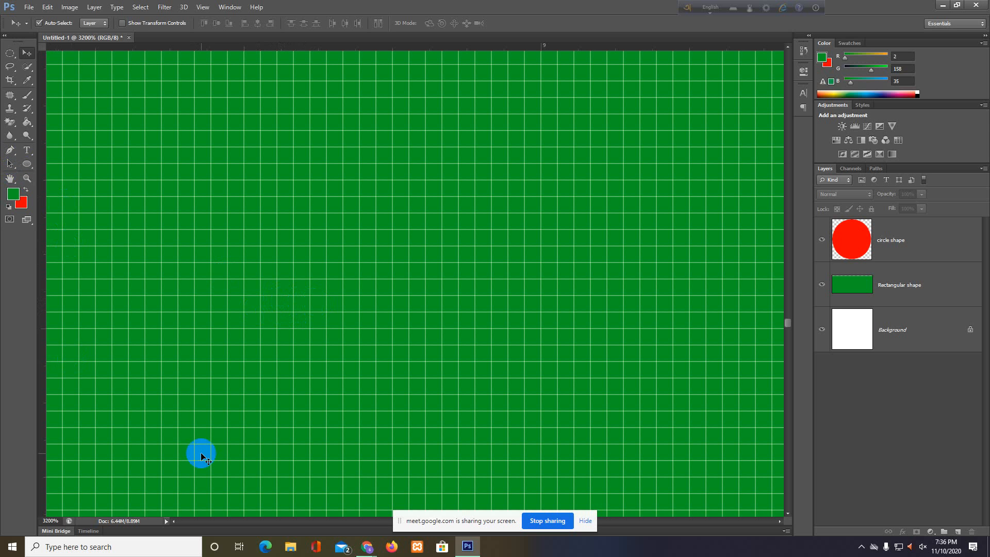
pyautogui.click(27, 178)
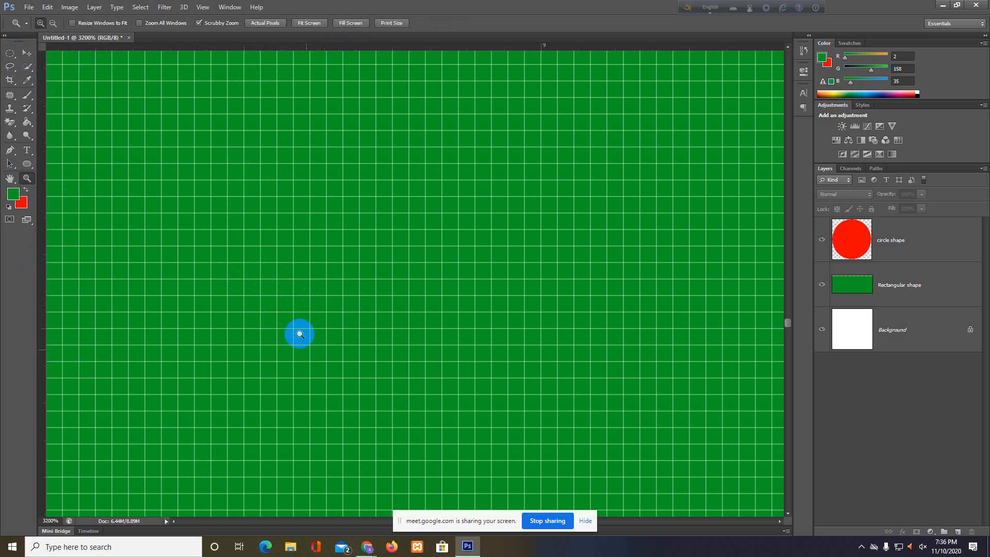
# Place a Single Row Marquee selection across the flag, passing through the upper part of the red circle.
pyautogui.click(8, 52)
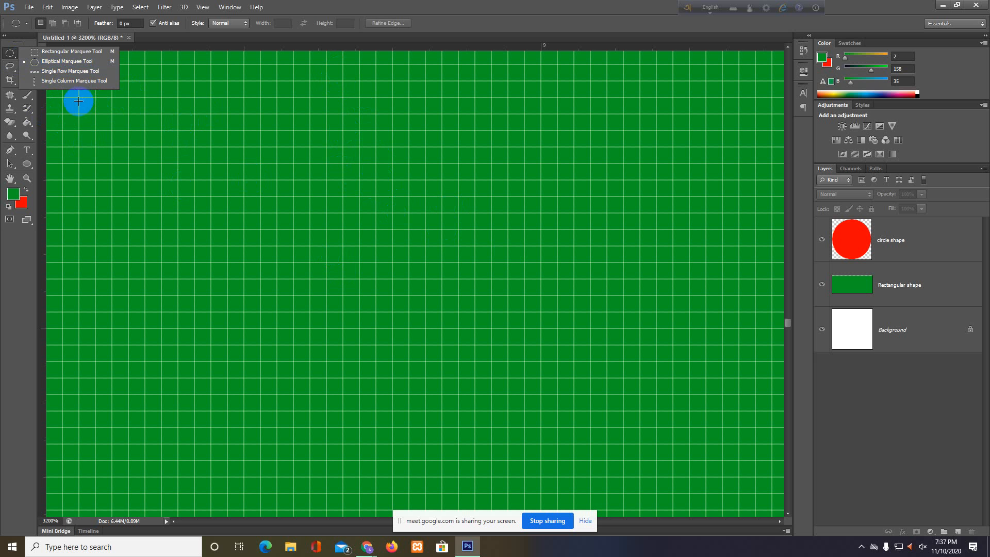
pyautogui.click(70, 75)
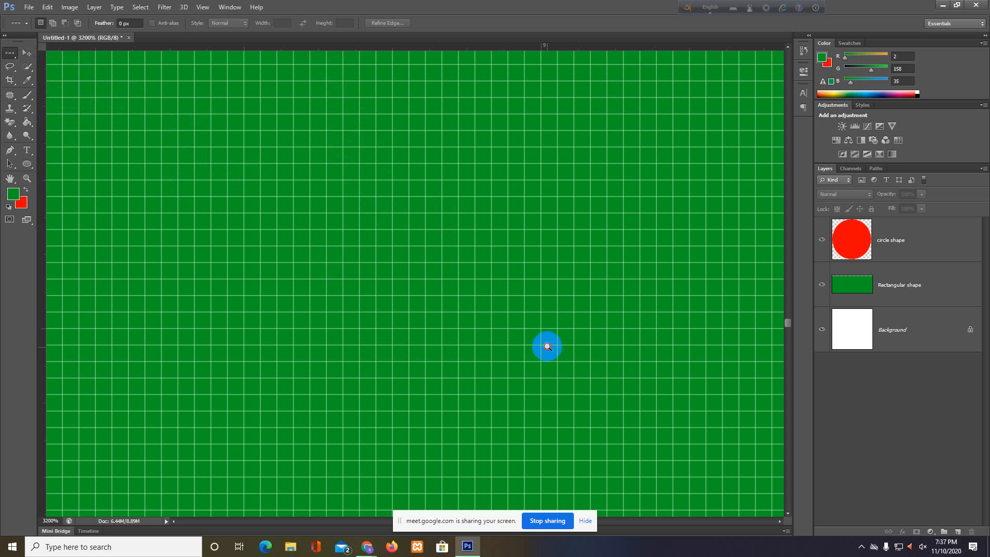
pyautogui.moveTo(549, 346); pyautogui.dragTo(411, 304)
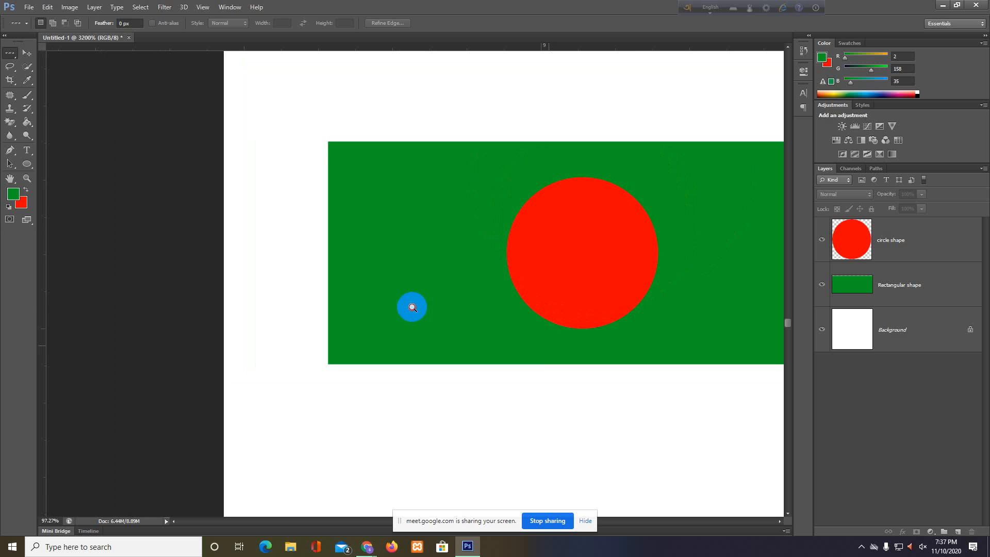
pyautogui.moveTo(496, 426); pyautogui.dragTo(429, 418)
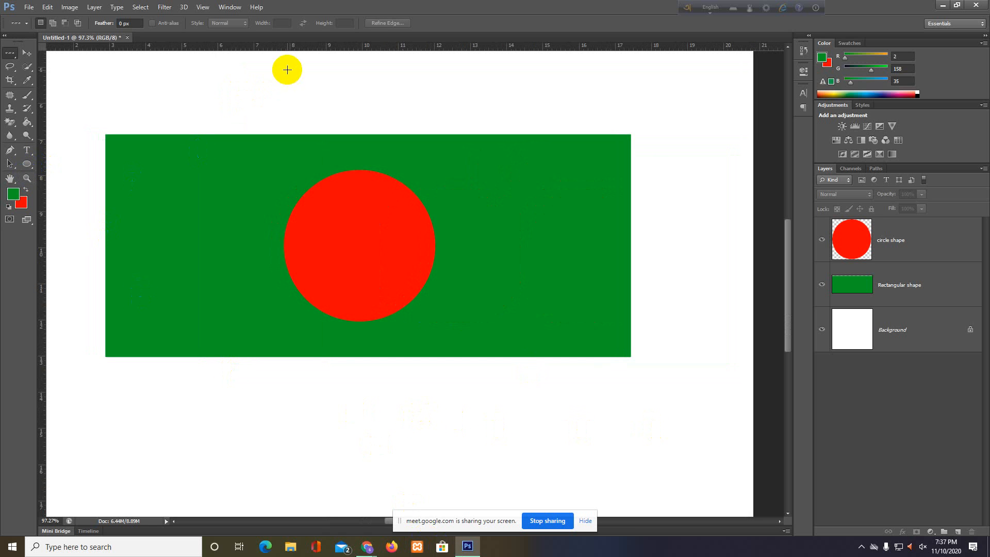
pyautogui.moveTo(261, 305); pyautogui.dragTo(269, 199)
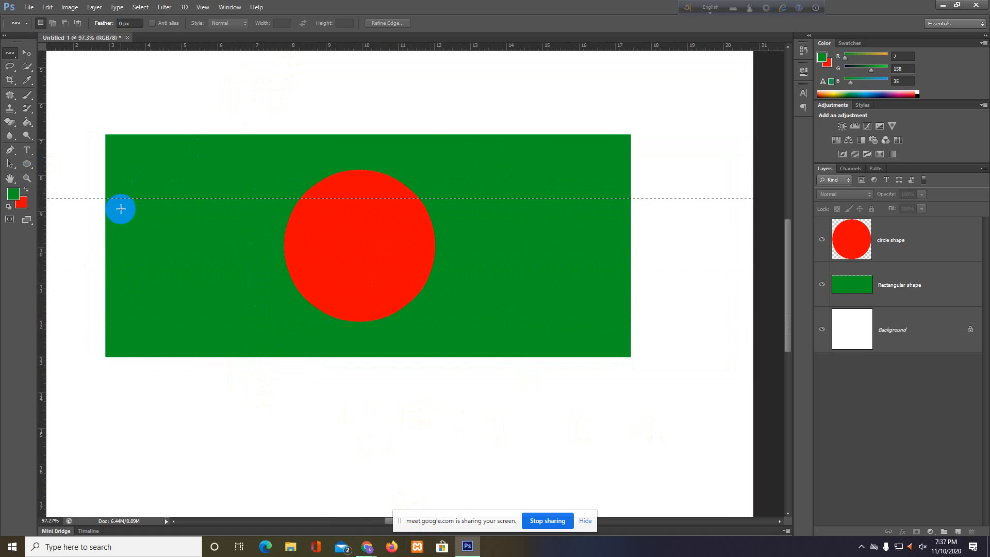
pyautogui.click(160, 259)
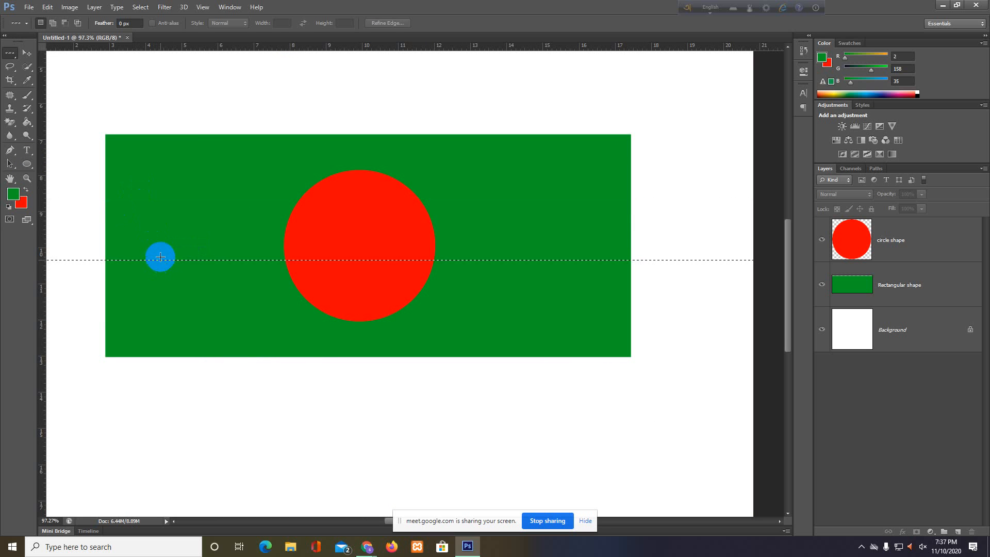
pyautogui.click(160, 206)
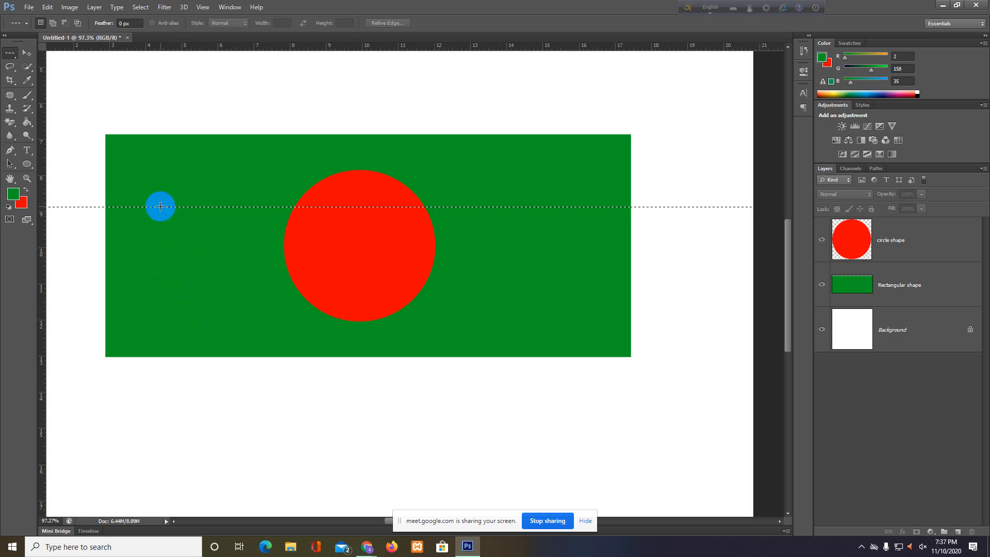
pyautogui.moveTo(330, 303); pyautogui.dragTo(312, 296)
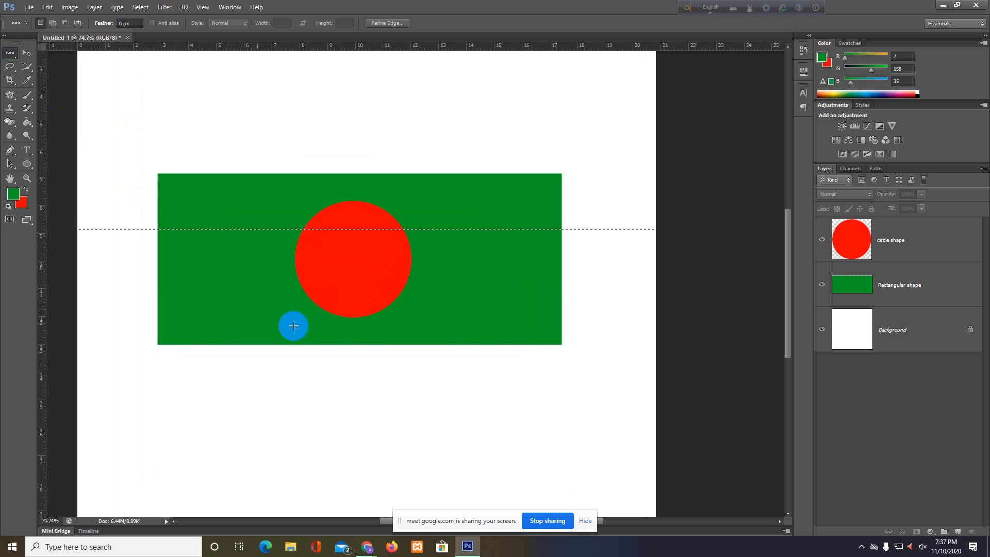
# Try moving the green rectangle upward with the row selection active, and undo the move.
pyautogui.click(923, 249)
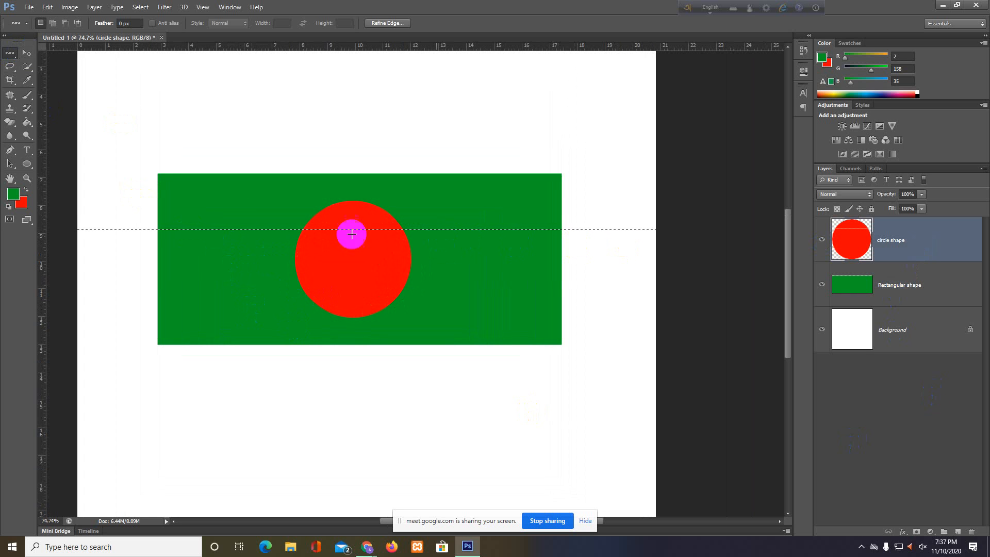
pyautogui.click(26, 53)
pyautogui.click(269, 290)
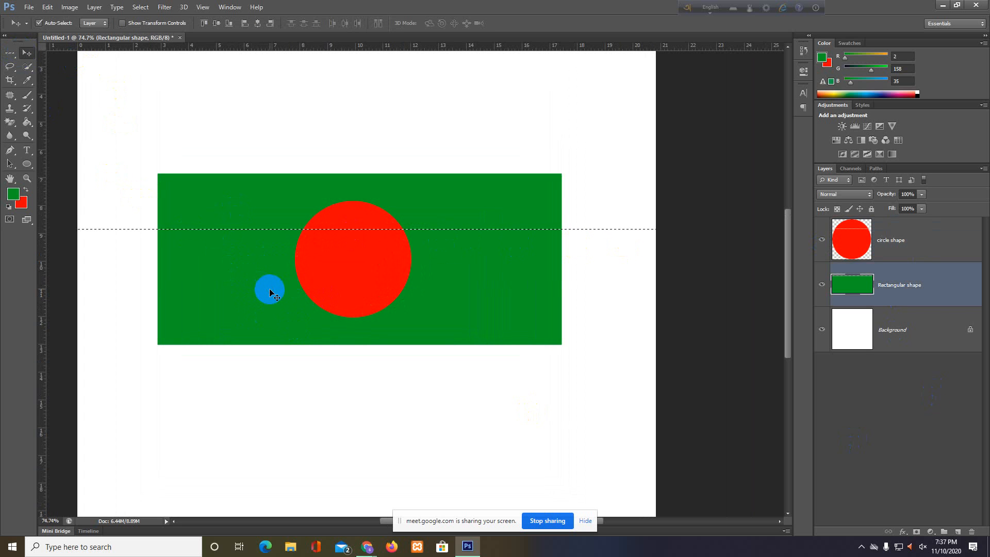
pyautogui.moveTo(220, 236); pyautogui.dragTo(217, 199)
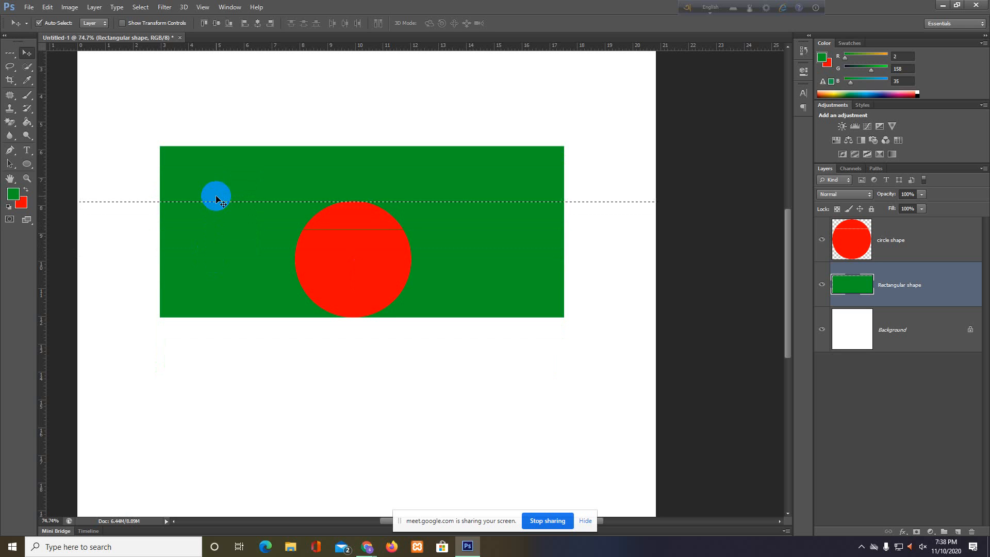
pyautogui.hotkey('ctrl', 'alt', 'z')
pyautogui.hotkey('ctrl', 'alt', 'z')
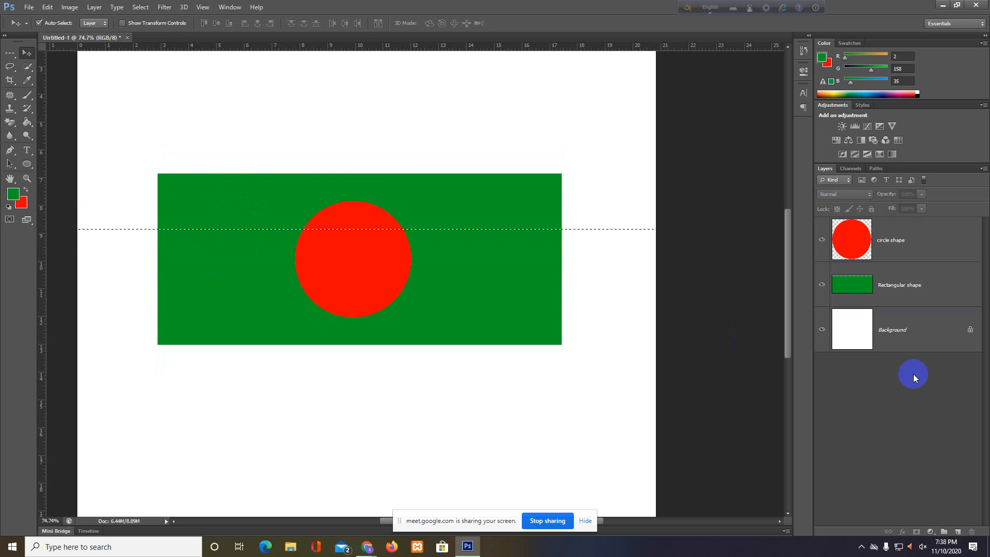
# Select the rectangle and circle layers together, clear the row selection, and deselect both layers.
pyautogui.click(968, 249)
pyautogui.click(905, 296)
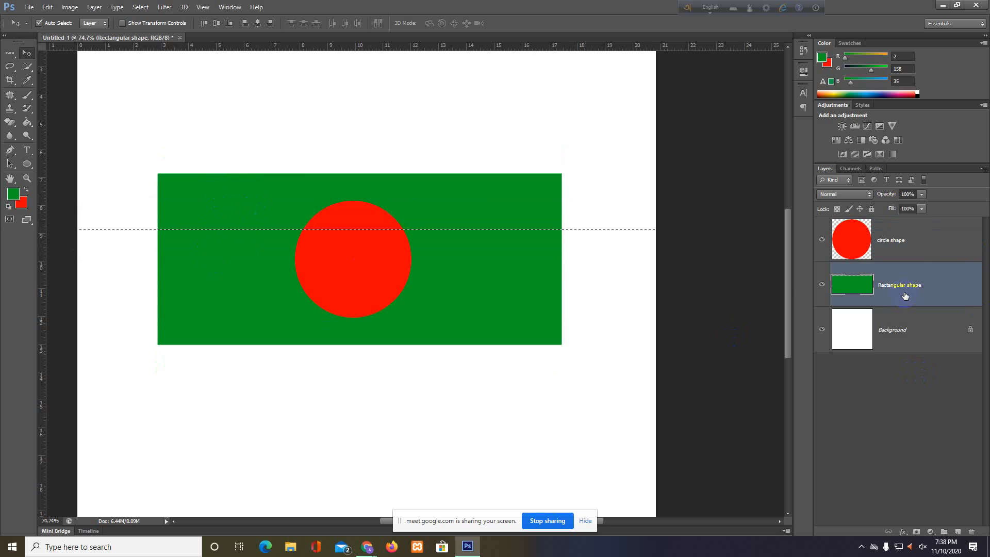
pyautogui.keyDown('shift'); pyautogui.click(910, 249); pyautogui.keyUp('shift')
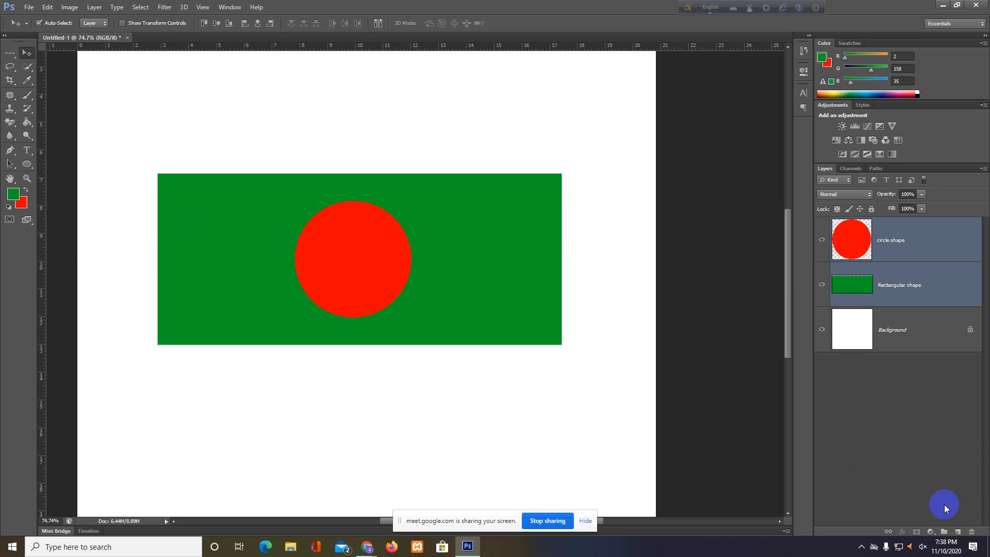
pyautogui.click(909, 463)
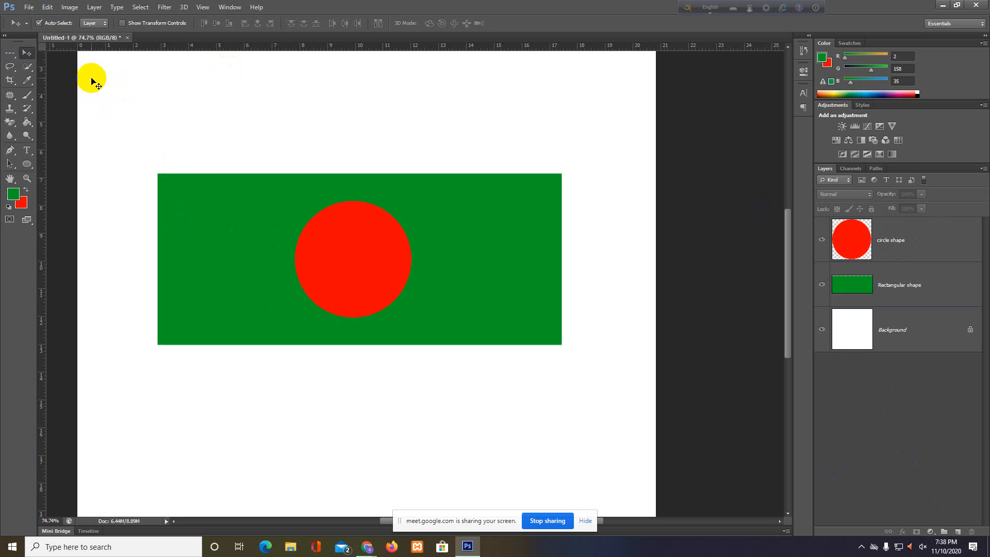
# Select the rectangle and circle layers together and place a Single Column Marquee selection through the left part of the red circle.
pyautogui.moveTo(92, 78); pyautogui.dragTo(672, 449)
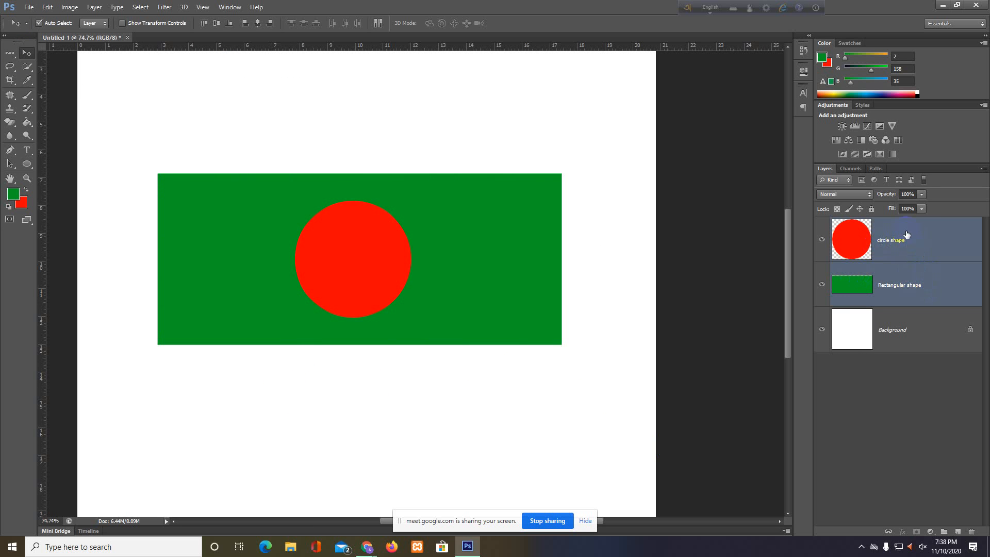
pyautogui.click(8, 55)
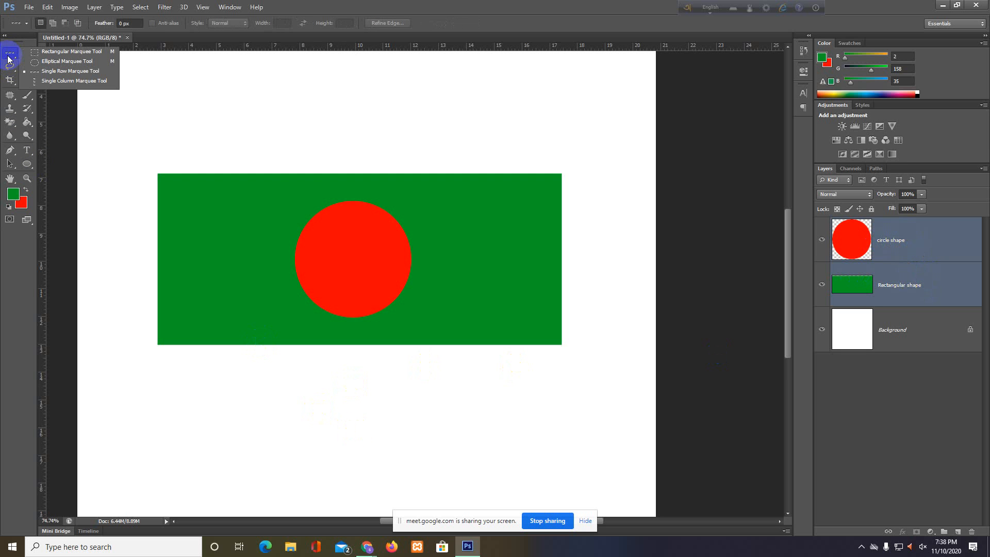
pyautogui.click(52, 82)
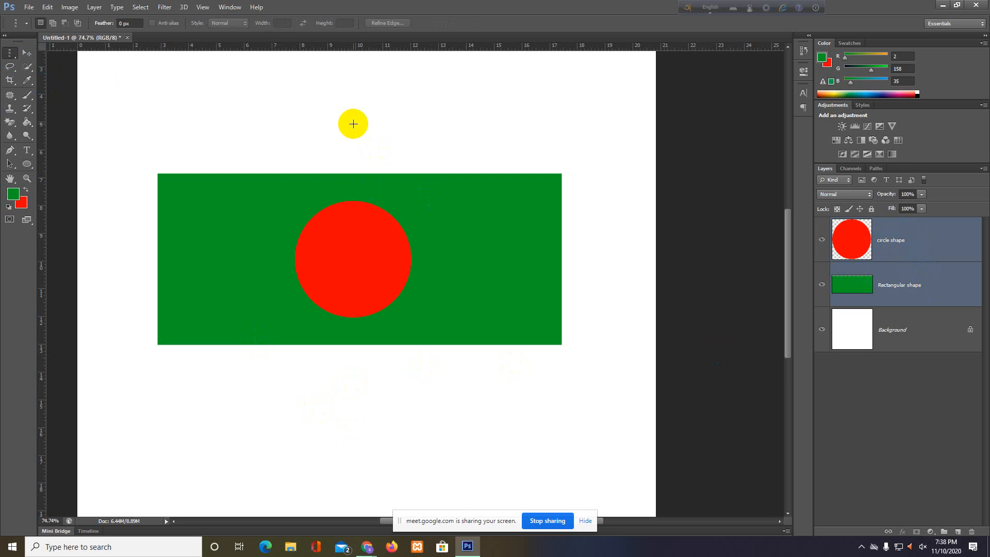
pyautogui.moveTo(303, 373); pyautogui.dragTo(335, 378)
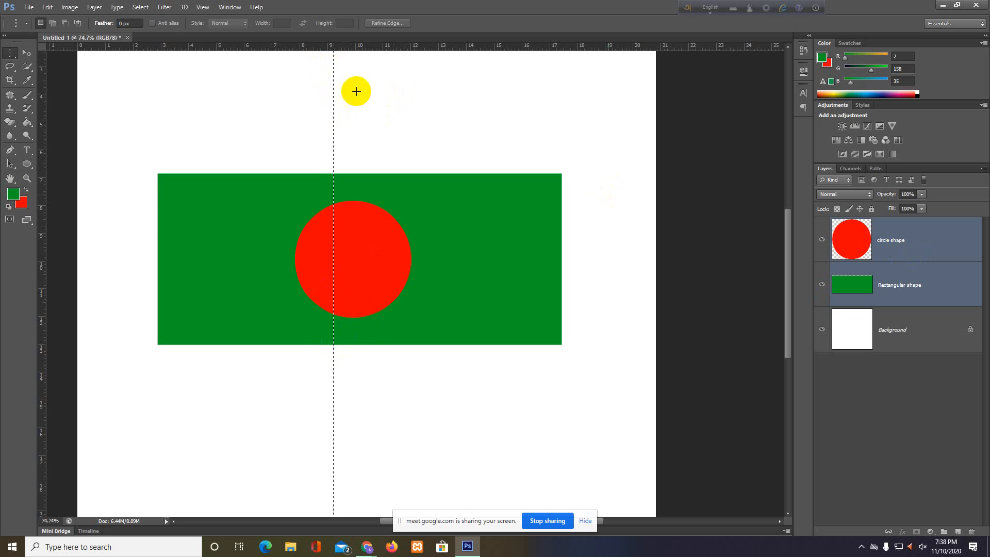
pyautogui.click(41, 23)
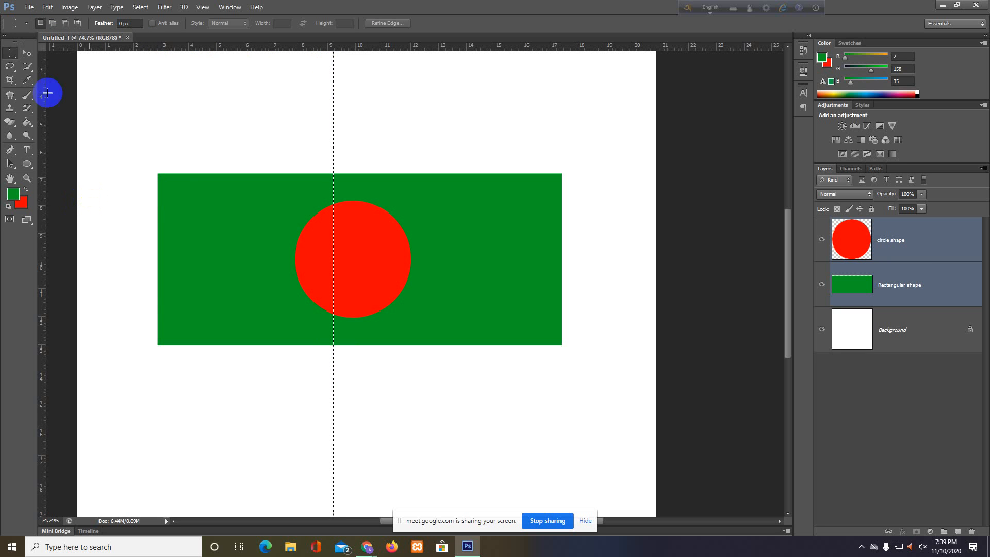
# Place a new Single Column Marquee selection near the centre of the red circle and clear it.
pyautogui.click(27, 53)
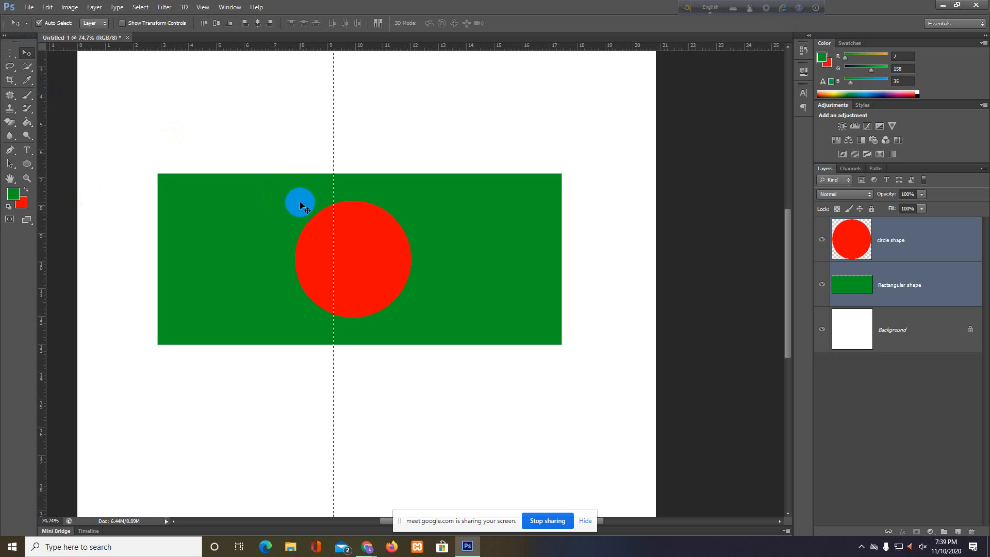
pyautogui.rightClick(7, 53)
pyautogui.click(51, 83)
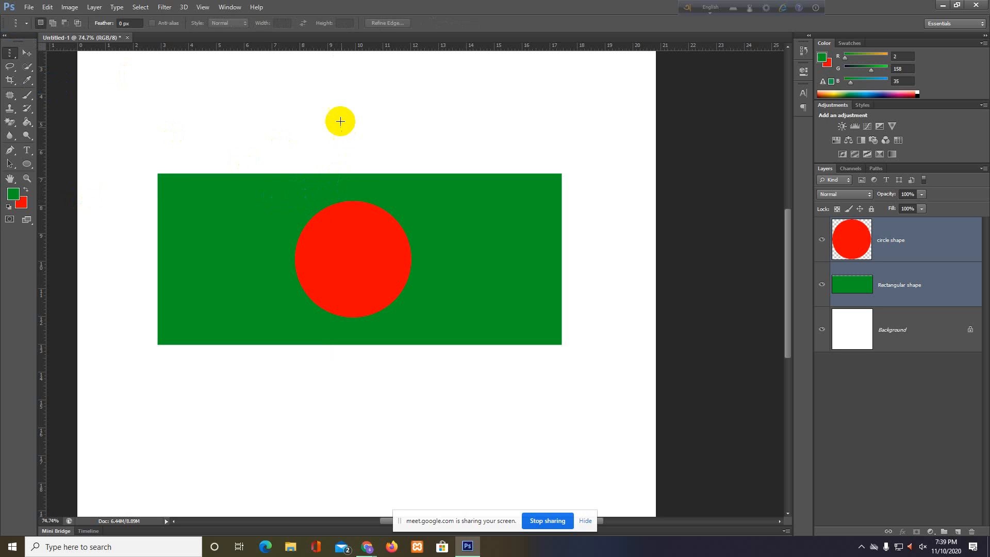
pyautogui.moveTo(346, 400); pyautogui.dragTo(349, 401)
pyautogui.moveTo(349, 297); pyautogui.dragTo(349, 297)
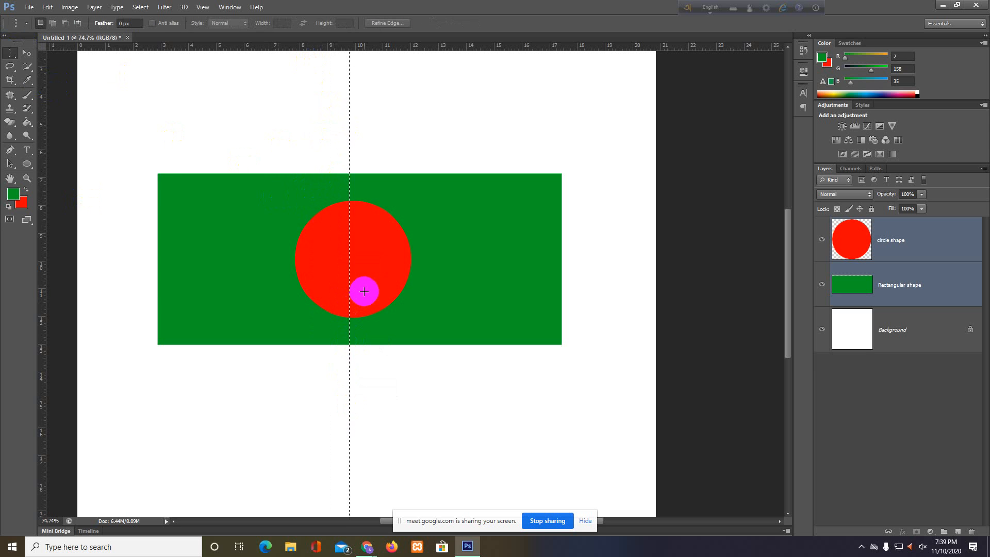
pyautogui.moveTo(470, 400); pyautogui.dragTo(463, 462)
pyautogui.hotkey('ctrl', 'd')
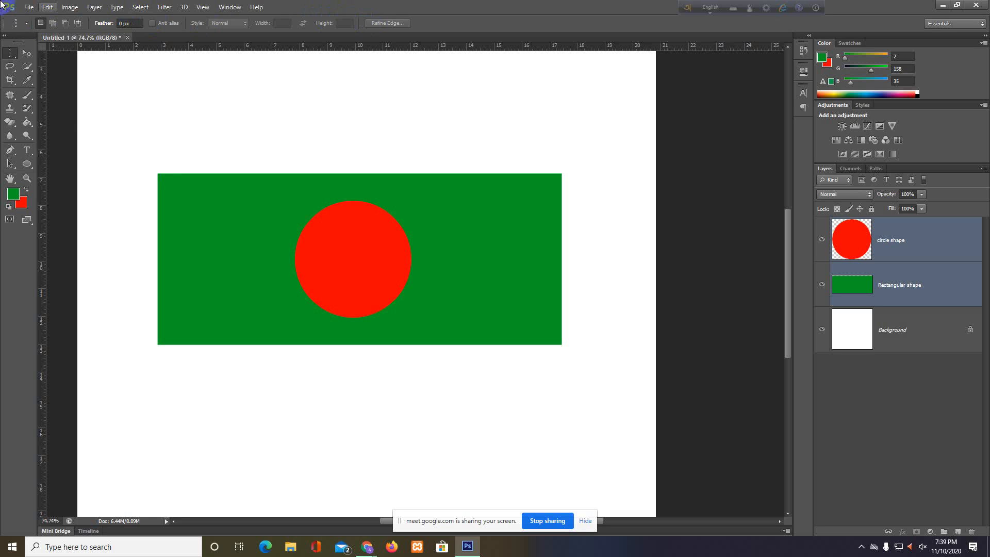
# Draw a tall, narrow Rectangular Marquee selection down across the flag and clear it.
pyautogui.click(27, 23)
pyautogui.click(26, 23)
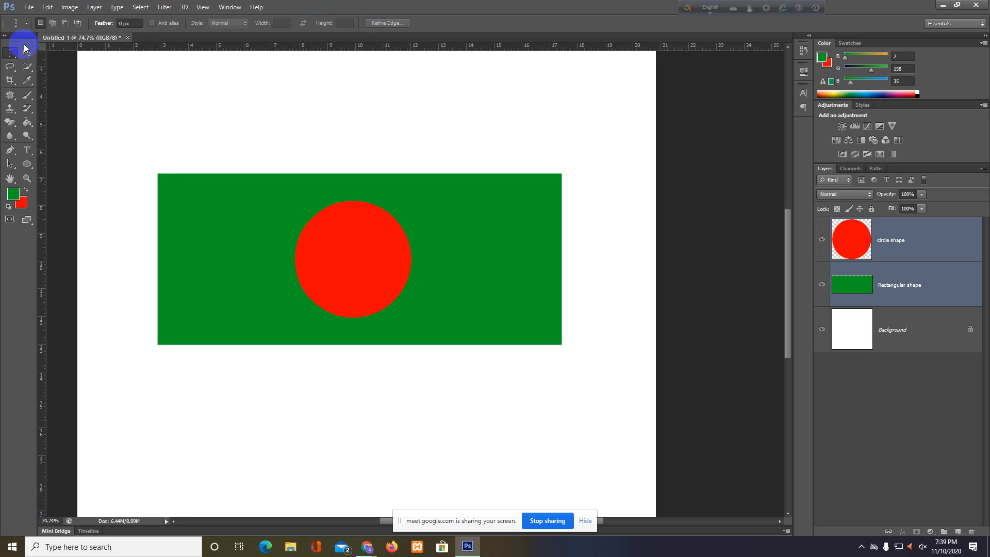
pyautogui.click(24, 52)
pyautogui.click(9, 58)
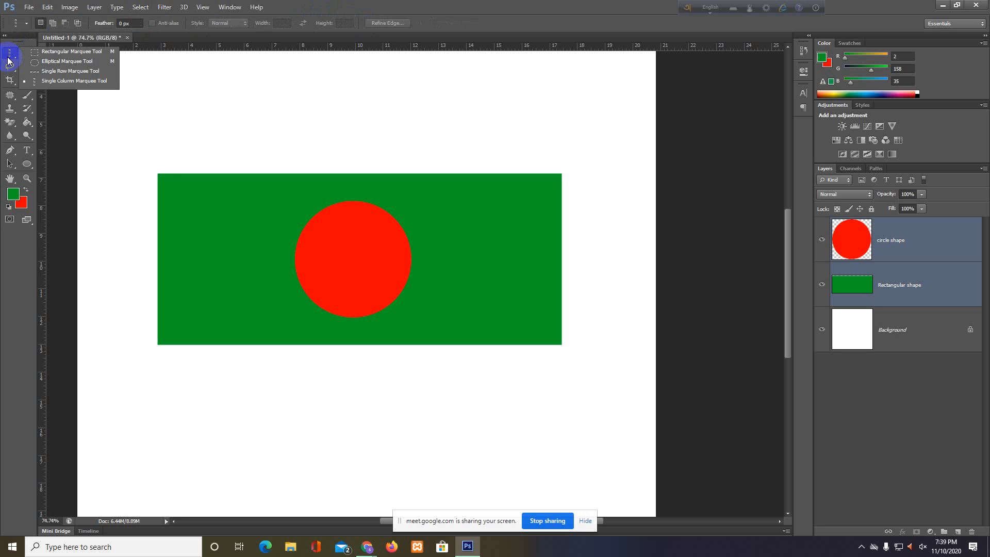
pyautogui.click(54, 53)
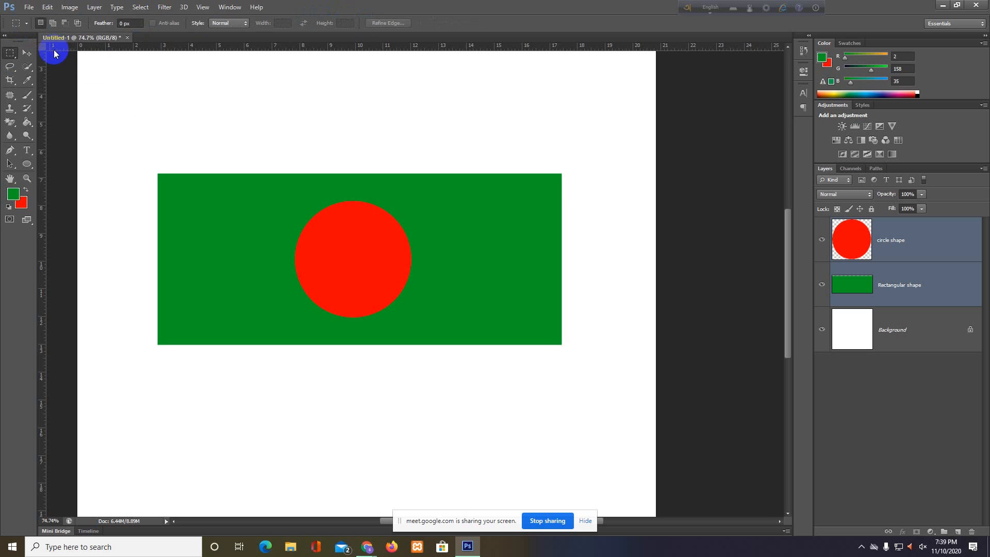
pyautogui.moveTo(301, 51); pyautogui.dragTo(313, 469)
pyautogui.click(254, 442)
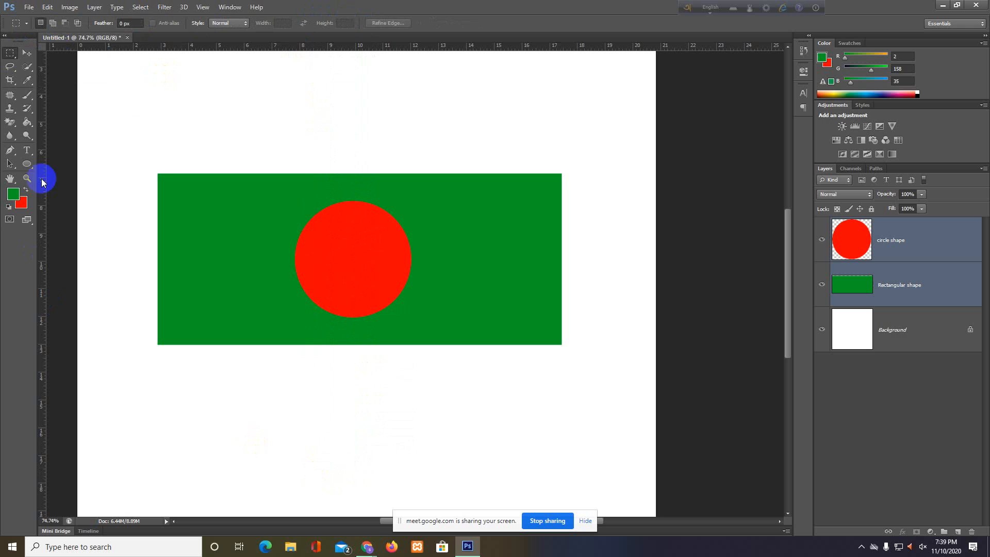
# Place a Single Column Marquee selection through the right half of the red circle and show transform controls for the selected layers.
pyautogui.rightClick(11, 52)
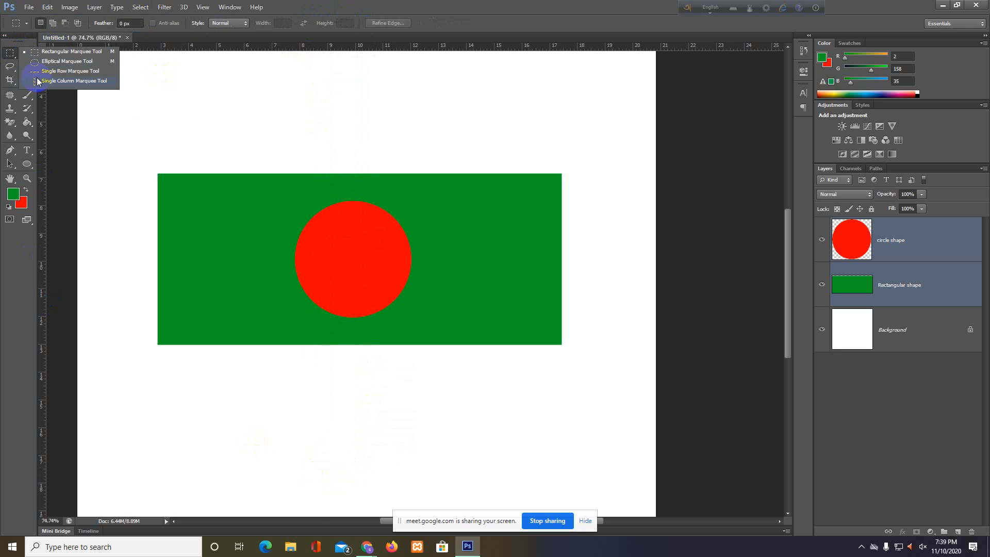
pyautogui.click(38, 81)
pyautogui.moveTo(316, 170); pyautogui.dragTo(318, 321)
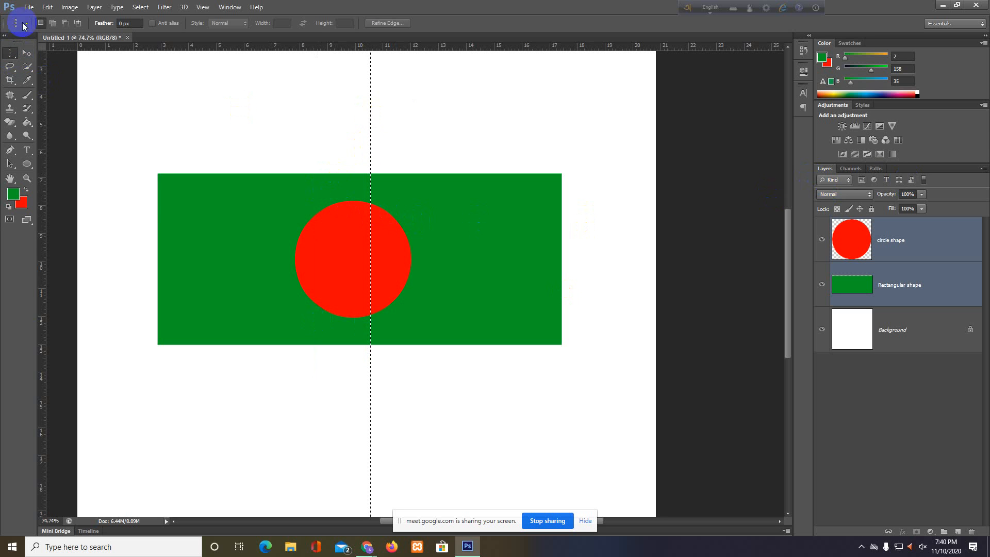
pyautogui.click(69, 24)
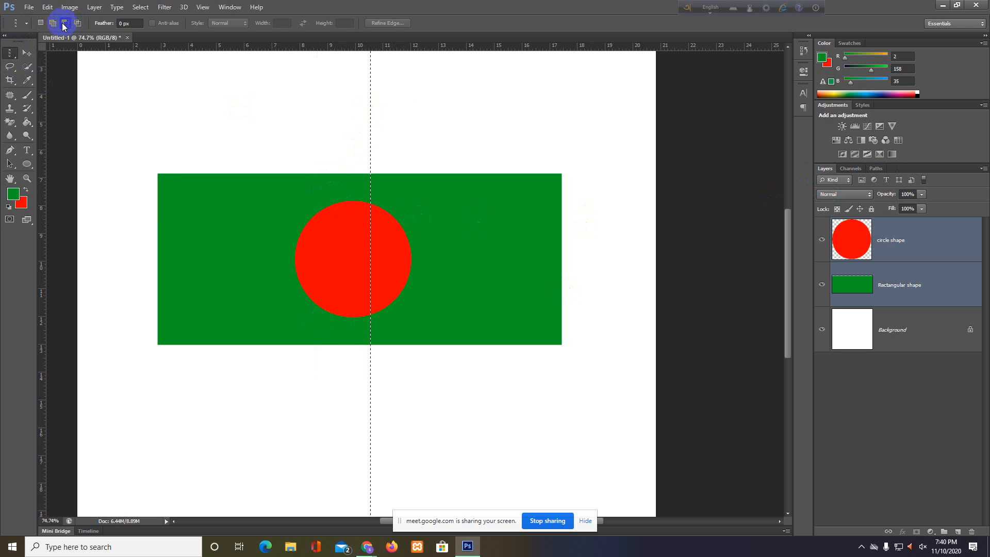
pyautogui.click(41, 23)
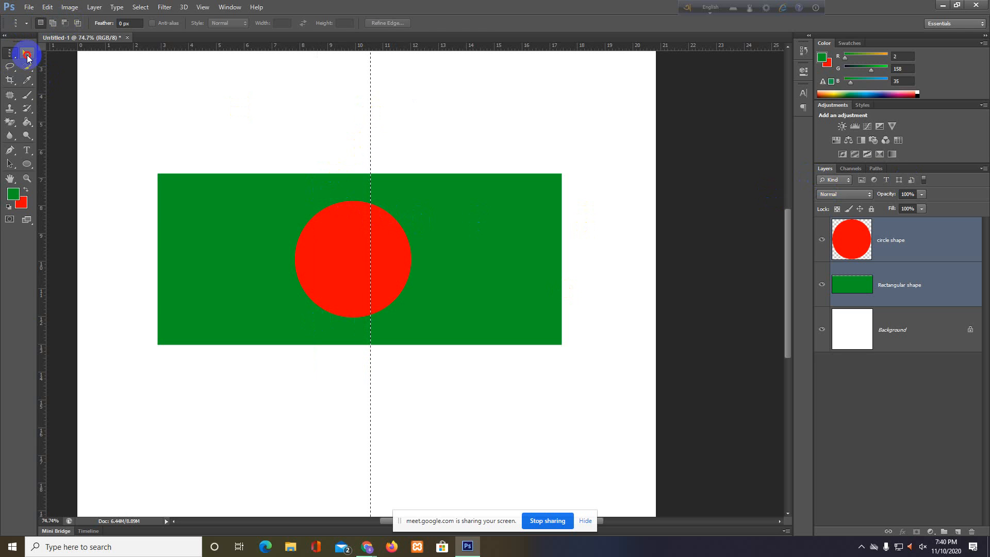
pyautogui.click(27, 55)
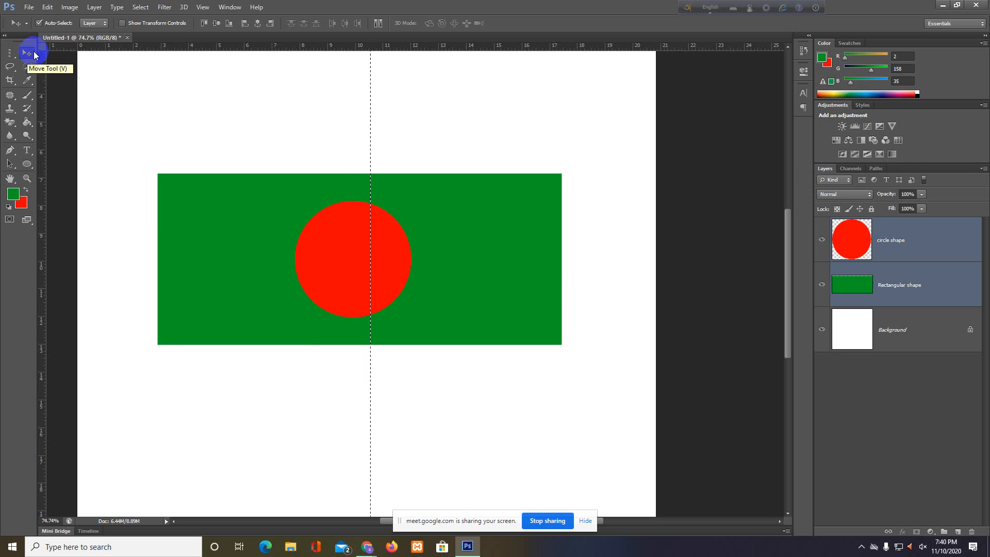
pyautogui.click(123, 23)
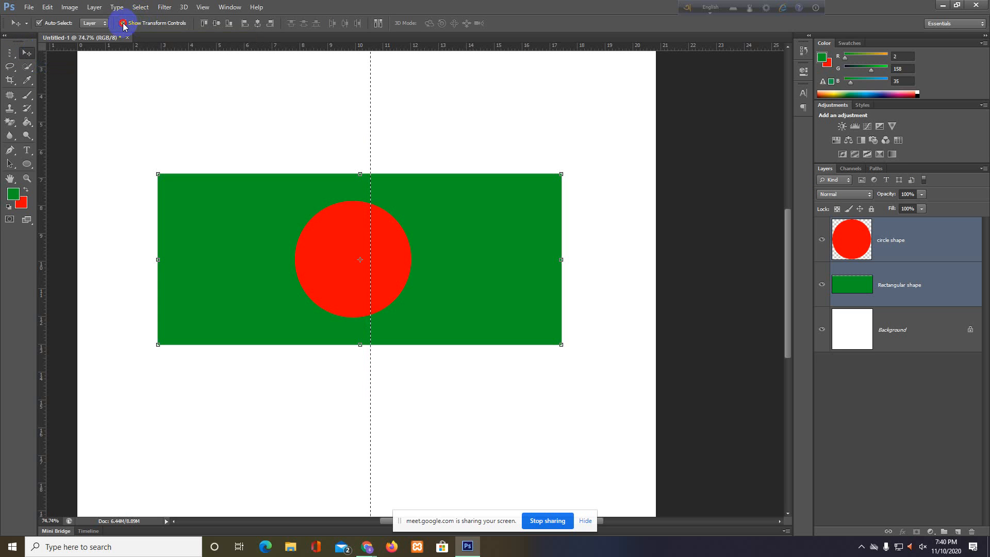
# Place a Single Column Marquee selection on the green area just left of the red circle.
pyautogui.click(9, 52)
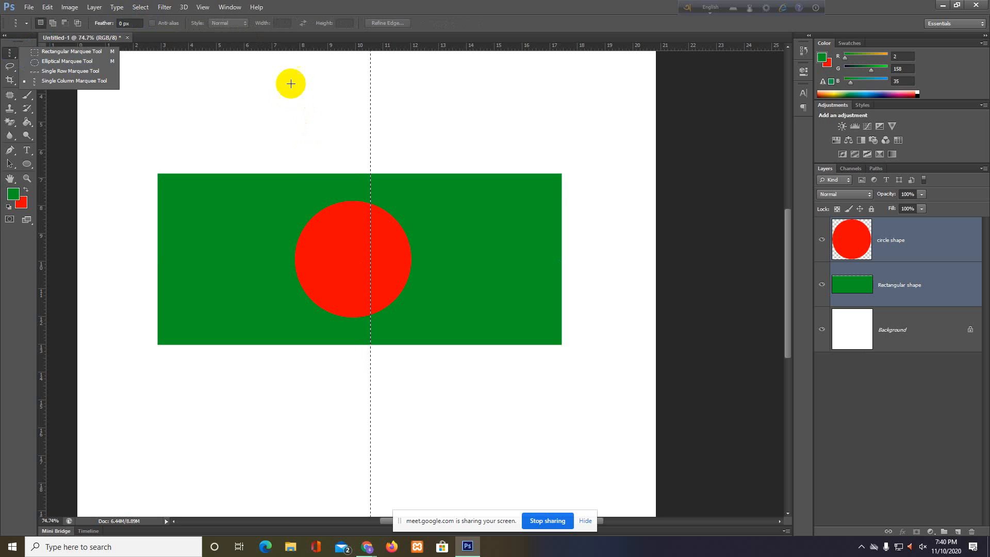
pyautogui.click(291, 318)
pyautogui.moveTo(292, 317); pyautogui.dragTo(283, 376)
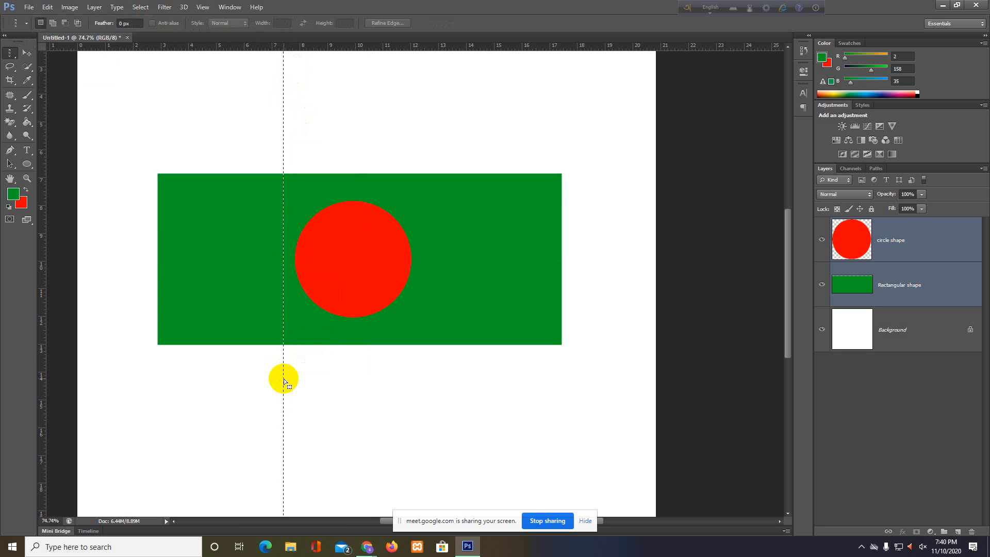
# Delete a single-column selection through the circle's right part from the Rectangular shape layer and clear the selection.
pyautogui.moveTo(456, 436); pyautogui.dragTo(422, 431)
pyautogui.hotkey('ctrl', 'd')
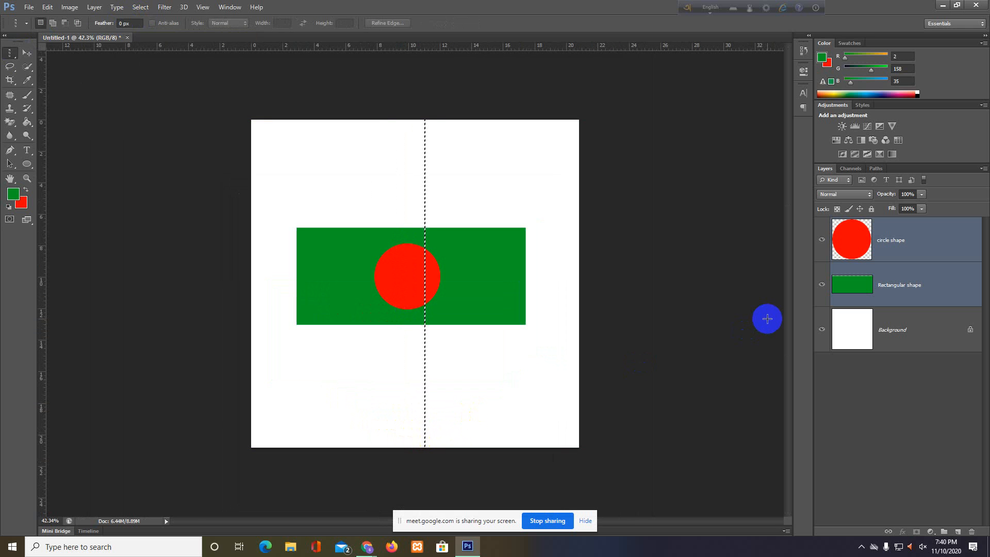
pyautogui.click(887, 288)
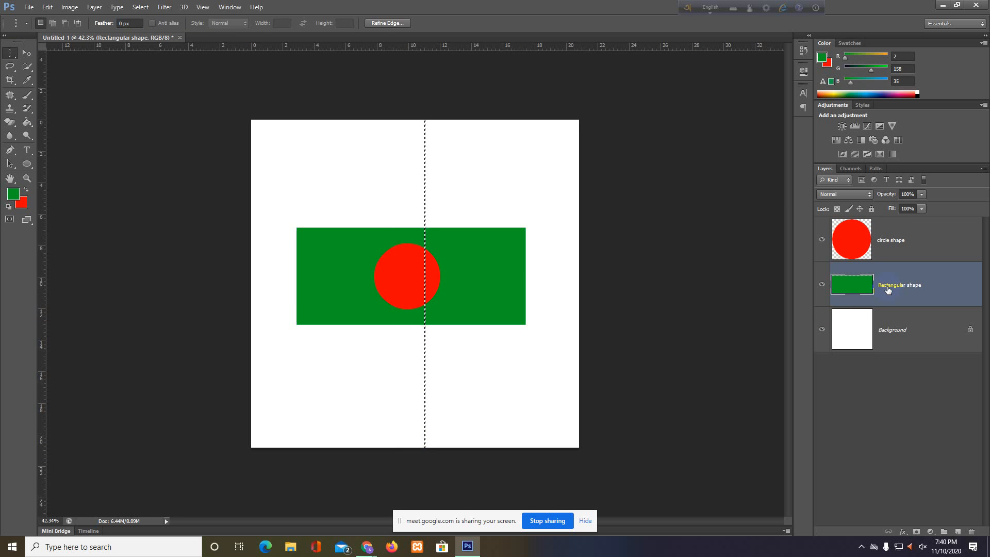
pyautogui.press('Delete')
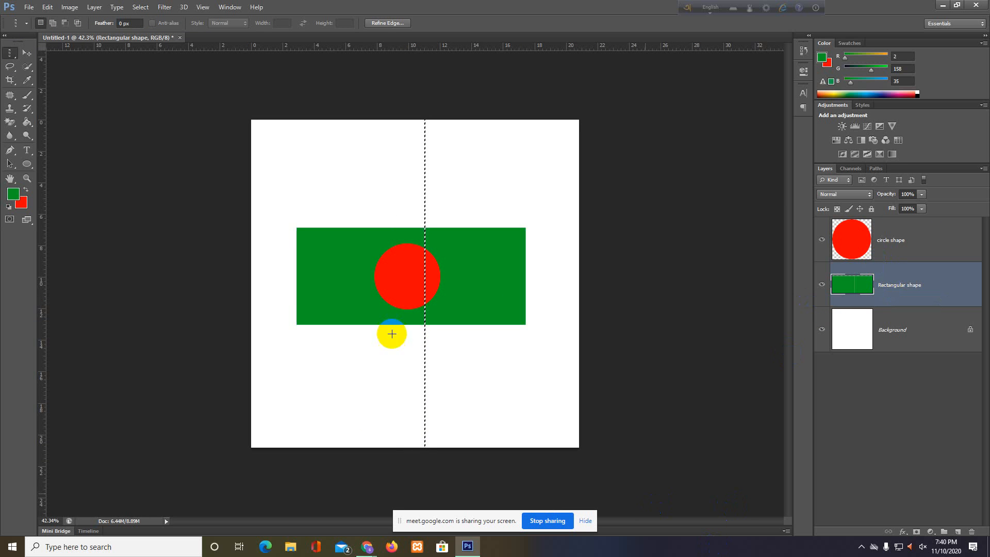
pyautogui.click(24, 56)
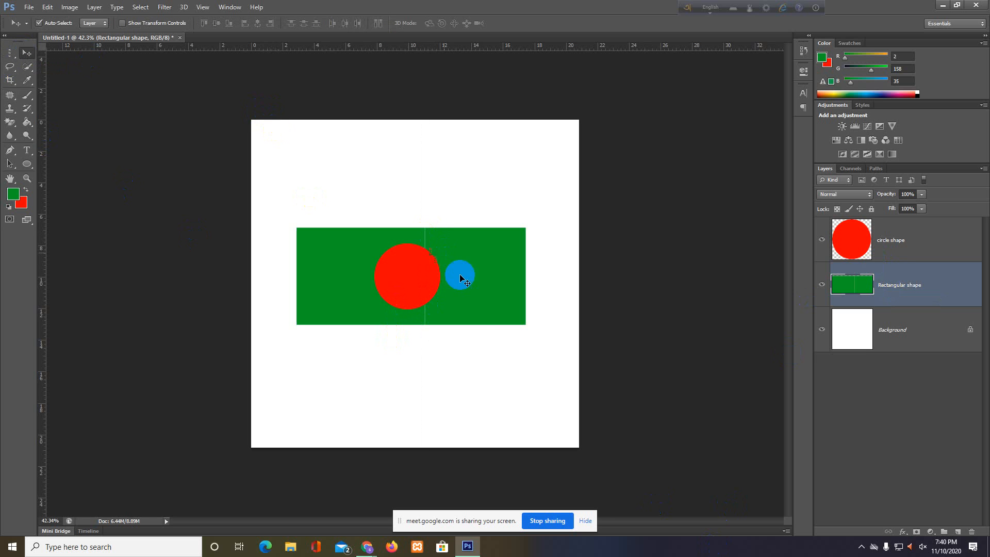
pyautogui.scroll(5, 454, 308)
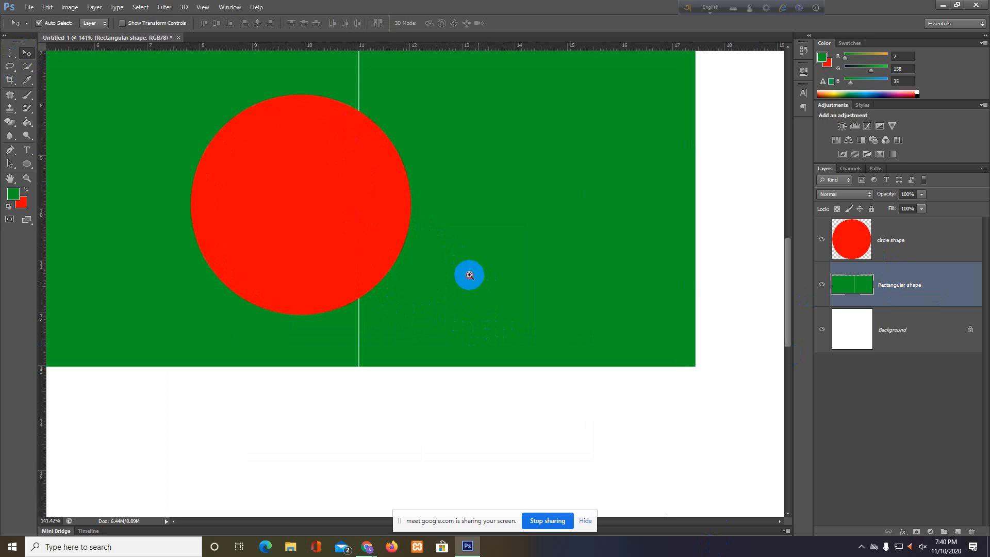
pyautogui.scroll(-3, 479, 282)
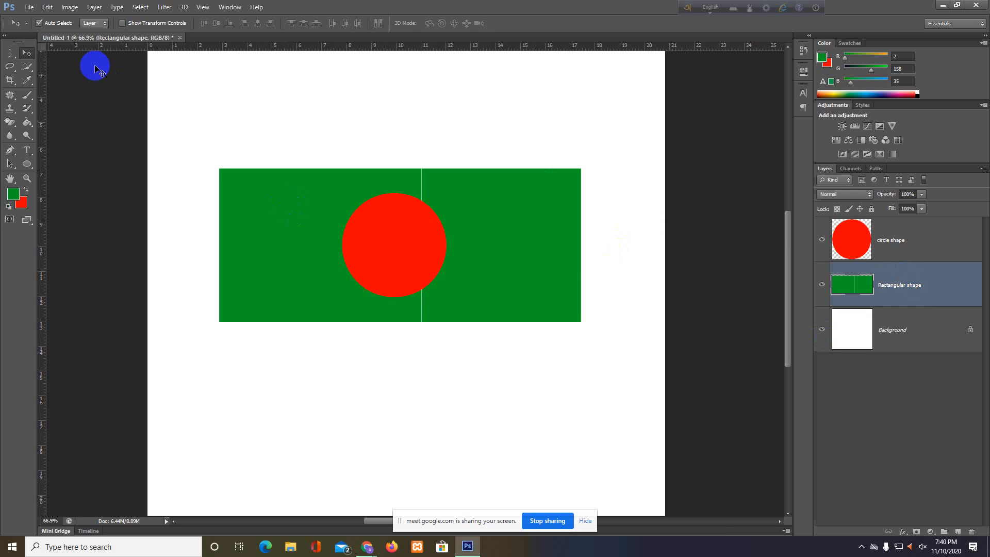
# Delete a Single Row Marquee selection through the circle's lower part from the Rectangular shape layer and clear the selection.
pyautogui.moveTo(9, 53); pyautogui.dragTo(49, 72)
pyautogui.click(334, 287)
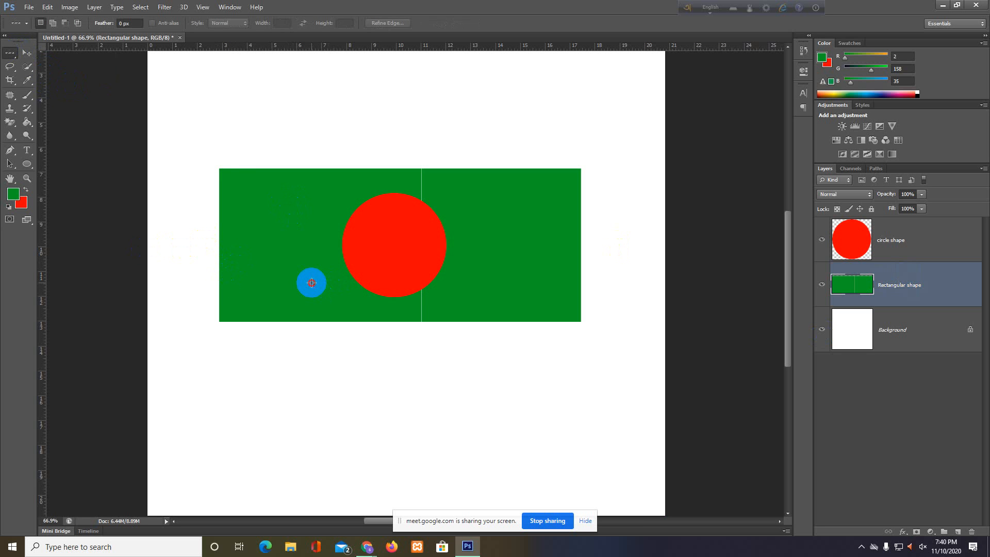
pyautogui.click(311, 283)
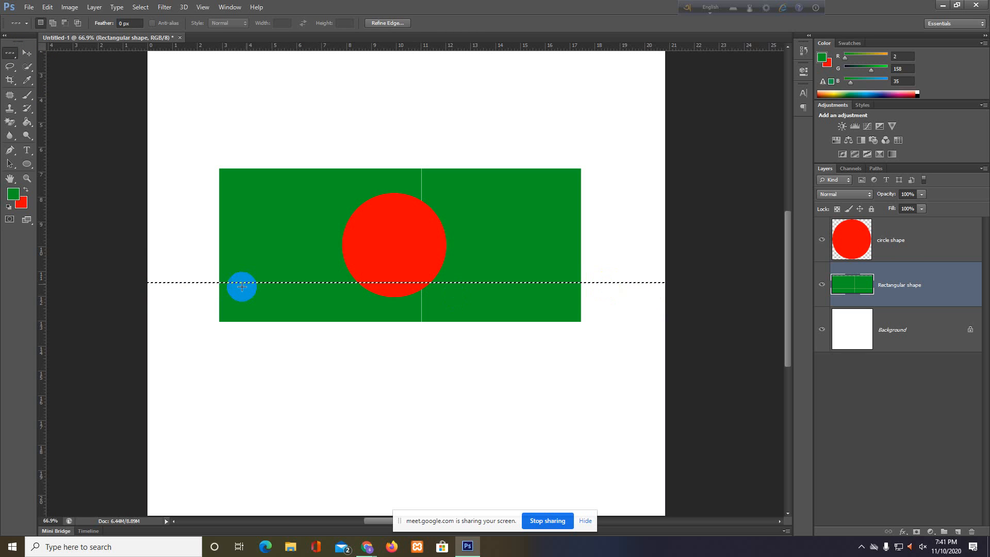
pyautogui.press('Delete')
pyautogui.hotkey('ctrl', 'd')
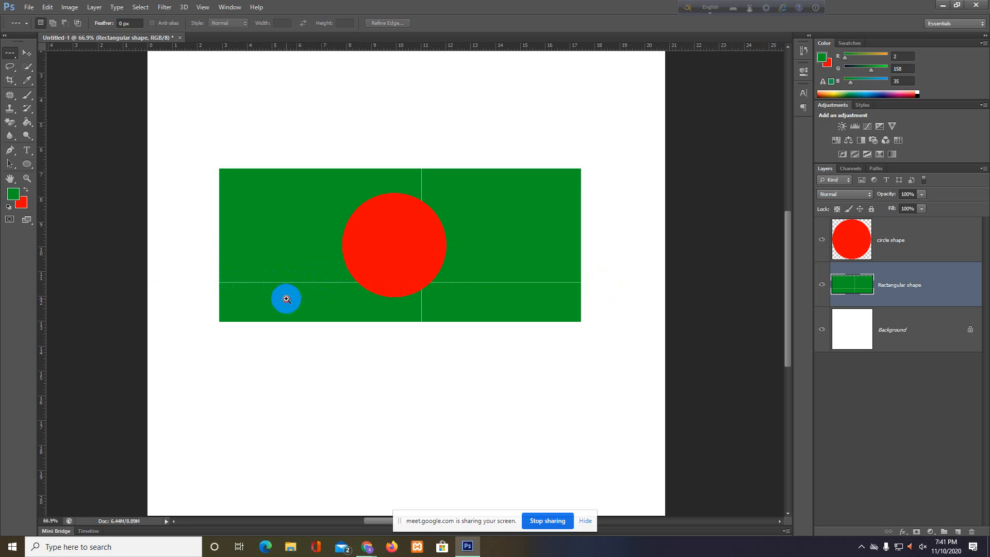
# Zoom in to 3200% on the deleted row to examine its pixel thickness, and return to the flag view.
pyautogui.moveTo(286, 298); pyautogui.dragTo(462, 375)
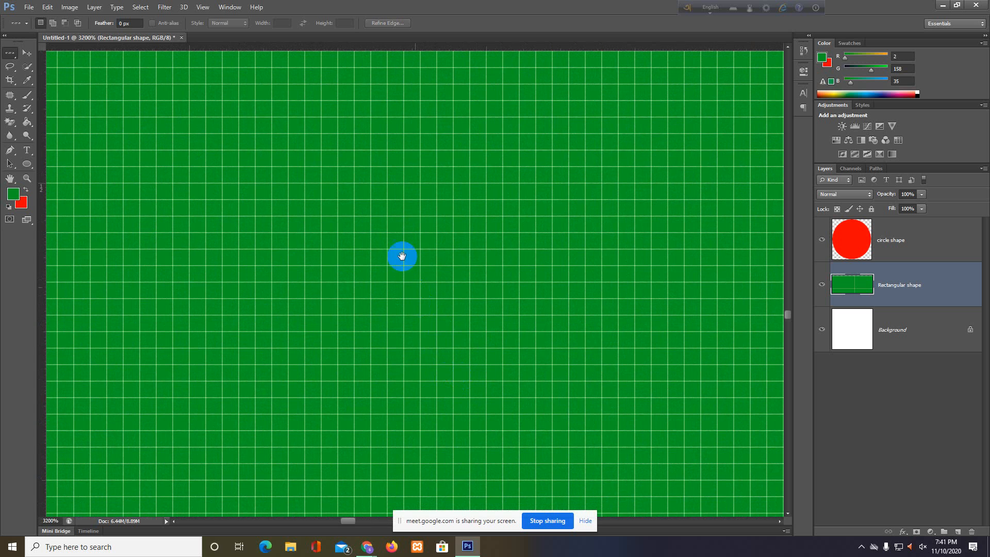
pyautogui.moveTo(400, 257); pyautogui.dragTo(380, 484)
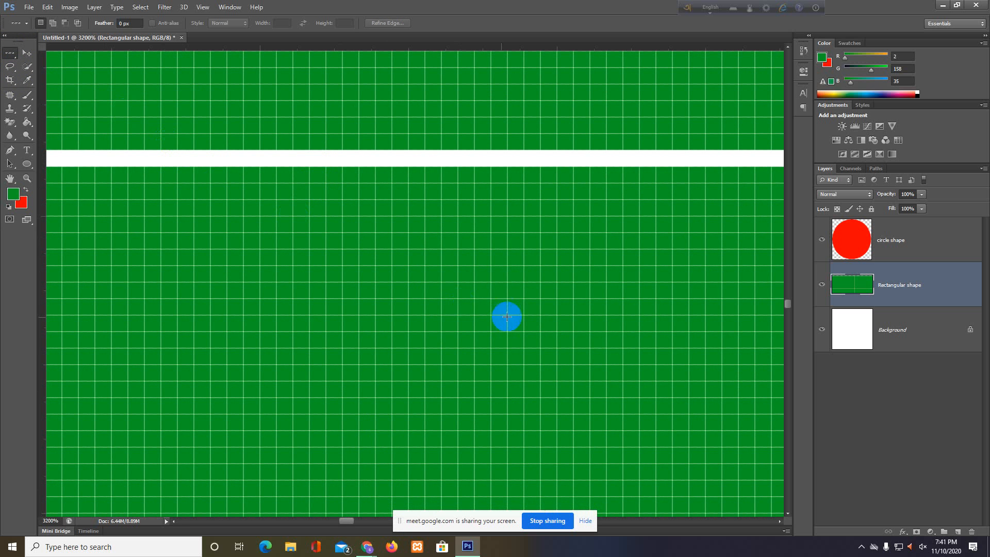
pyautogui.moveTo(515, 295); pyautogui.dragTo(376, 265)
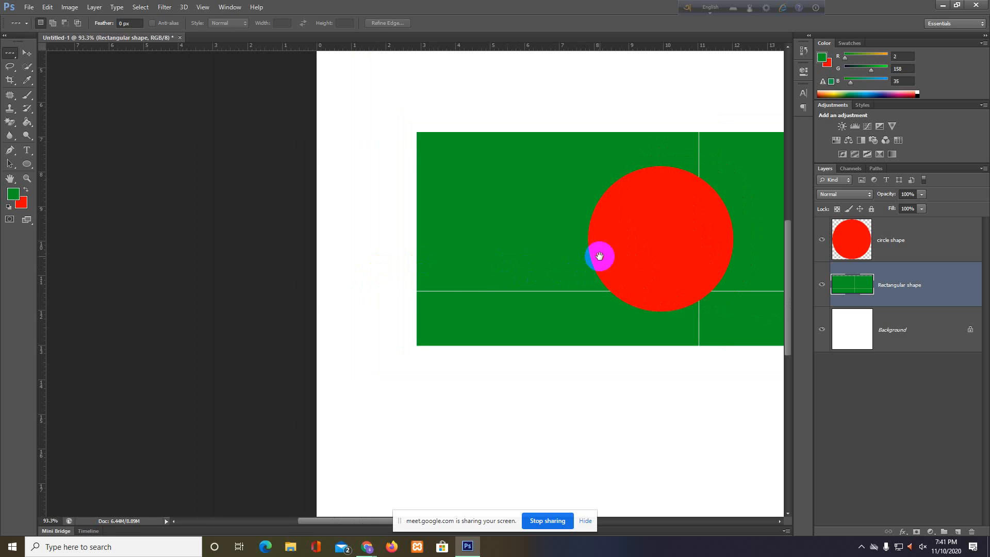
pyautogui.moveTo(597, 256); pyautogui.dragTo(346, 276)
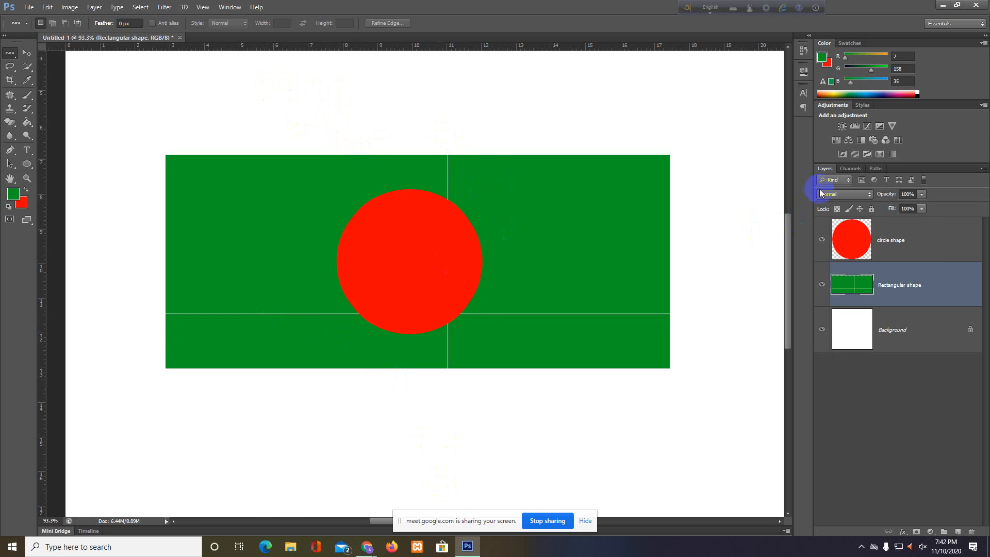
# Delete a Single Row Marquee selection through the circle's upper half from the circle shape layer and clear the selection.
pyautogui.click(933, 240)
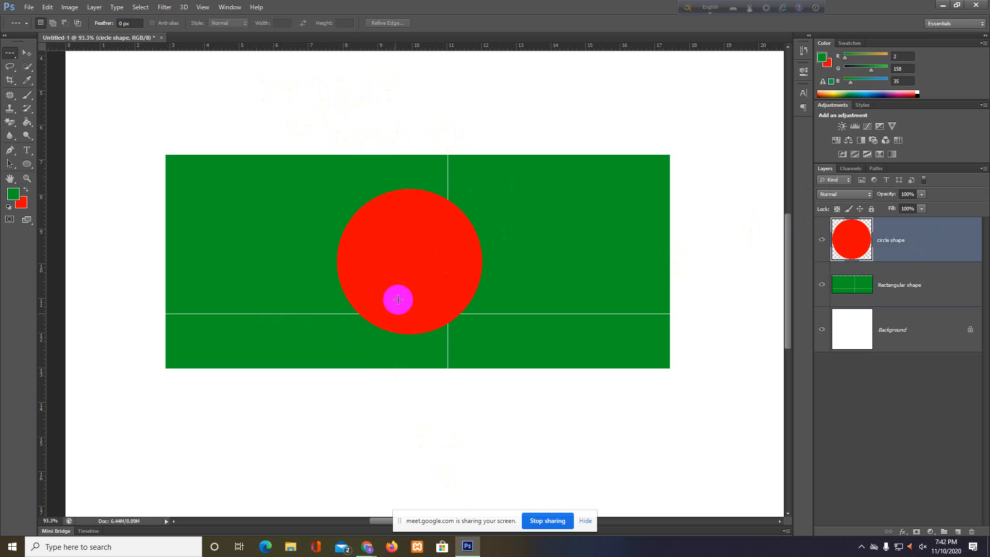
pyautogui.click(392, 251)
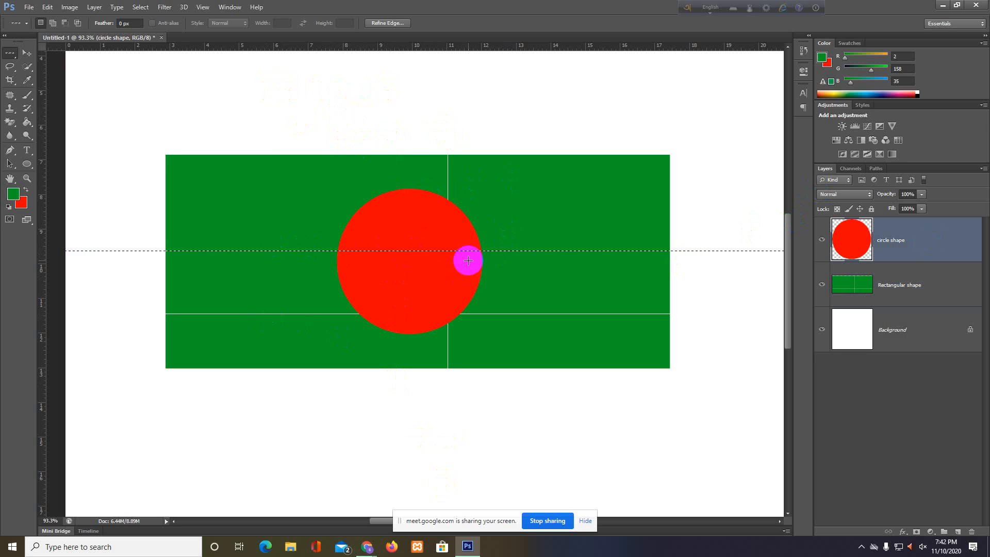
pyautogui.press('Delete')
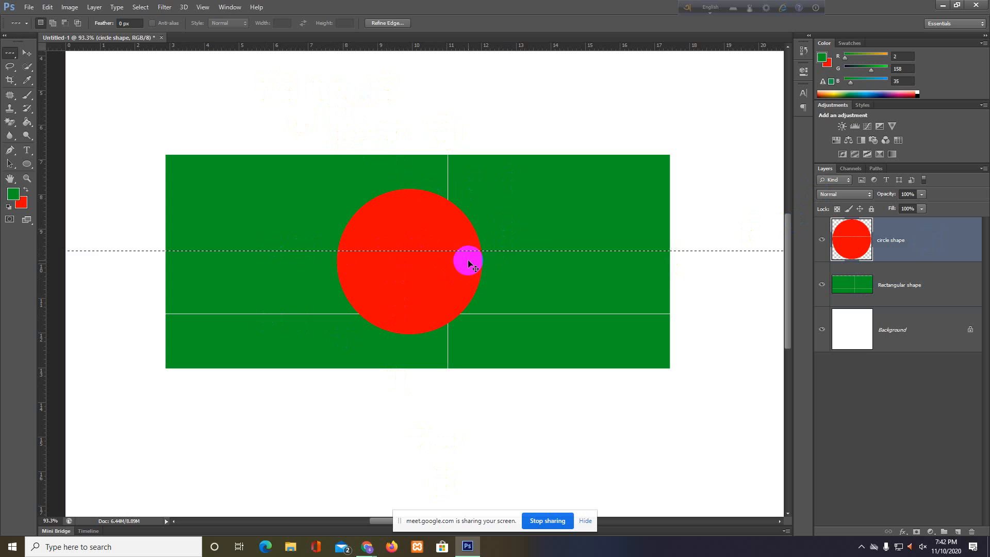
pyautogui.hotkey('ctrl', 'd')
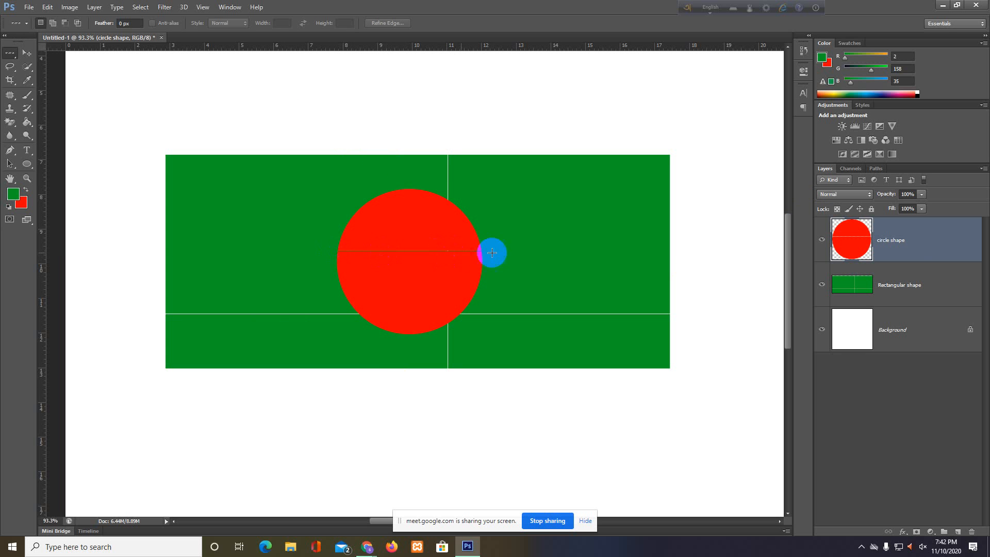
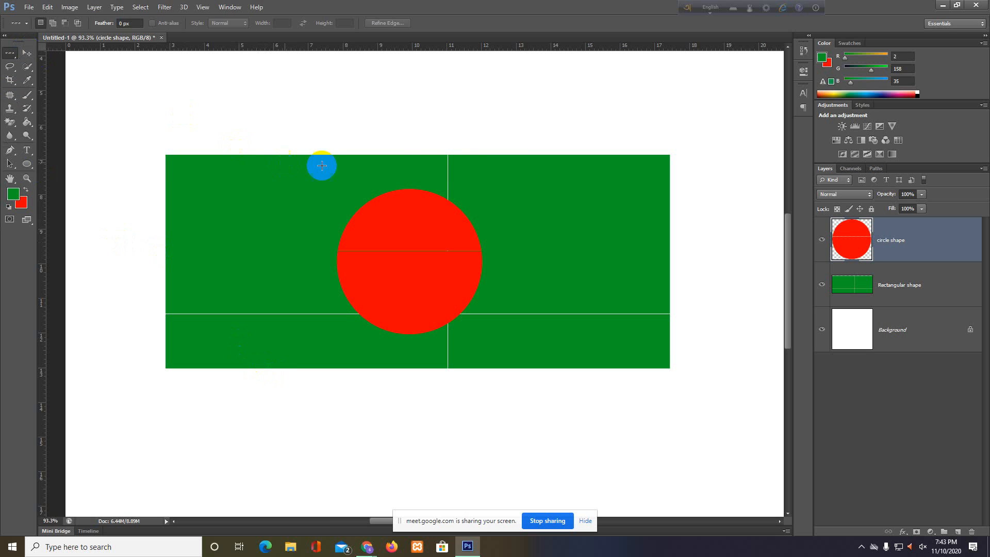
# Draw a freehand Lasso selection, a wide rounded blob, in the white area above the flag.
pyautogui.scroll(-2, 466, 166)
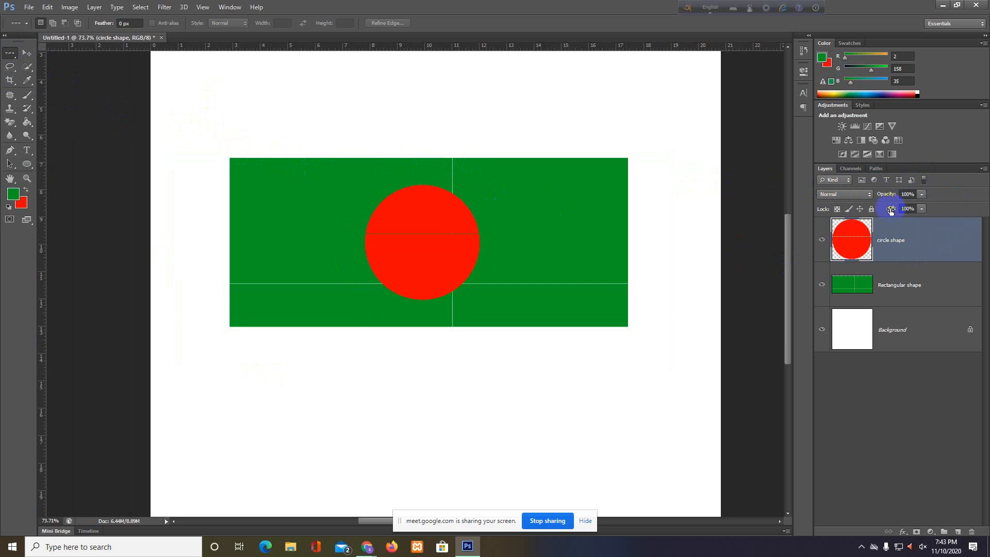
pyautogui.click(10, 70)
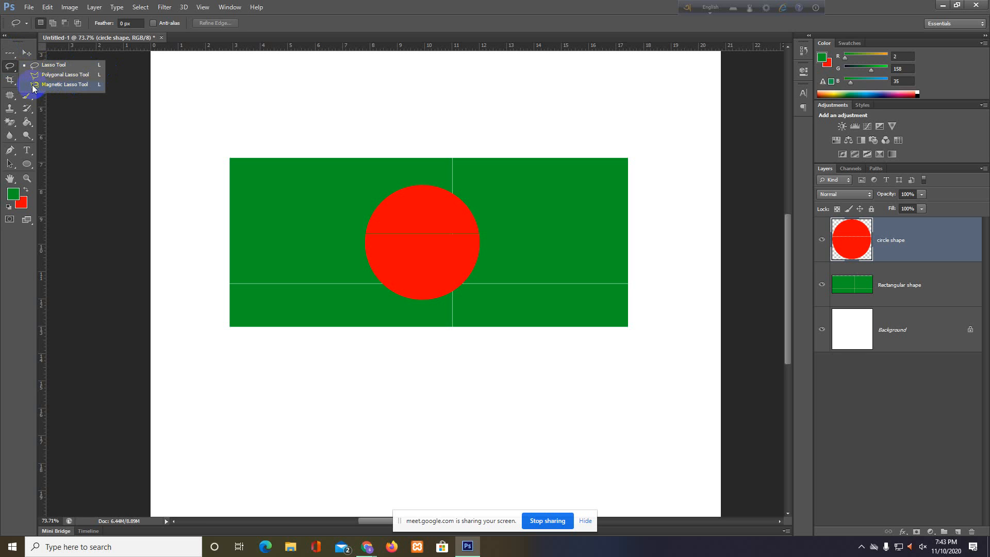
pyautogui.click(53, 64)
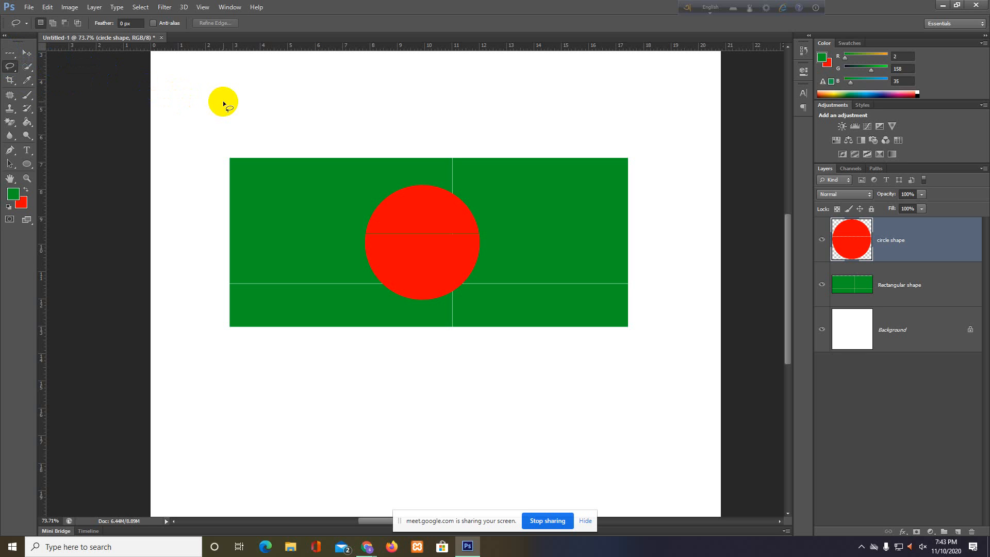
pyautogui.scroll(-3, 273, 124)
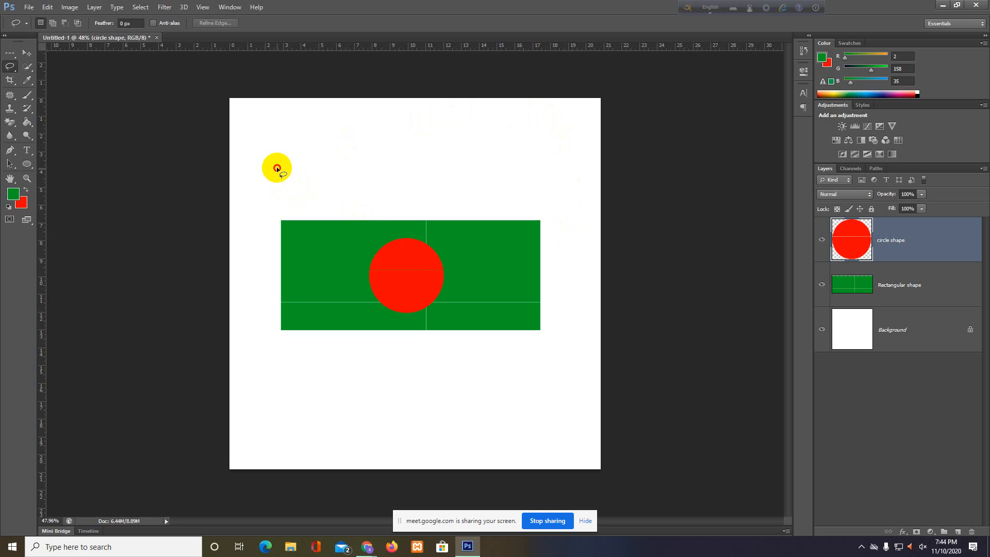
pyautogui.moveTo(276, 167)
pyautogui.mouseDown()
pyautogui.moveTo(439, 122)
pyautogui.moveTo(473, 121)
pyautogui.moveTo(506, 135)
pyautogui.moveTo(510, 151)
pyautogui.moveTo(471, 187)
pyautogui.moveTo(402, 199)
pyautogui.moveTo(317, 199)
pyautogui.moveTo(277, 167)
pyautogui.mouseUp()
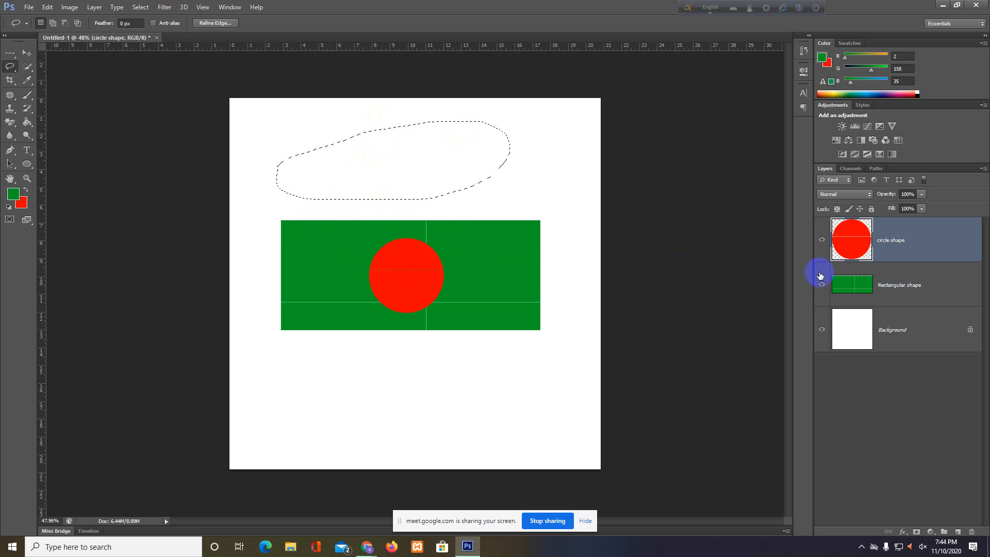
# Add a new layer on top and fill the freehand selection with the green foreground colour, replacing it with the red background colour.
pyautogui.click(957, 534)
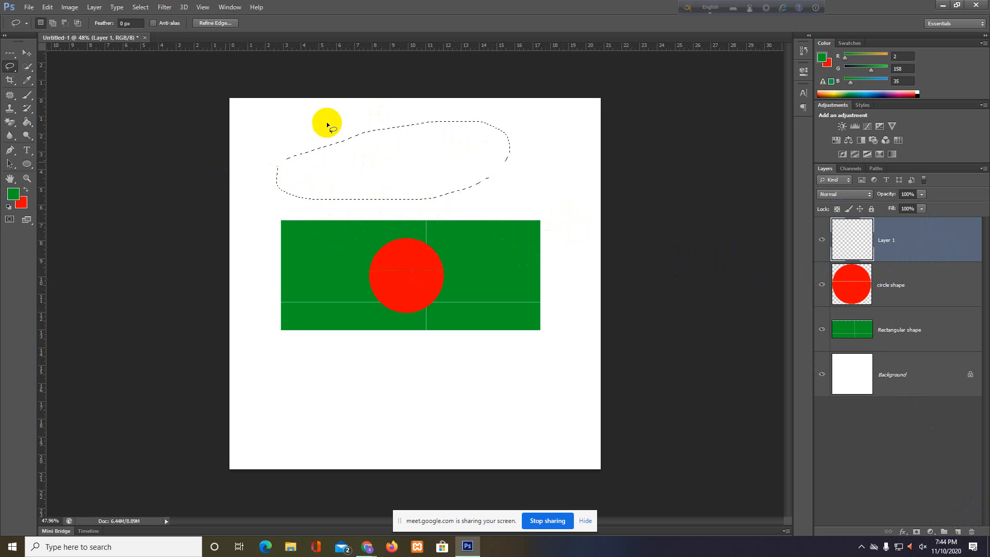
pyautogui.click(911, 293)
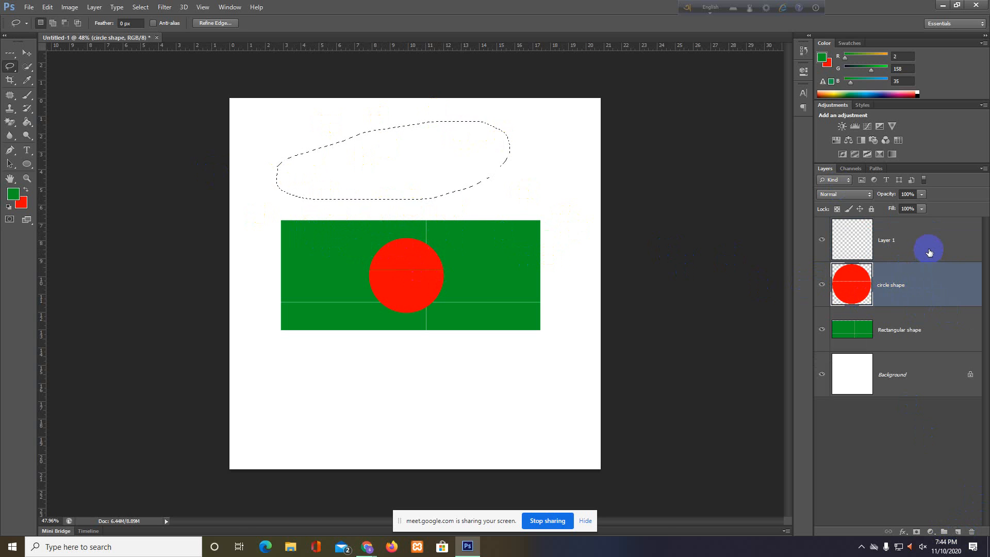
pyautogui.click(919, 237)
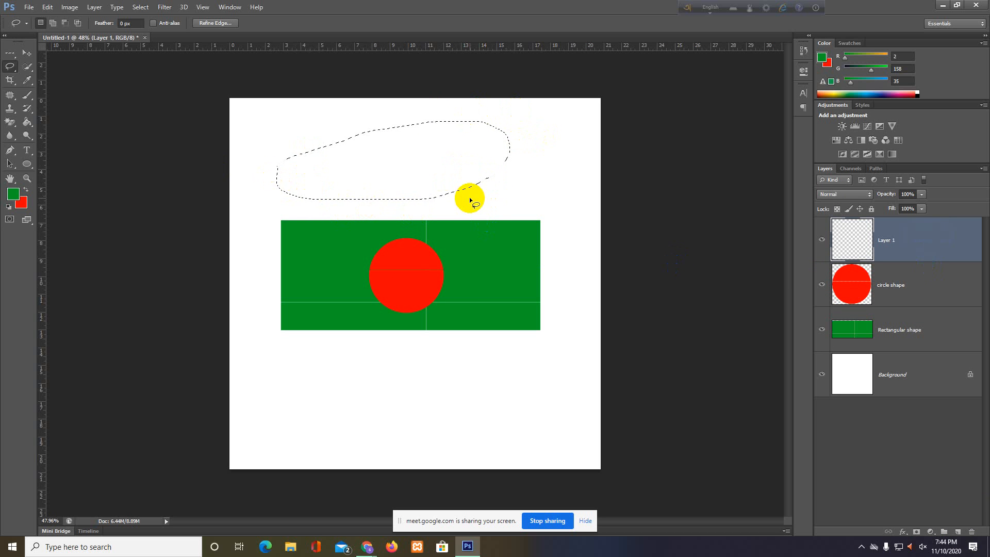
pyautogui.moveTo(278, 201); pyautogui.dragTo(277, 178)
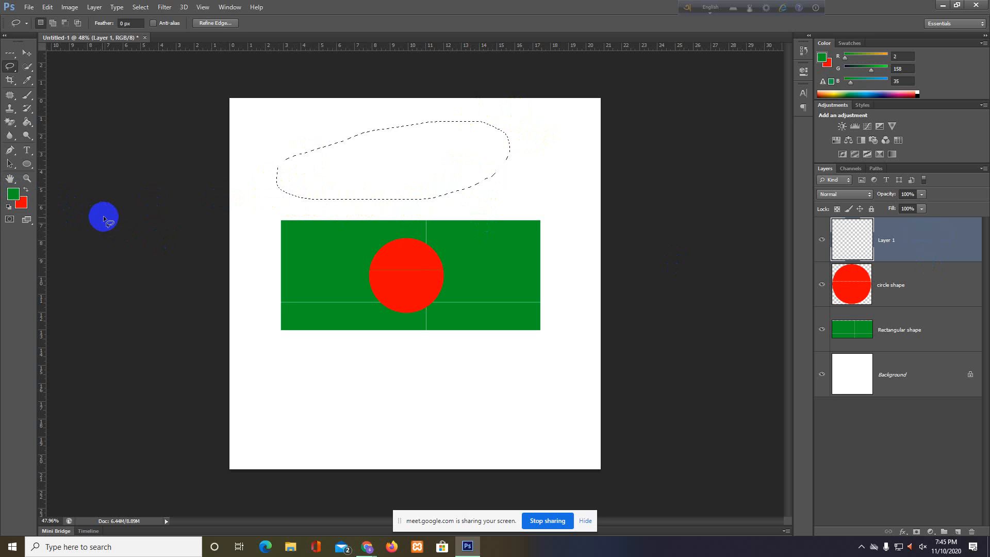
pyautogui.hotkey('alt', 'BackSpace')
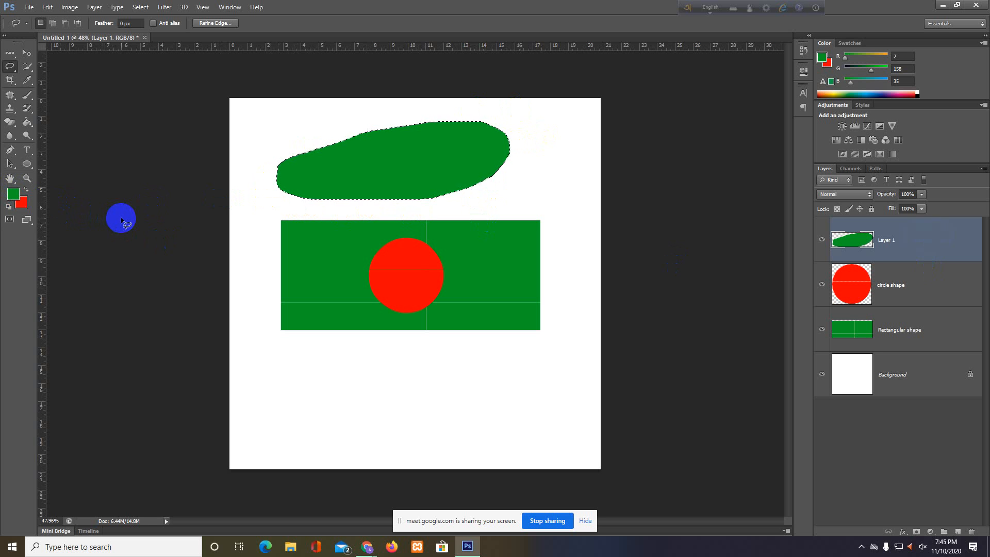
pyautogui.hotkey('ctrl', 'BackSpace')
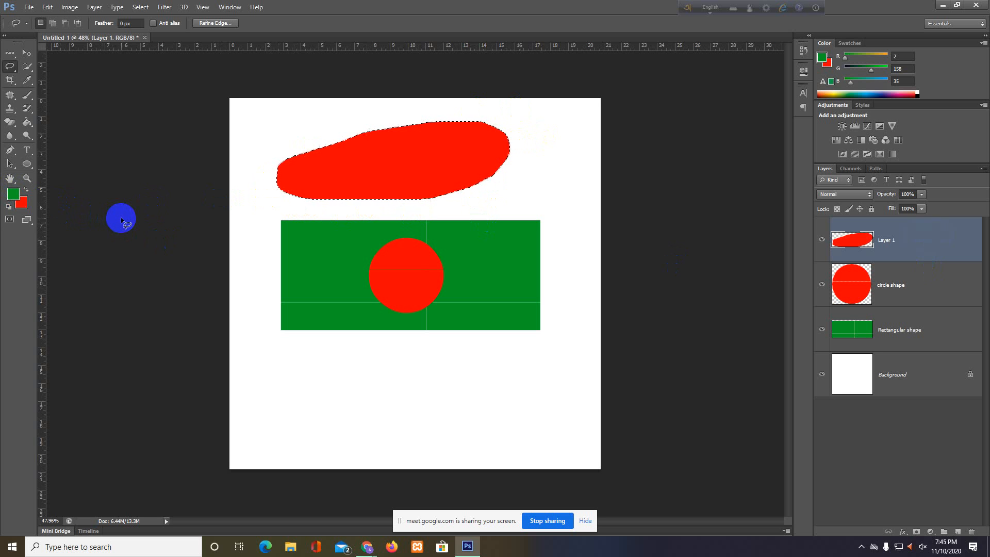
# Clear the selection and move the red freehand shape slightly to the right above the flag.
pyautogui.click(325, 201)
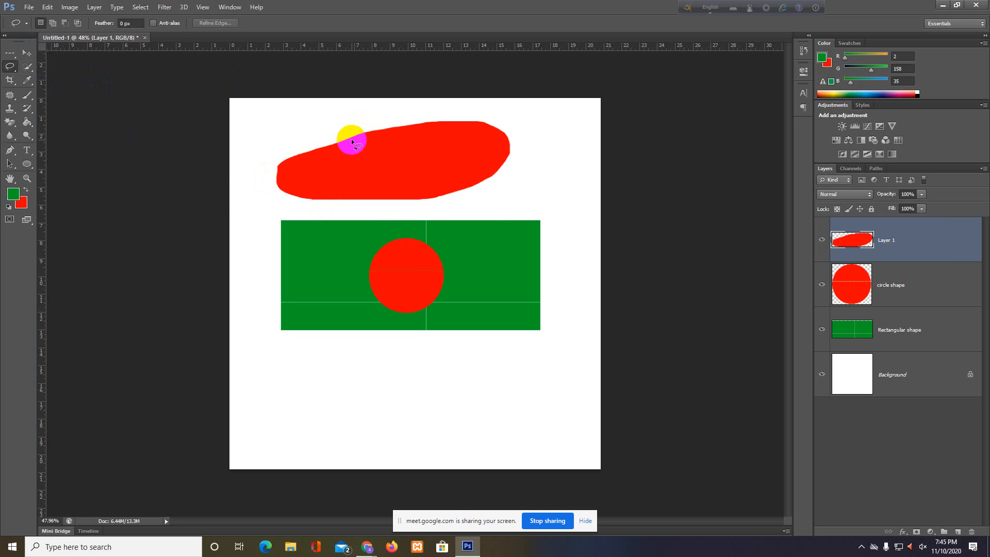
pyautogui.press('v')
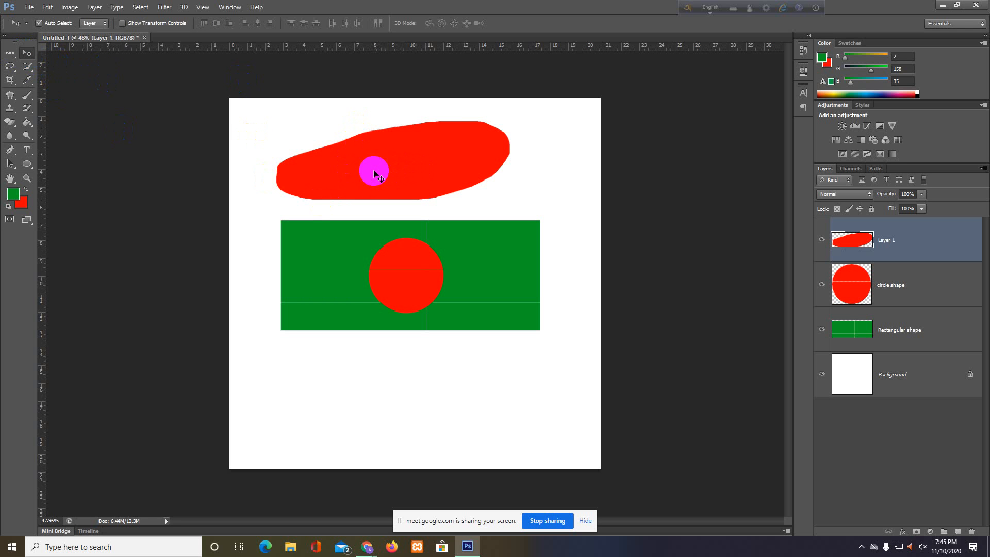
pyautogui.moveTo(375, 172); pyautogui.dragTo(402, 170)
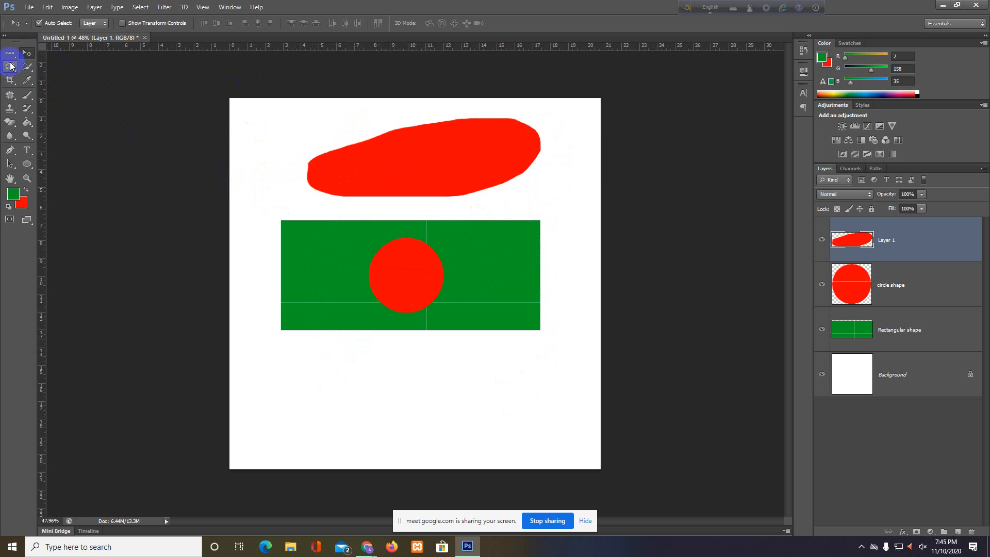
# Add another new layer and draw a four-cornered Polygonal Lasso selection in the white area below the flag.
pyautogui.moveTo(11, 66); pyautogui.dragTo(50, 65)
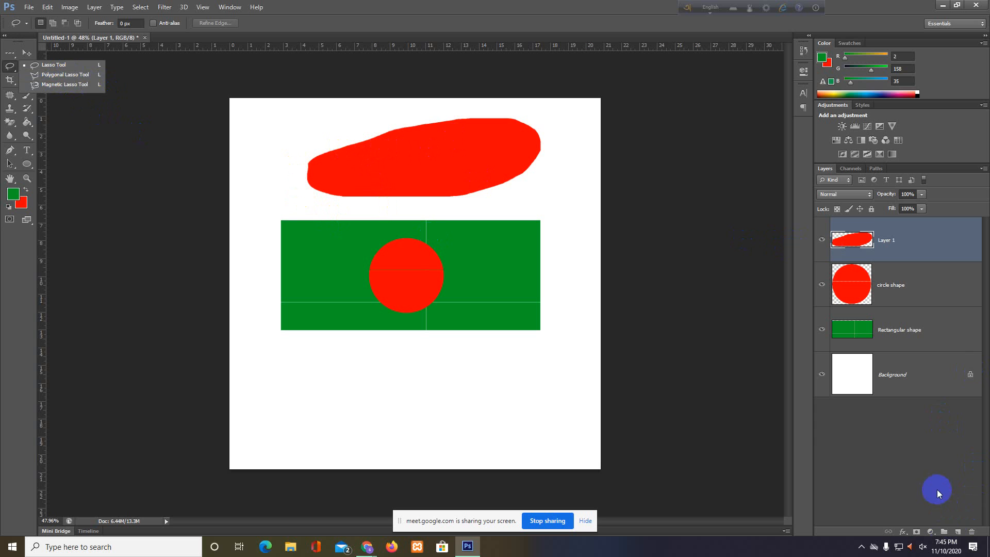
pyautogui.click(958, 531)
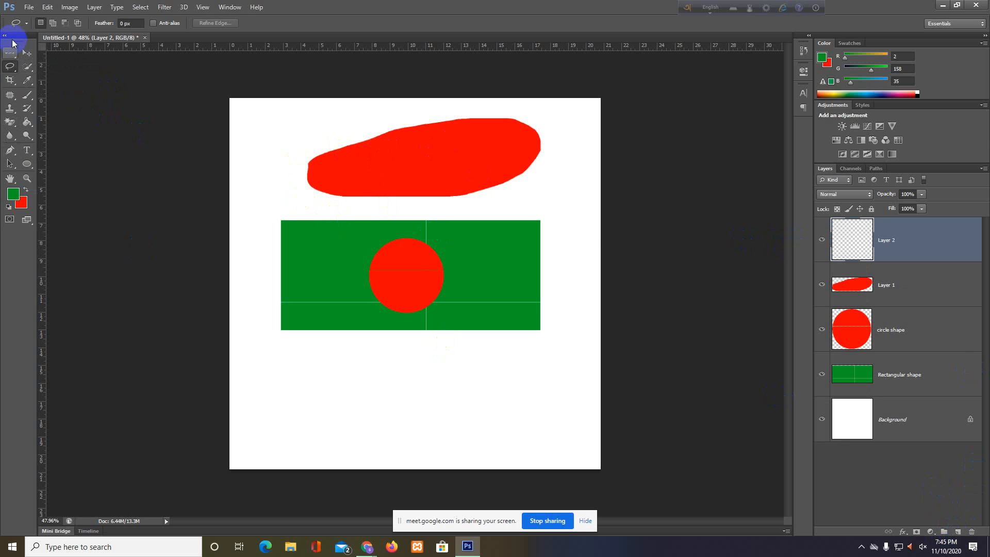
pyautogui.click(8, 68)
pyautogui.click(46, 76)
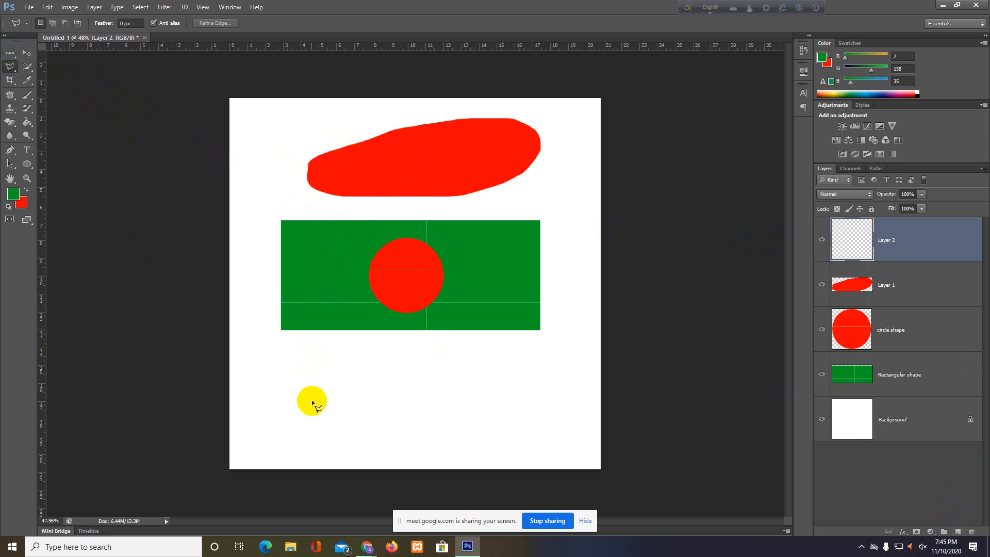
pyautogui.click(286, 403)
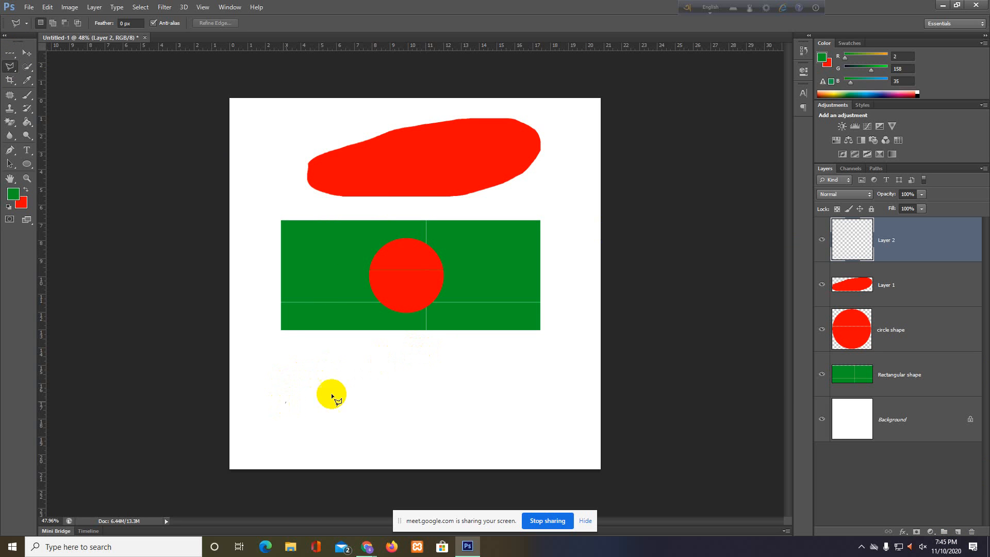
pyautogui.click(426, 342)
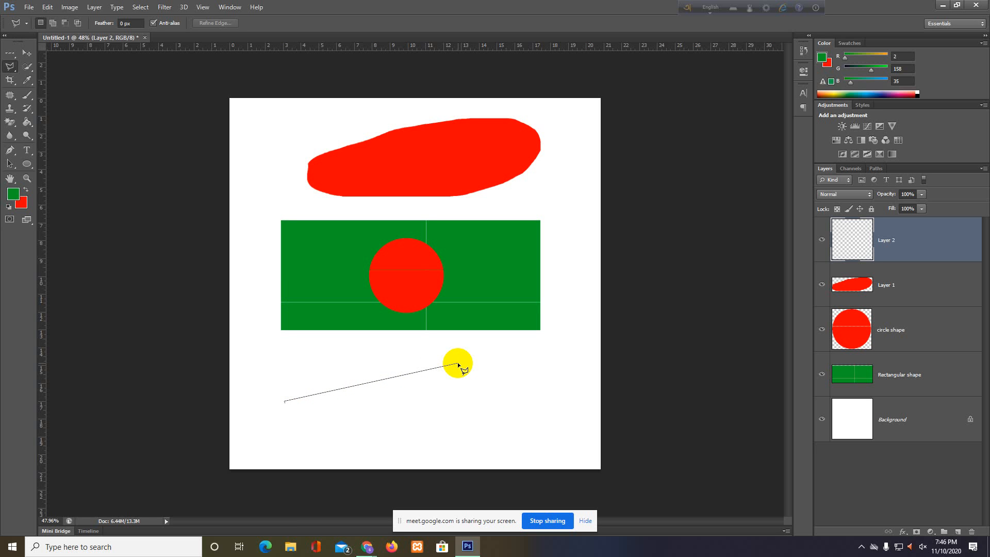
pyautogui.click(459, 363)
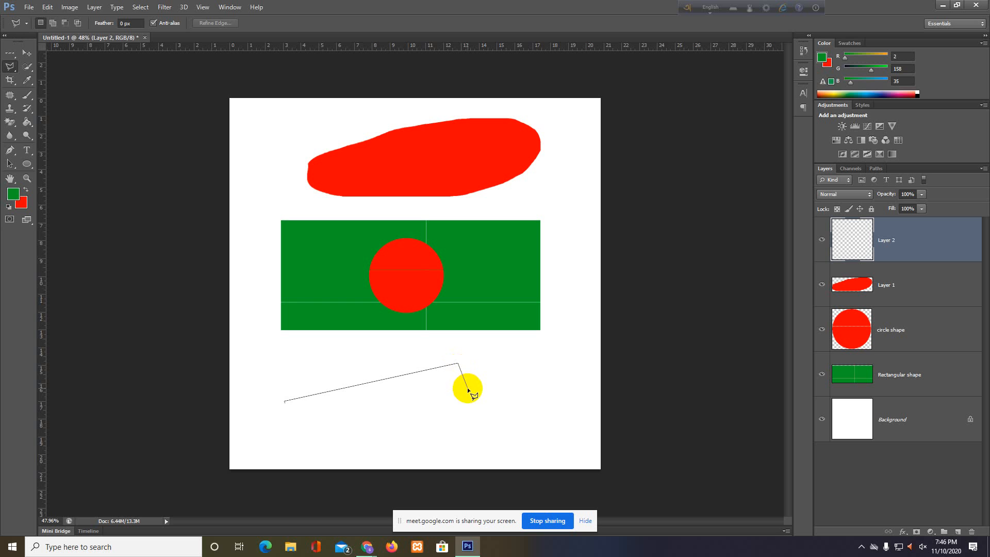
pyautogui.click(544, 432)
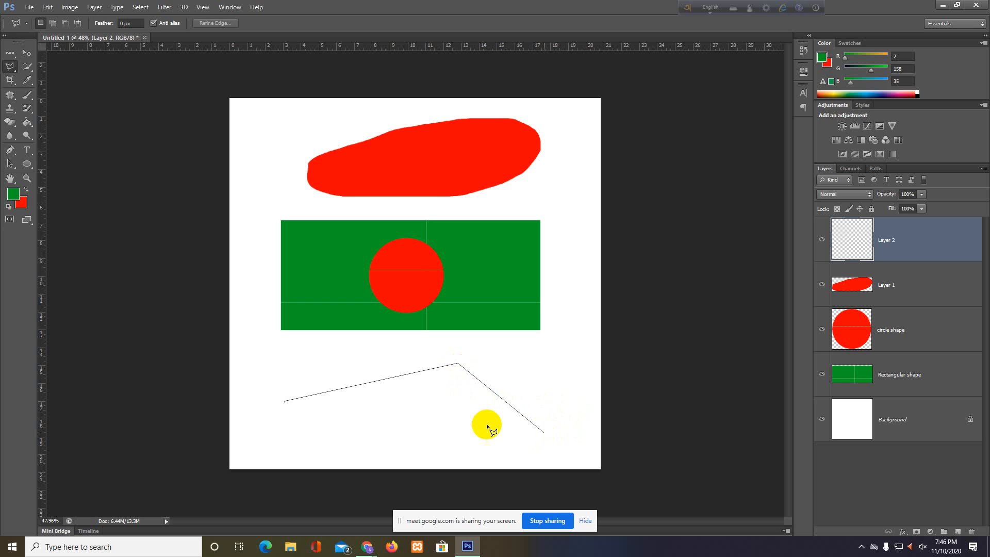
pyautogui.click(278, 421)
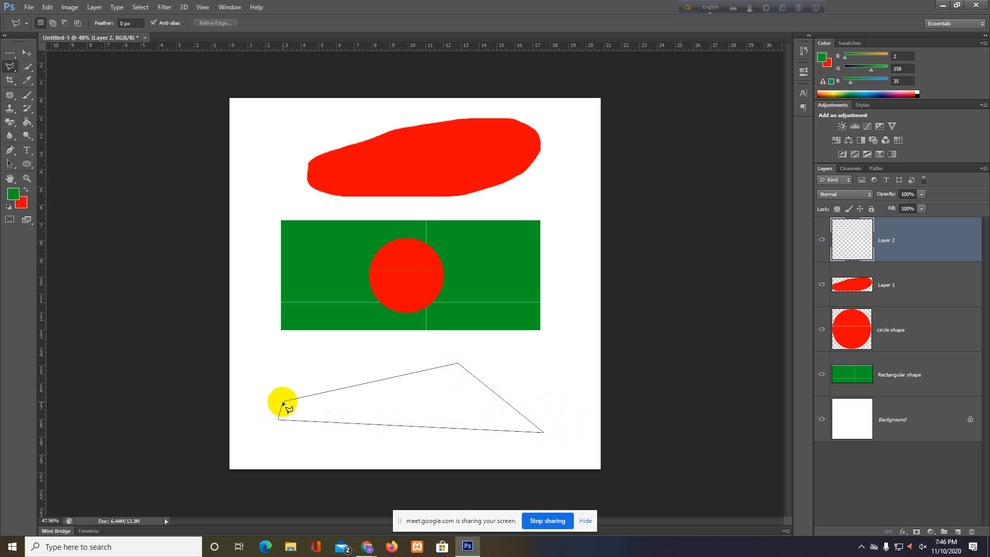
pyautogui.click(284, 401)
pyautogui.click(284, 403)
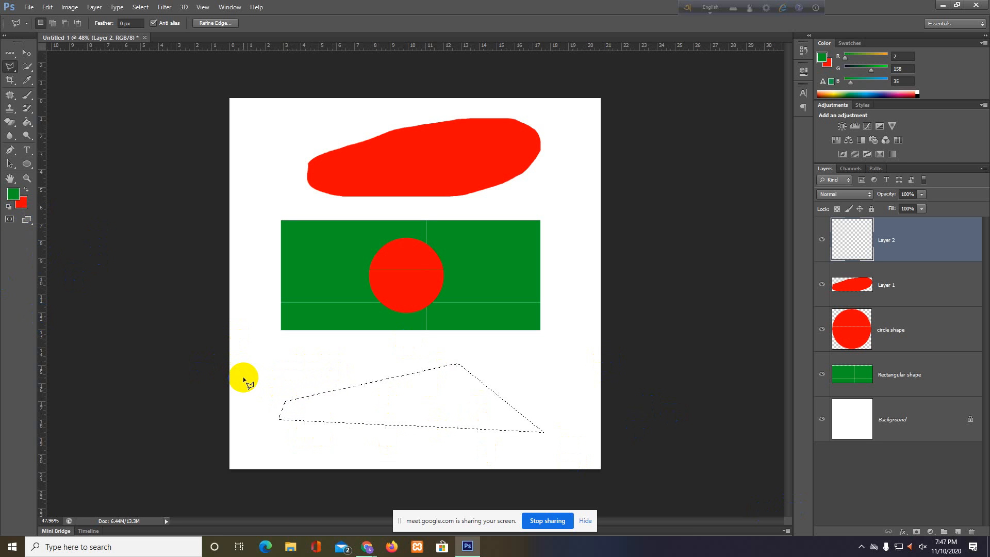
# Fill the polygonal selection with the red background colour, replace it with the green foreground colour, and deselect.
pyautogui.hotkey('ctrl', 'BackSpace')
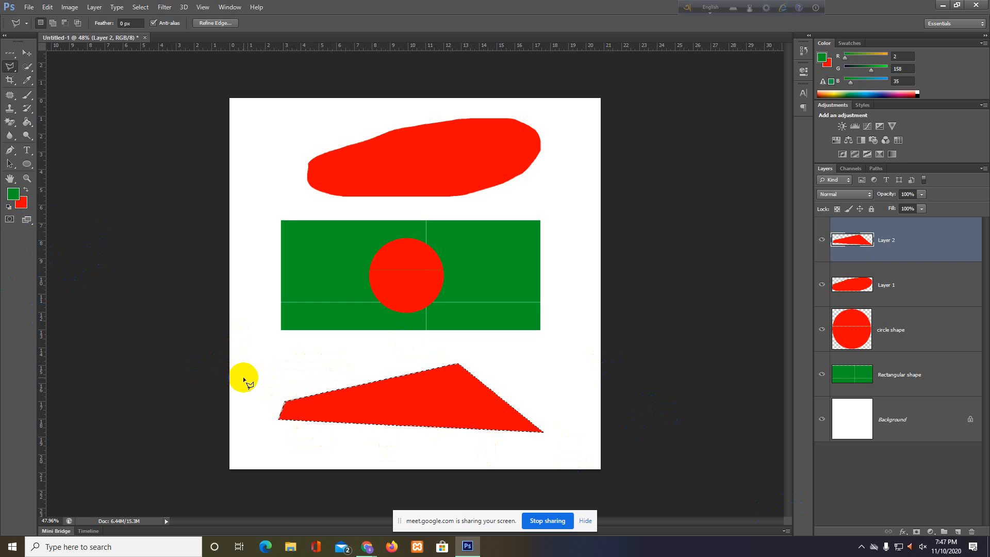
pyautogui.hotkey('alt', 'BackSpace')
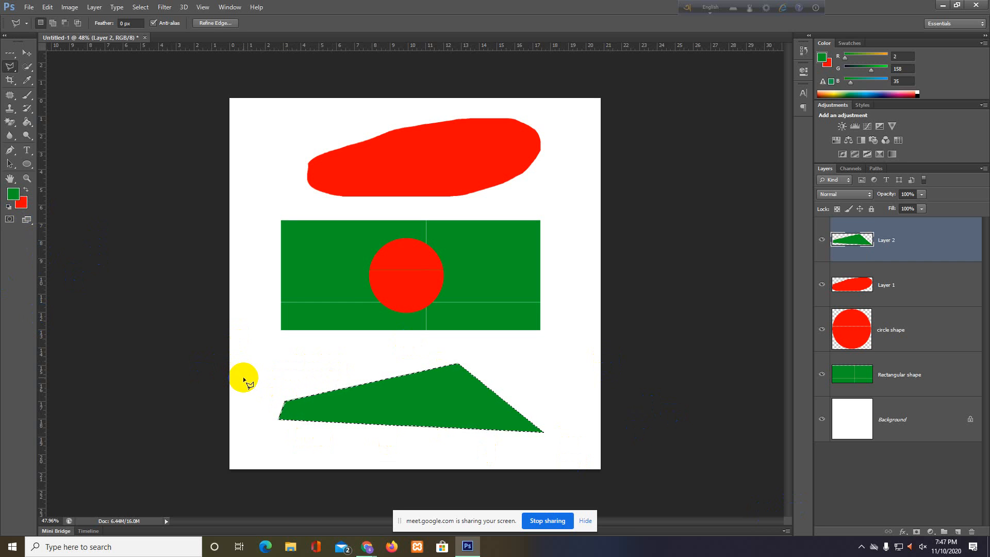
pyautogui.hotkey('ctrl', 'd')
# Add a new layer on top and draw a closed Magnetic Lasso selection overlapping one end of the red freehand shape.
pyautogui.rightClick(10, 66)
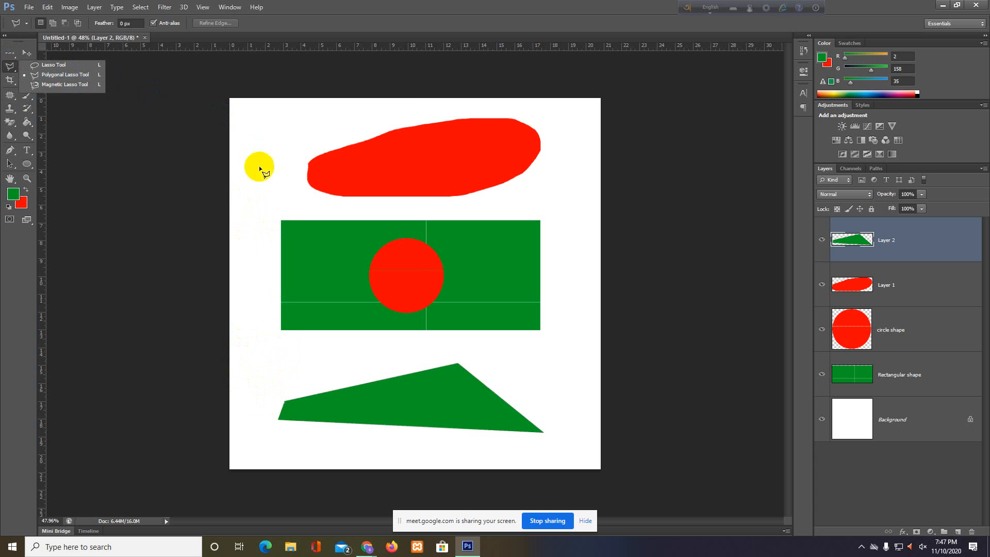
pyautogui.click(316, 174)
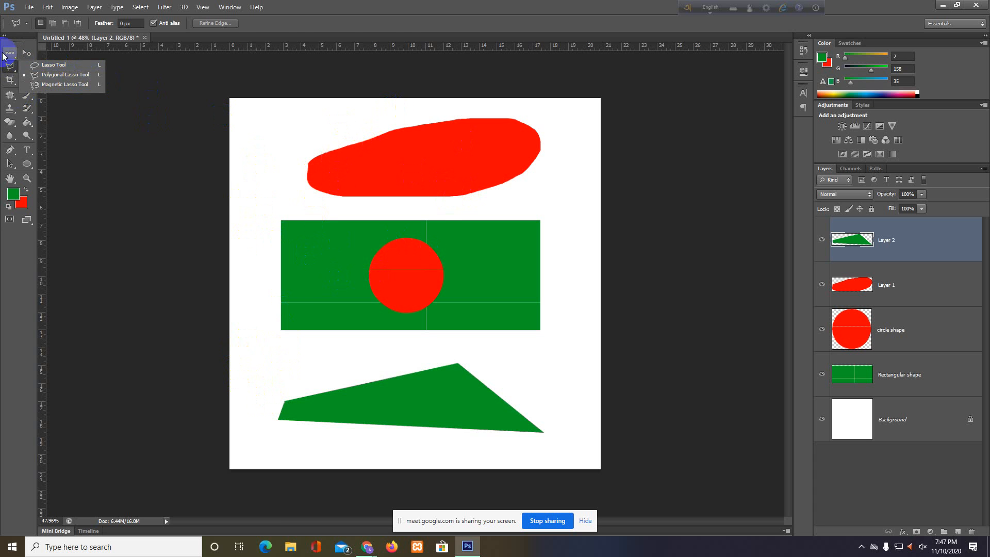
pyautogui.click(21, 55)
pyautogui.click(49, 52)
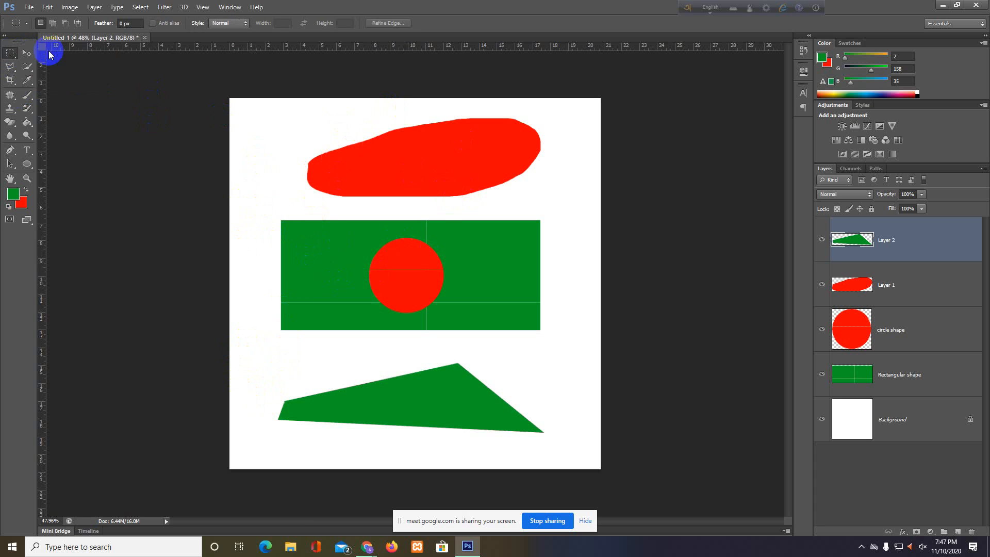
pyautogui.click(9, 67)
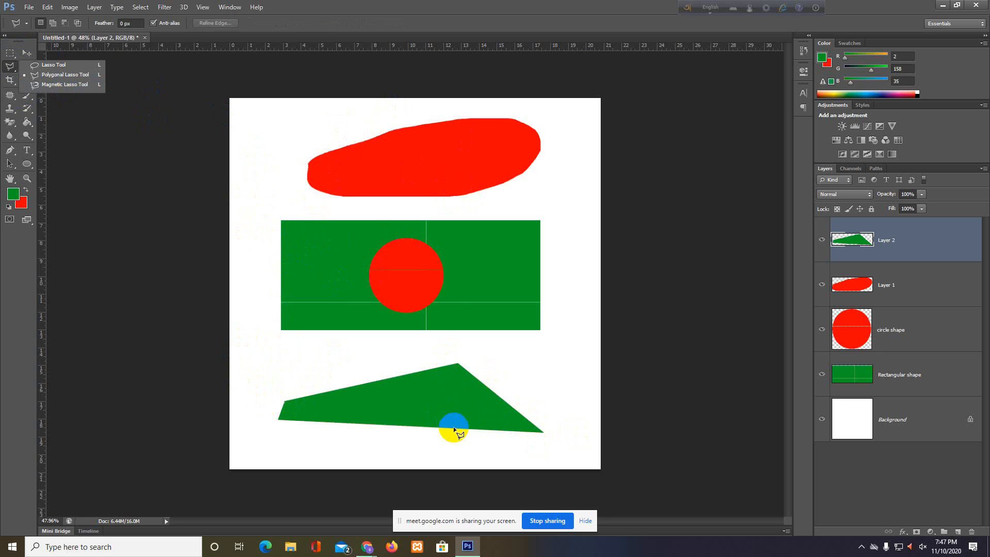
pyautogui.click(49, 86)
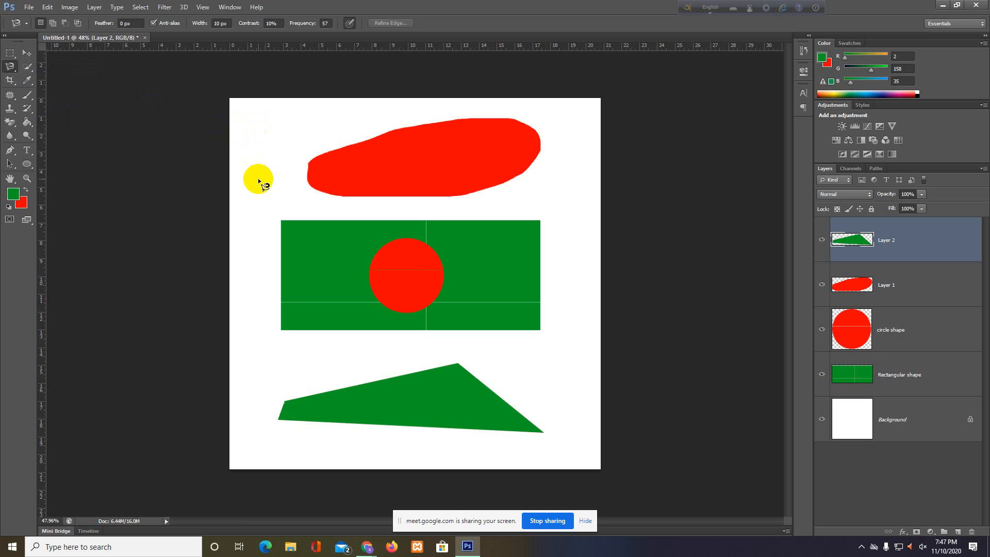
pyautogui.click(957, 531)
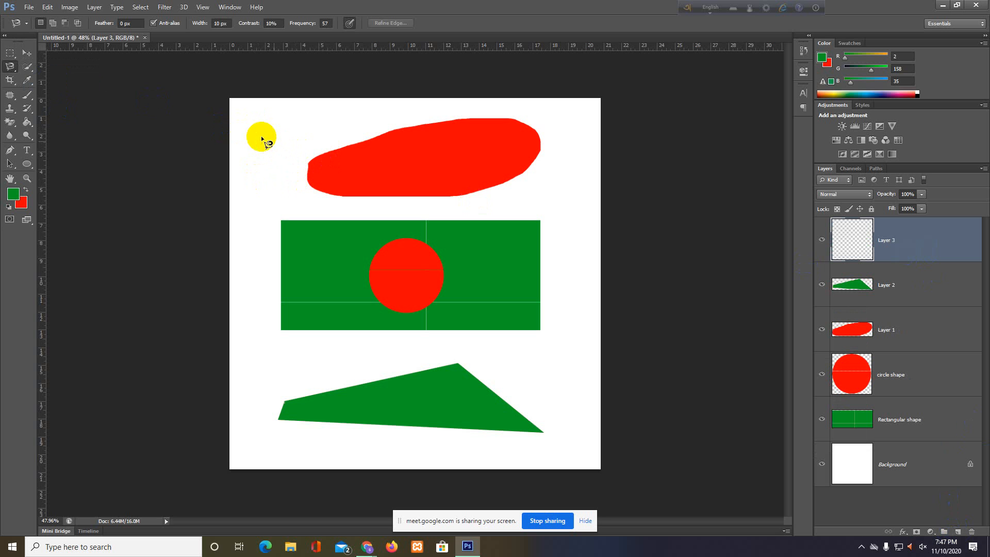
pyautogui.click(259, 137)
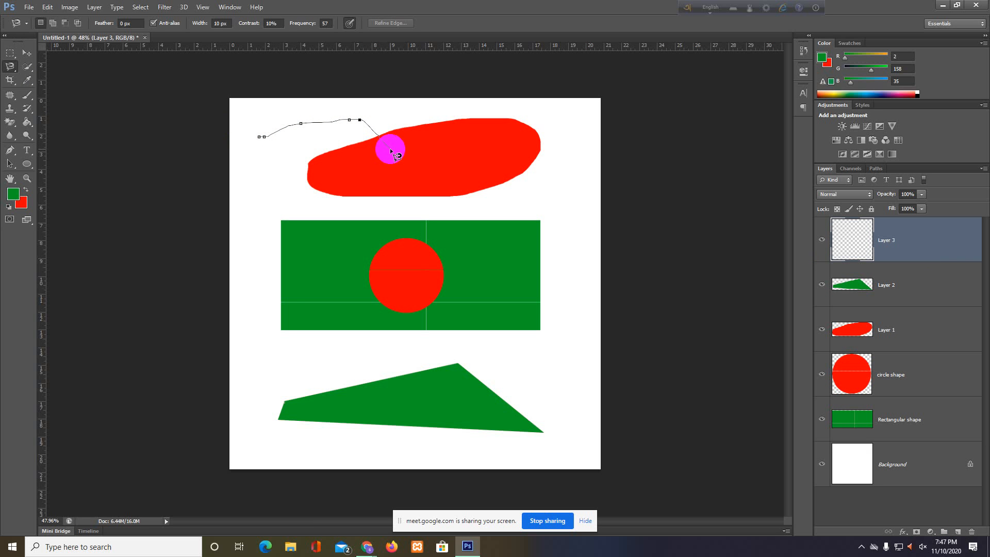
pyautogui.click(390, 150)
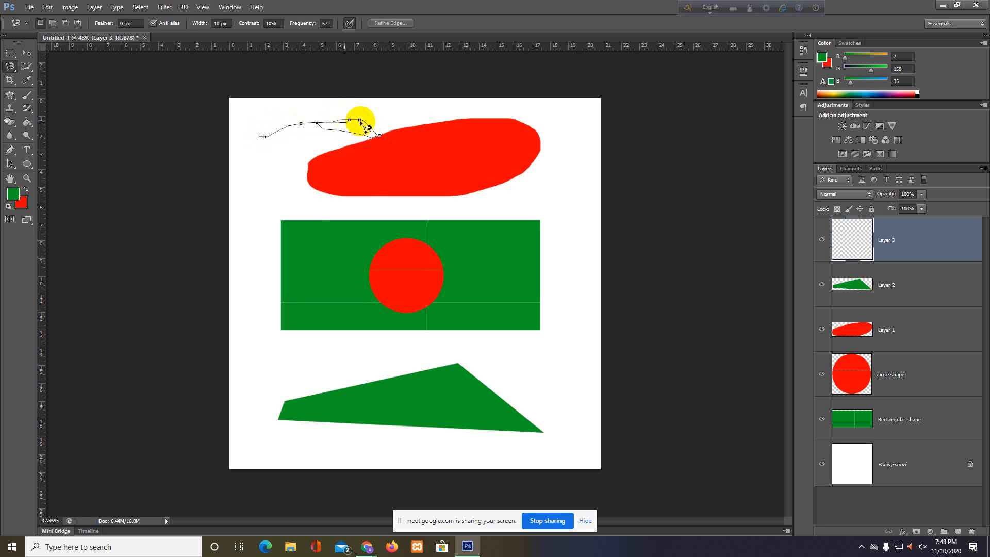
pyautogui.moveTo(379, 142)
pyautogui.mouseDown()
pyautogui.moveTo(373, 178)
pyautogui.moveTo(320, 201)
pyautogui.mouseUp()
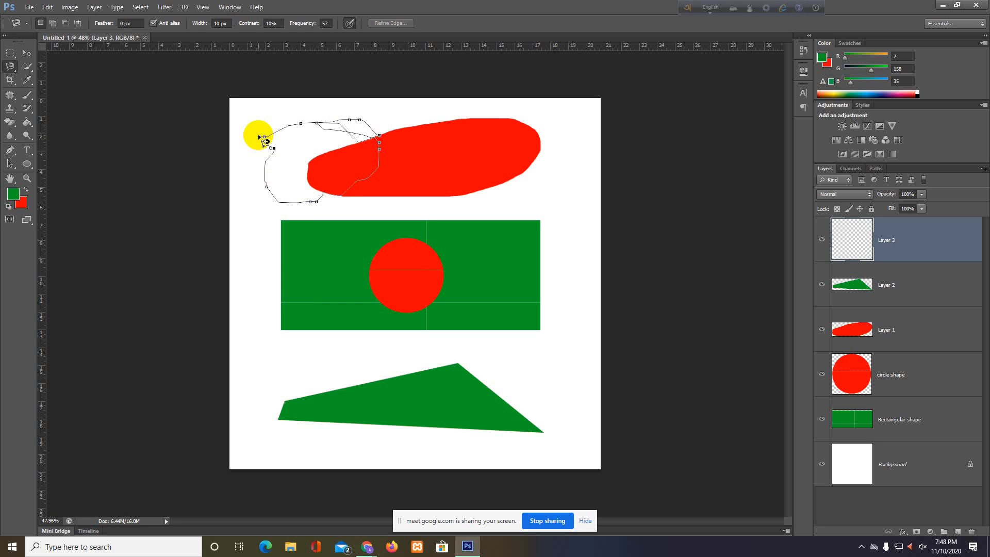
pyautogui.click(259, 137)
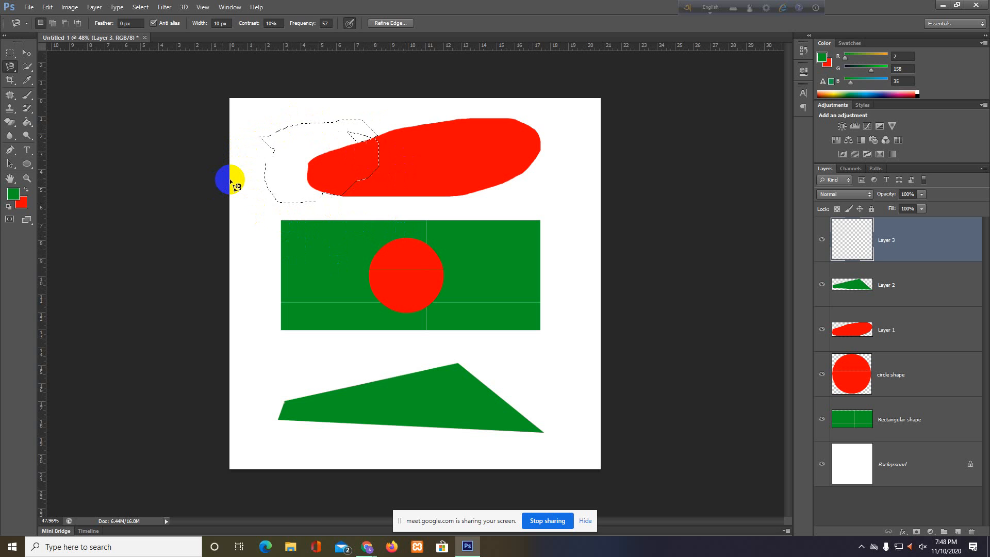
# Fill the magnetic selection with the red background colour, replace it with the green foreground colour, and deselect.
pyautogui.hotkey('ctrl', 'BackSpace')
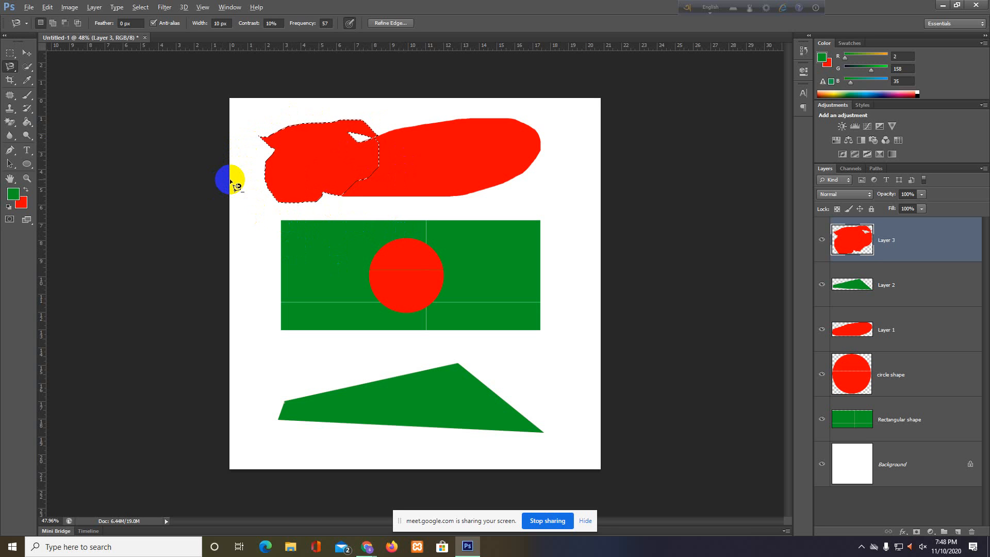
pyautogui.hotkey('alt', 'BackSpace')
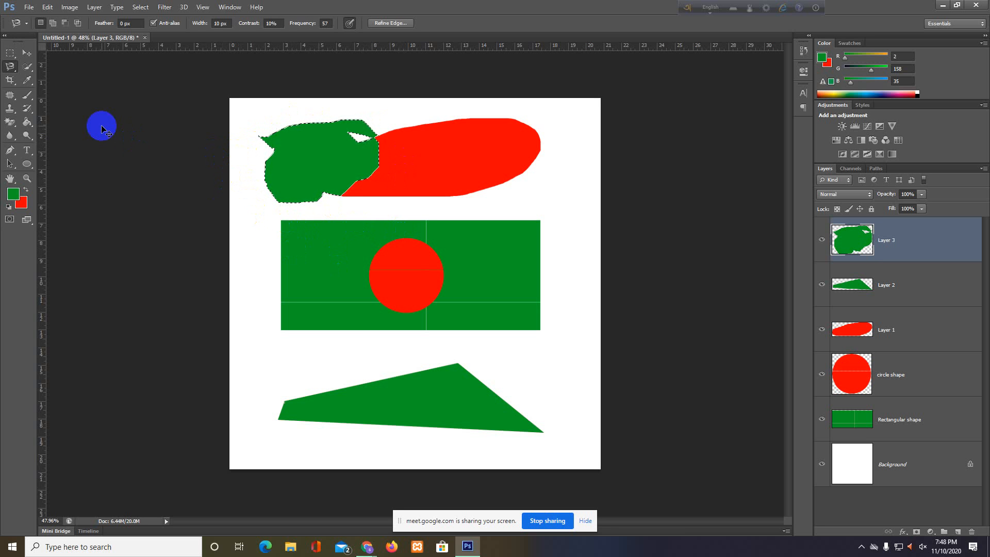
pyautogui.hotkey('ctrl', 'd')
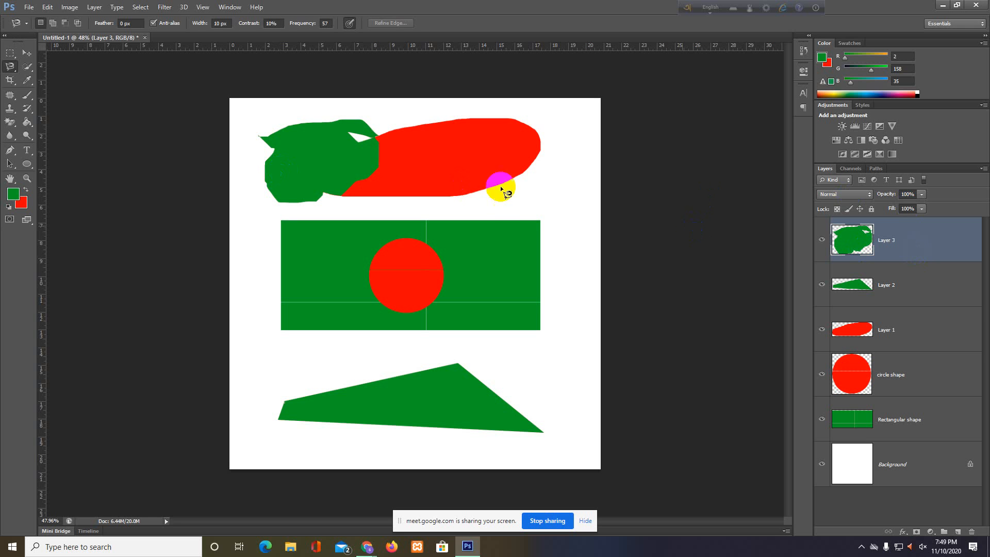
# Delete Layer 3, Layer 2, Layer 1, circle shape and Rectangular shape, keeping only the Background layer.
pyautogui.click(971, 532)
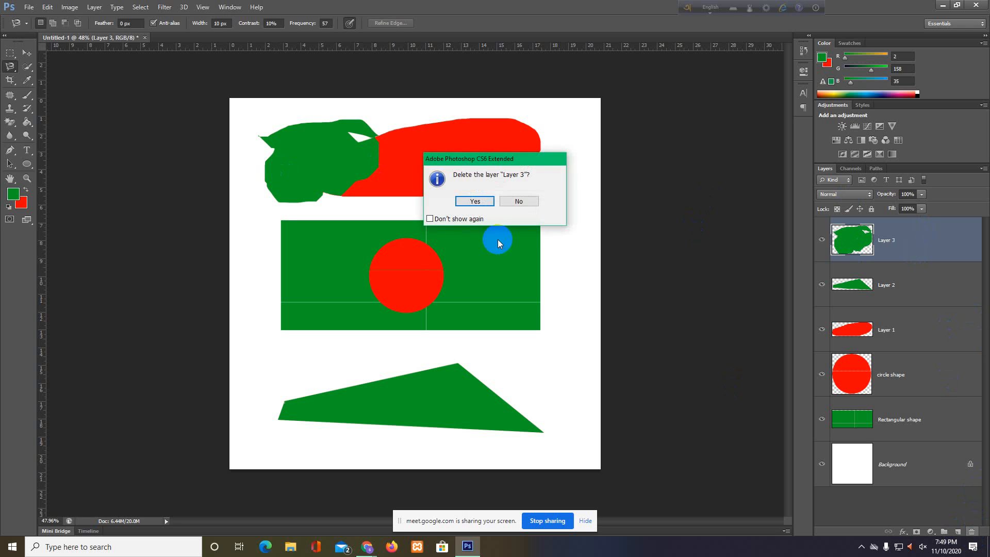
pyautogui.click(474, 201)
pyautogui.click(971, 532)
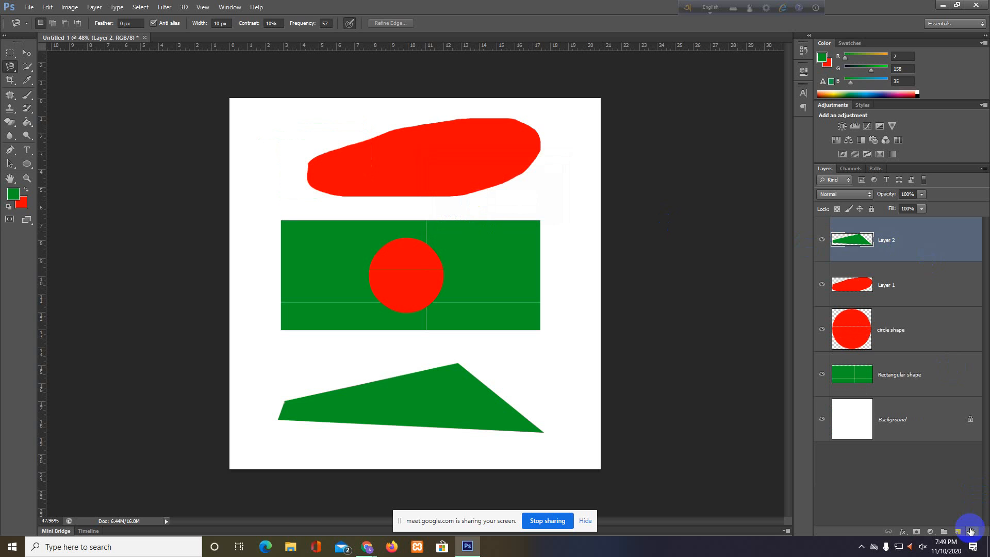
pyautogui.click(474, 202)
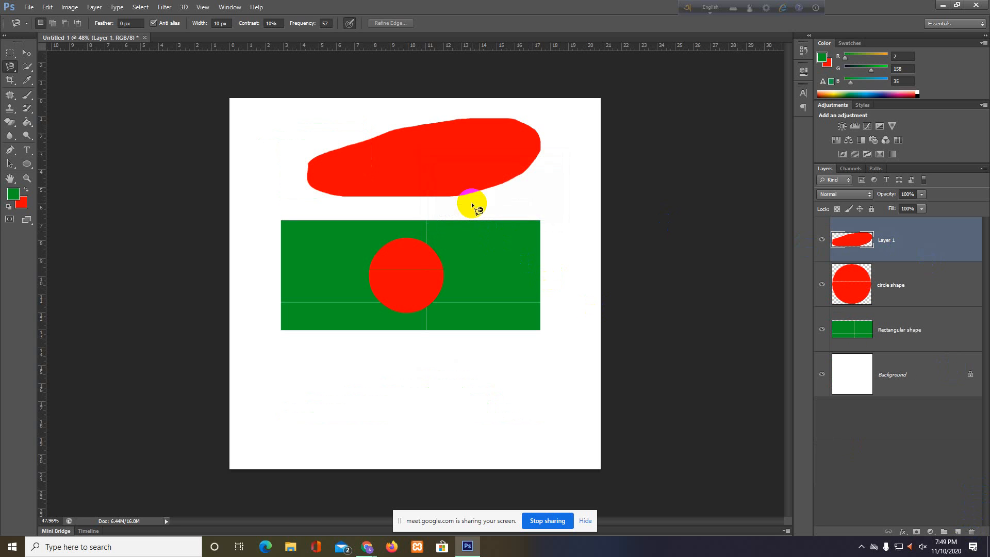
pyautogui.click(971, 531)
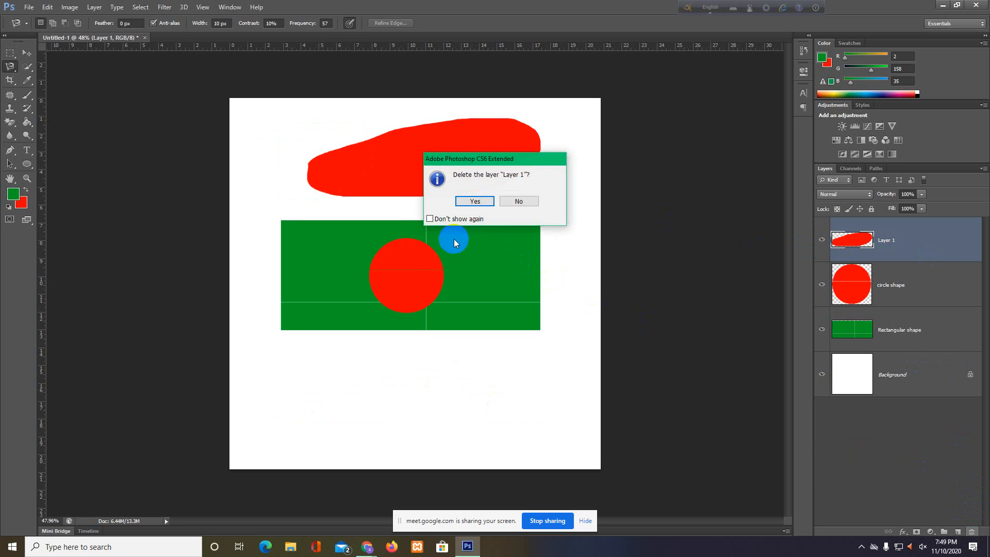
pyautogui.click(473, 201)
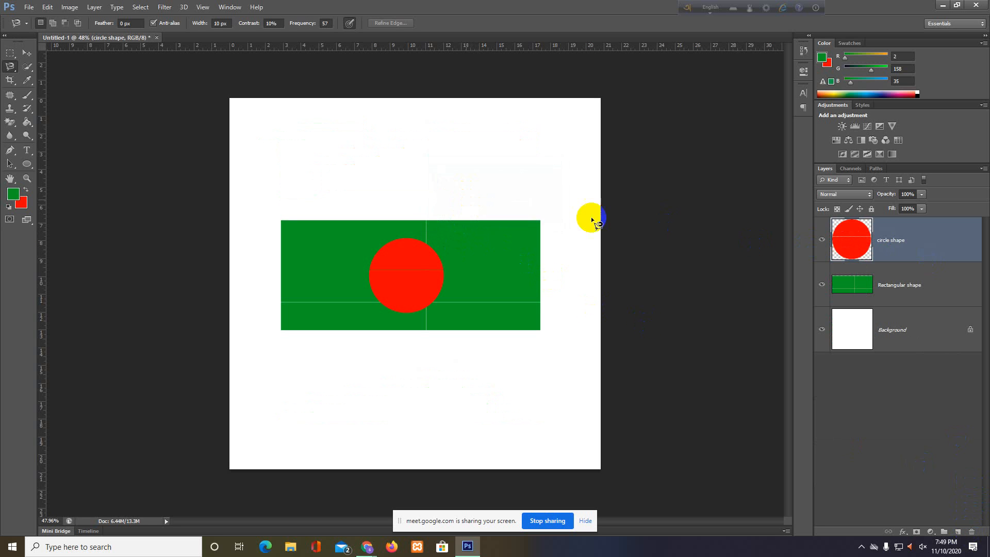
pyautogui.click(970, 532)
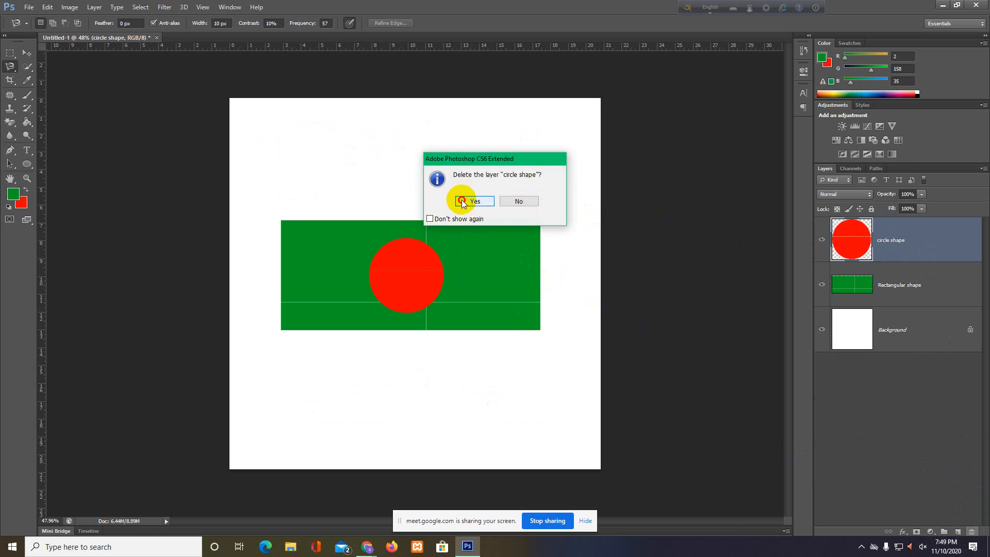
pyautogui.click(473, 202)
pyautogui.click(843, 248)
pyautogui.click(970, 532)
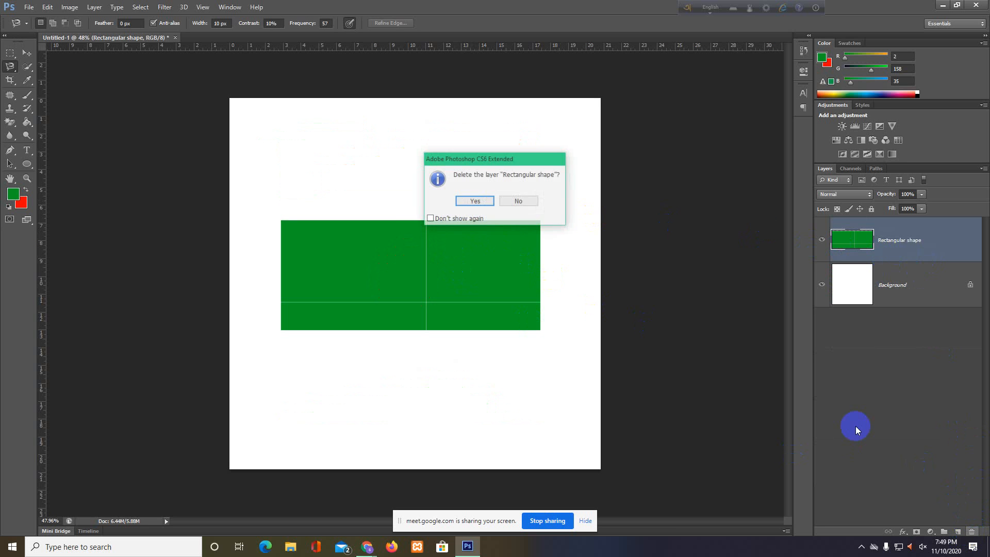
pyautogui.click(475, 202)
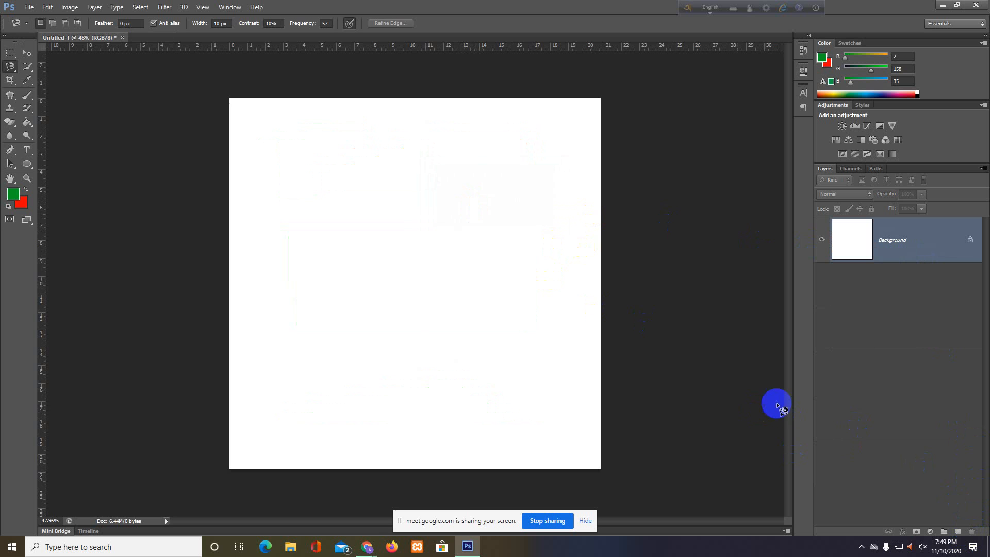
# Switch to Chrome and open Google Images in a new tab.
pyautogui.click(367, 546)
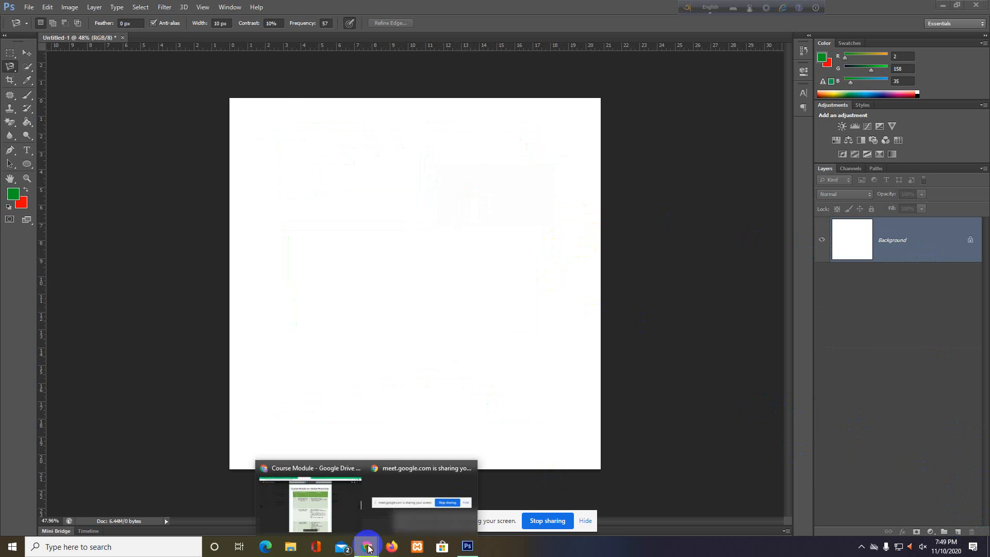
pyautogui.click(303, 522)
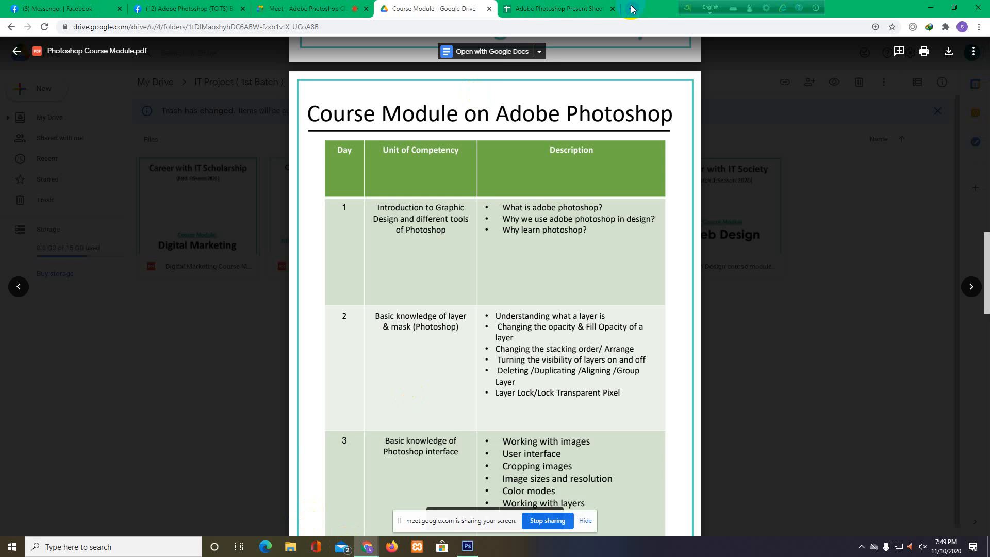
pyautogui.click(345, 8)
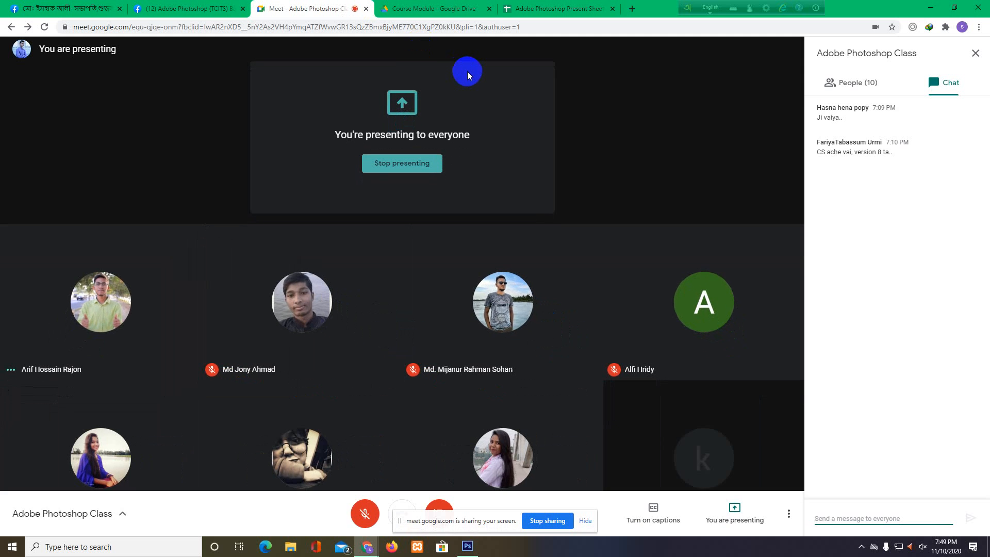
pyautogui.click(632, 8)
pyautogui.click(492, 273)
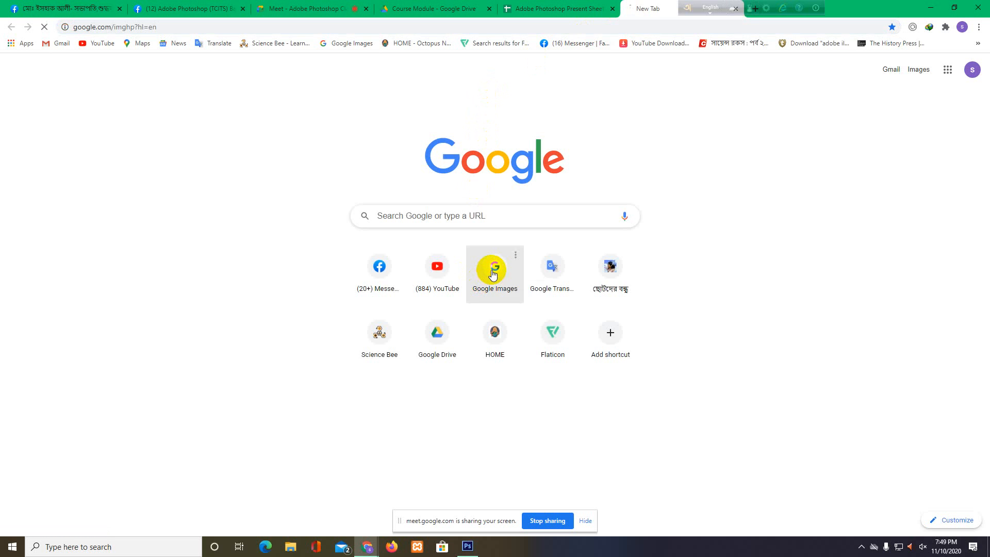
# Search for "country flags" and show the image results.
pyautogui.click(399, 211)
pyautogui.write('cou')
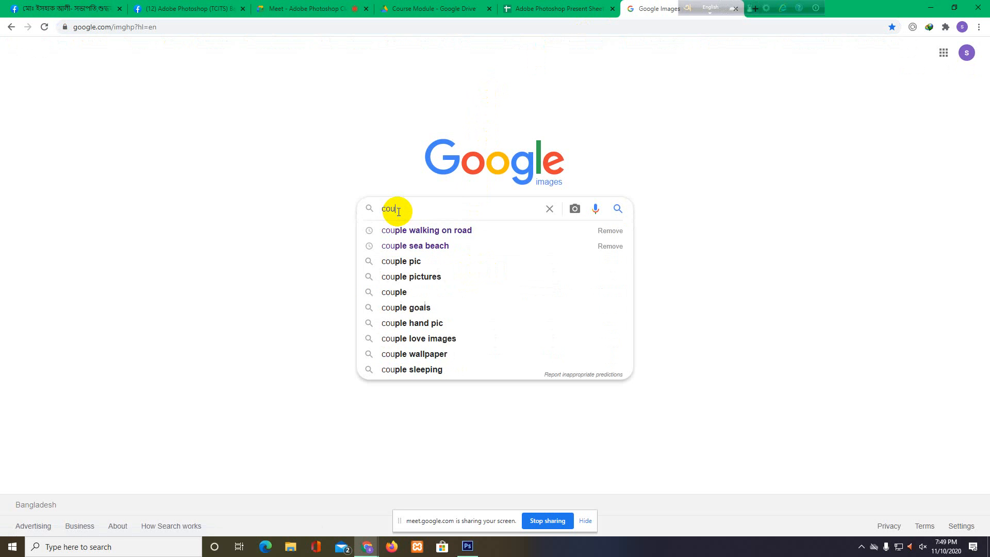
pyautogui.write('ntry ')
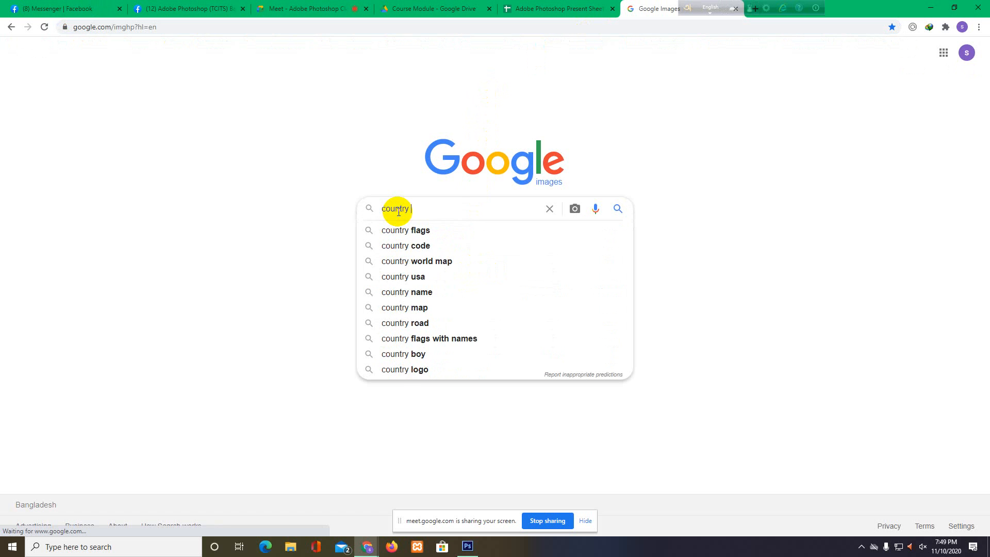
pyautogui.write('flag')
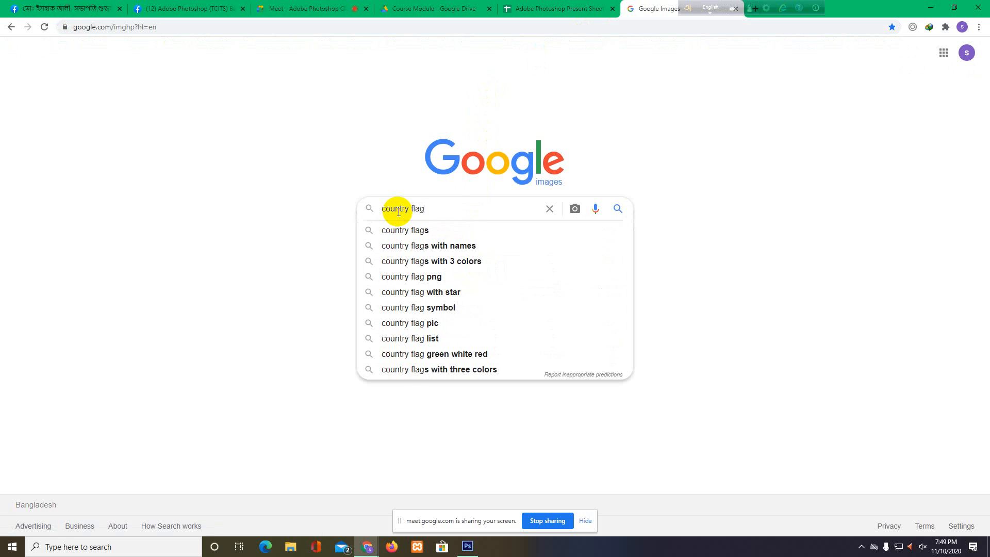
pyautogui.write('s')
pyautogui.press('Return')
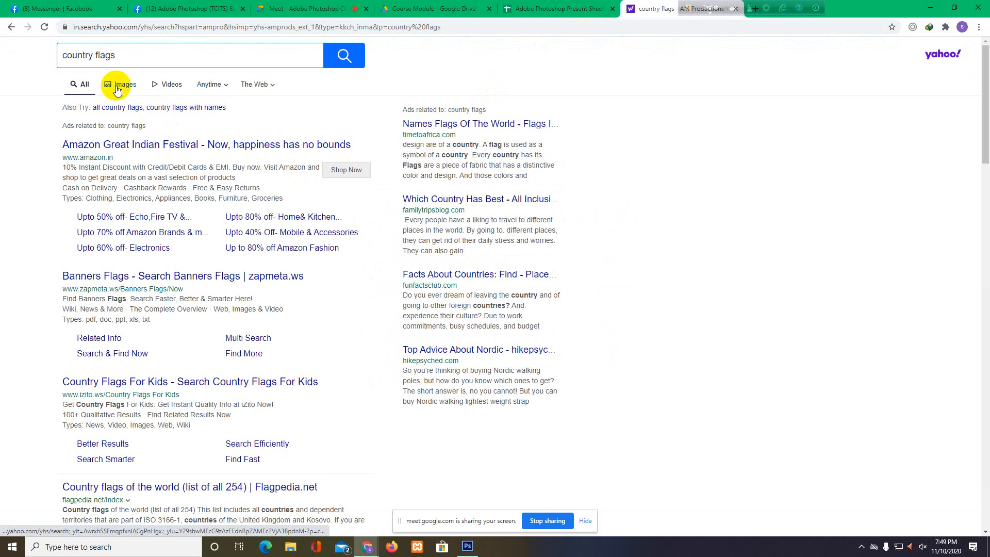
pyautogui.click(117, 89)
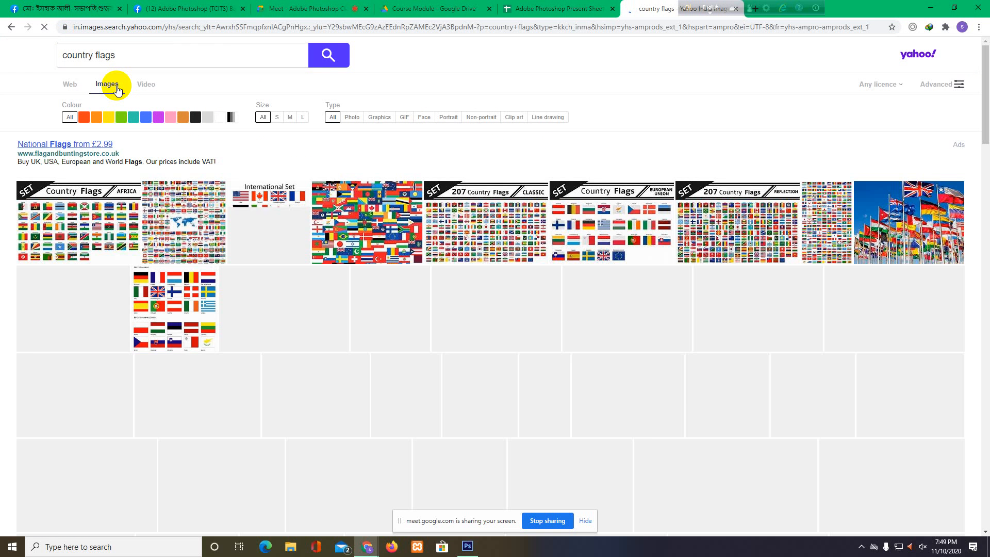
# Browse the country flag image results for a practice flag, previewing the image that compares the Chad and Romania flags.
pyautogui.scroll(-4, 636, 367)
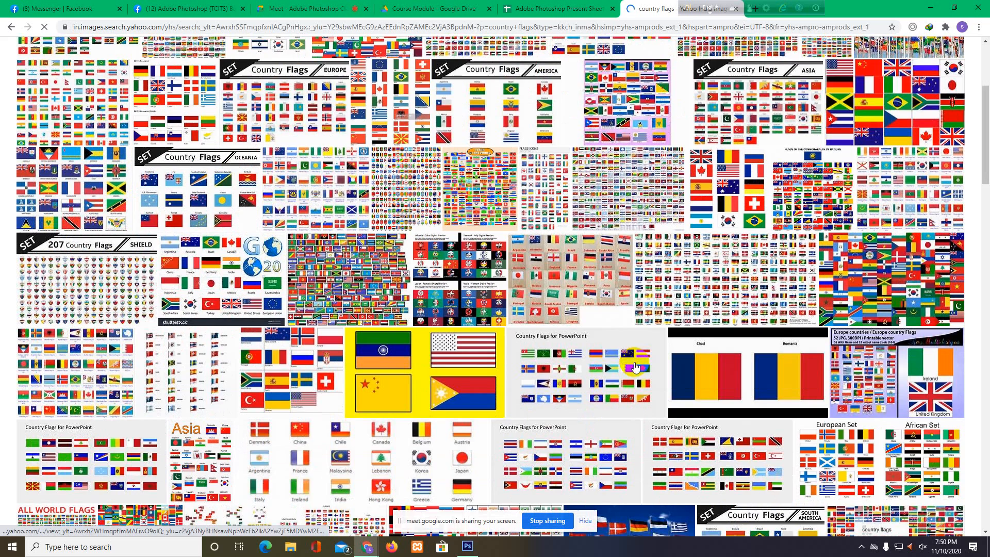
pyautogui.scroll(-2, 635, 367)
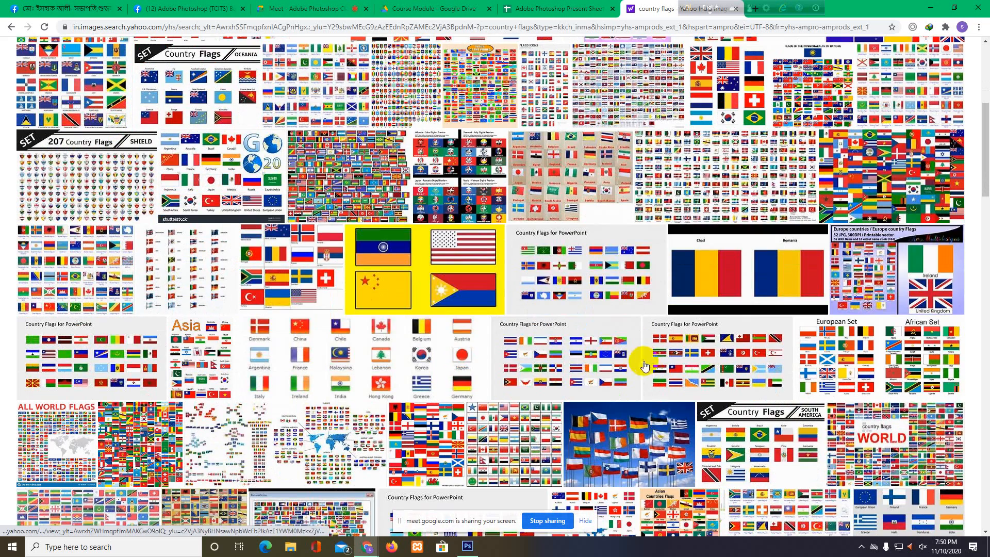
pyautogui.click(749, 298)
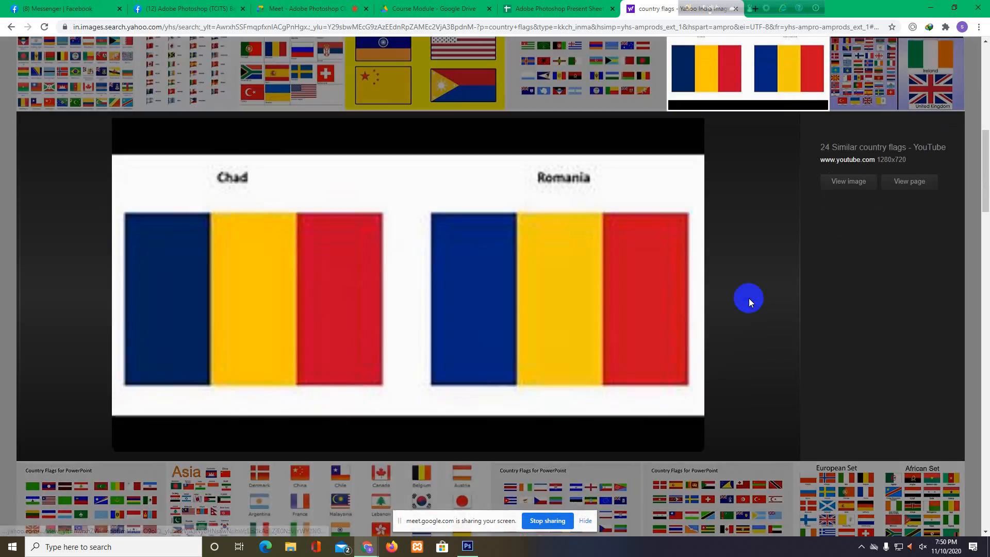
pyautogui.scroll(-2, 399, 455)
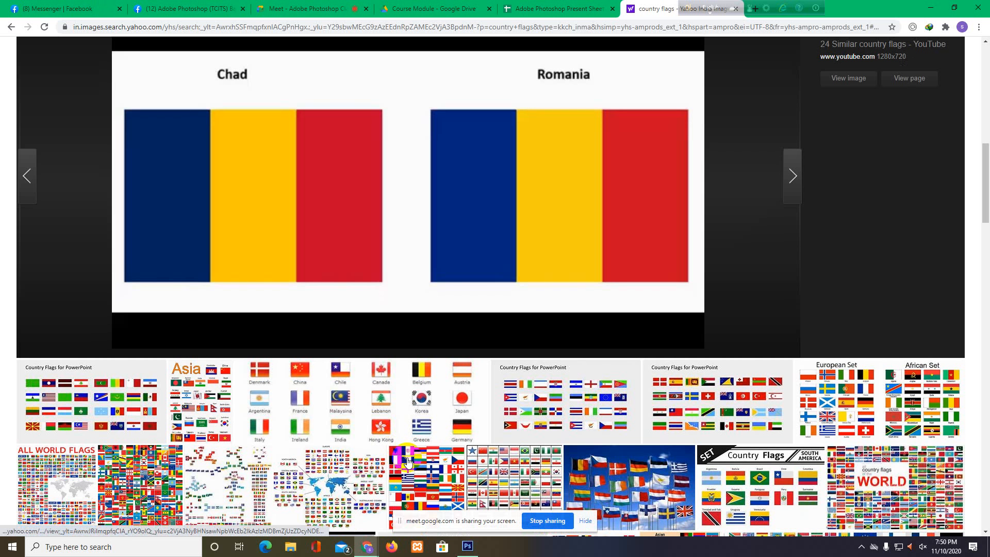
pyautogui.scroll(-4, 408, 461)
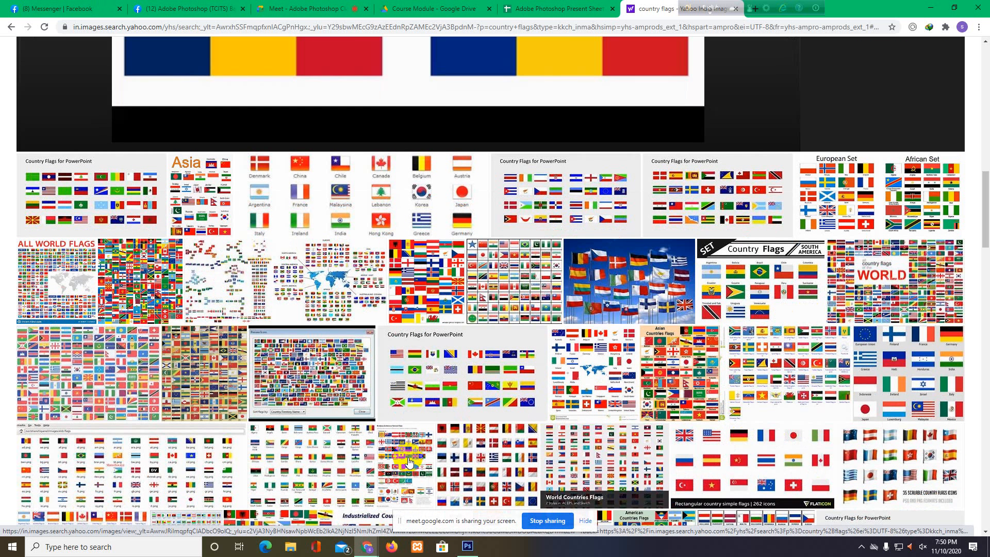
pyautogui.scroll(-1, 408, 463)
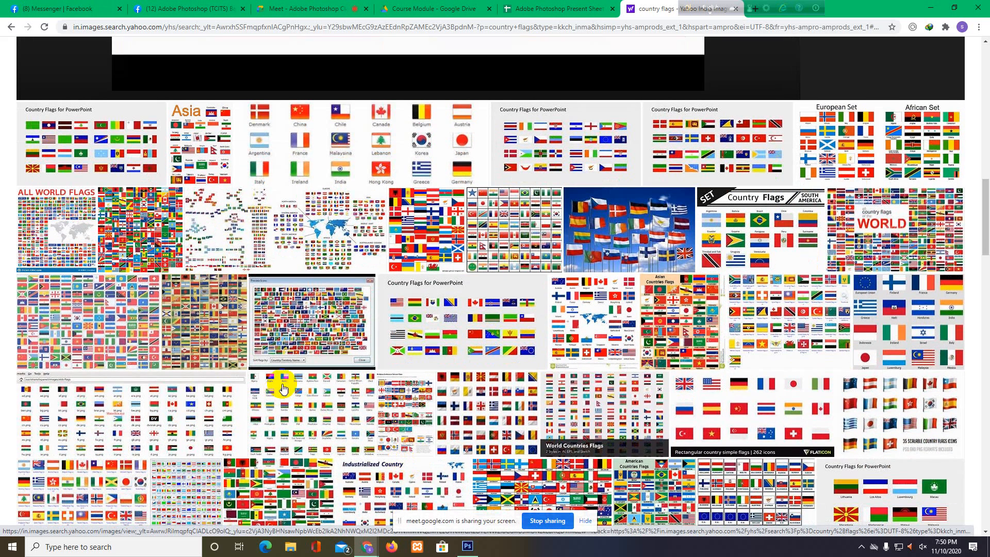
pyautogui.scroll(-1, 269, 384)
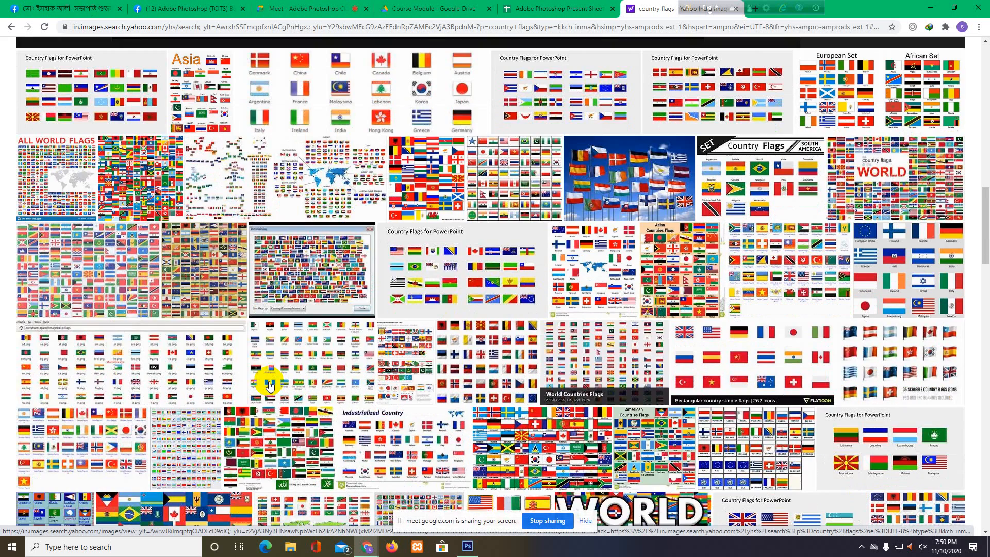
pyautogui.click(268, 385)
pyautogui.scroll(4, 268, 382)
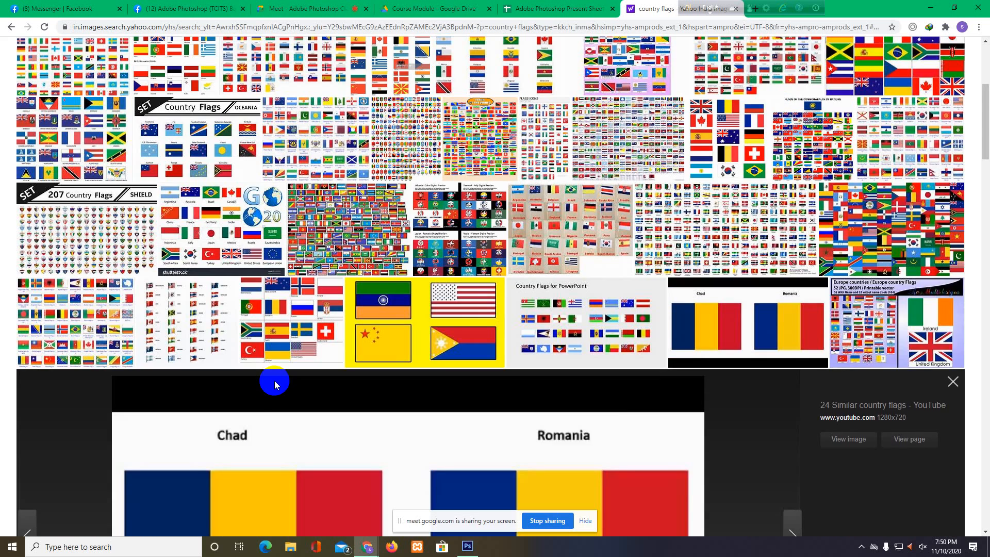
pyautogui.scroll(3, 257, 382)
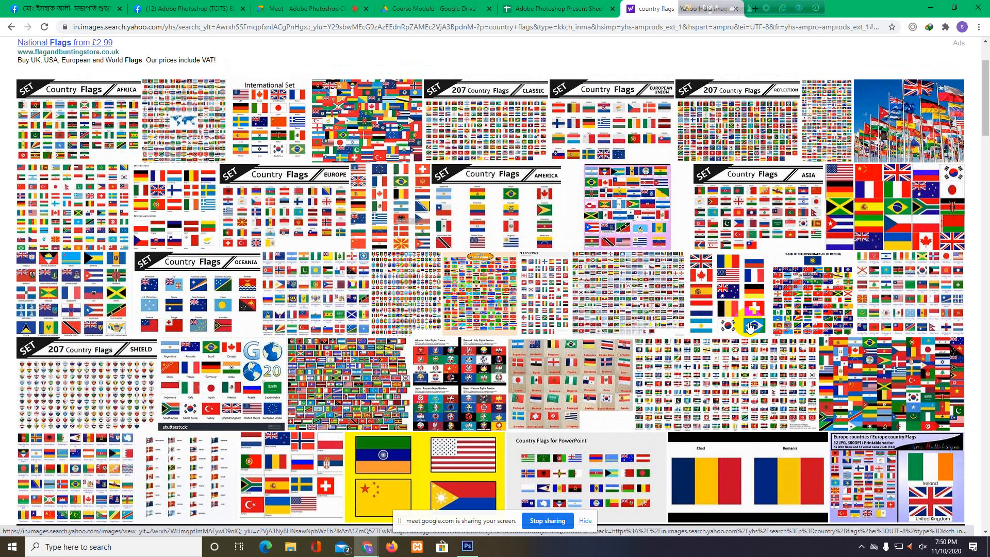
pyautogui.scroll(2, 47, 283)
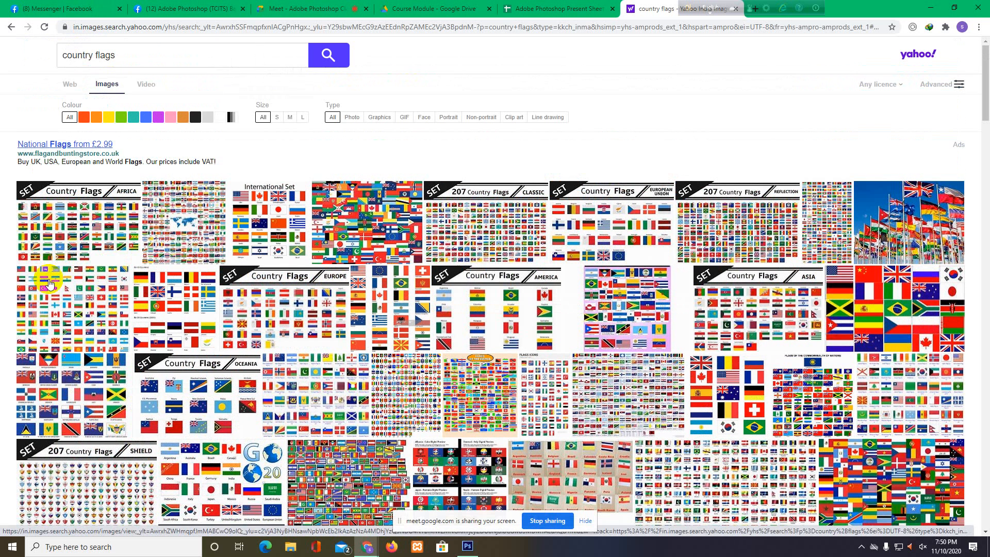
# Change the image search to "south africa flags" and show its results.
pyautogui.moveTo(93, 55); pyautogui.dragTo(62, 52)
pyautogui.write('sout')
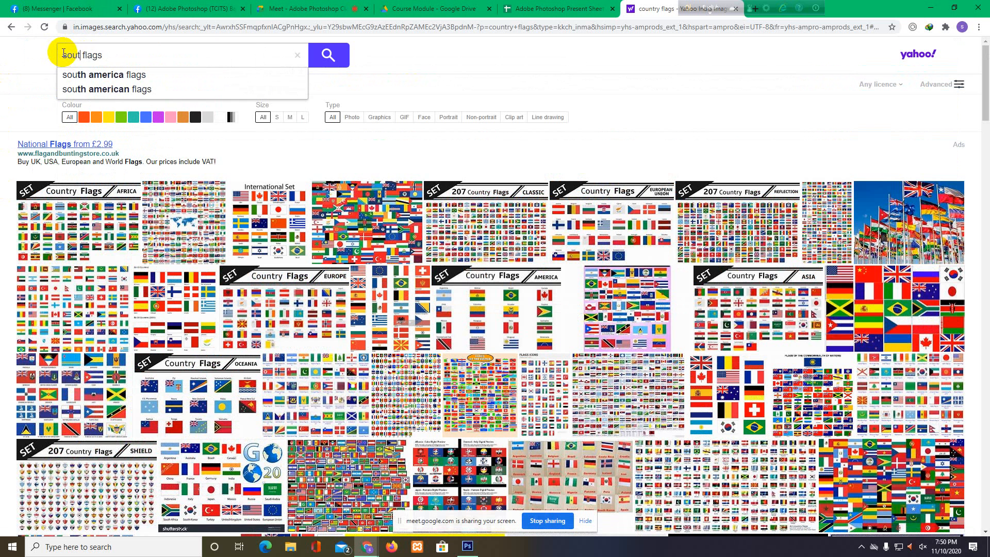
pyautogui.write('h')
pyautogui.write(' af')
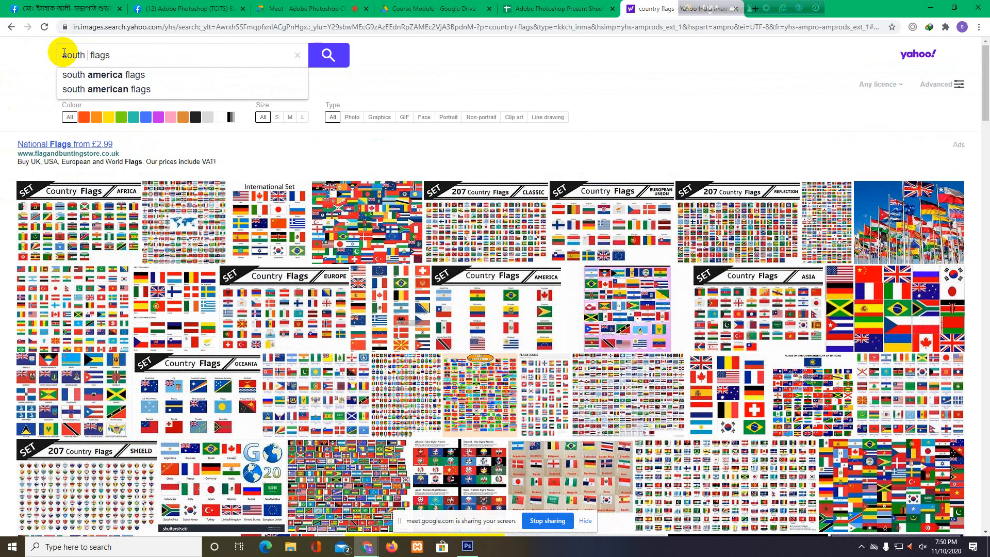
pyautogui.write('r')
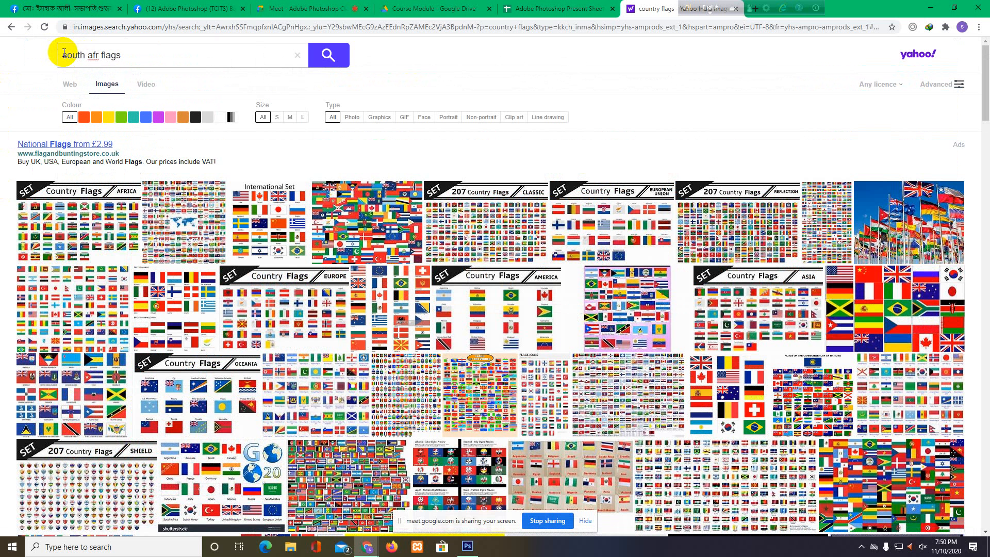
pyautogui.press('BackSpace')
pyautogui.write('rica')
pyautogui.press('Return')
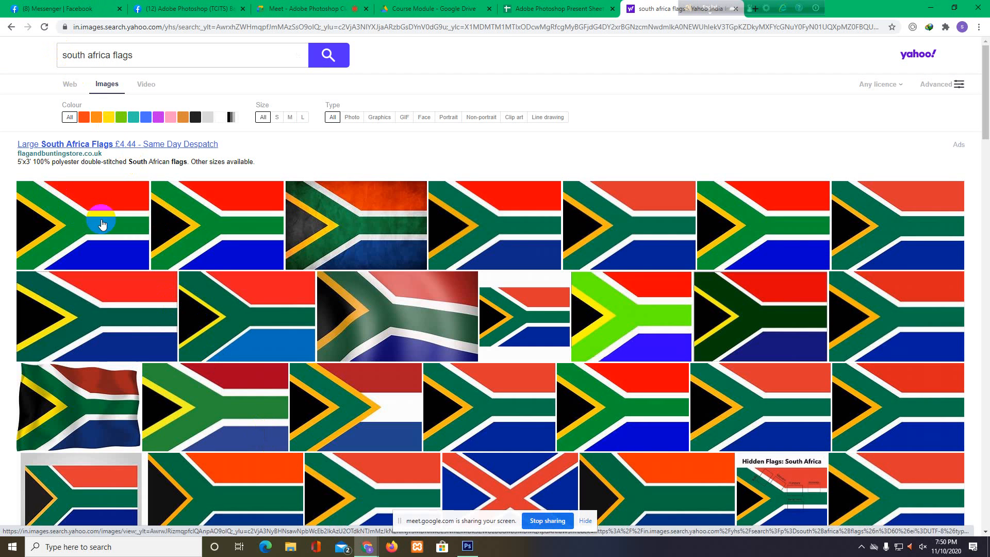
# Enlarge the first South Africa flag result and bring up the available actions for that image.
pyautogui.click(102, 224)
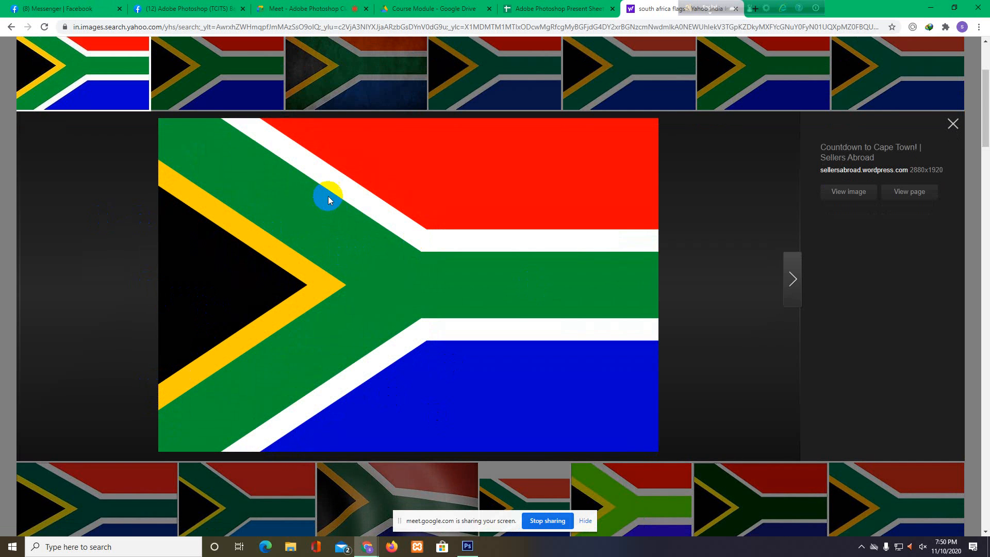
pyautogui.rightClick(305, 177)
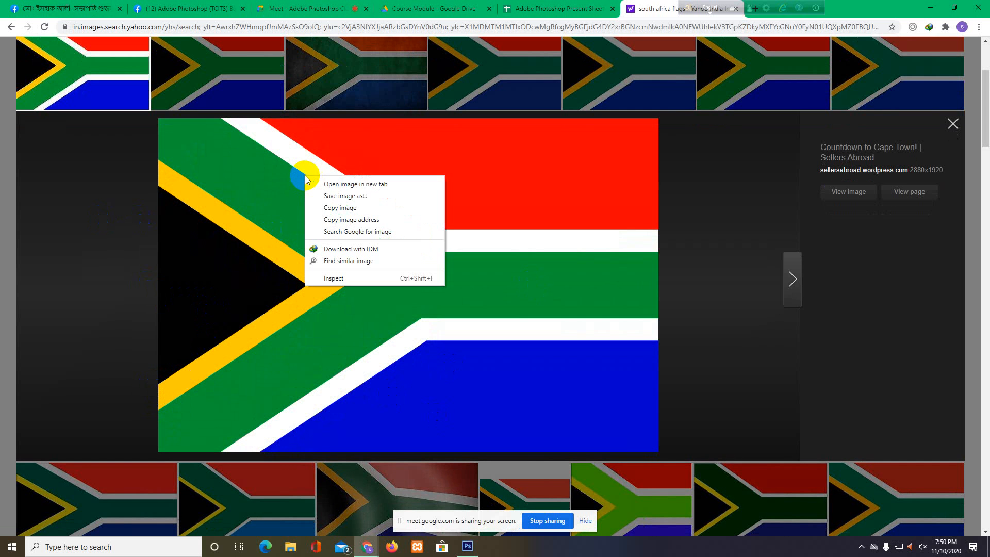
# Save the South African flag image to Downloads as south-african-flag.png, and close its preview.
pyautogui.click(330, 196)
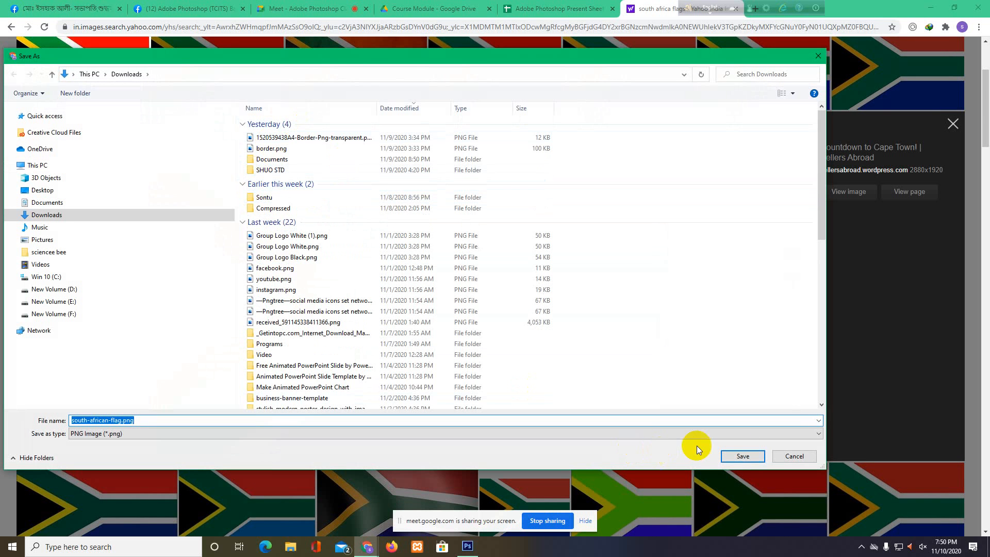
pyautogui.click(742, 456)
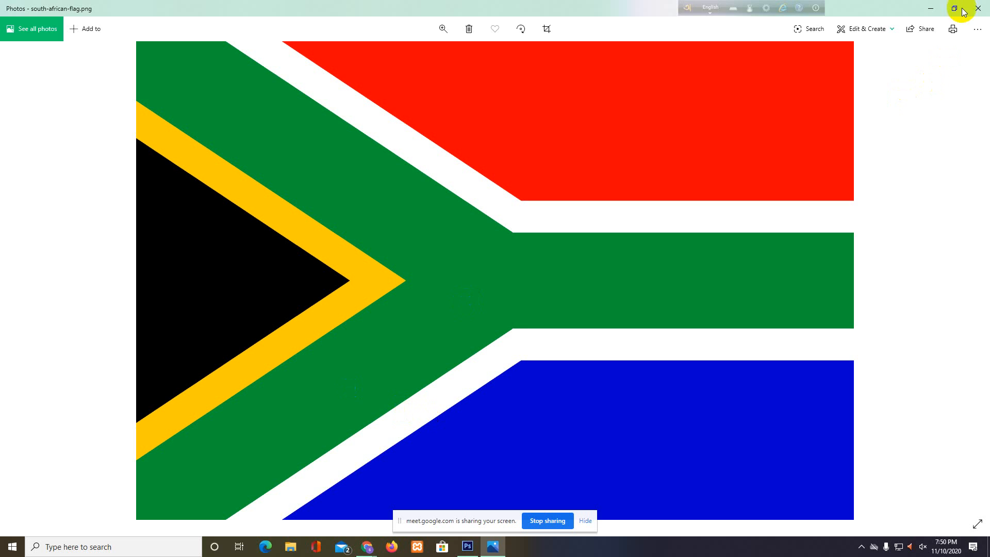
pyautogui.click(971, 5)
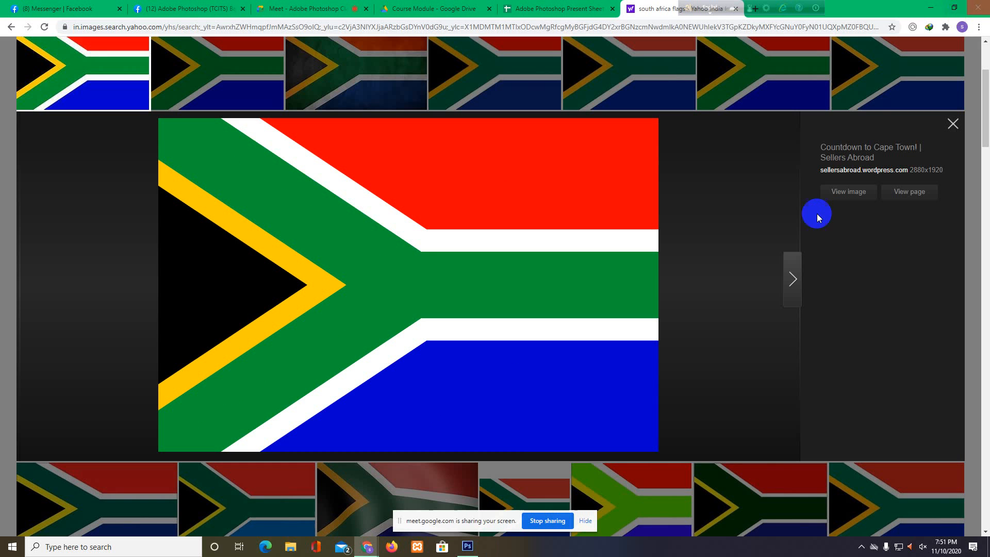
# Switch to Photoshop and open south-african-flag.png from the Downloads folder.
pyautogui.click(467, 545)
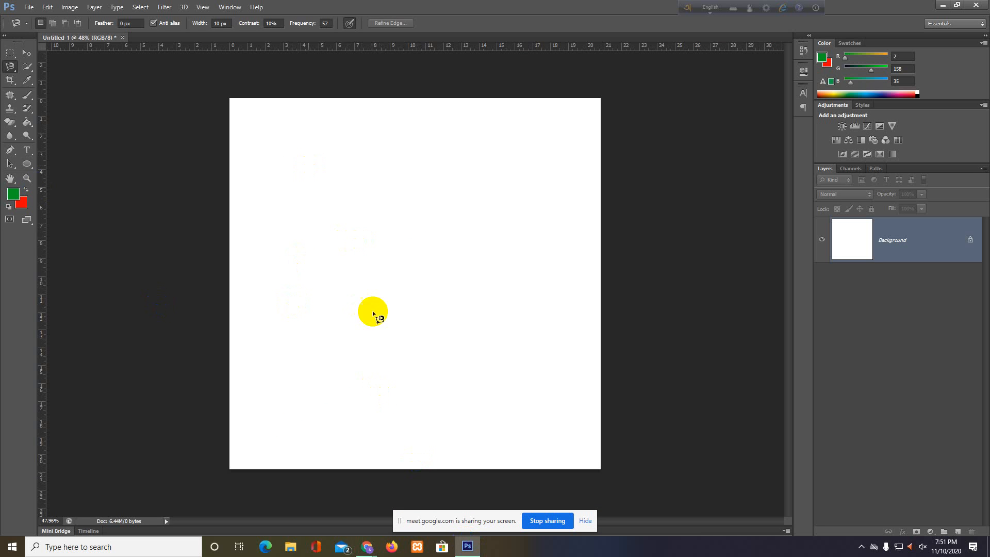
pyautogui.click(27, 7)
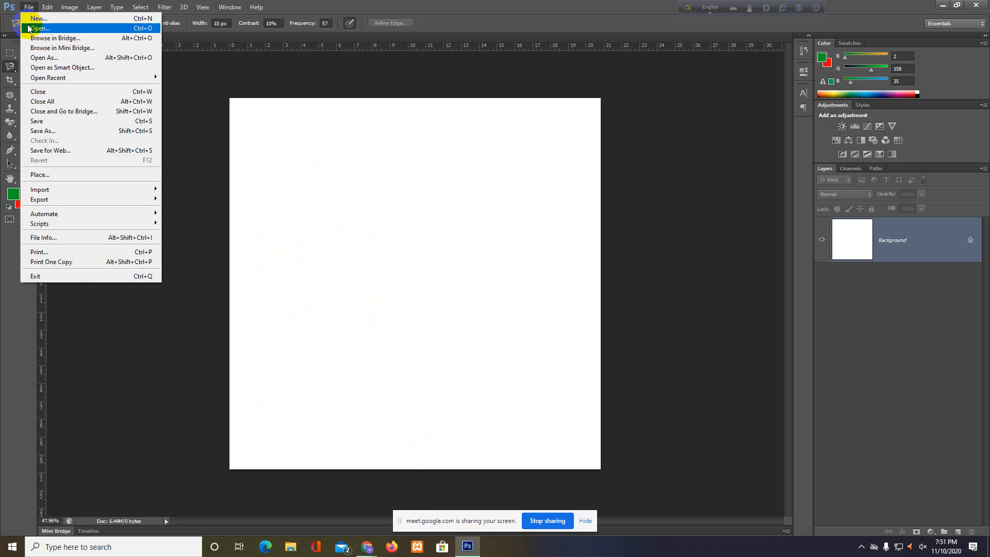
pyautogui.click(37, 28)
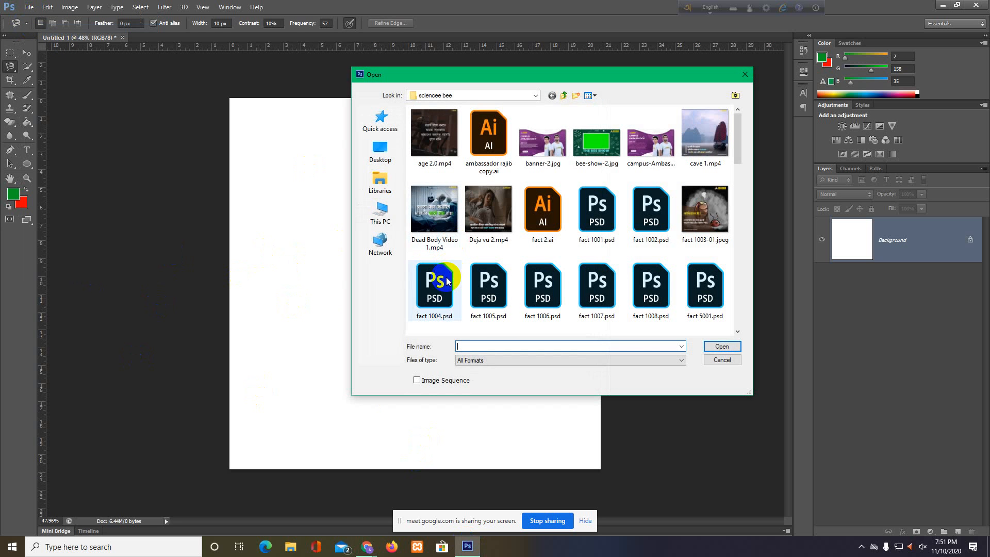
pyautogui.click(379, 220)
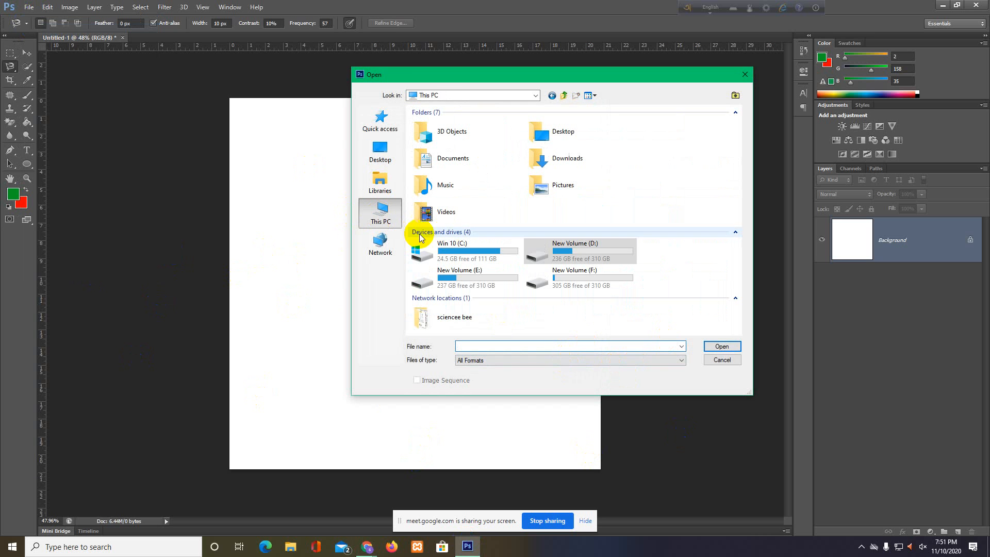
pyautogui.click(593, 165)
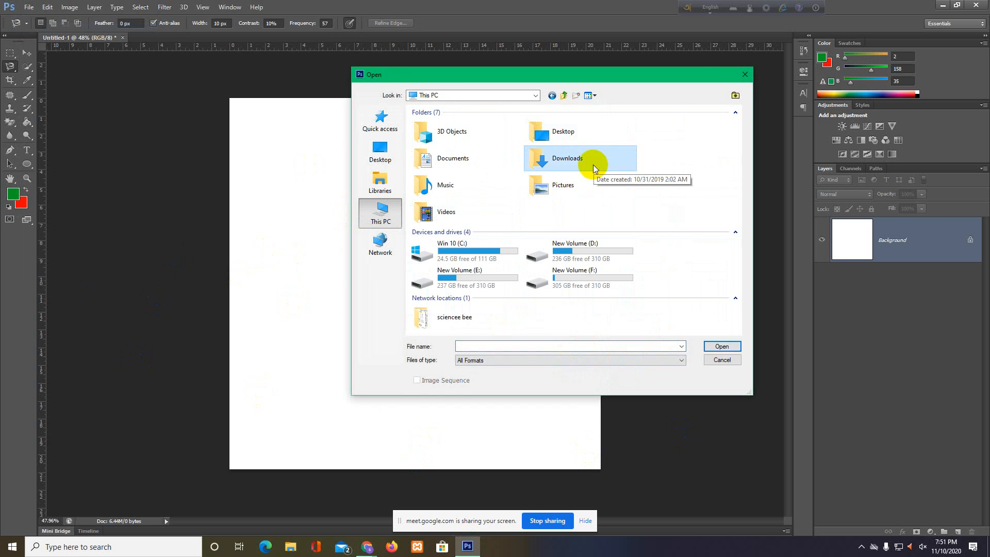
pyautogui.click(594, 165)
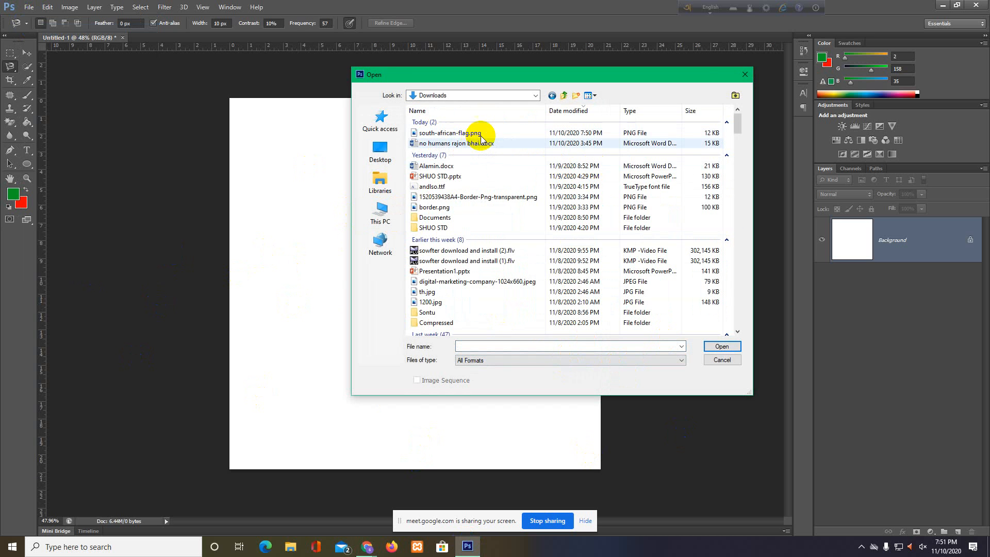
pyautogui.click(488, 136)
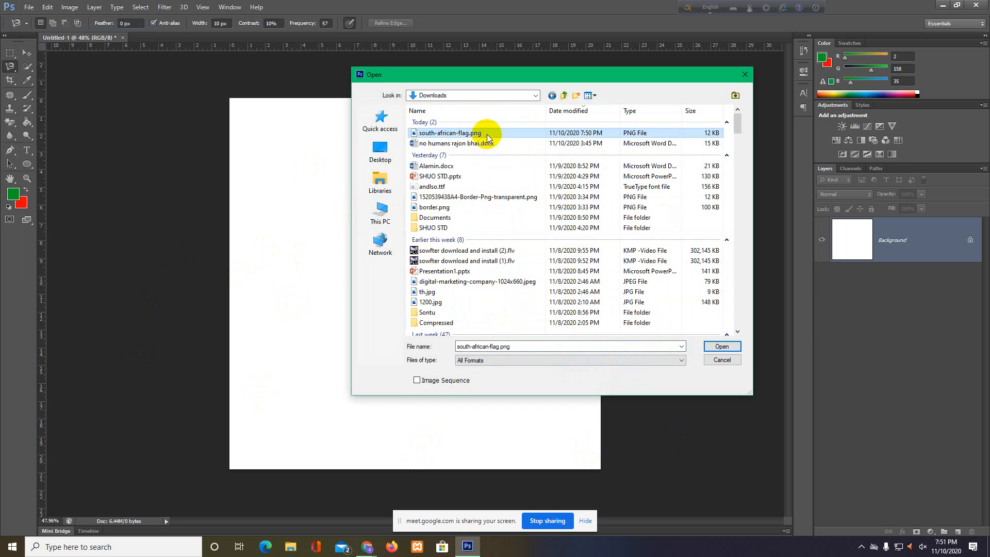
pyautogui.click(714, 348)
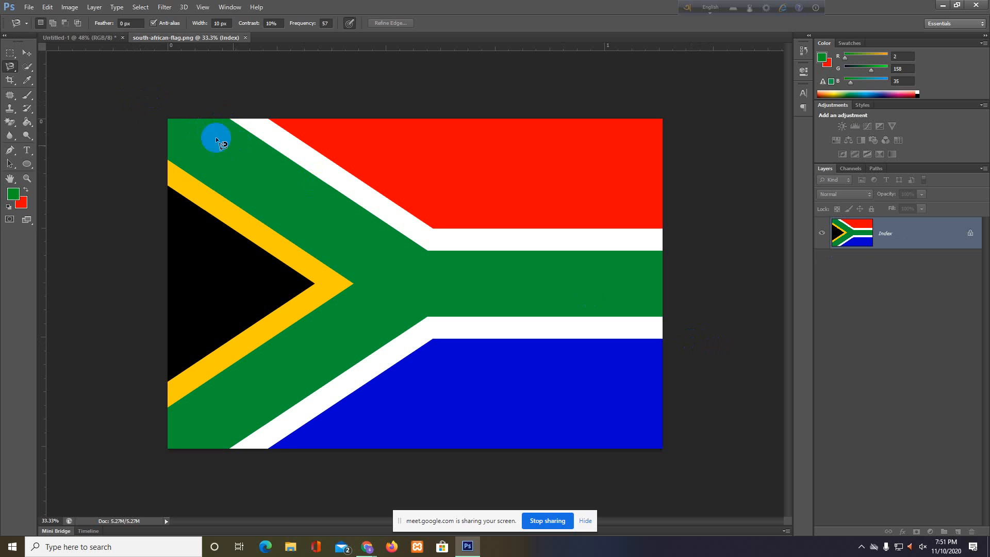
# Compare the blank Untitled-1 canvas with the separately opened south-african-flag.png document.
pyautogui.click(92, 38)
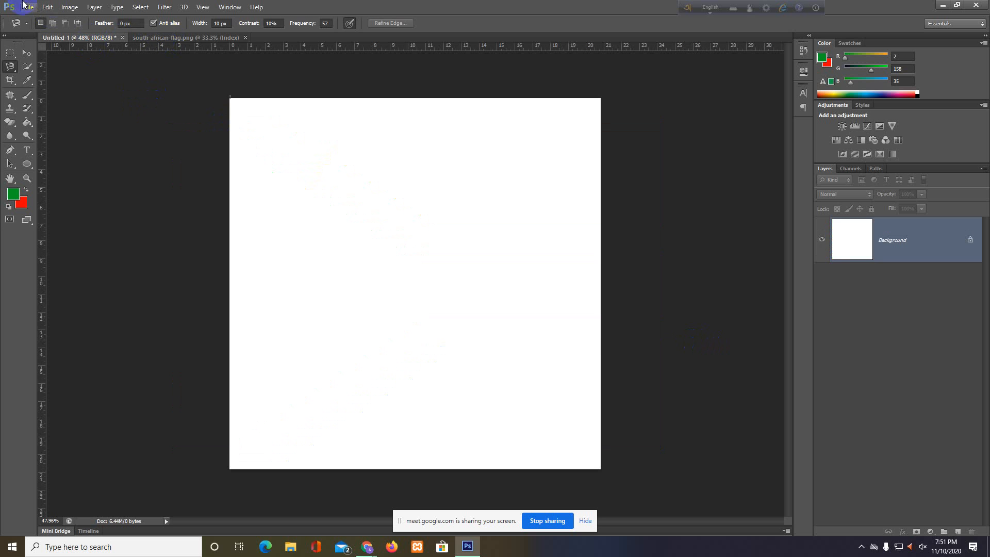
pyautogui.click(148, 39)
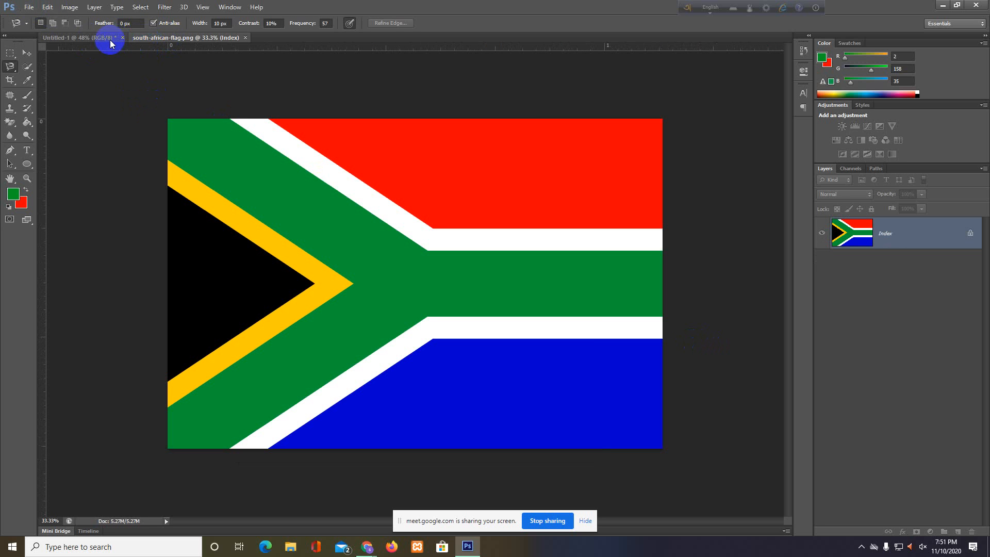
pyautogui.click(80, 40)
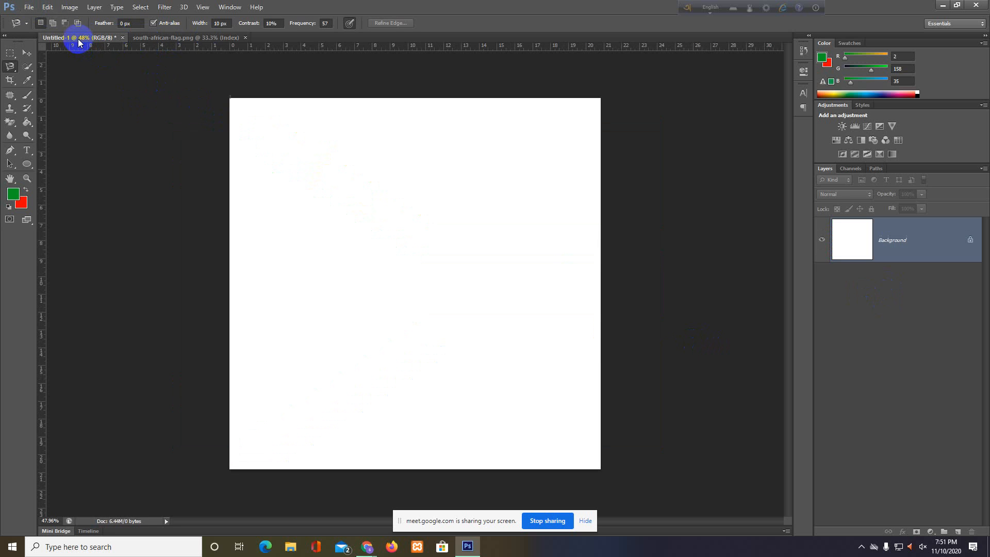
pyautogui.click(172, 40)
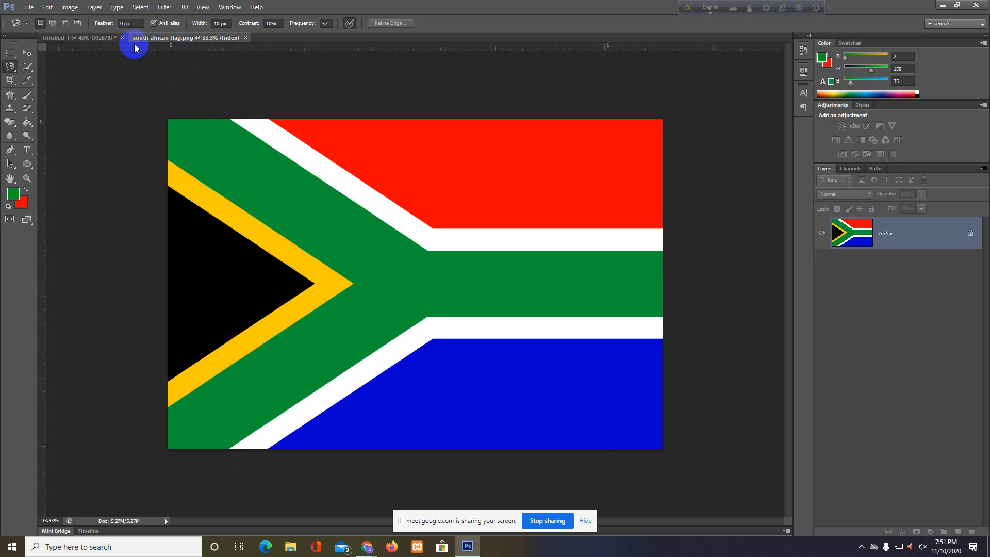
# Place south-african-flag.png from Downloads into the blank Untitled-1 document.
pyautogui.click(83, 40)
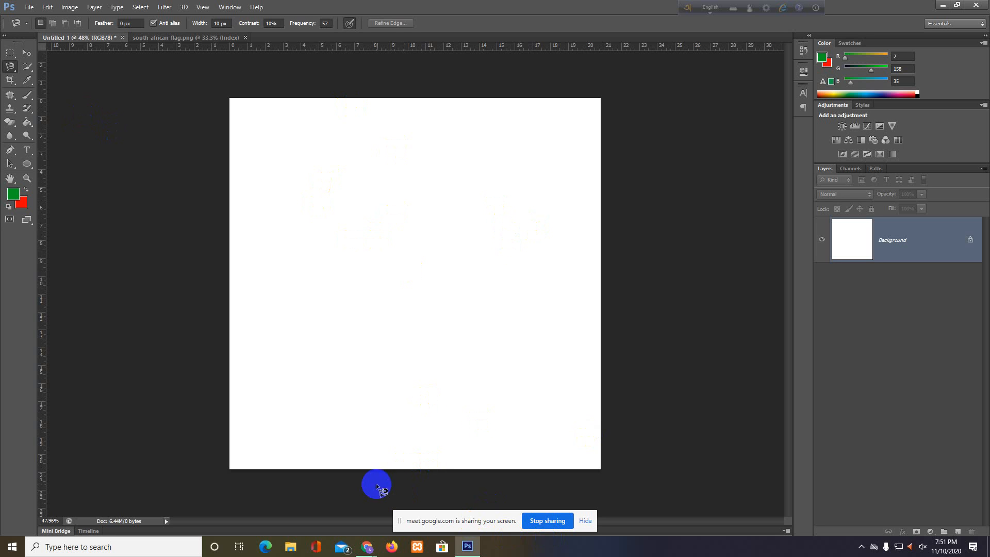
pyautogui.click(28, 7)
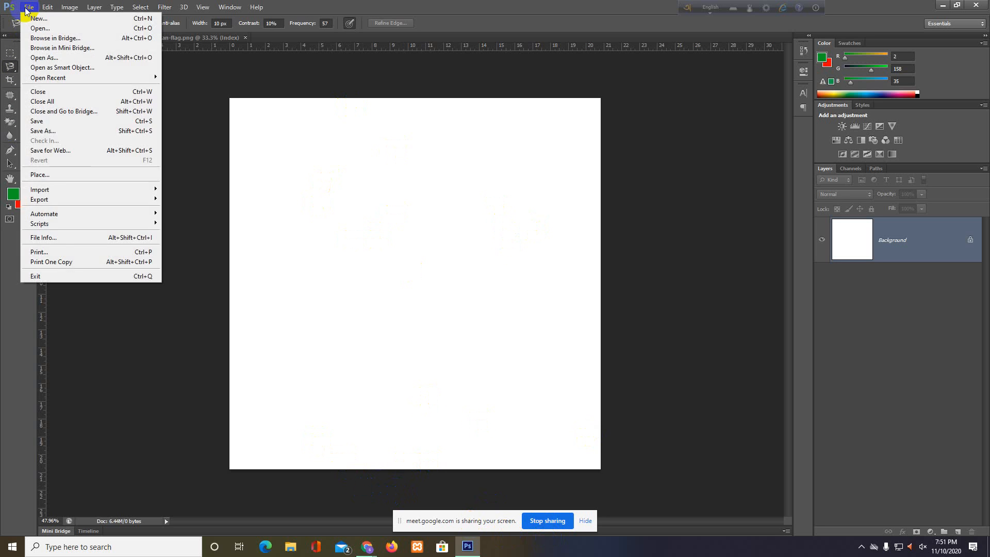
pyautogui.click(48, 177)
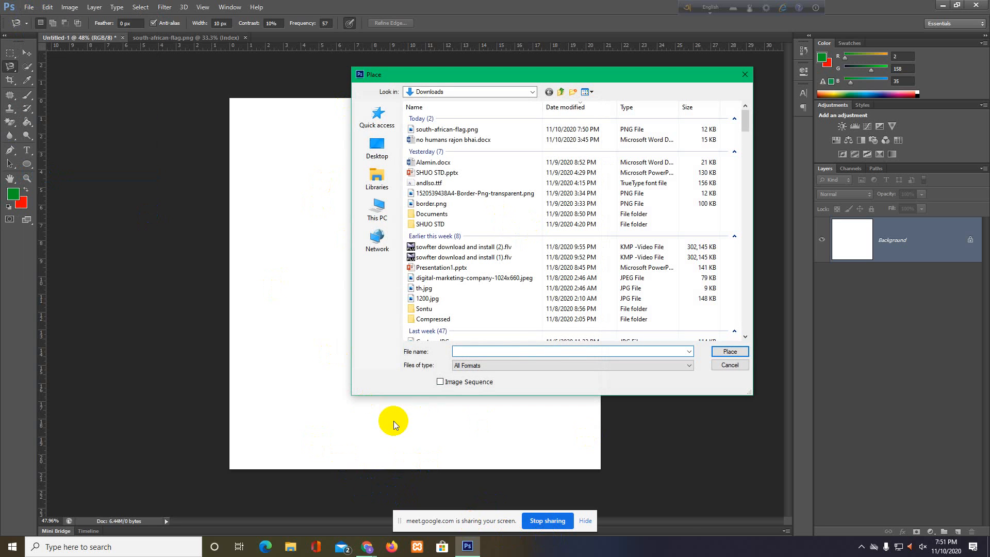
pyautogui.click(445, 131)
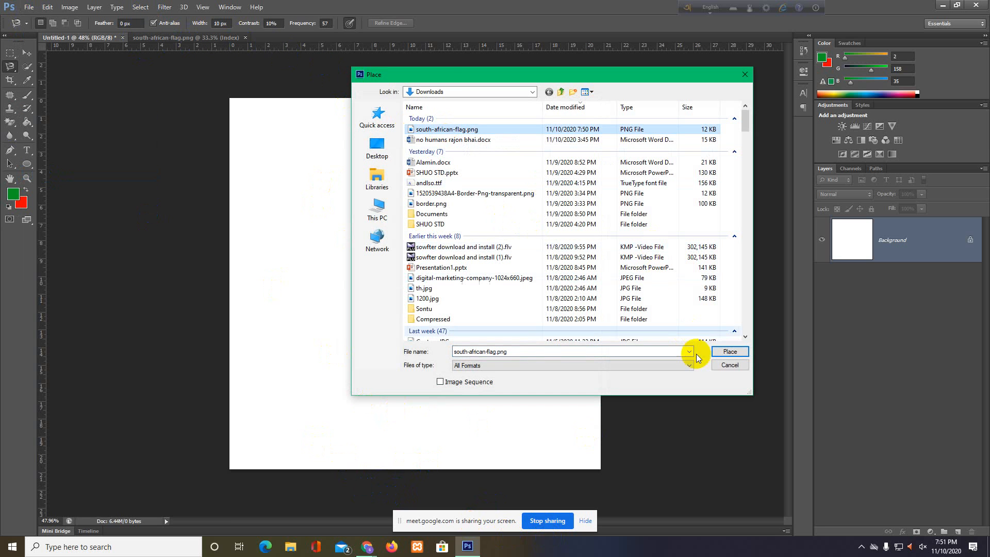
pyautogui.click(724, 353)
pyautogui.click(724, 354)
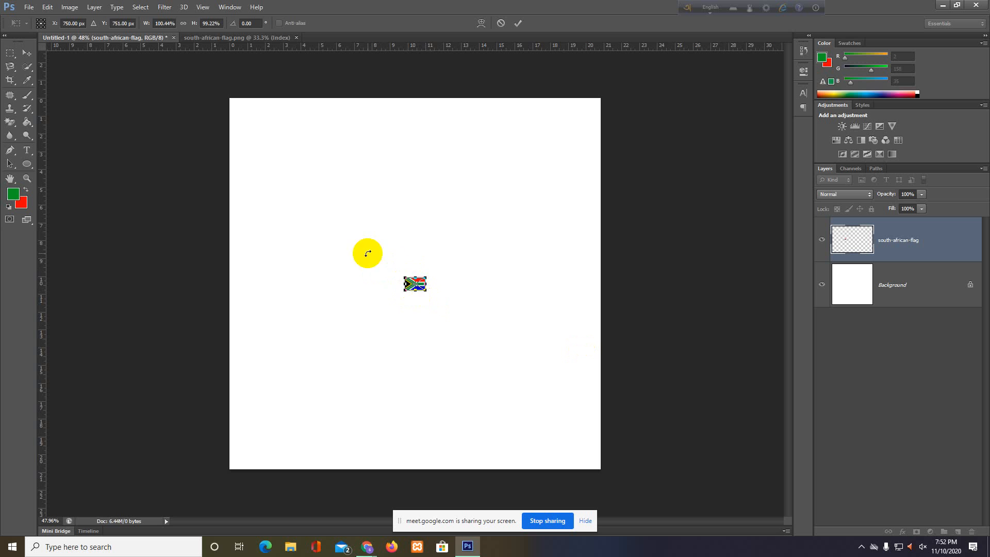
# Close Untitled-1 without saving its changes, and close the south-african-flag.png document.
pyautogui.click(217, 38)
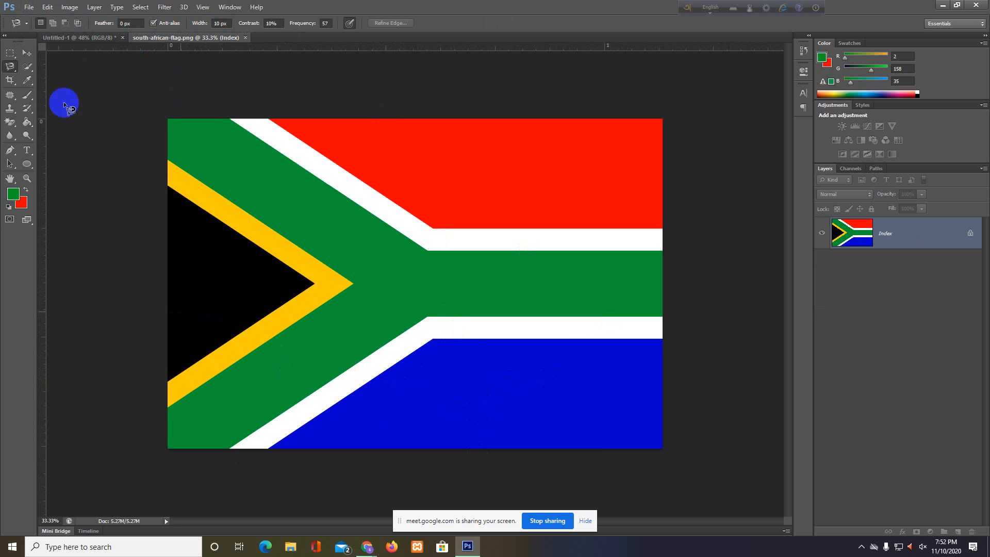
pyautogui.click(66, 37)
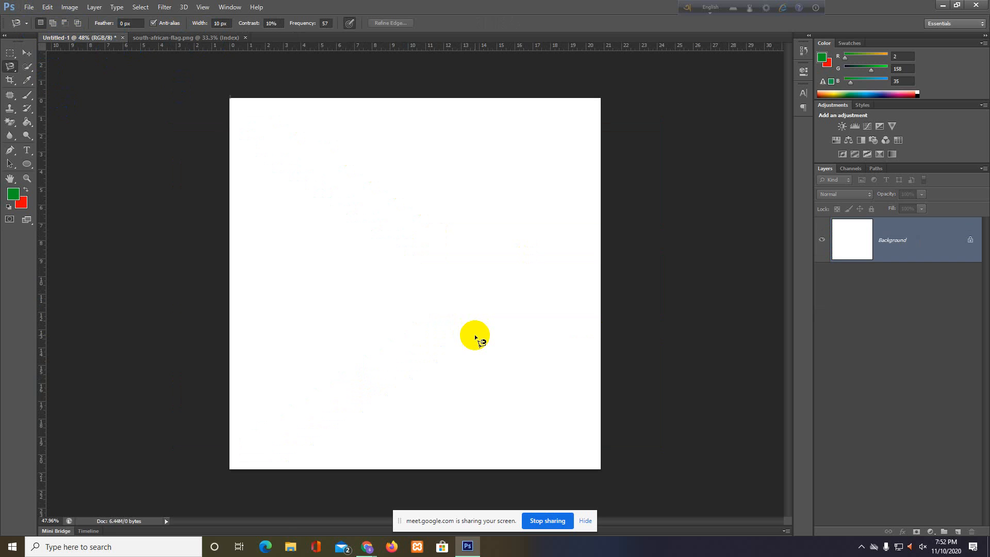
pyautogui.click(167, 38)
pyautogui.click(111, 38)
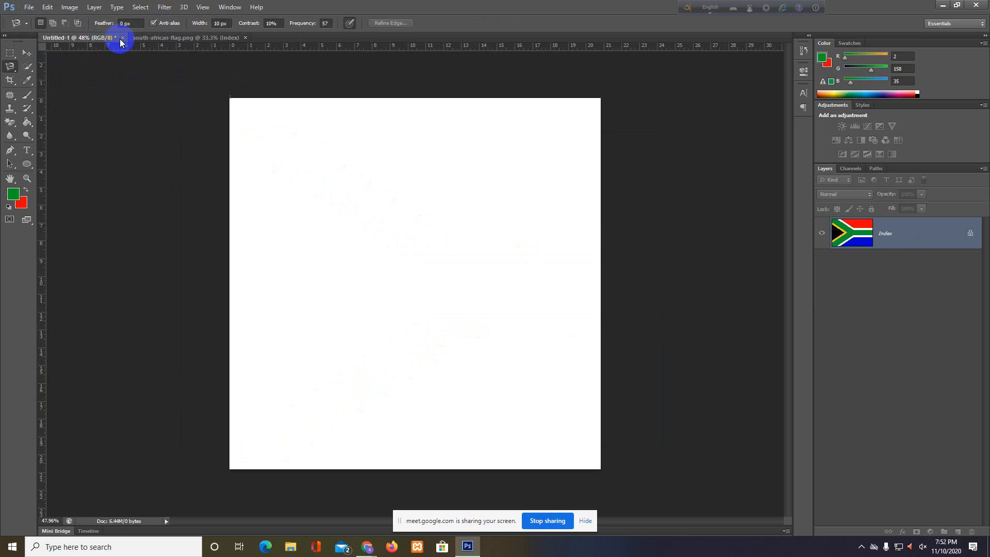
pyautogui.click(122, 38)
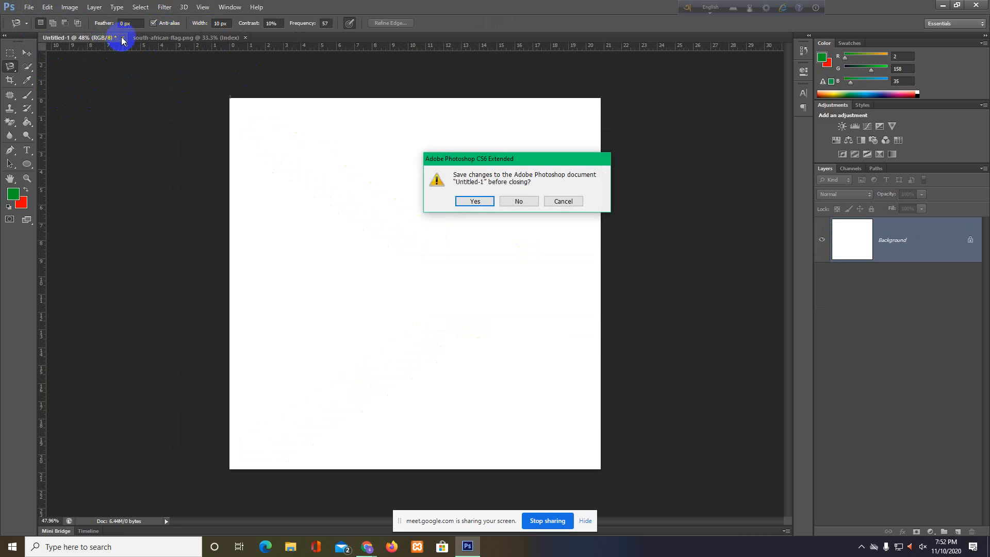
pyautogui.click(512, 204)
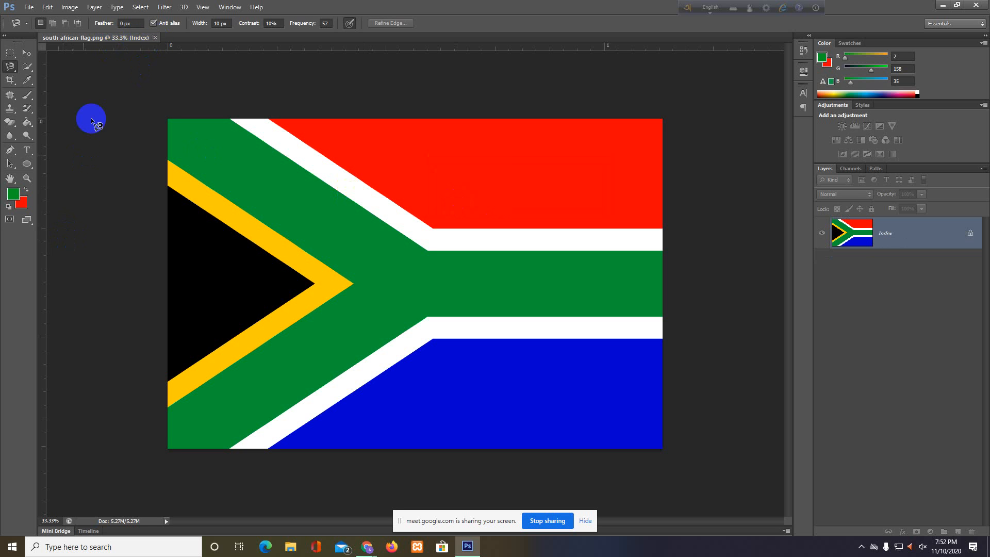
pyautogui.click(155, 38)
# Open south-african-flag.png from Downloads again with no other document open.
pyautogui.click(26, 7)
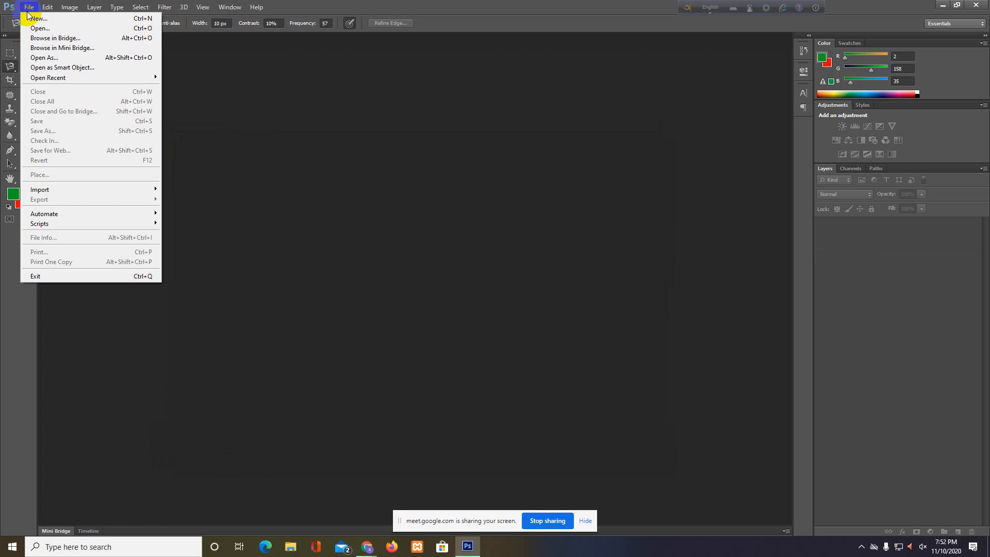
pyautogui.click(36, 27)
pyautogui.click(439, 134)
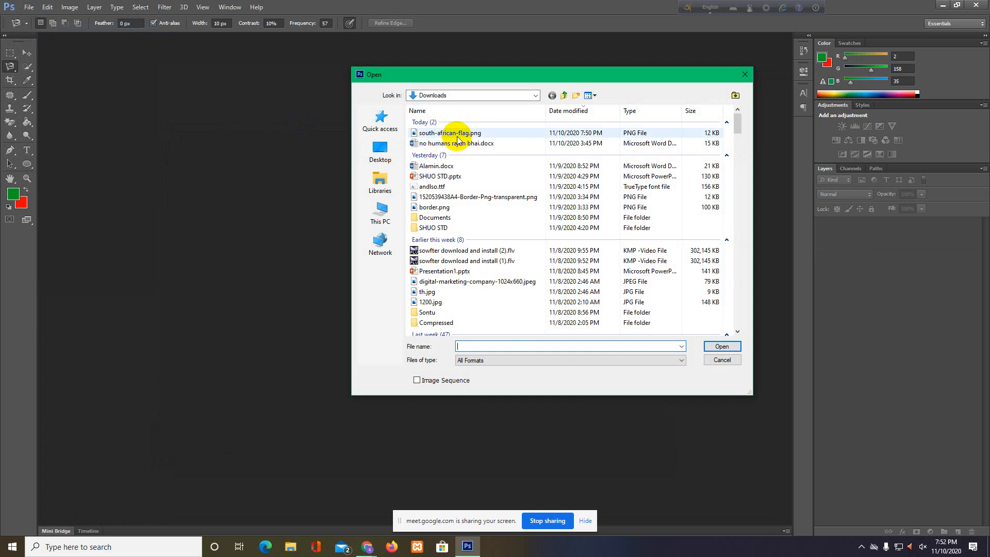
pyautogui.click(721, 347)
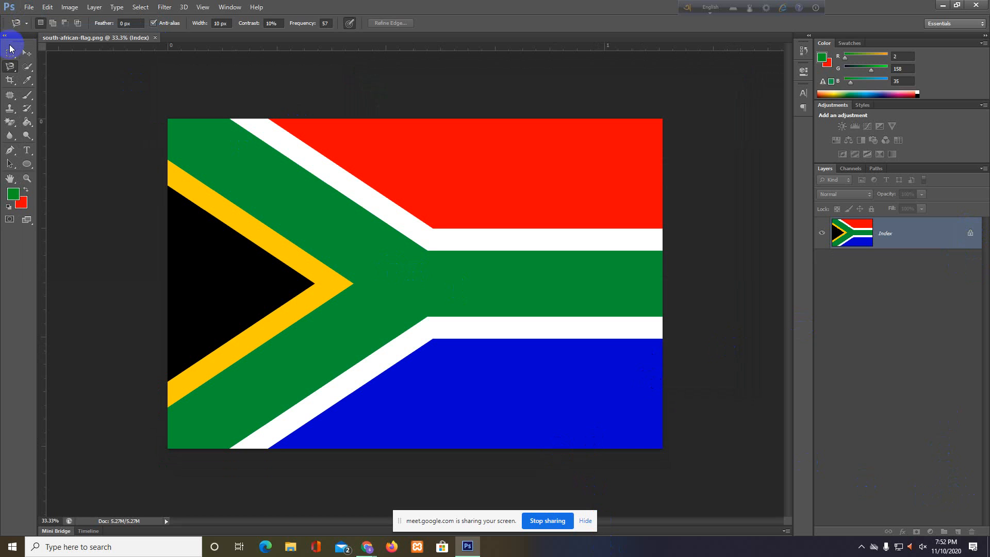
# Activate the Move tool, review the file commands available for the flag image, and close its document.
pyautogui.click(28, 53)
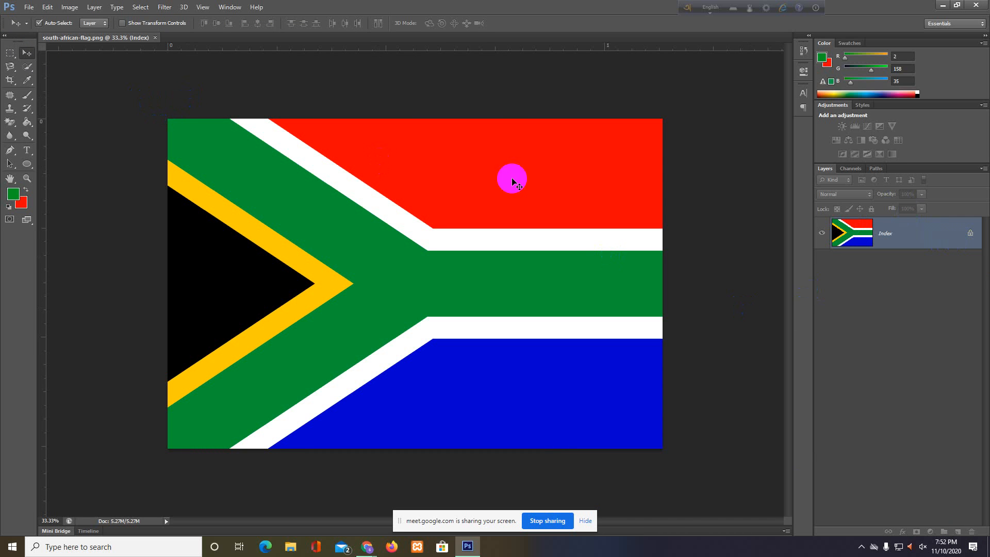
pyautogui.click(25, 7)
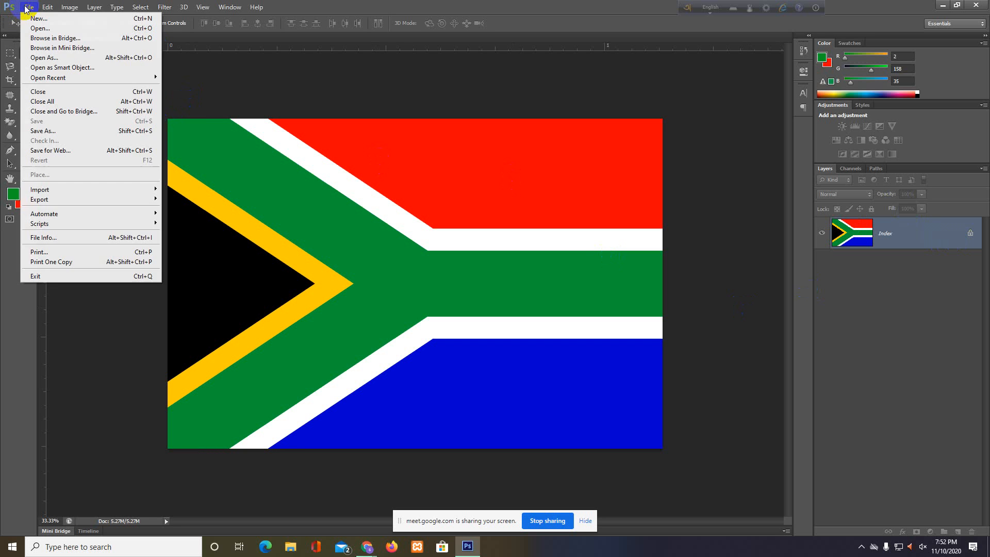
pyautogui.click(274, 155)
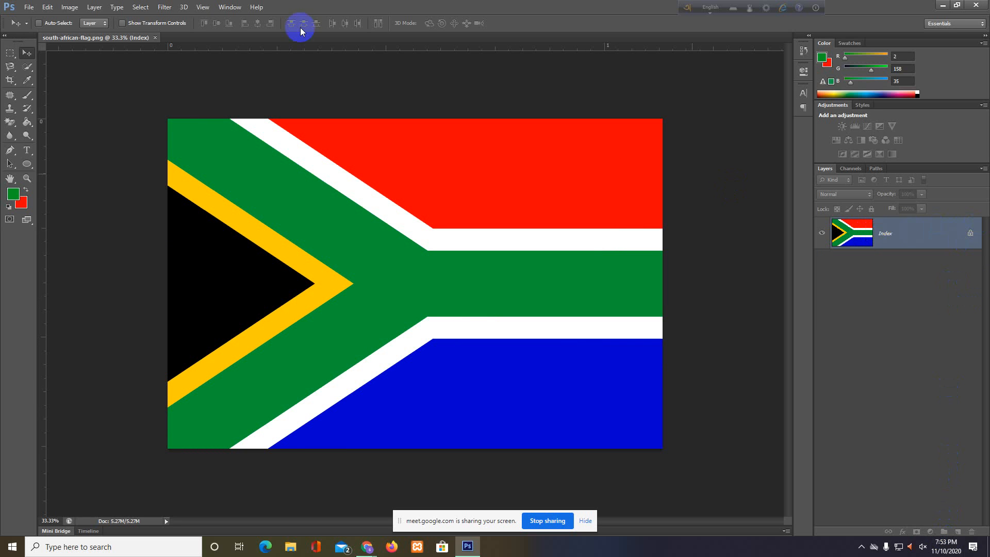
pyautogui.click(155, 38)
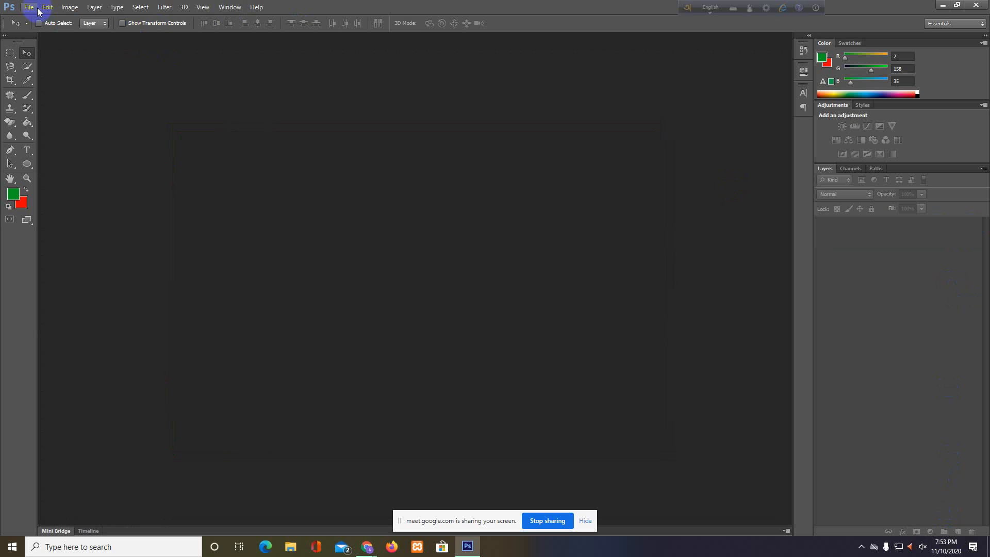
# Create a new 1500 × 1500 pixel RGB document at 72 pixels/inch with a white background.
pyautogui.click(33, 8)
pyautogui.click(30, 7)
pyautogui.click(30, 7)
pyautogui.click(31, 21)
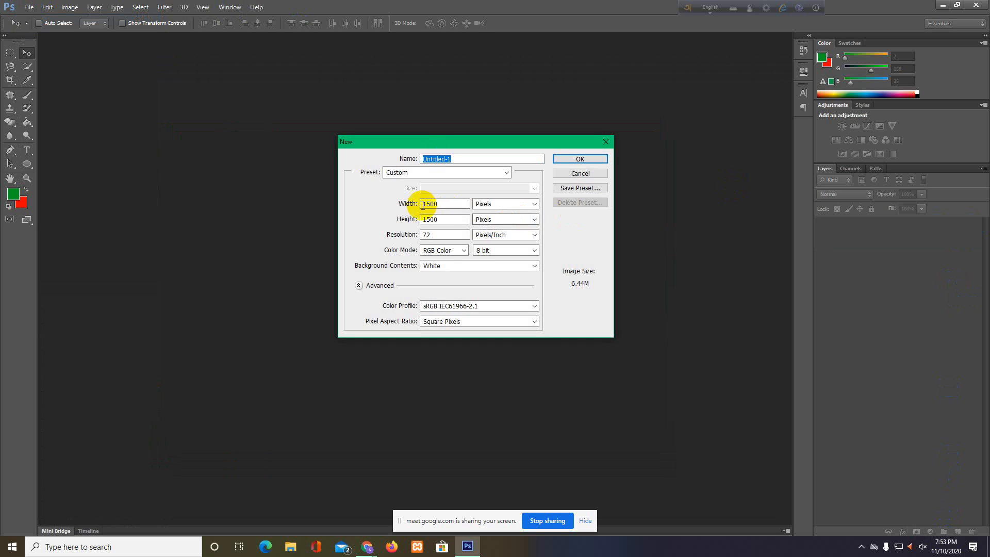
pyautogui.click(570, 160)
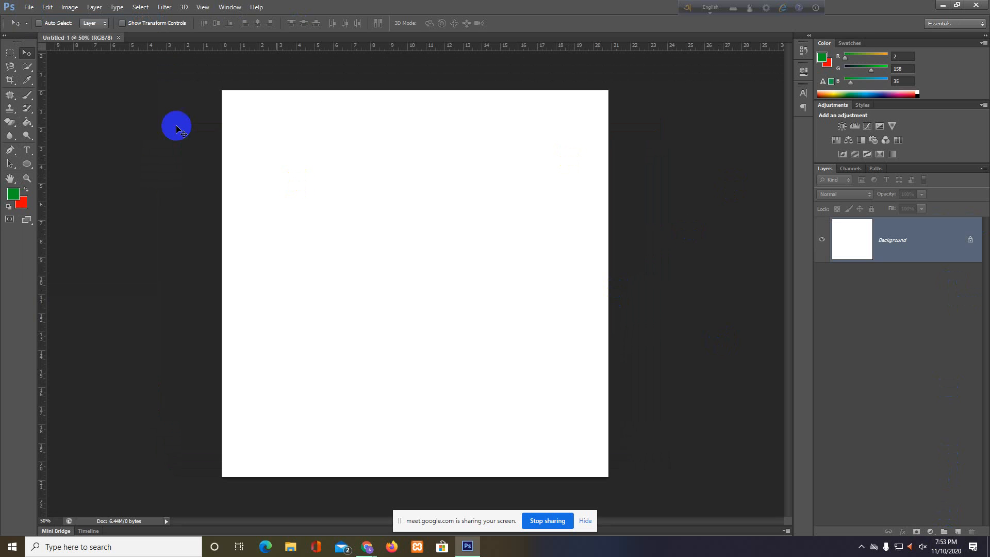
# Place south-african-flag.png from Downloads into the blank white document.
pyautogui.click(28, 8)
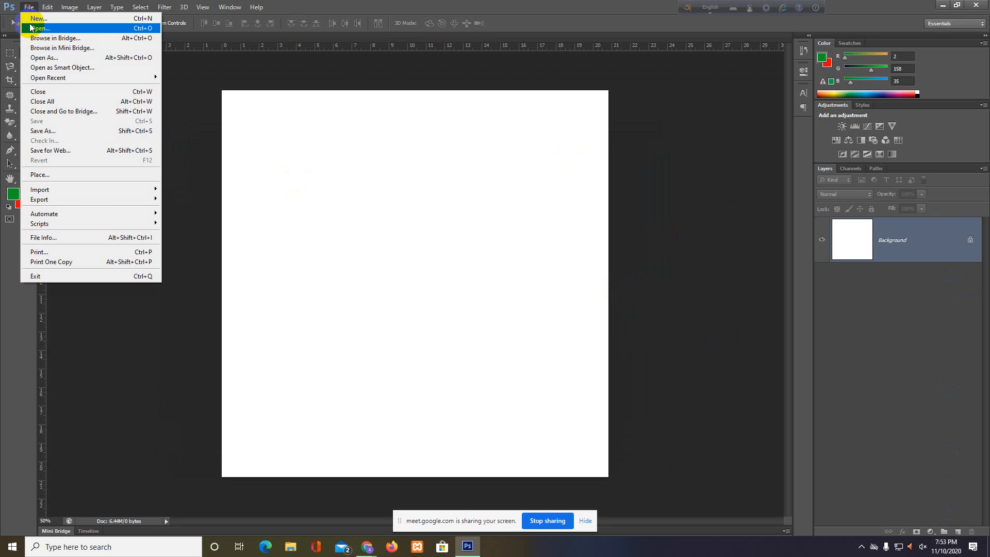
pyautogui.click(41, 175)
pyautogui.click(423, 129)
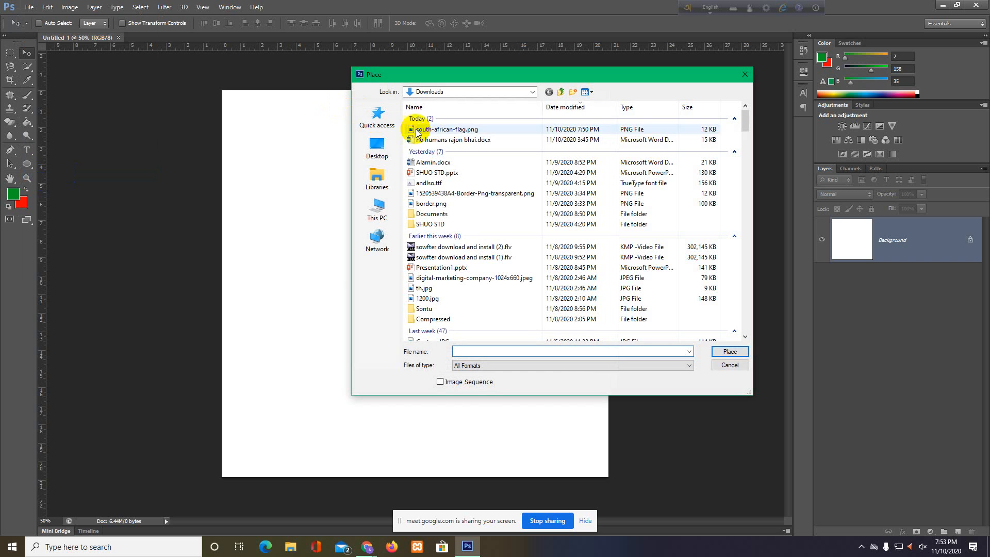
pyautogui.click(730, 352)
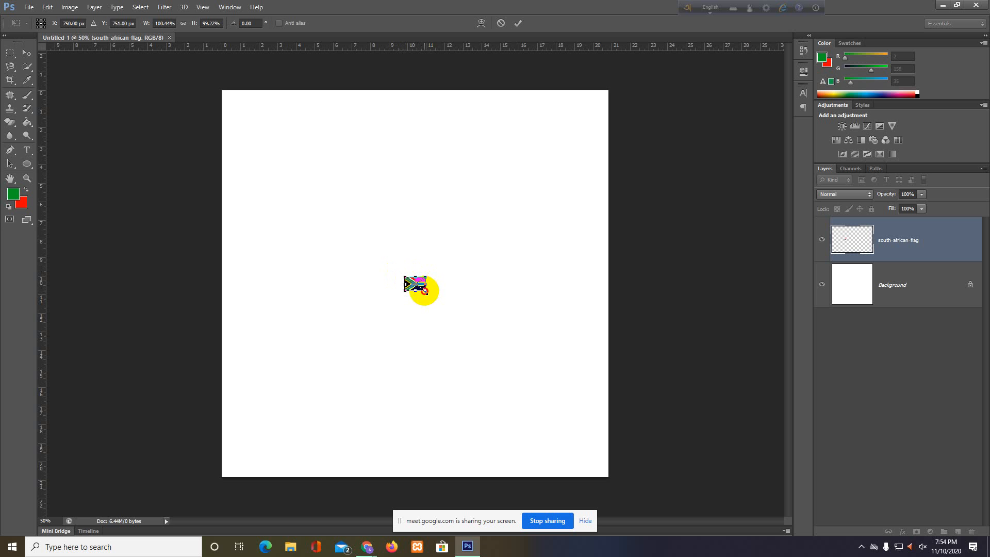
# Enlarge the placed flag from its centre to span the full canvas width, apply the placement, and nudge it slightly up.
pyautogui.moveTo(426, 293); pyautogui.dragTo(603, 413)
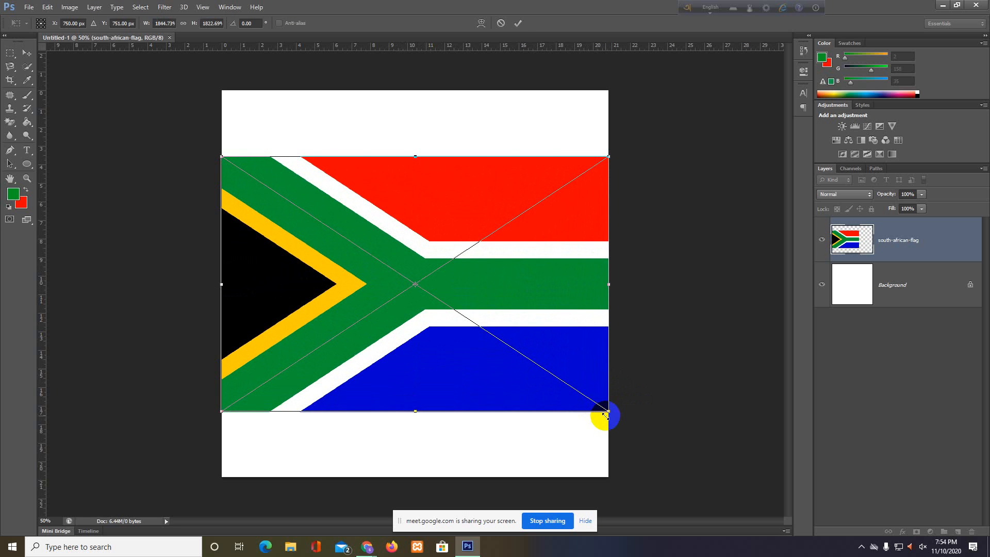
pyautogui.click(518, 23)
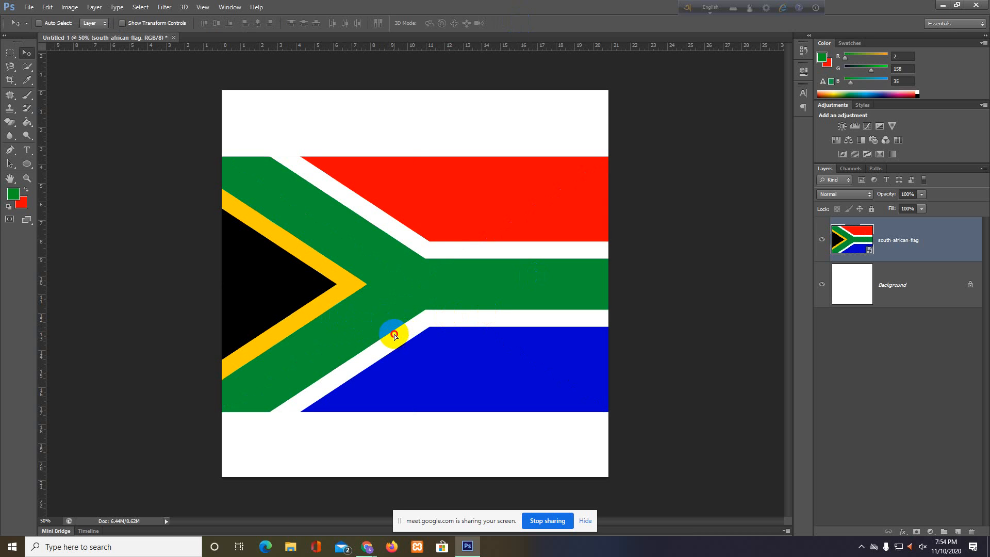
pyautogui.moveTo(390, 333)
pyautogui.mouseDown()
pyautogui.moveTo(390, 274)
pyautogui.moveTo(393, 338)
pyautogui.mouseUp()
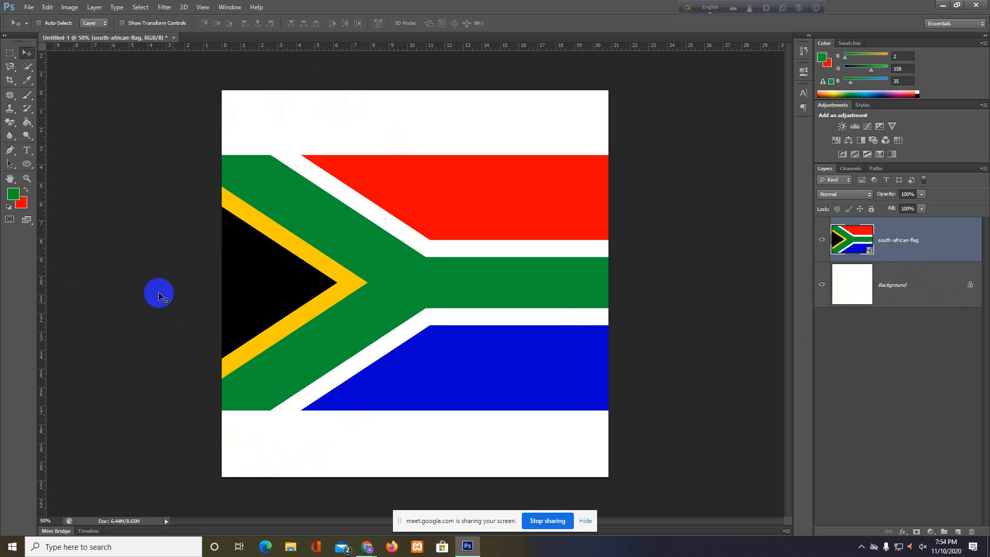
# Crop the canvas to the flag's upper and lower edges with the Crop tool, then return to the Move tool.
pyautogui.click(8, 82)
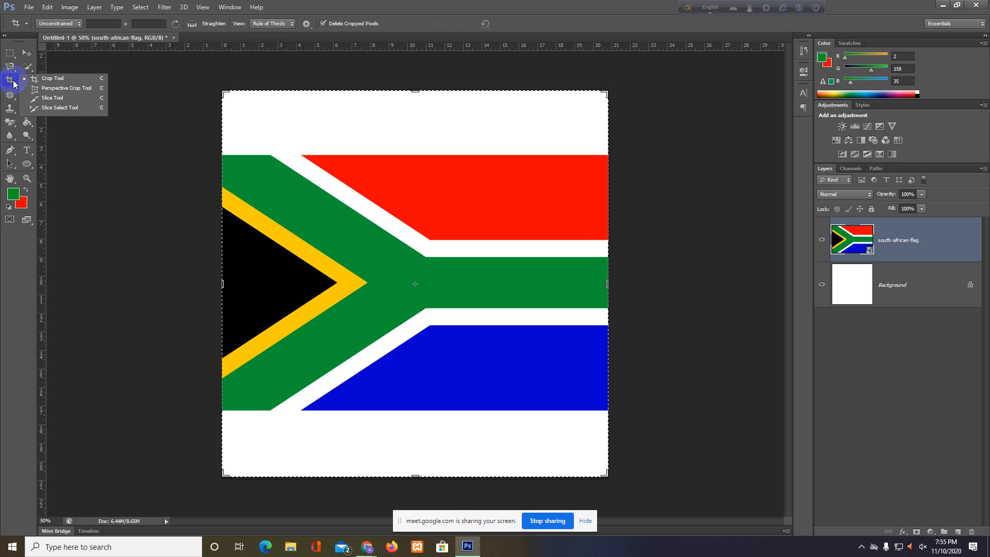
pyautogui.click(50, 79)
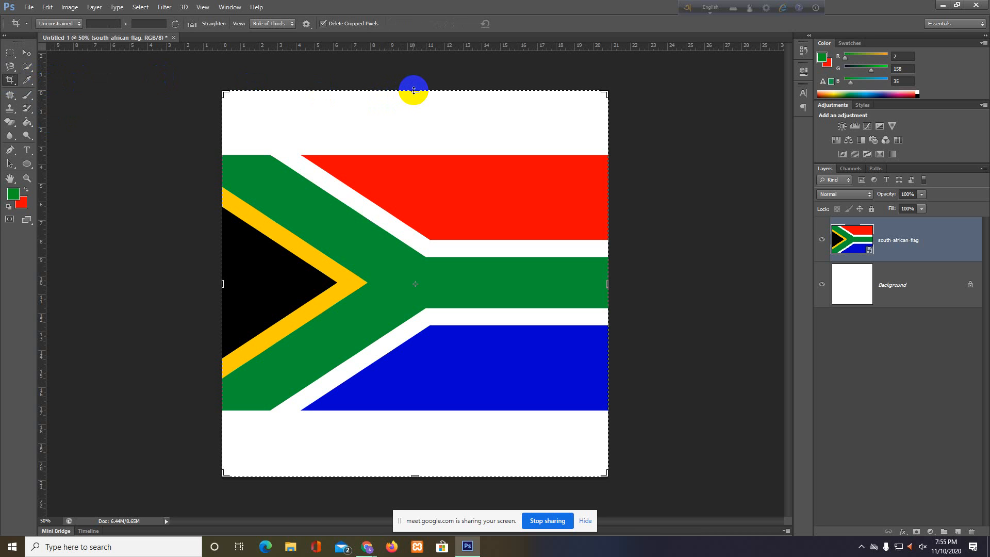
pyautogui.moveTo(413, 90); pyautogui.dragTo(419, 124)
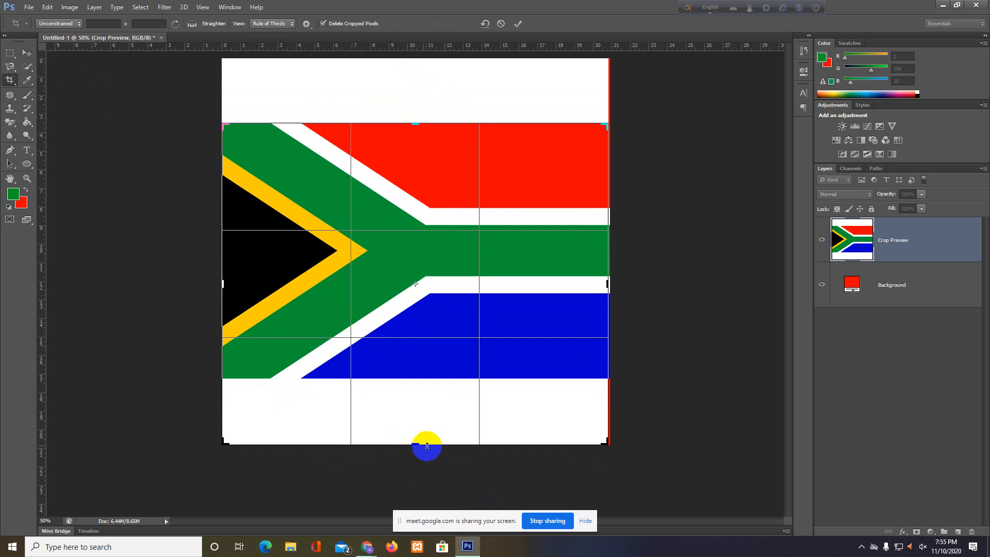
pyautogui.moveTo(418, 446); pyautogui.dragTo(409, 413)
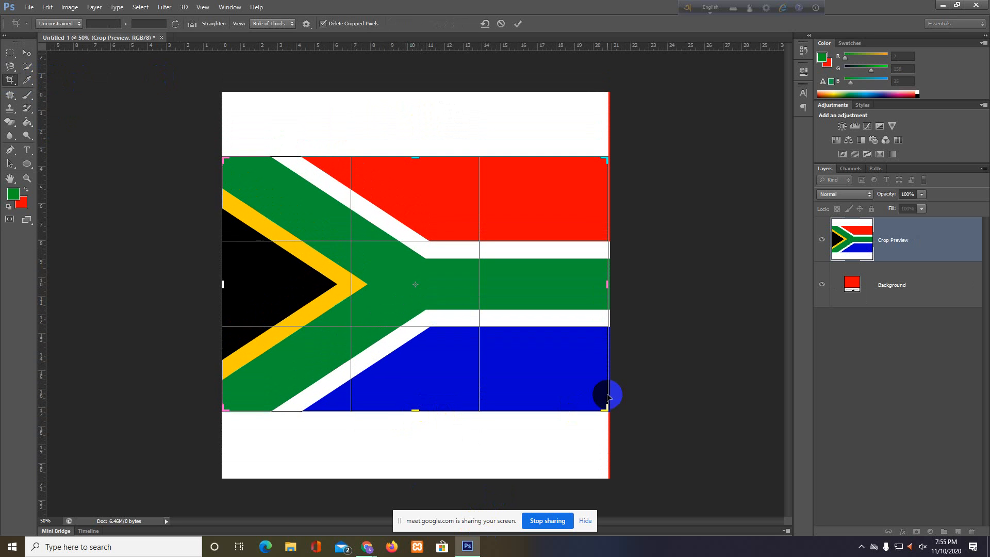
pyautogui.click(519, 23)
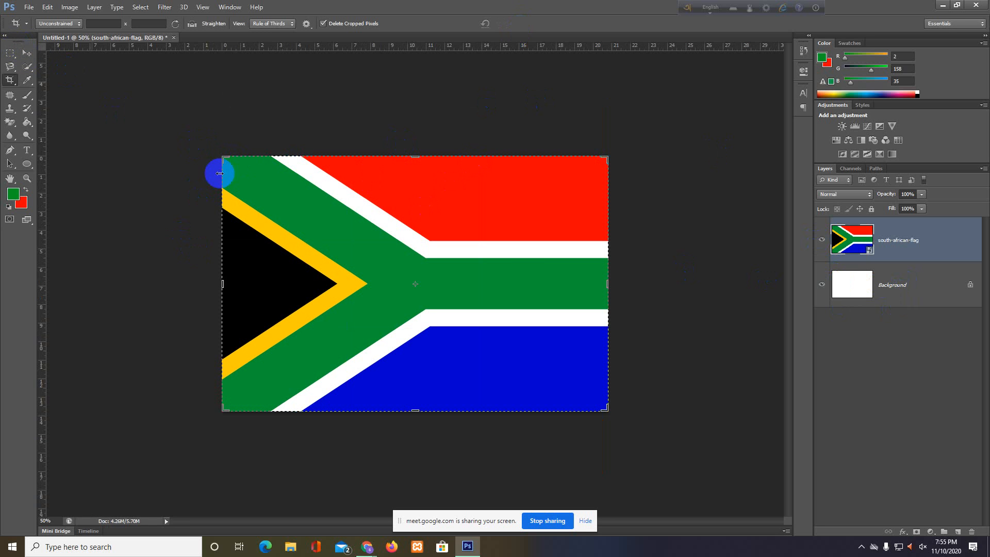
pyautogui.click(28, 52)
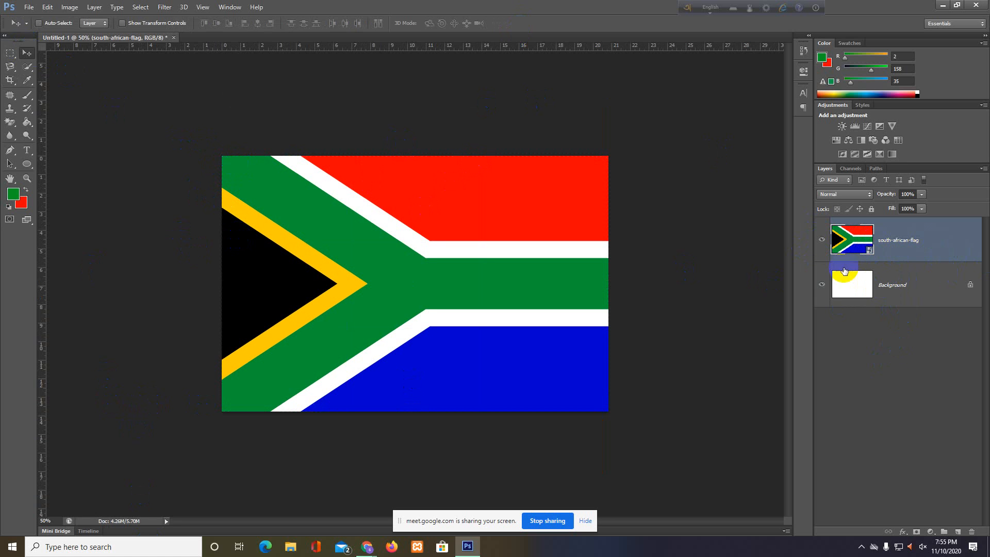
# Toggle the south-african-flag layer's visibility off and on to compare it with the white background, leaving it visible.
pyautogui.click(822, 241)
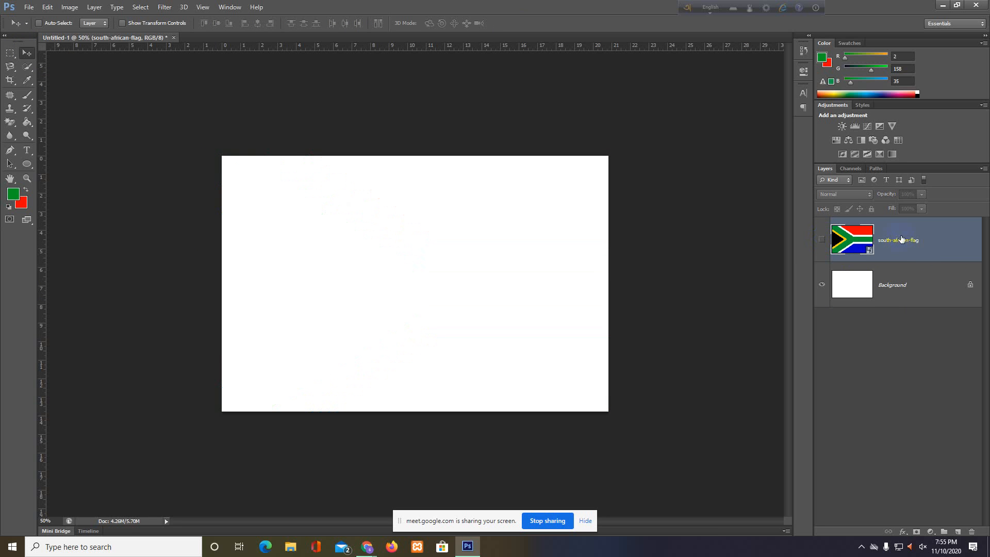
pyautogui.click(820, 238)
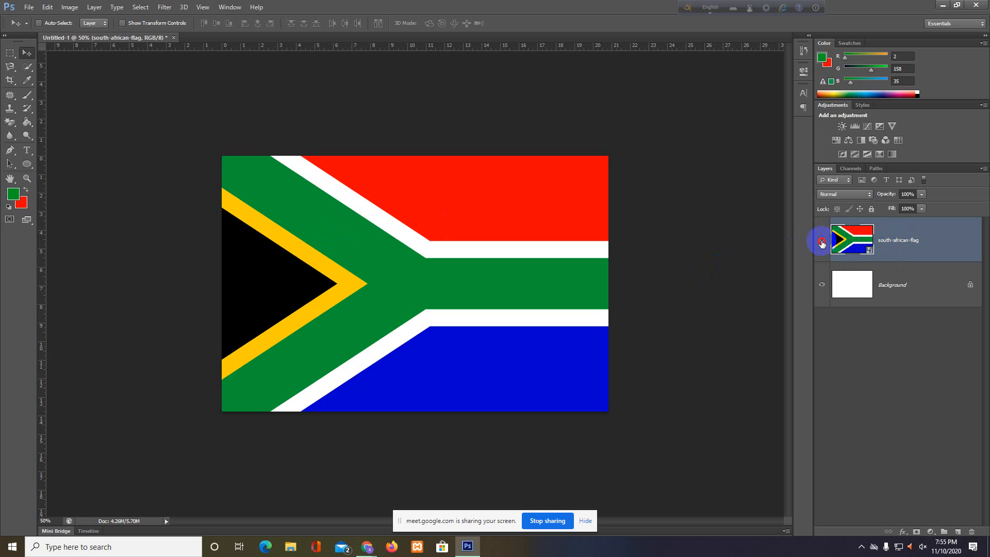
pyautogui.click(822, 242)
pyautogui.click(821, 242)
pyautogui.click(821, 240)
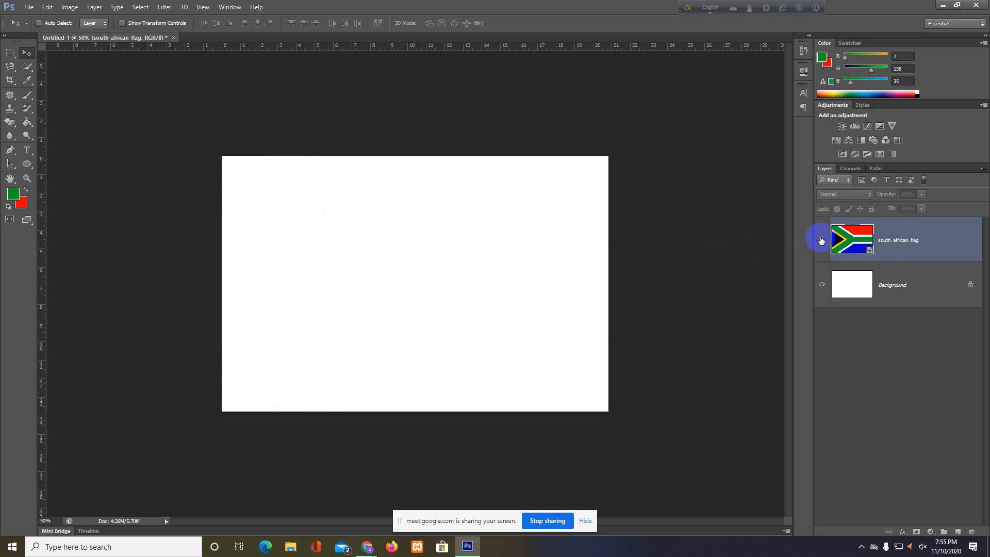
pyautogui.click(821, 241)
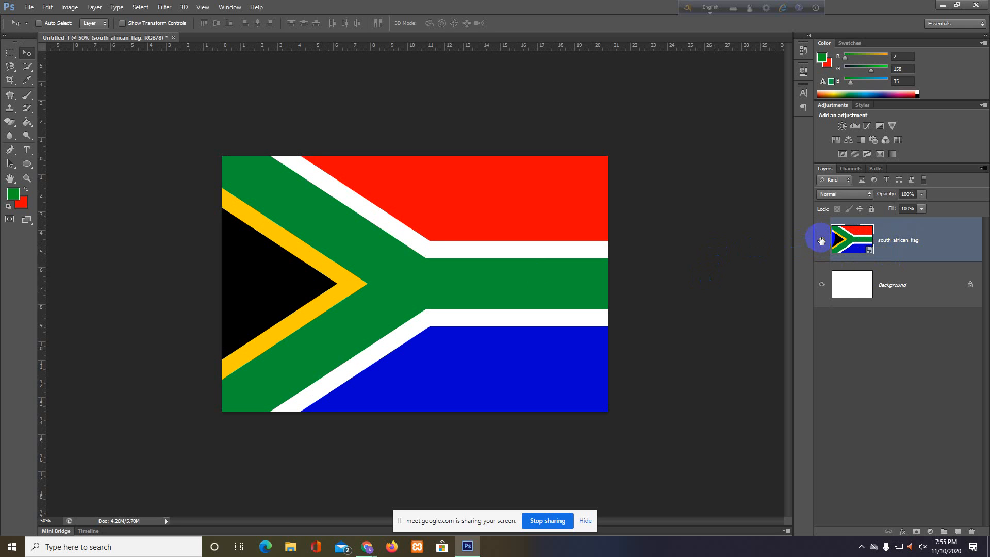
# Add a new empty layer above the flag and select the whole canvas with the Rectangular Marquee tool.
pyautogui.click(959, 531)
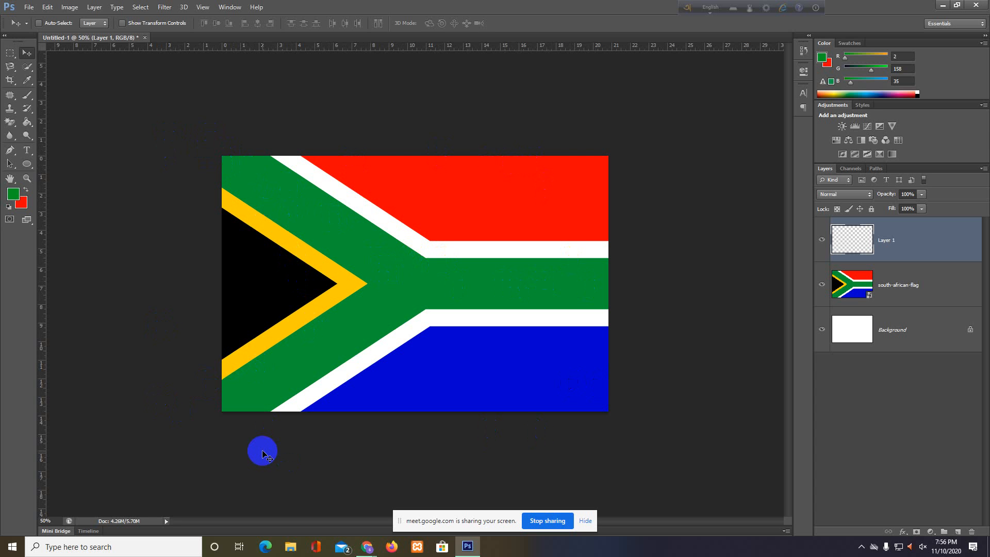
pyautogui.click(7, 53)
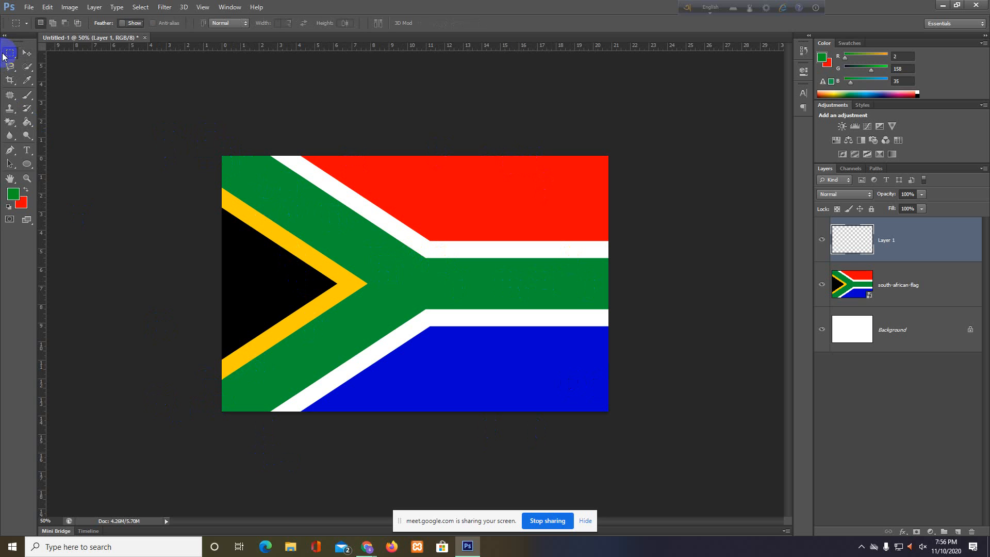
pyautogui.moveTo(3, 57); pyautogui.dragTo(62, 49)
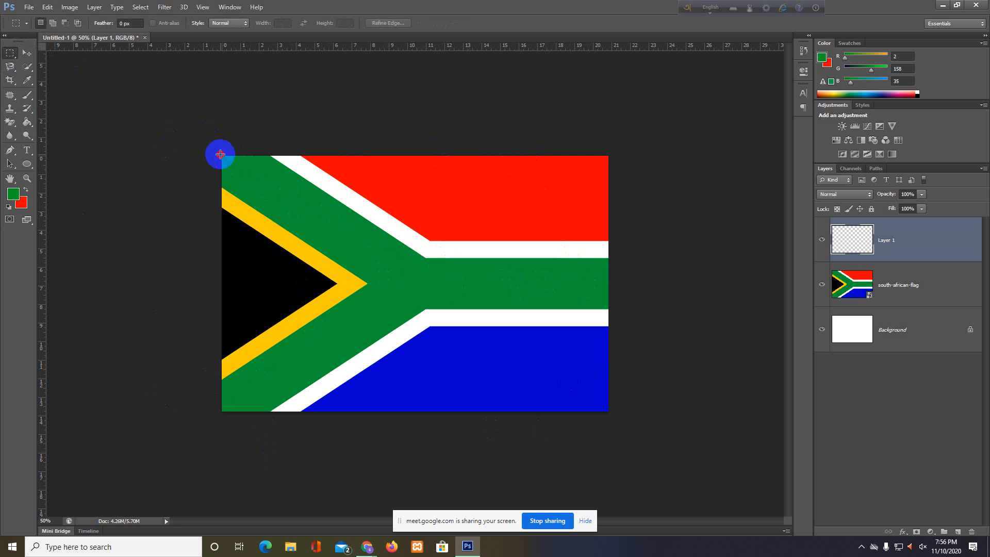
pyautogui.moveTo(221, 154); pyautogui.dragTo(627, 421)
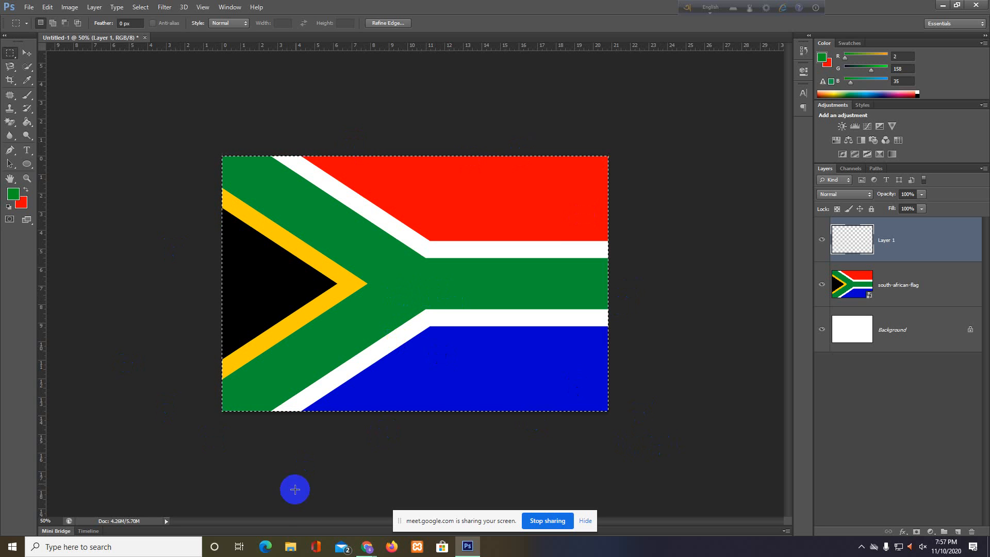
pyautogui.click(367, 547)
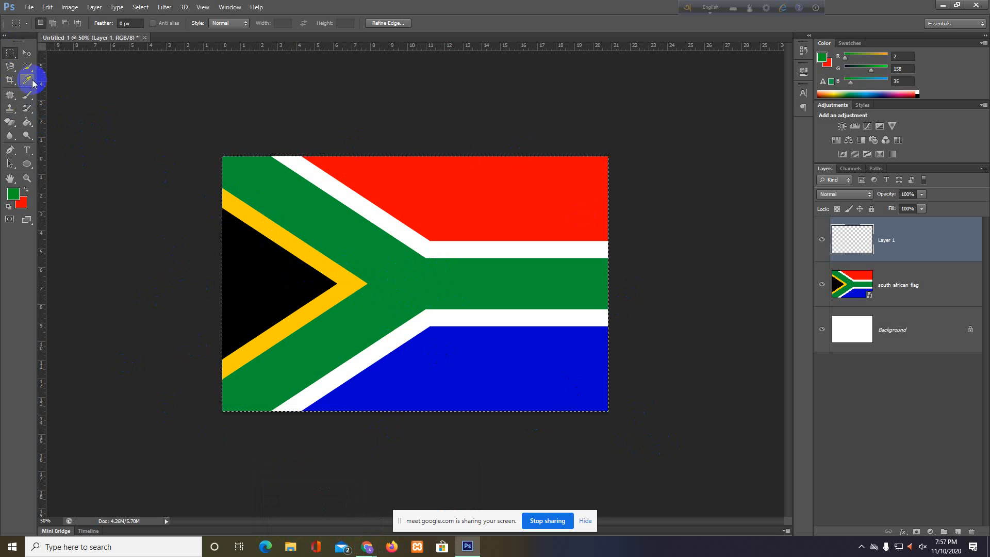
# Sample the flag's blue, red, black and finally green with the Eyedropper tool, and fill the selection on the new layer with the green.
pyautogui.moveTo(30, 84); pyautogui.dragTo(57, 82)
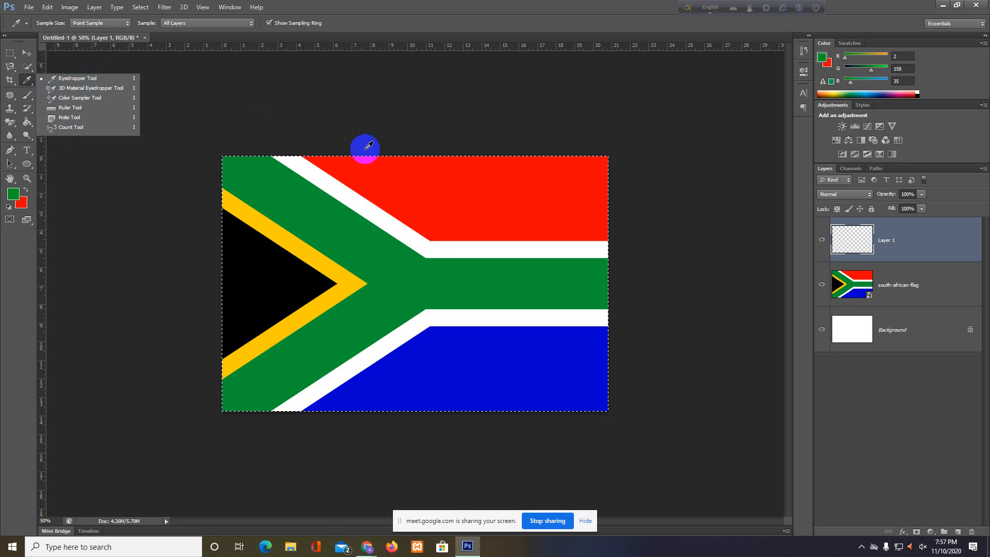
pyautogui.click(62, 80)
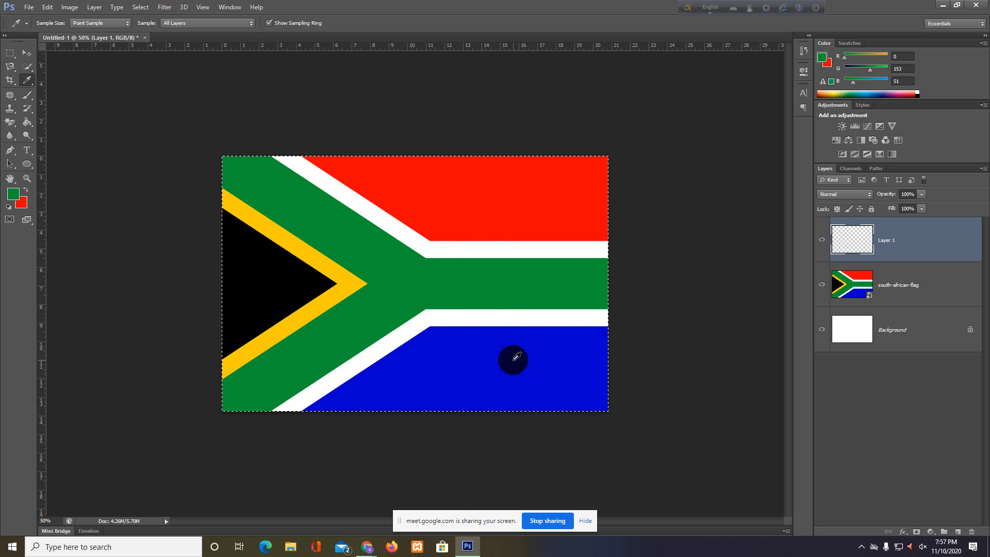
pyautogui.click(515, 356)
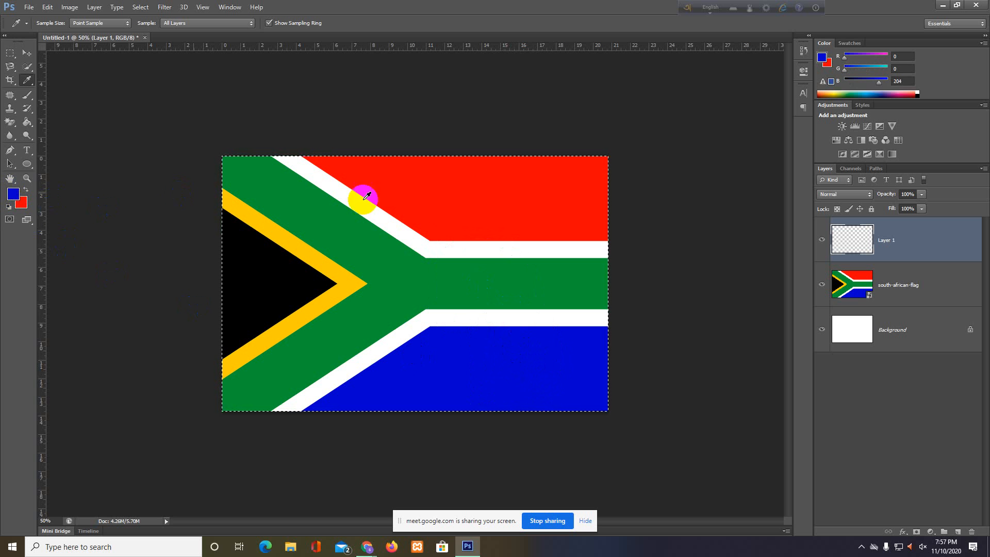
pyautogui.click(489, 202)
pyautogui.click(9, 196)
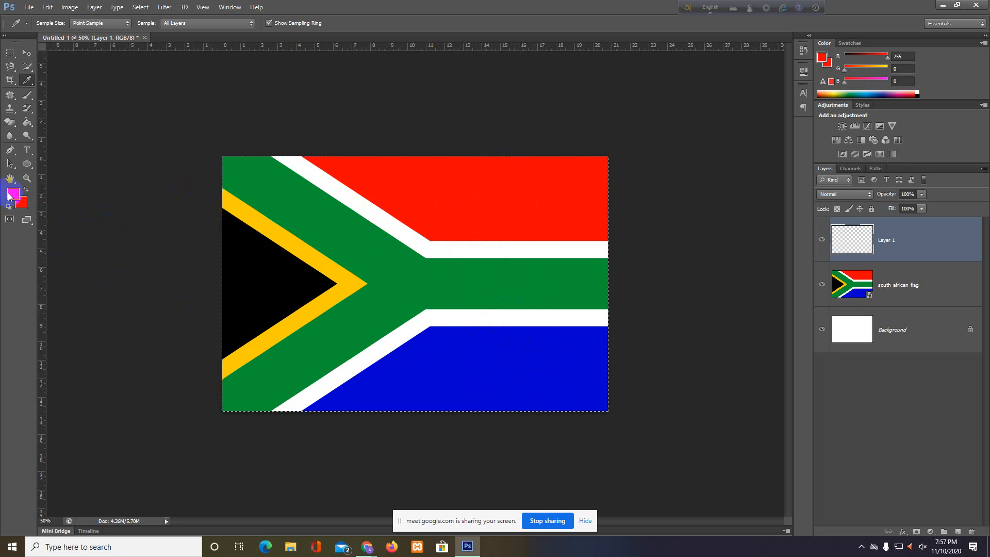
pyautogui.click(265, 272)
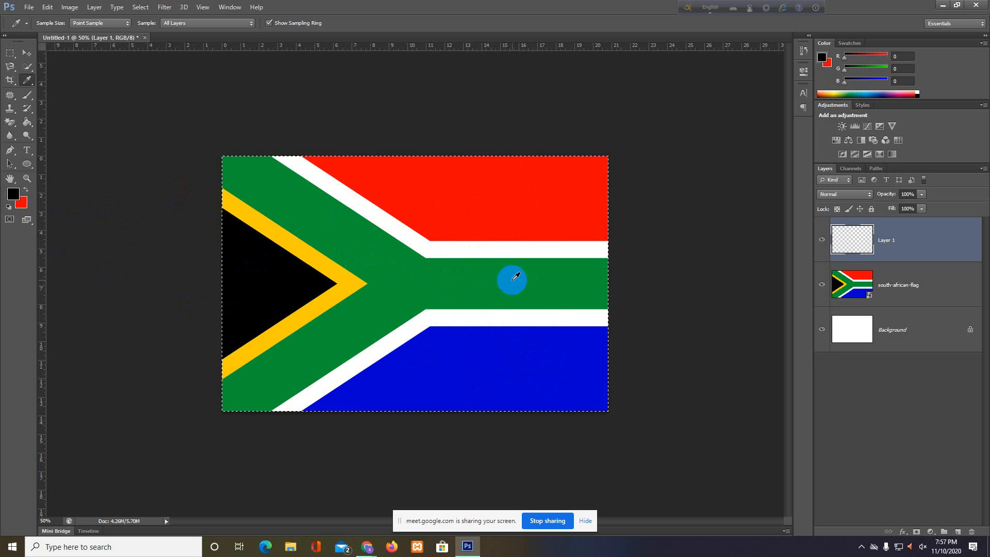
pyautogui.click(516, 277)
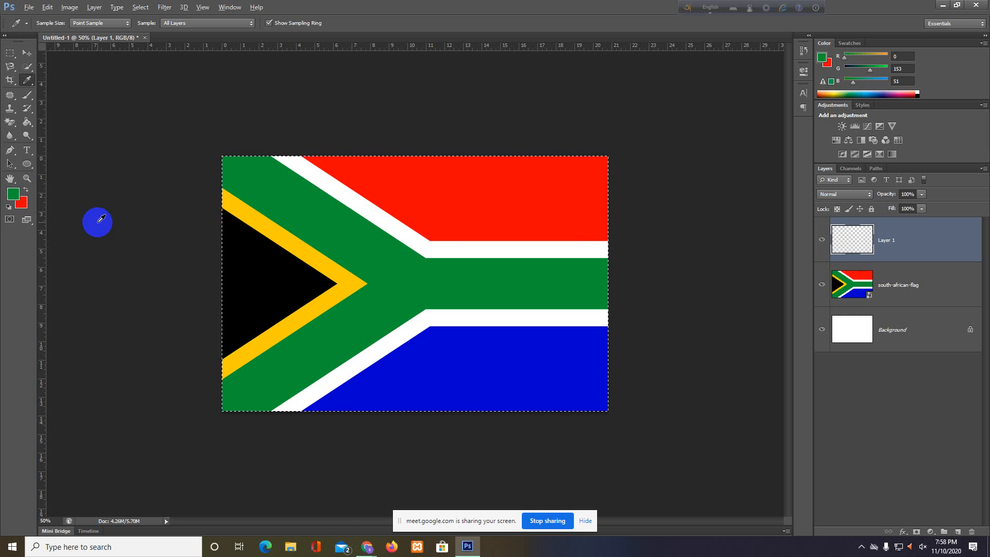
pyautogui.hotkey('alt', 'BackSpace')
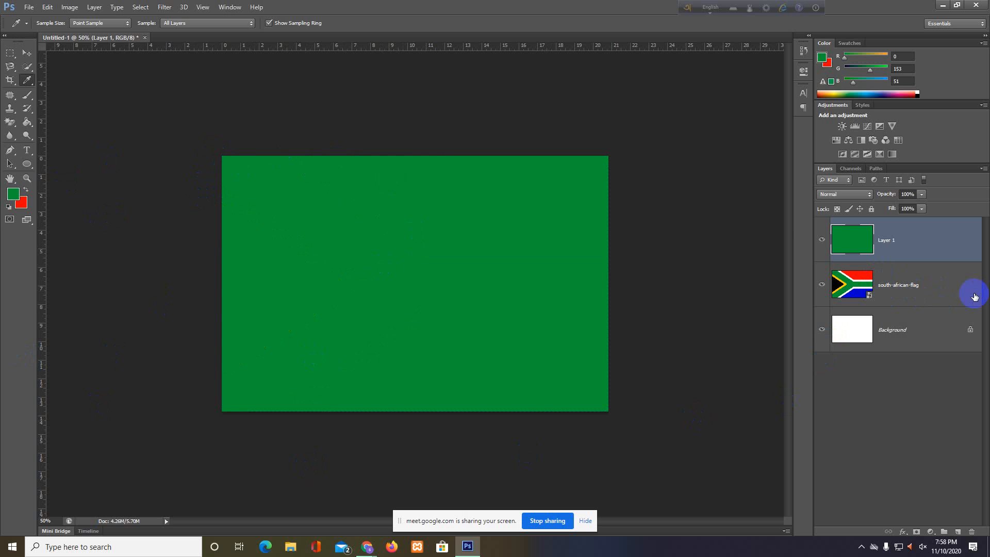
# Hide the green-filled layer and add another empty layer above it.
pyautogui.click(822, 239)
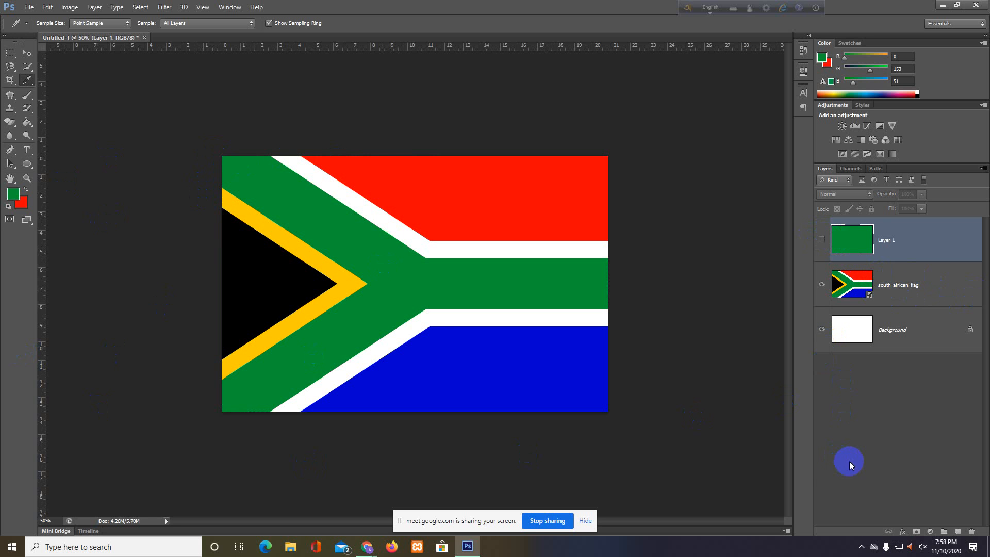
pyautogui.click(958, 531)
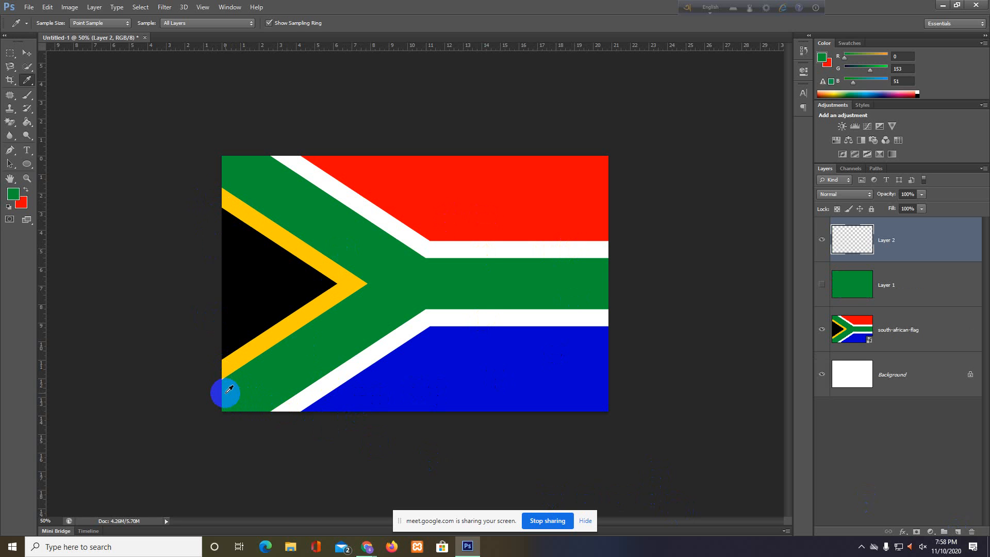
pyautogui.click(8, 54)
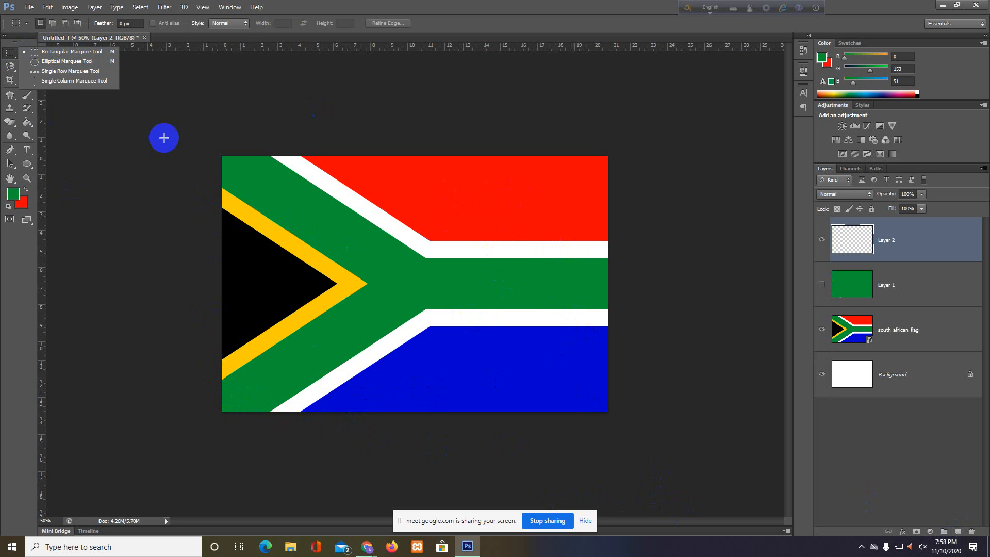
pyautogui.click(12, 66)
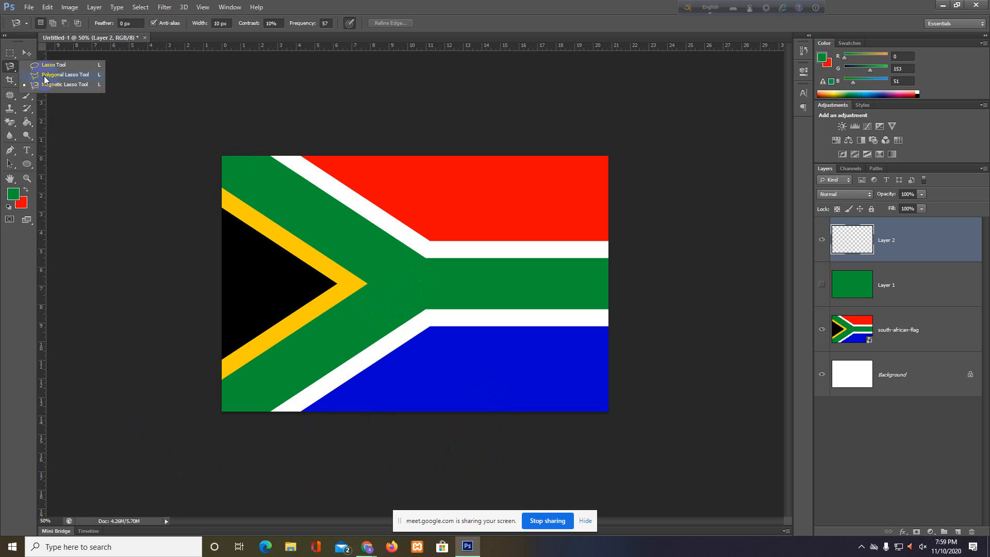
pyautogui.click(10, 53)
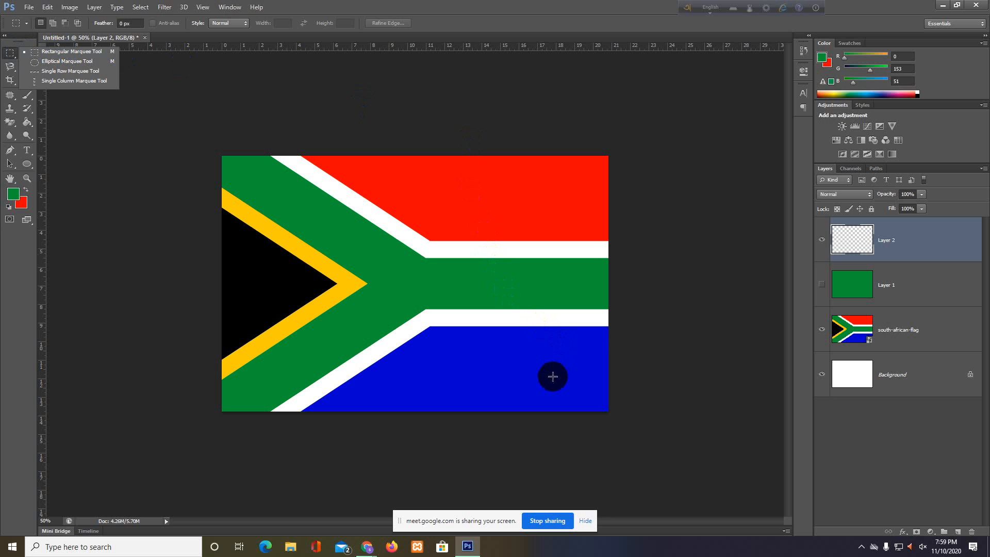
pyautogui.click(10, 67)
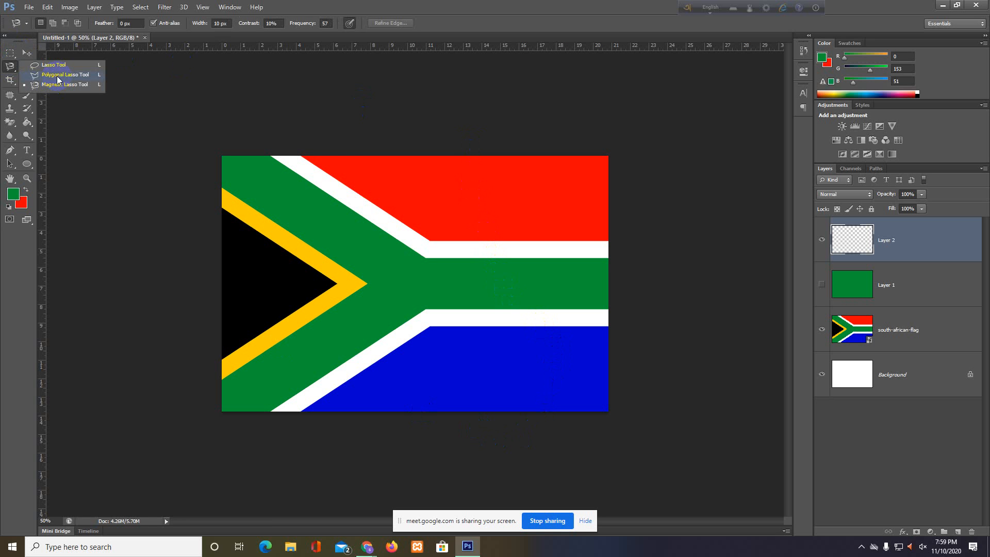
pyautogui.click(58, 75)
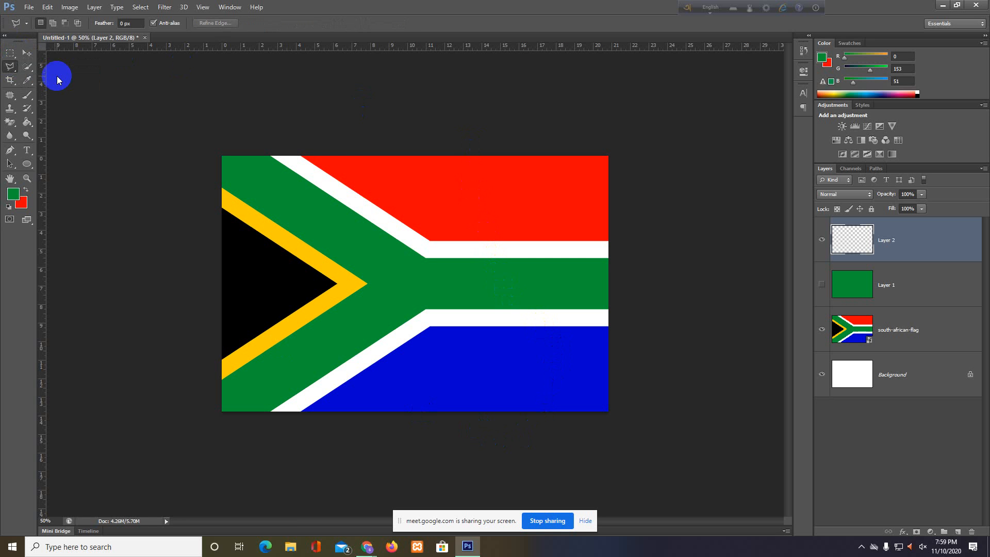
# Select a full-width band from the flag's top edge down to the red area's lower edge with the Rectangular Marquee tool.
pyautogui.click(12, 55)
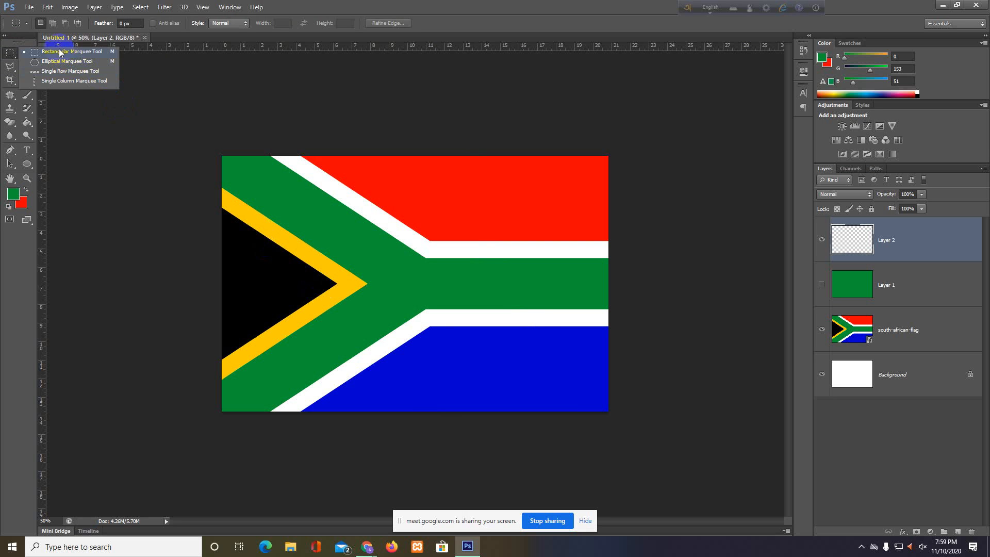
pyautogui.click(106, 51)
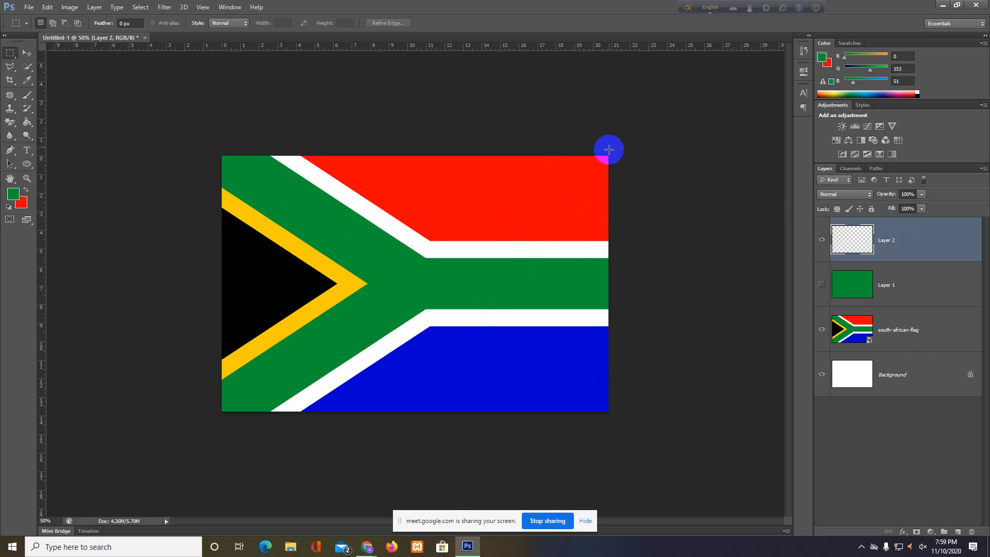
pyautogui.moveTo(608, 156); pyautogui.dragTo(214, 240)
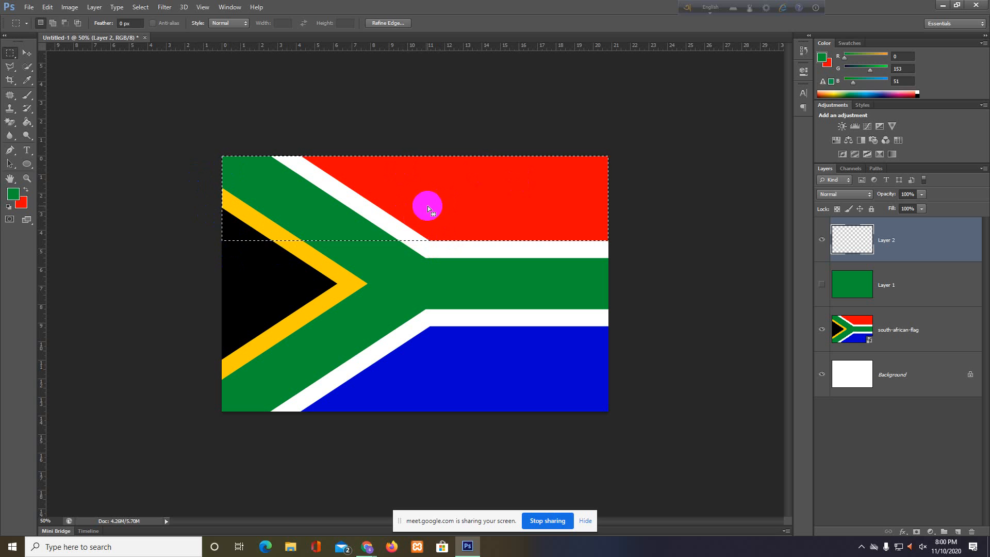
# Sample the flag's red with the Eyedropper tool, fill the band on Layer 2 with it and clear the selection.
pyautogui.click(29, 80)
pyautogui.click(62, 78)
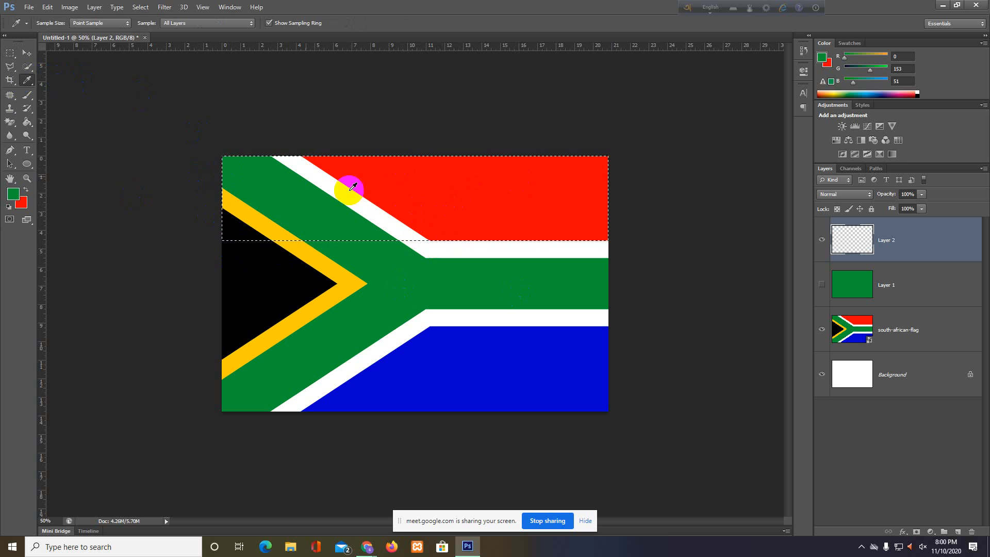
pyautogui.click(480, 199)
pyautogui.click(11, 196)
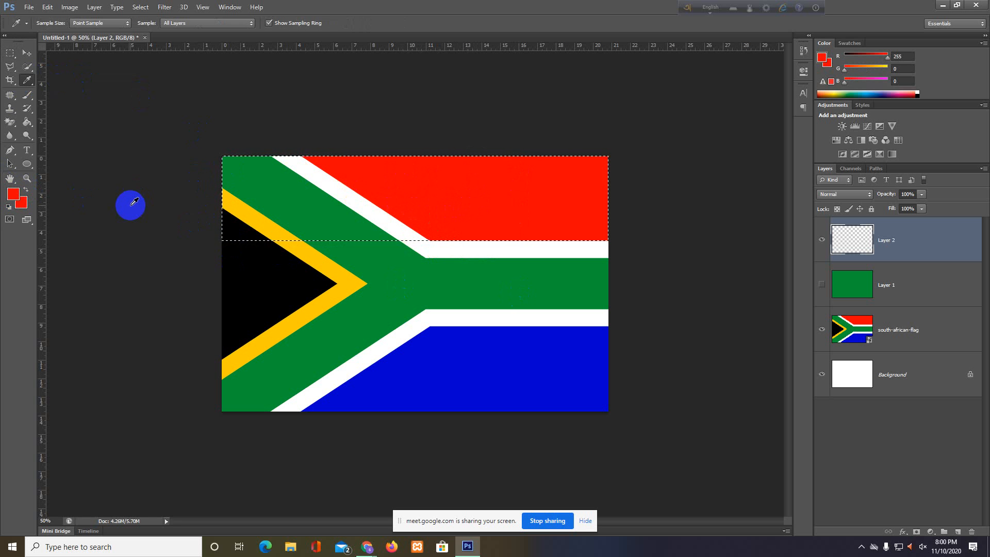
pyautogui.hotkey('alt', 'BackSpace')
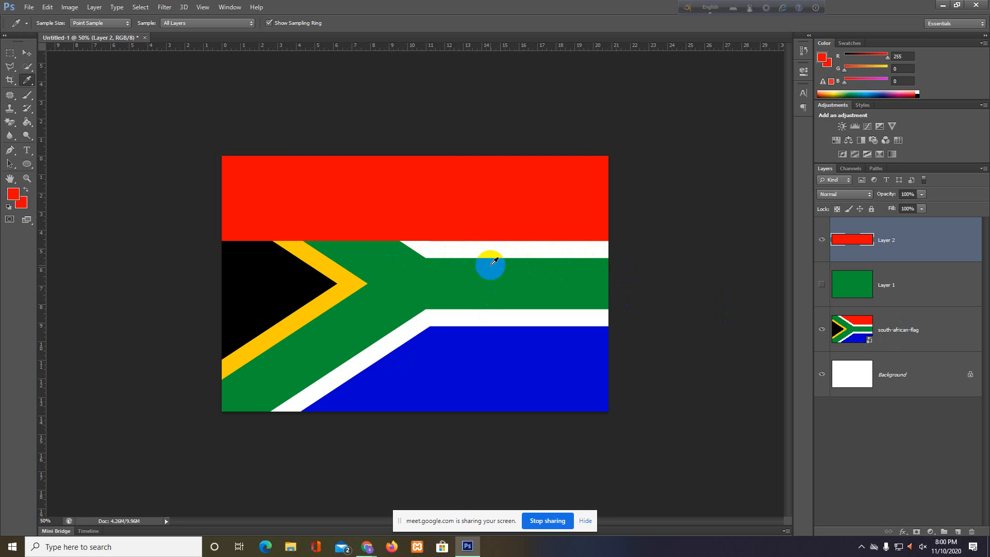
pyautogui.click(284, 200)
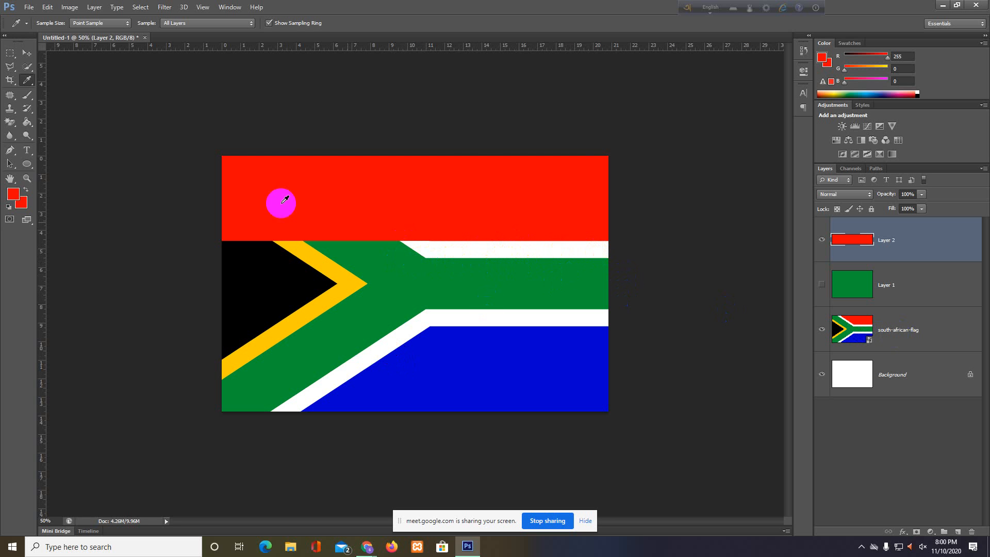
# With the red layer hidden and a new empty layer added, select a full-width strip about 20.83 by 0.94 in along the upper white stripe.
pyautogui.click(822, 239)
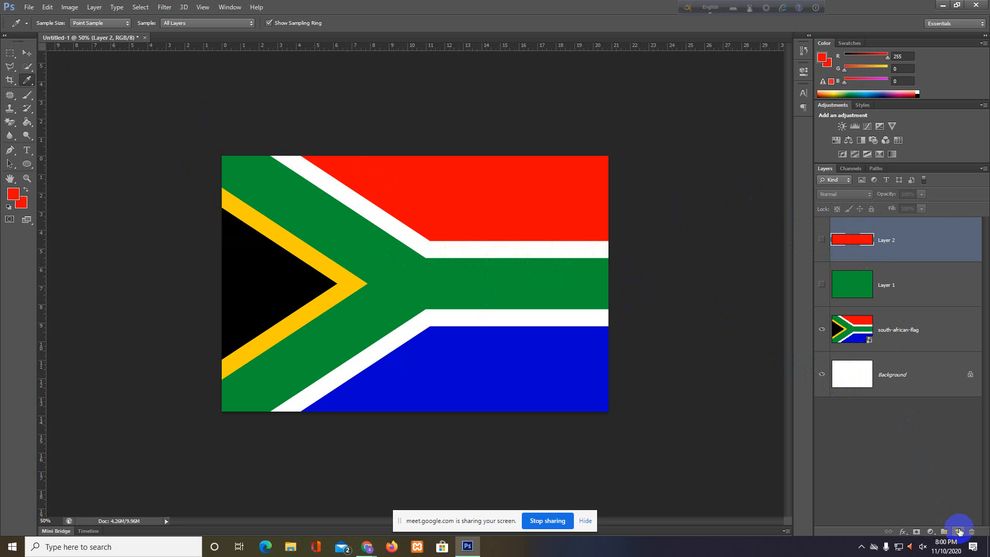
pyautogui.click(957, 531)
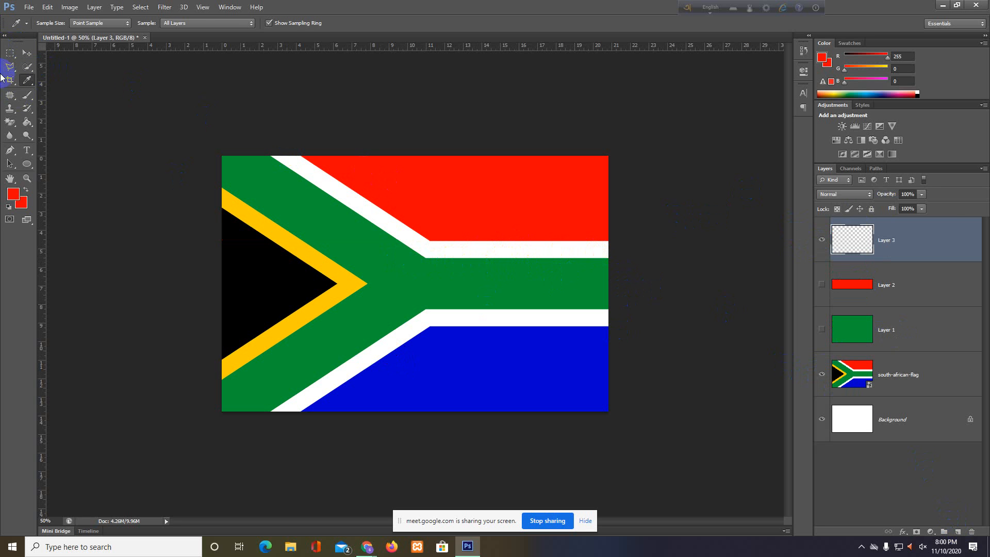
pyautogui.click(9, 55)
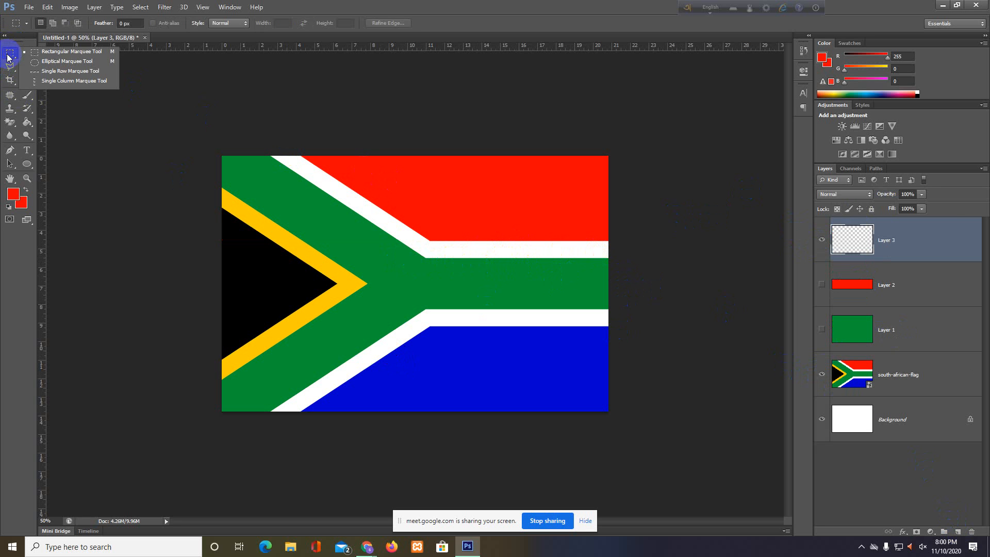
pyautogui.click(45, 52)
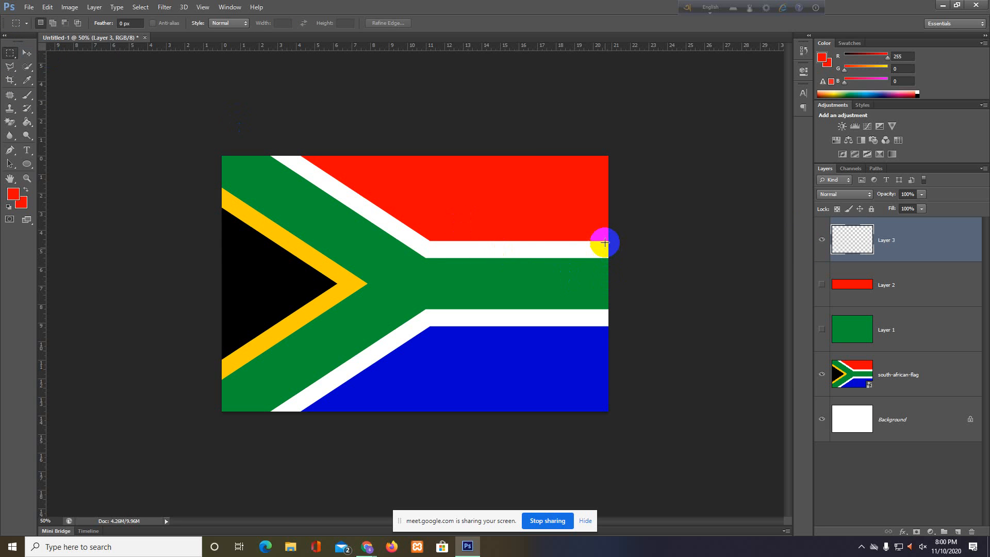
pyautogui.moveTo(608, 240); pyautogui.dragTo(203, 254)
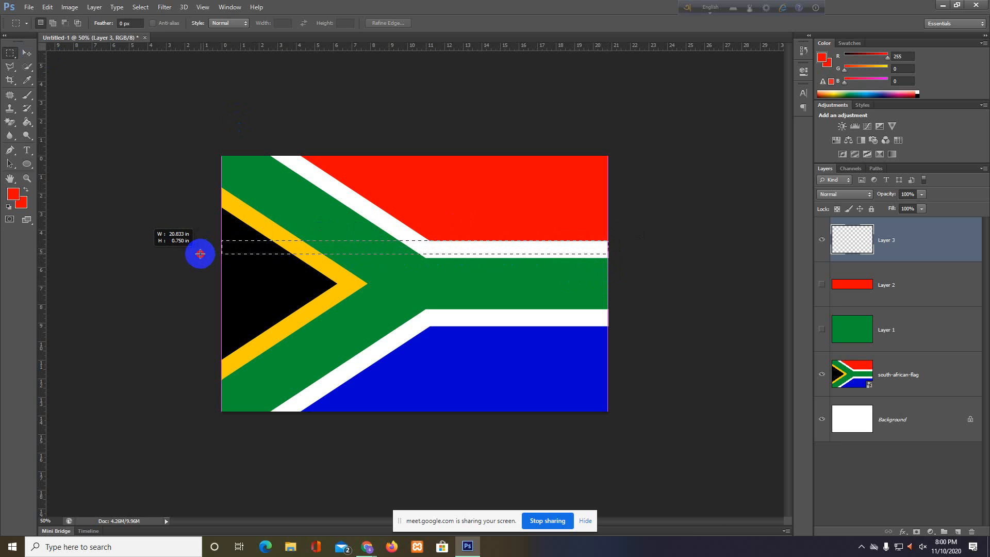
pyautogui.moveTo(200, 254); pyautogui.dragTo(197, 257)
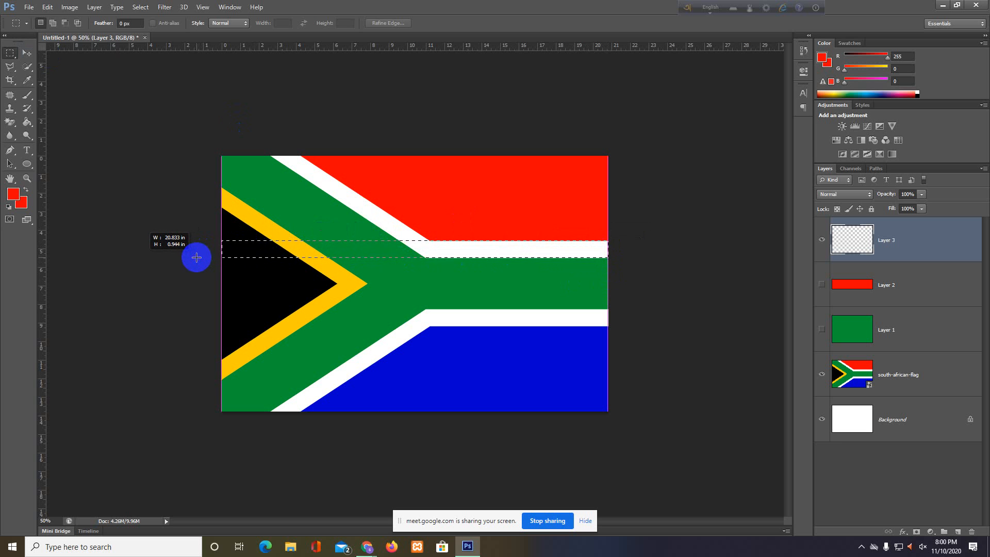
pyautogui.moveTo(197, 257); pyautogui.dragTo(195, 257)
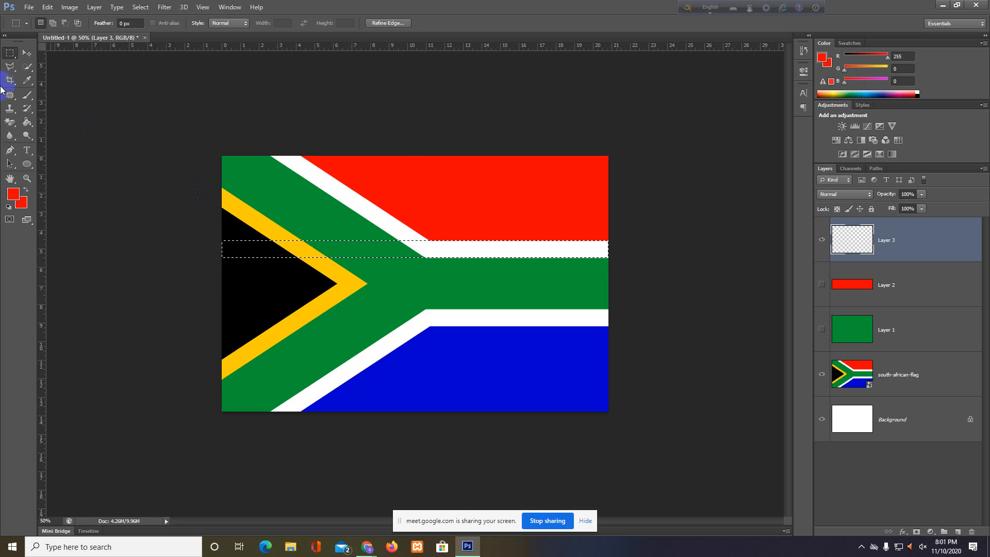
# Sample the flag's white with the Eyedropper tool and fill the selected strip on Layer 3 with it.
pyautogui.click(27, 79)
pyautogui.moveTo(463, 246); pyautogui.dragTo(465, 249)
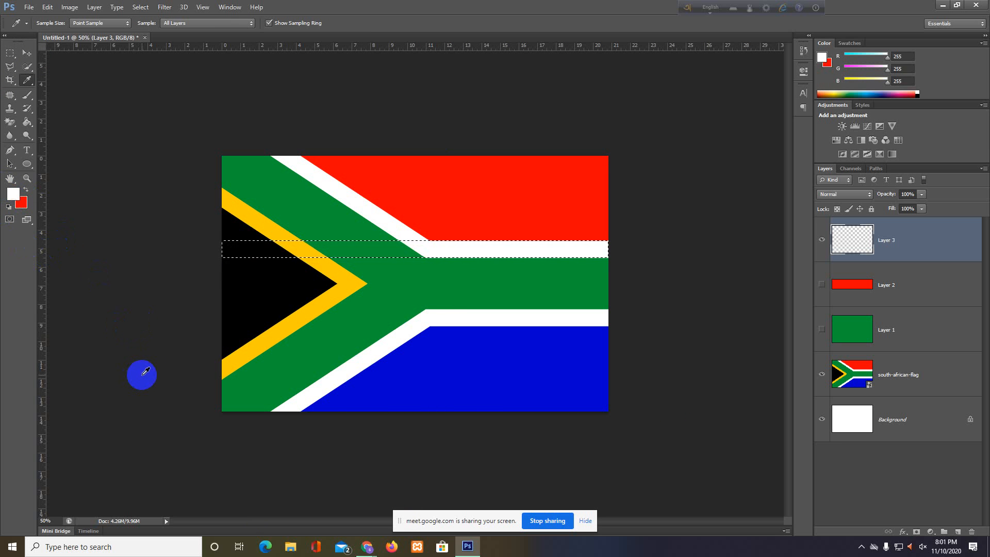
pyautogui.hotkey('alt', 'BackSpace')
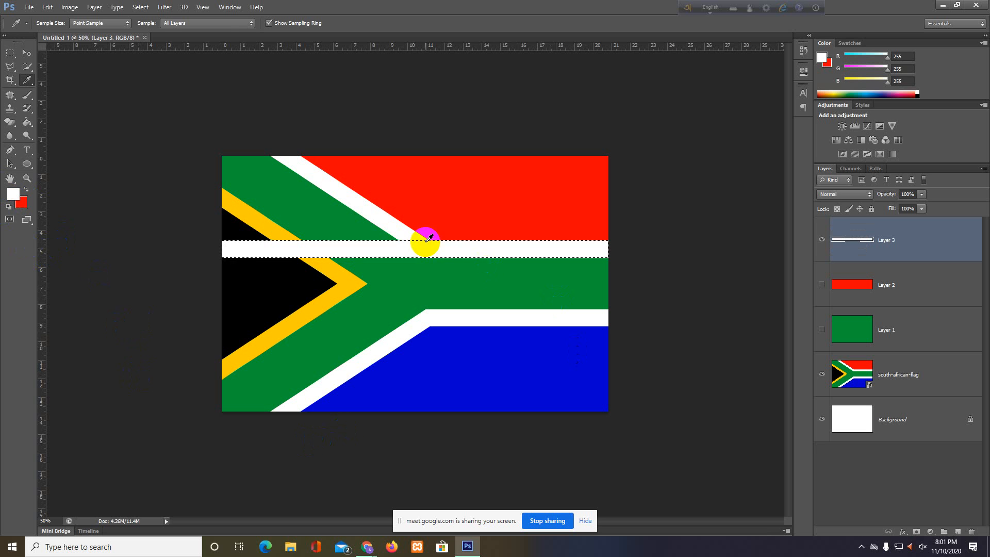
# Show the red band and green layers beneath the white strip to check how the shapes stack.
pyautogui.click(26, 53)
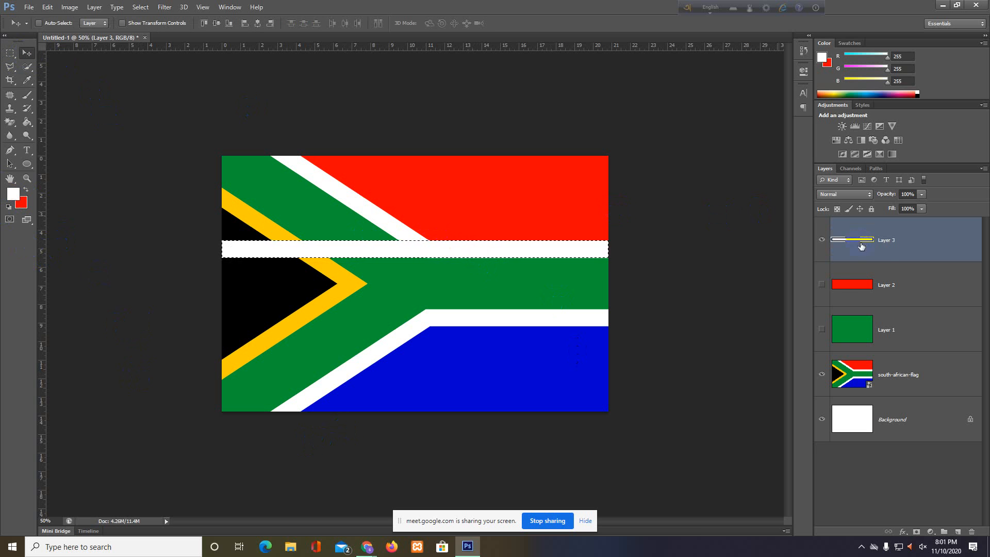
pyautogui.click(822, 284)
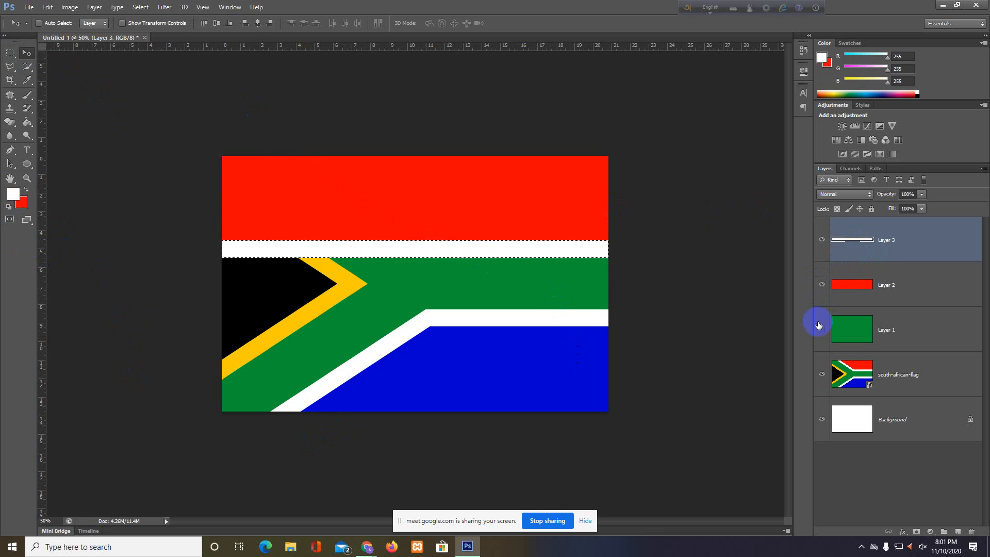
pyautogui.click(822, 329)
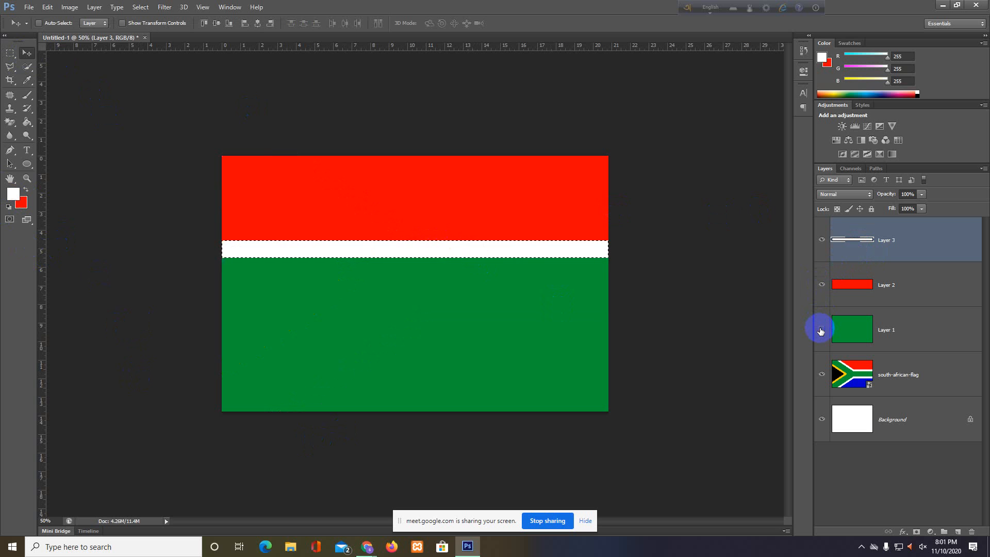
pyautogui.click(822, 329)
pyautogui.click(822, 330)
# Hide the red band, white strip and green layers to expose the reference flag, and clear the selection.
pyautogui.click(822, 288)
pyautogui.click(822, 238)
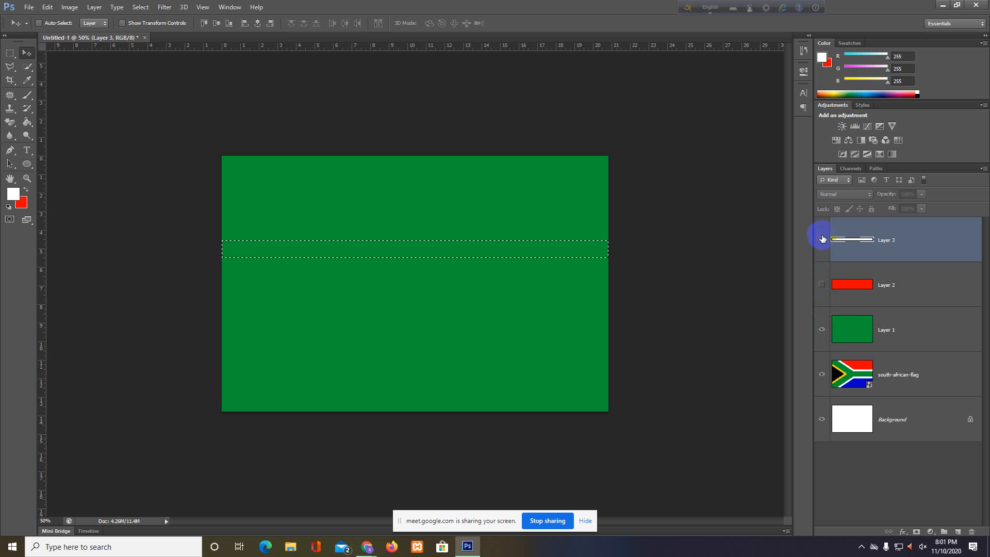
pyautogui.click(823, 329)
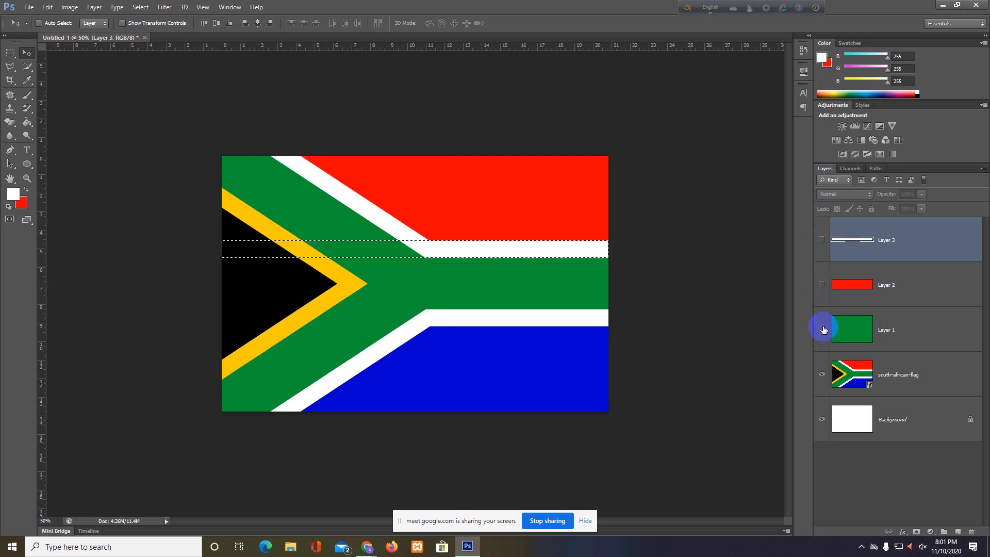
pyautogui.hotkey('ctrl', 'd')
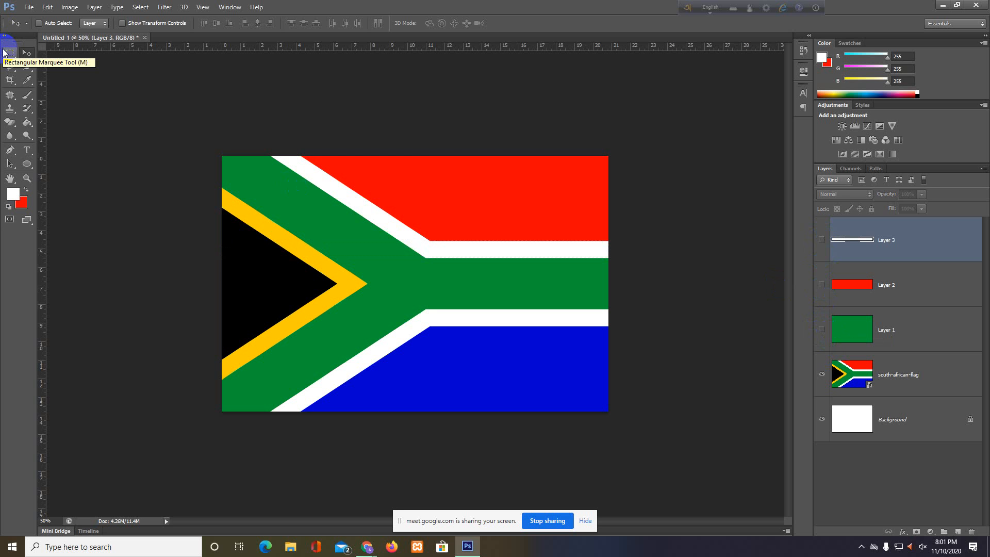
# Switch to the Google Meet call in the browser to check on the participants, and return to Photoshop.
pyautogui.moveTo(367, 546)
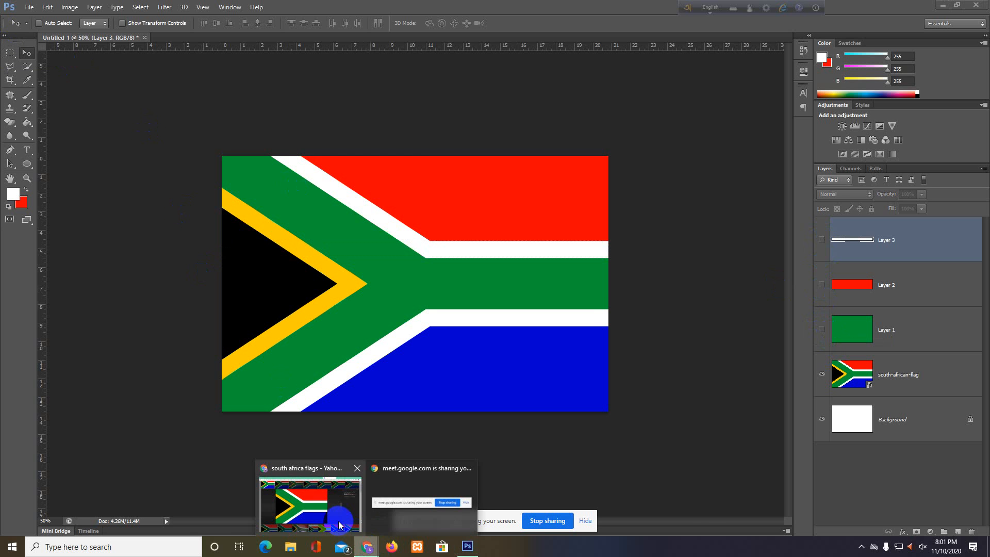
pyautogui.click(339, 525)
pyautogui.click(330, 8)
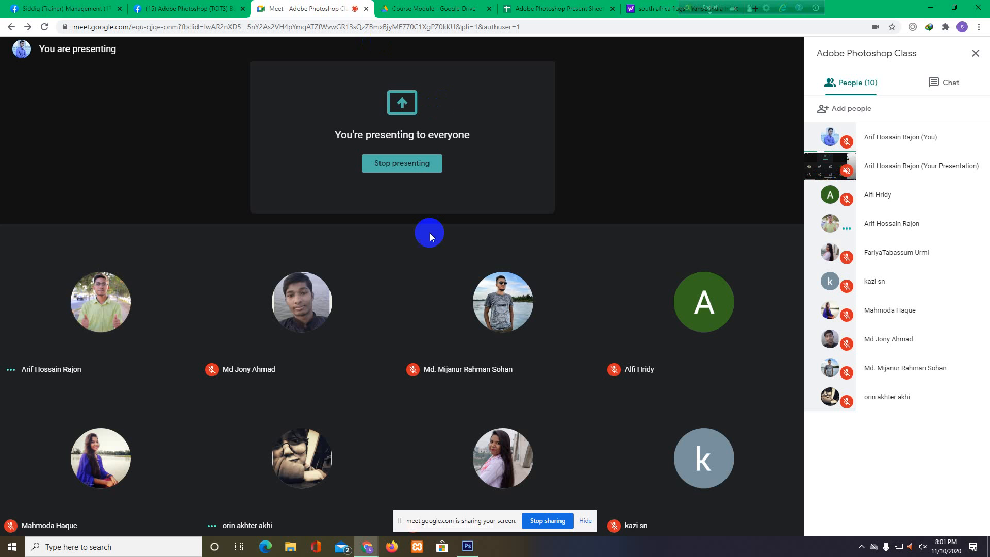
pyautogui.click(468, 547)
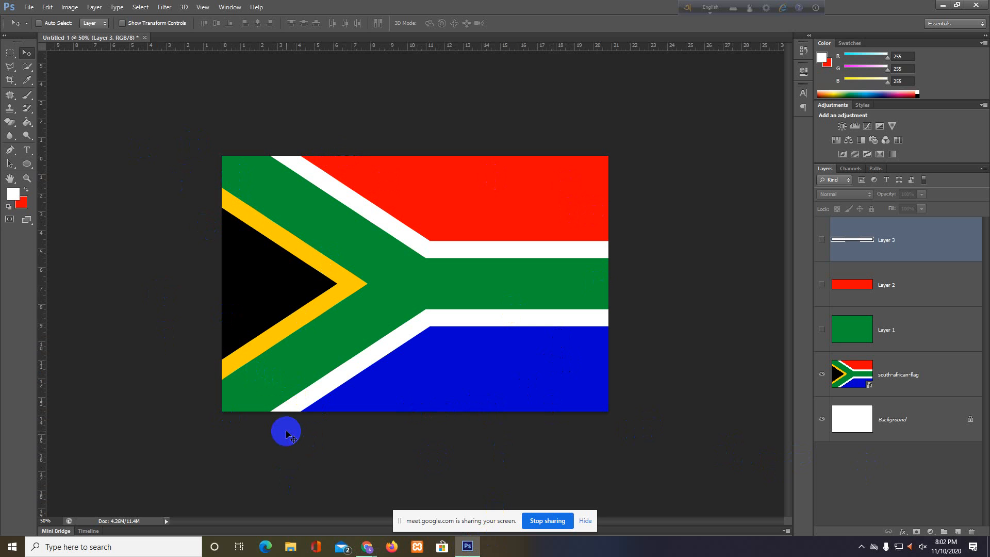
# Choose the Polygonal Lasso tool and delete the white strip layer (Layer 3) and the red band layer (Layer 2).
pyautogui.click(11, 70)
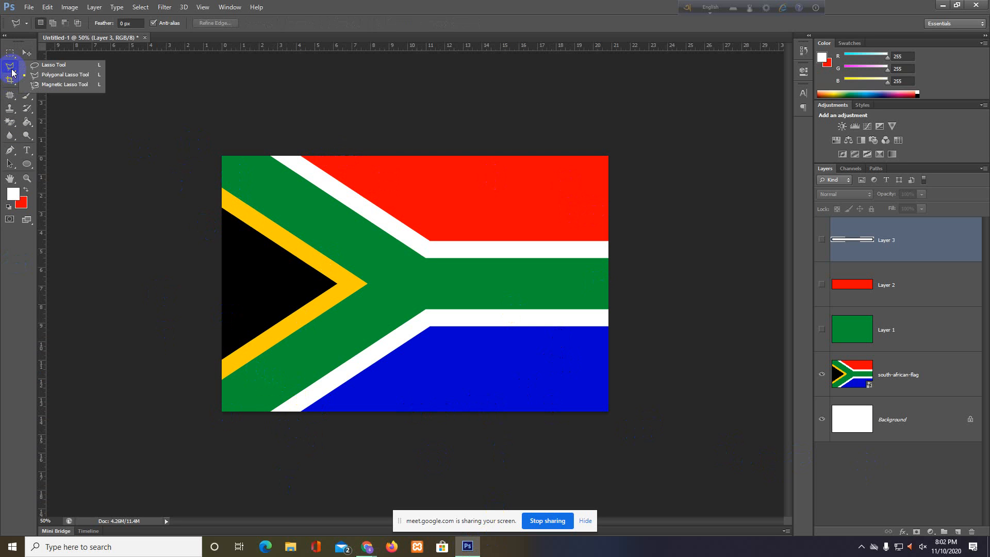
pyautogui.click(45, 77)
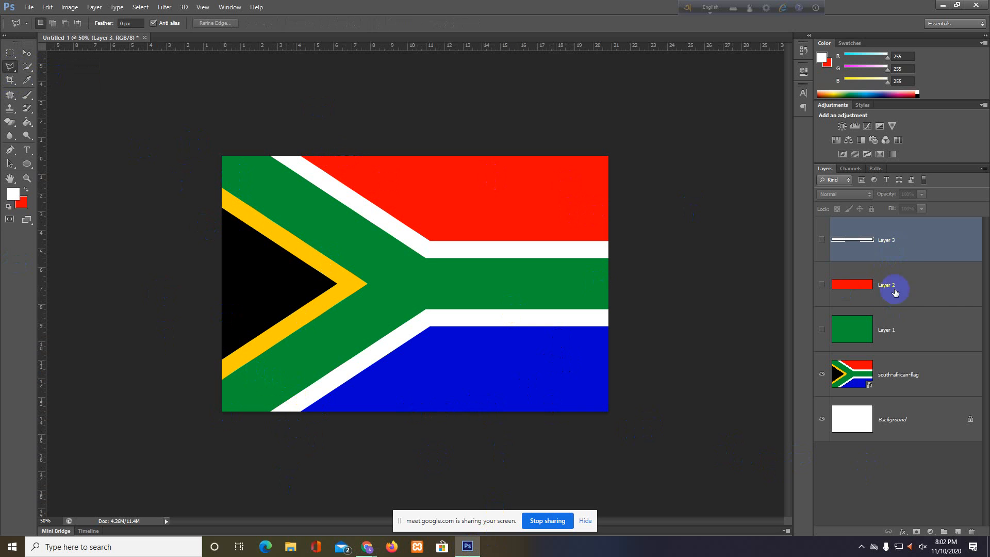
pyautogui.click(972, 532)
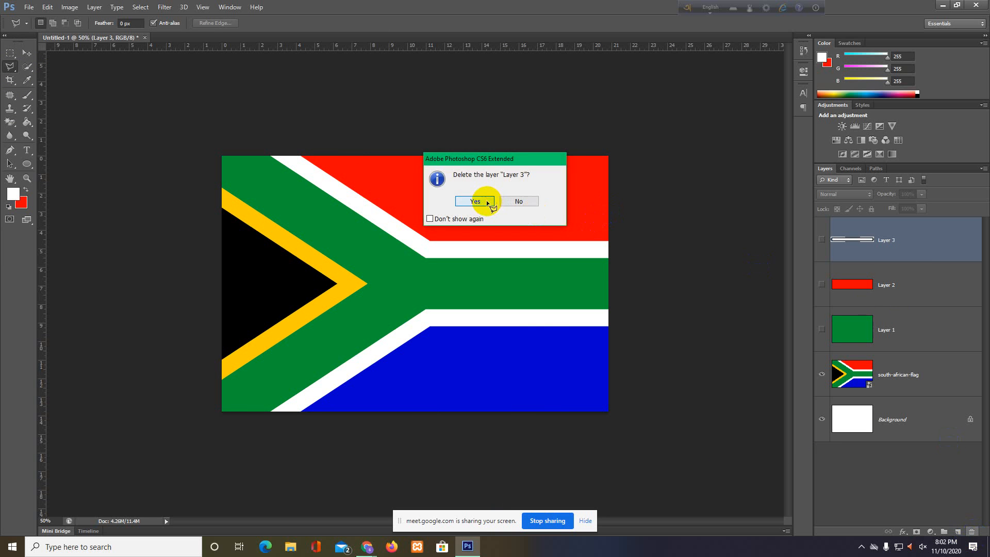
pyautogui.click(488, 203)
pyautogui.click(969, 533)
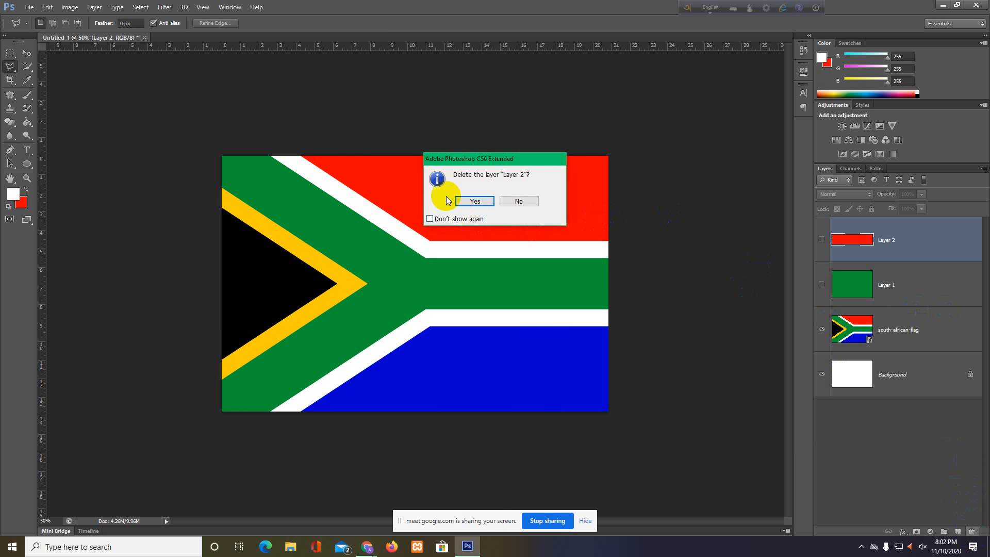
pyautogui.click(464, 201)
# On a new layer, trace the outline of the reference flag's red band with the Polygonal Lasso.
pyautogui.click(301, 156)
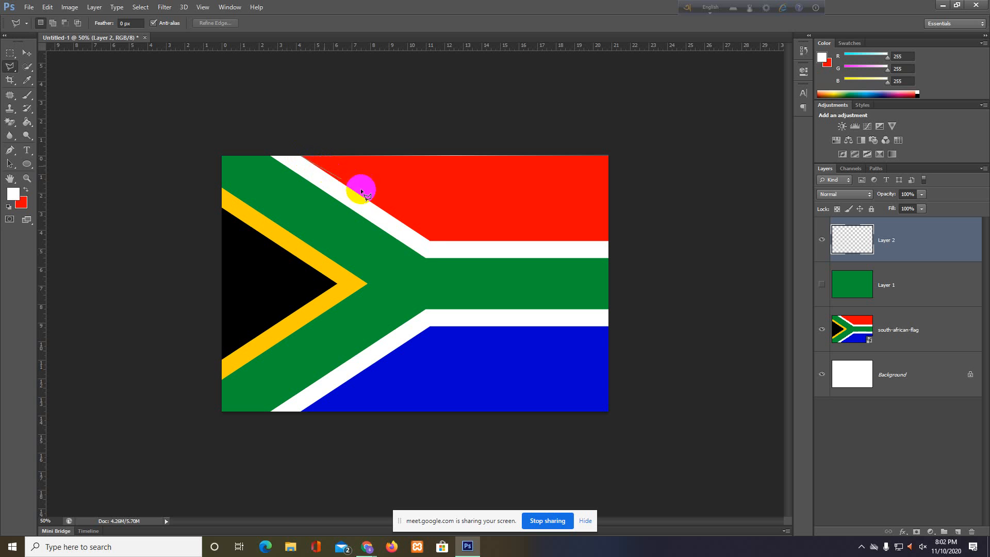
pyautogui.click(430, 241)
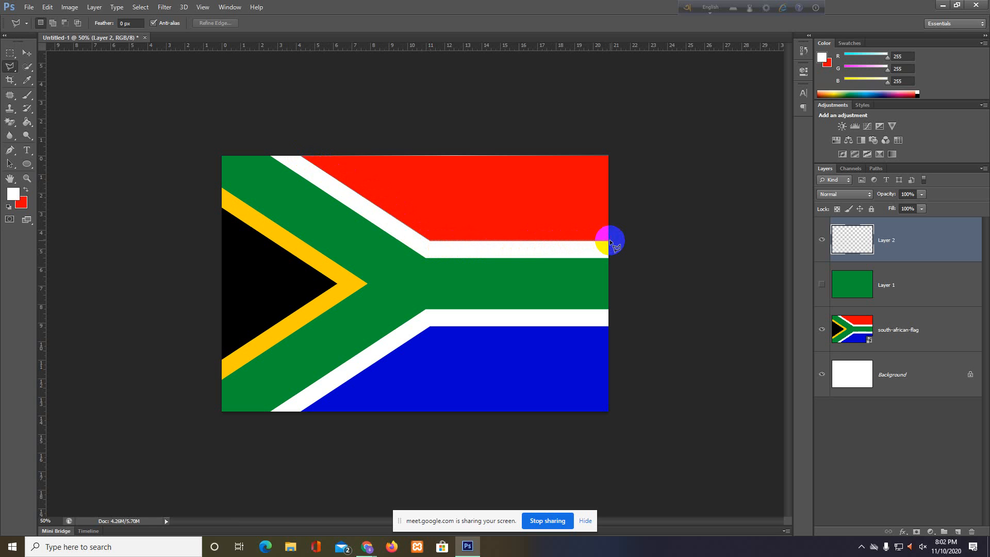
pyautogui.click(610, 241)
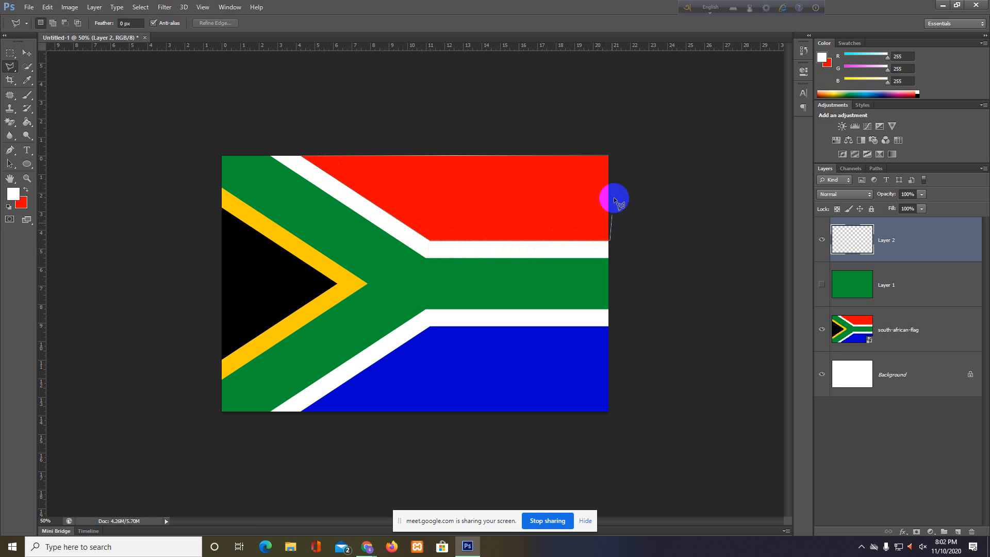
pyautogui.doubleClick(608, 154)
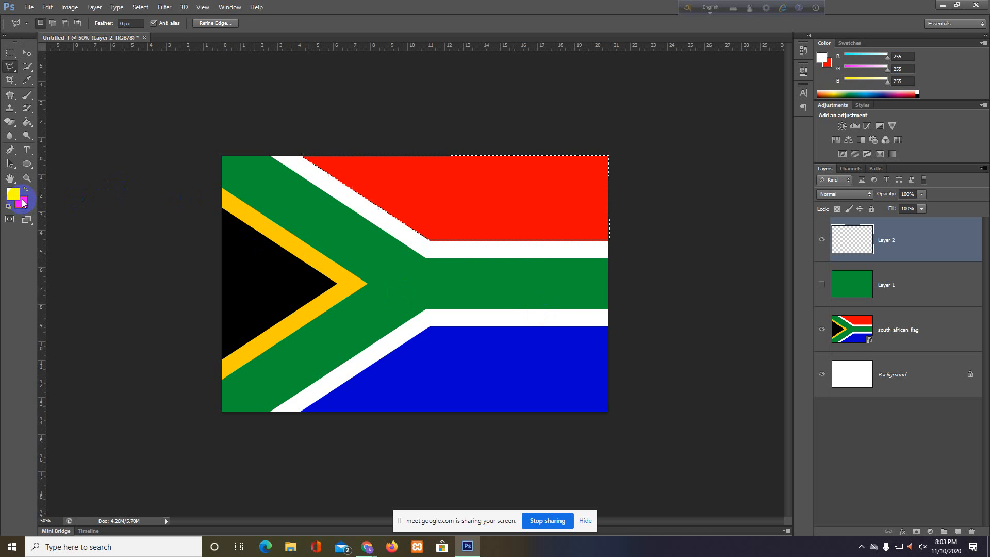
# Fill the red band selection with red sampled from the reference flag, and check it against the green layer.
pyautogui.click(28, 80)
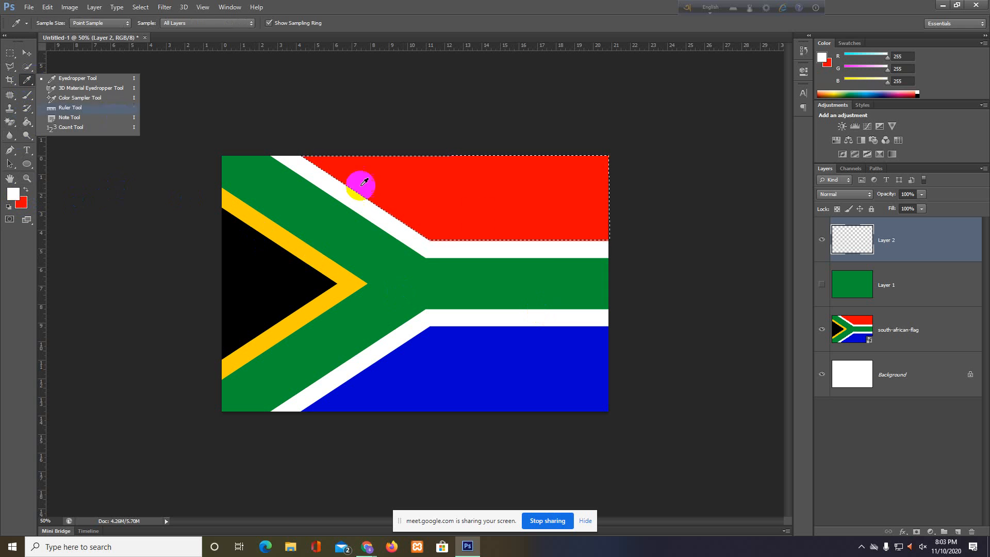
pyautogui.click(517, 209)
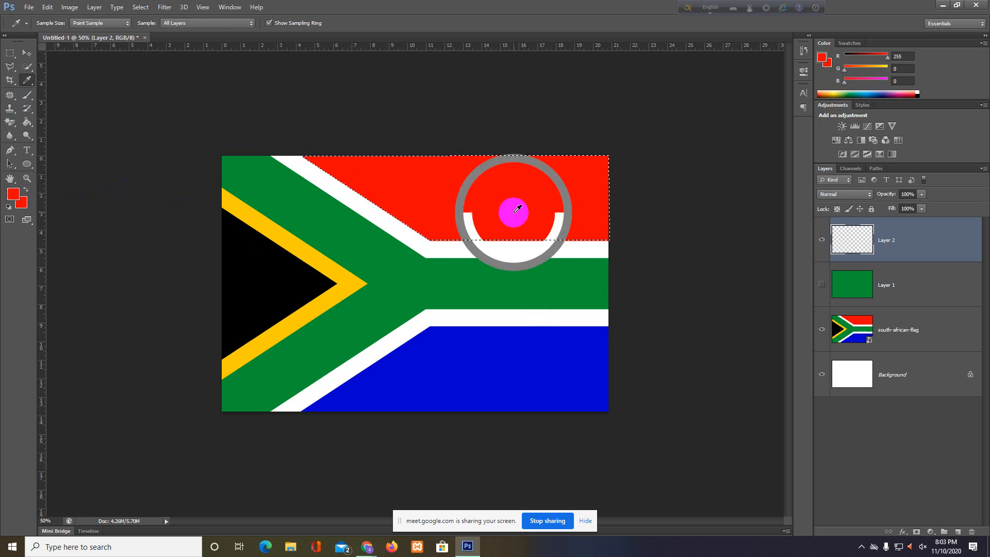
pyautogui.click(27, 52)
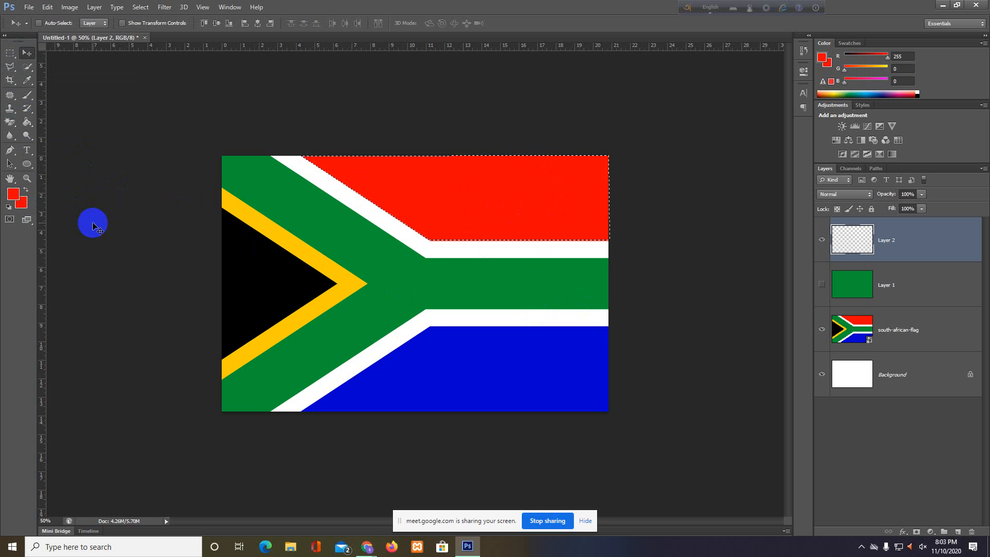
pyautogui.hotkey('alt', 'BackSpace')
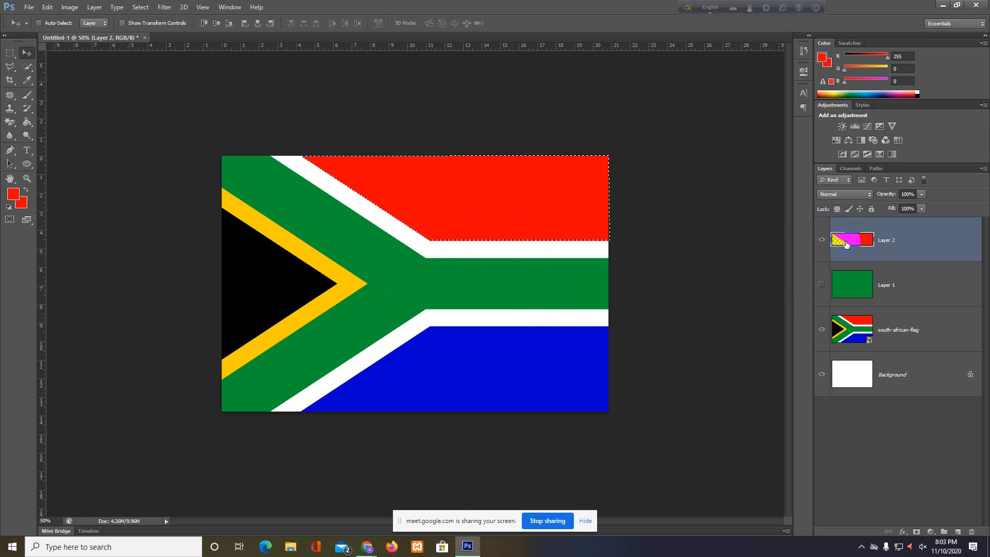
pyautogui.click(822, 285)
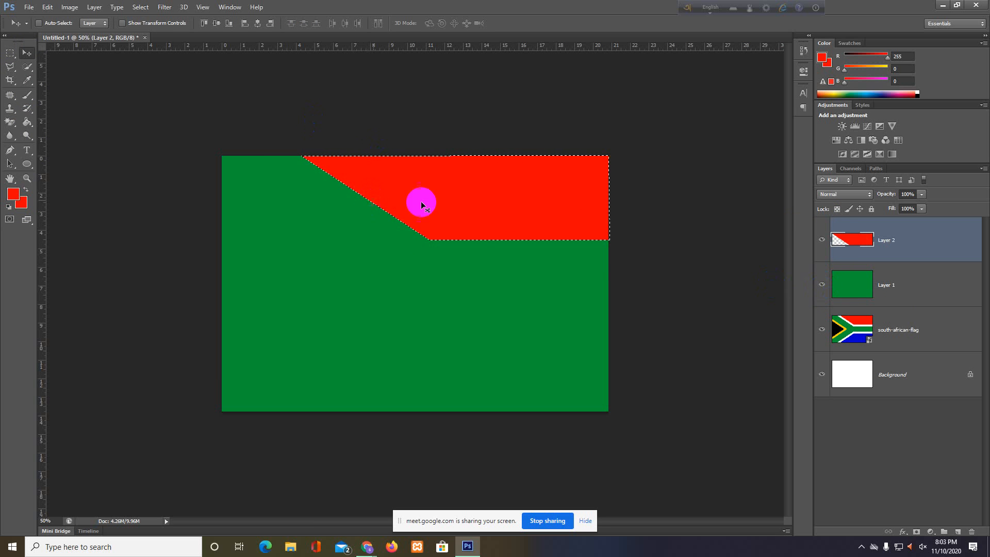
pyautogui.click(822, 284)
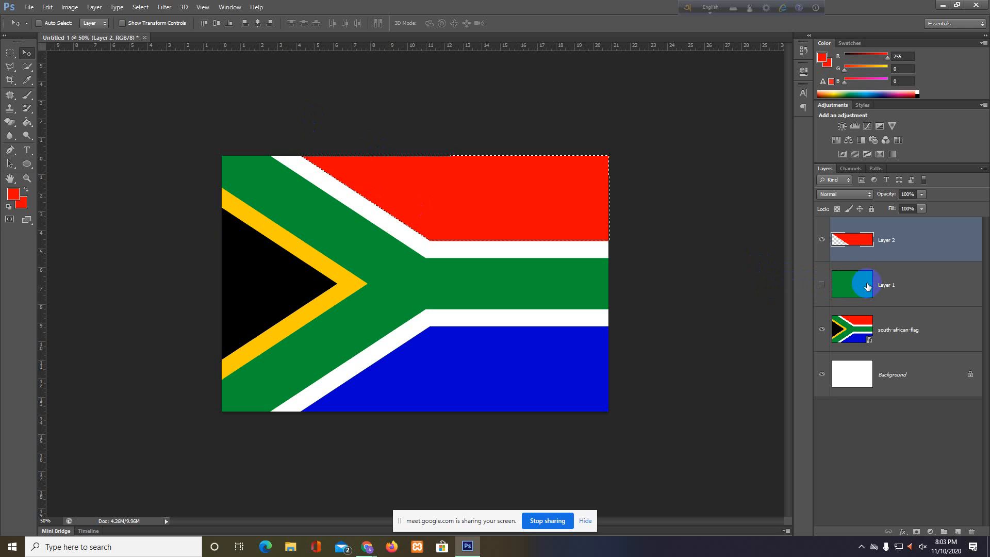
# On another new layer, trace the white strip bordering the red band with the Polygonal Lasso.
pyautogui.click(957, 532)
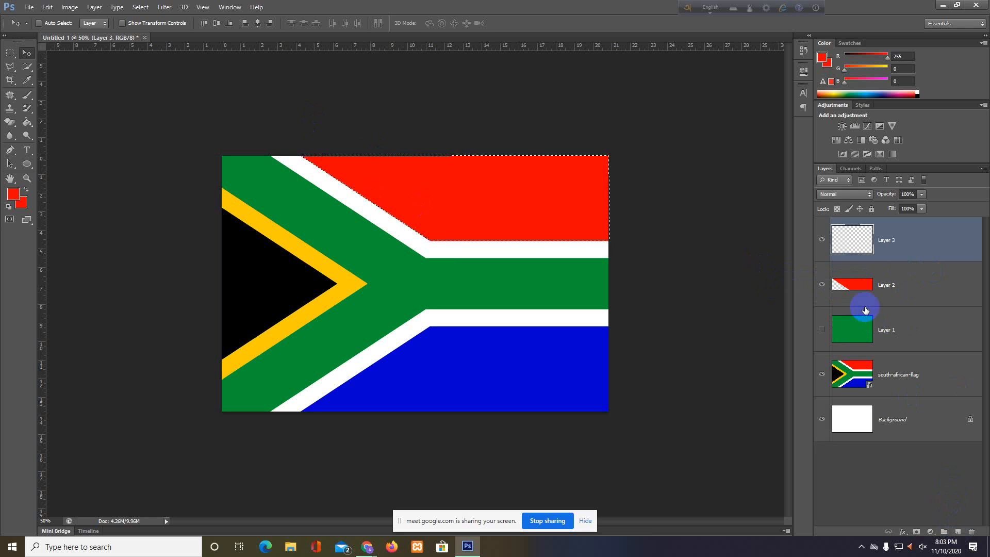
pyautogui.hotkey('ctrl', 'd')
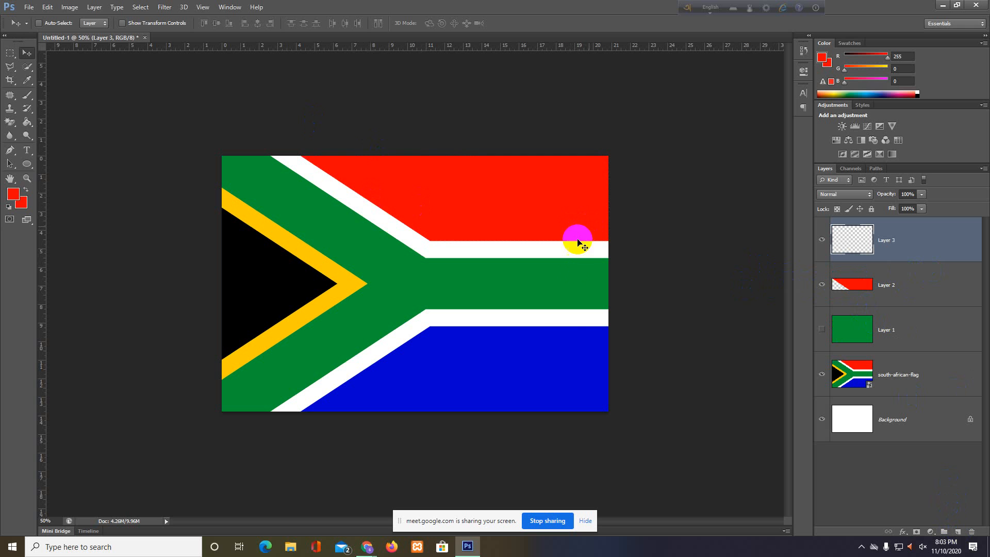
pyautogui.click(10, 66)
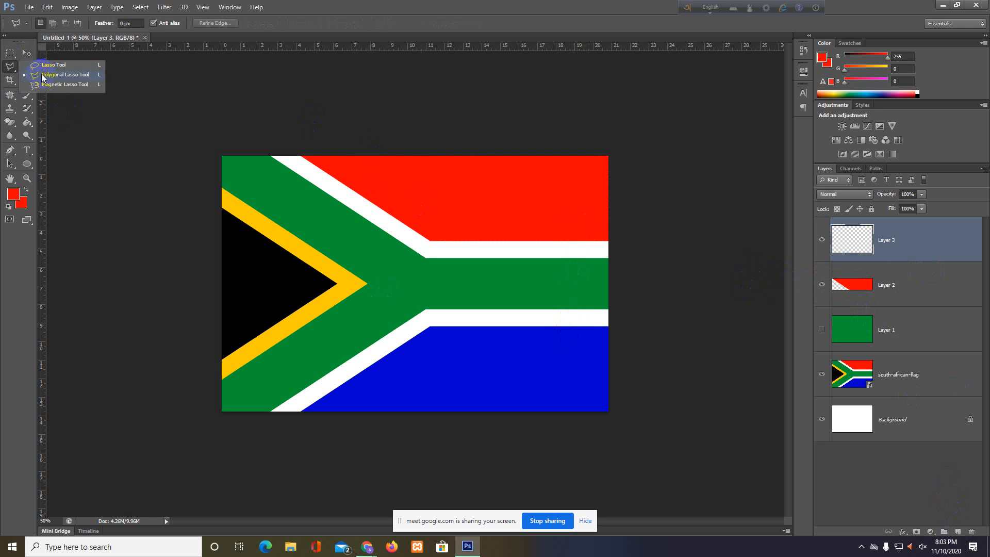
pyautogui.click(52, 75)
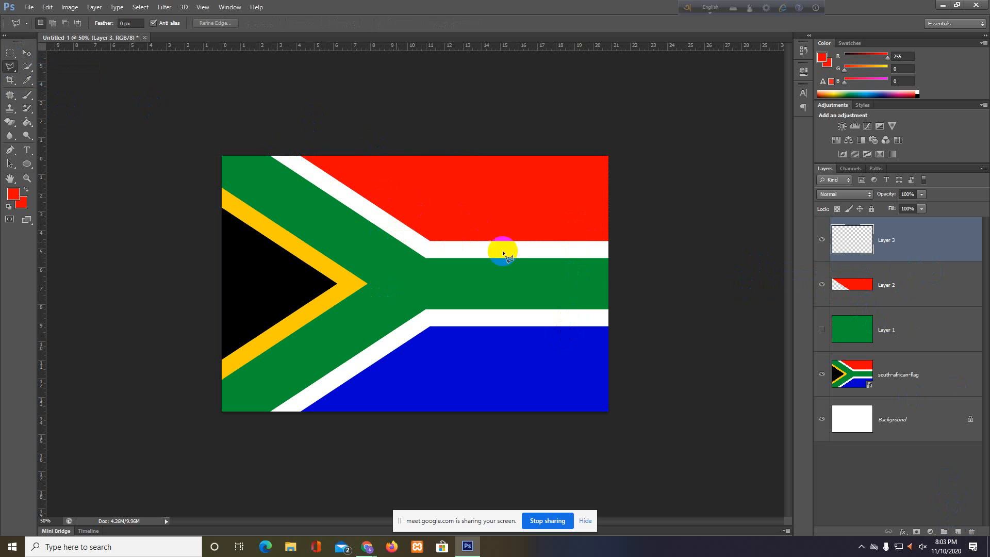
pyautogui.click(614, 242)
pyautogui.click(429, 240)
pyautogui.click(269, 155)
pyautogui.click(425, 257)
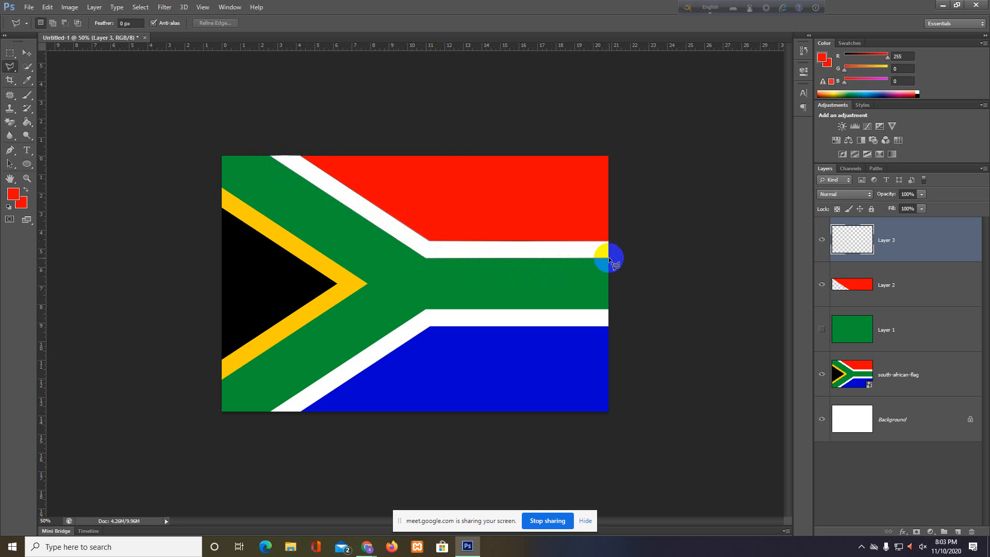
pyautogui.click(609, 241)
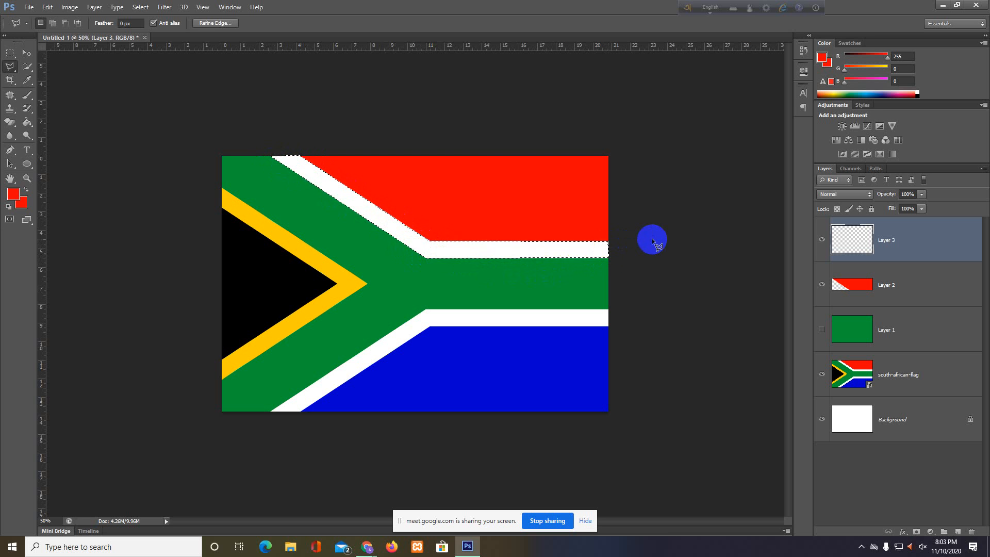
pyautogui.doubleClick(651, 239)
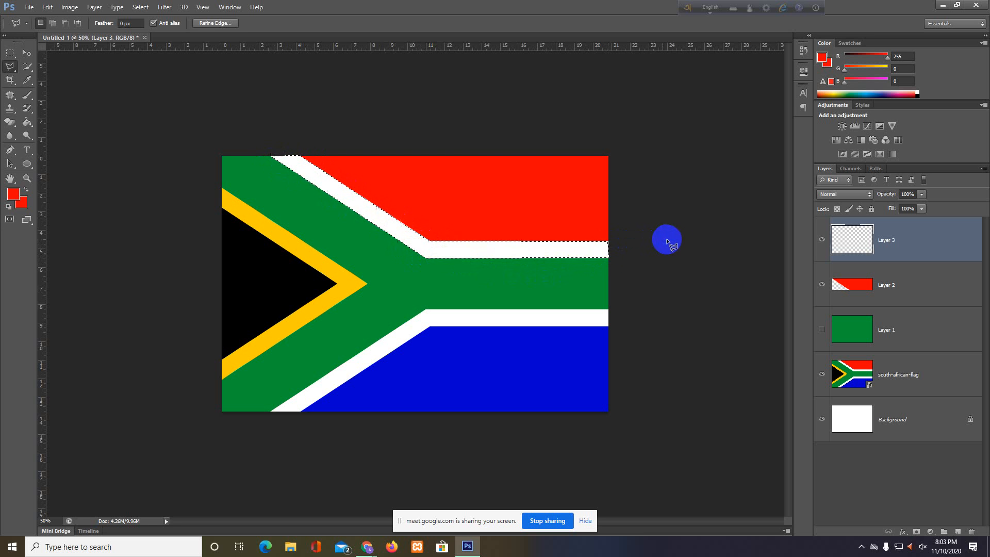
# Fill the strip selection with white sampled from the reference flag, and briefly toggle the green layer to check it.
pyautogui.click(27, 80)
pyautogui.click(443, 249)
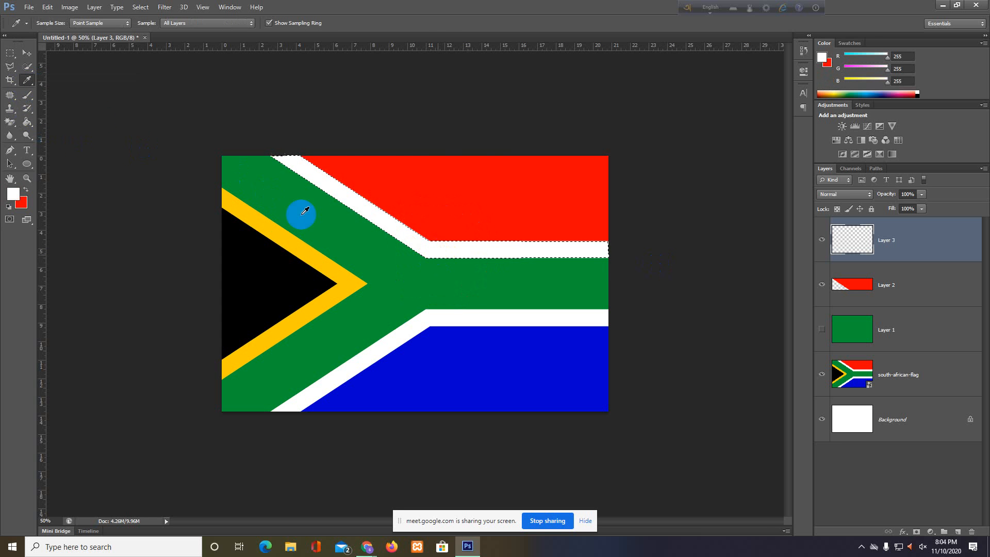
pyautogui.click(27, 53)
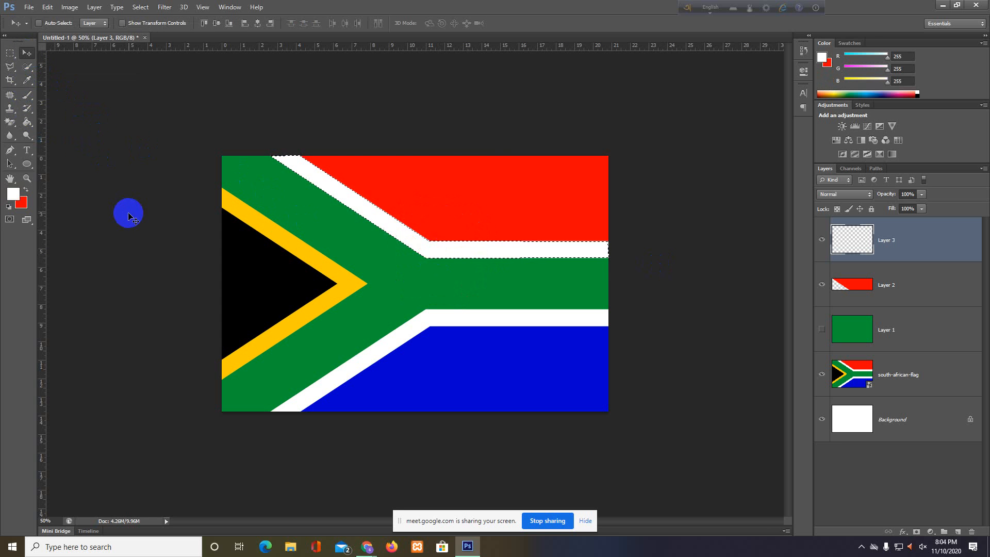
pyautogui.hotkey('alt', 'BackSpace')
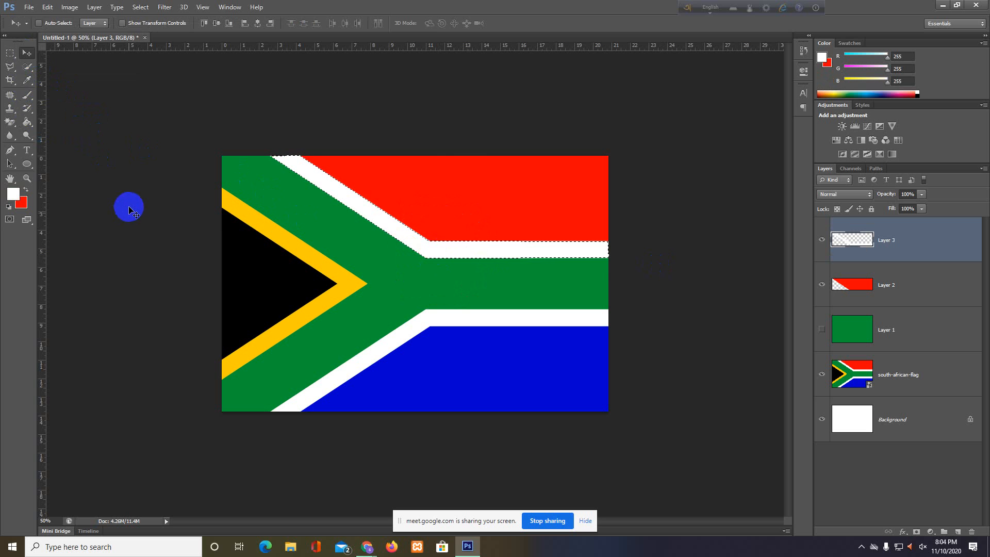
pyautogui.click(850, 241)
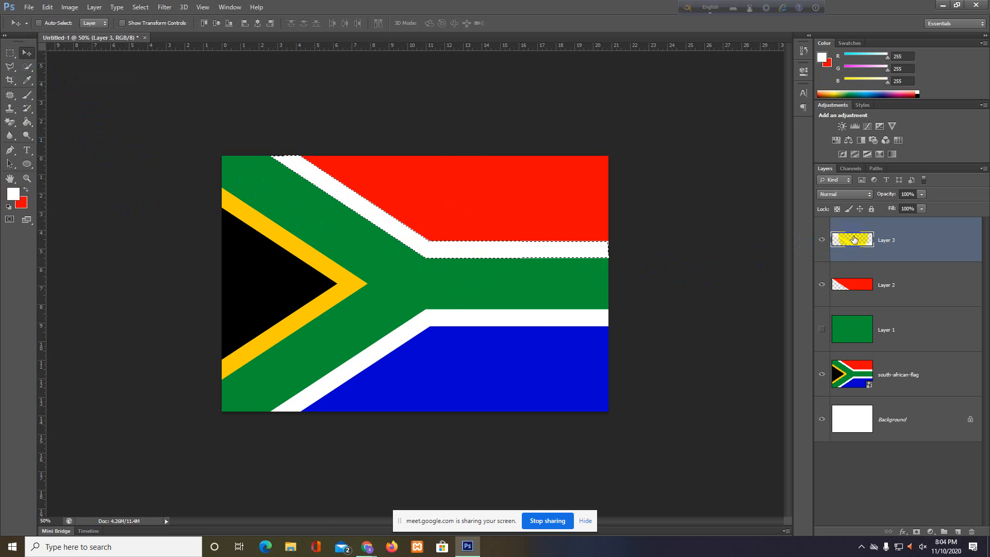
pyautogui.click(821, 330)
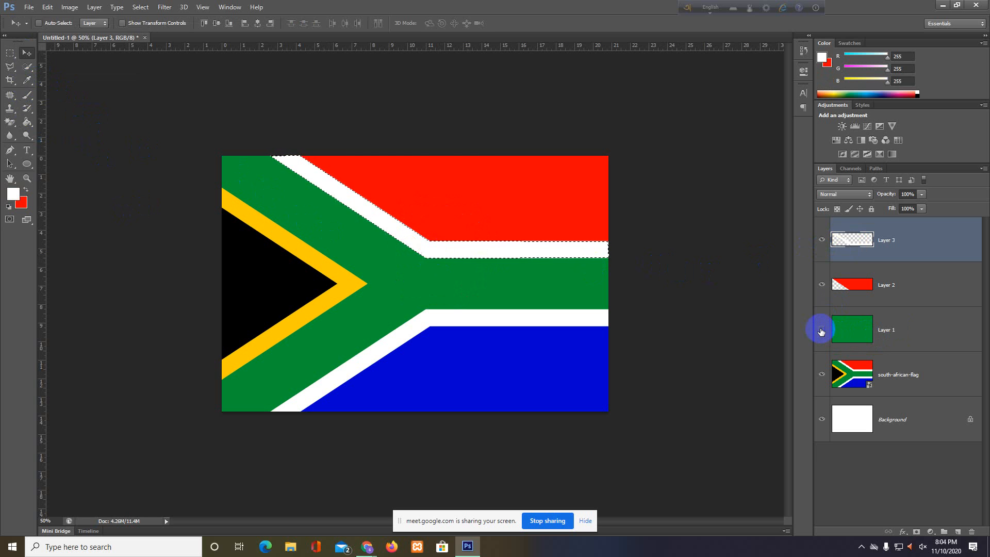
pyautogui.click(821, 332)
# Switch to the Google Meet call in the browser, admit the waiting participant, and return to Photoshop.
pyautogui.moveTo(367, 545)
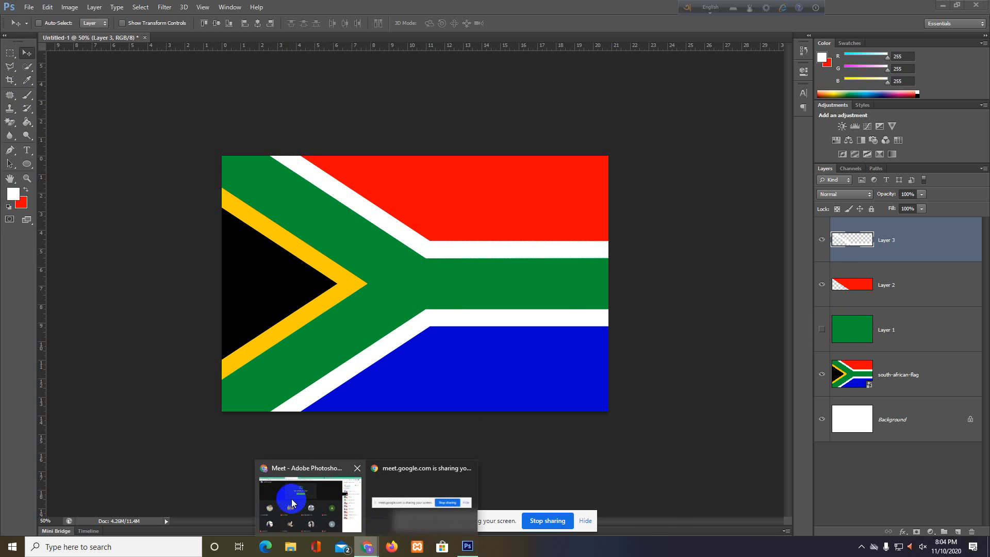
pyautogui.click(291, 500)
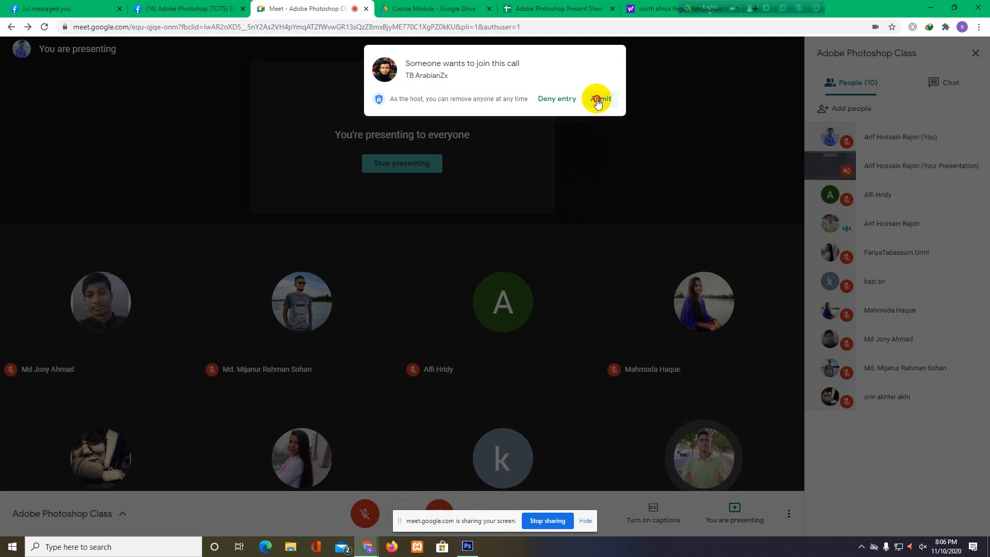
pyautogui.click(598, 98)
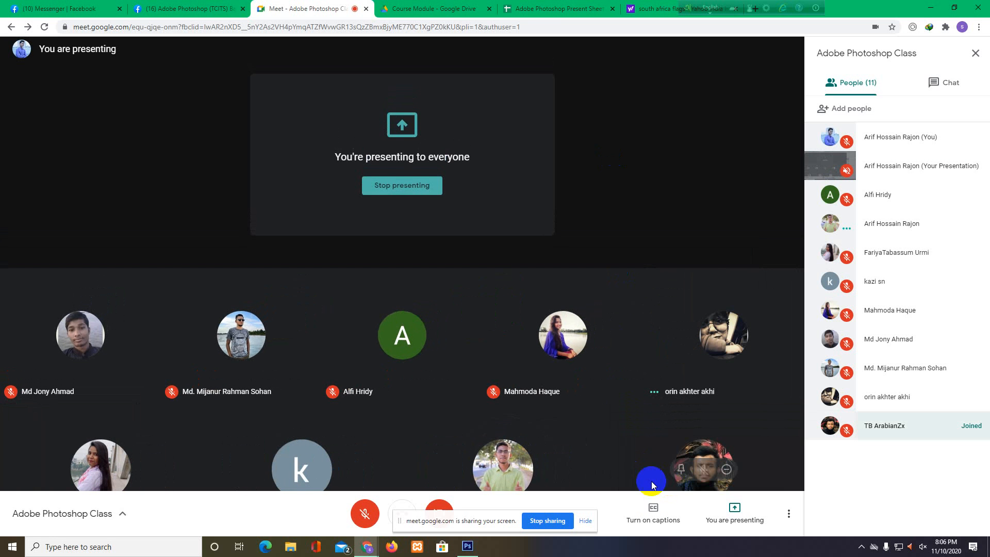
pyautogui.click(467, 547)
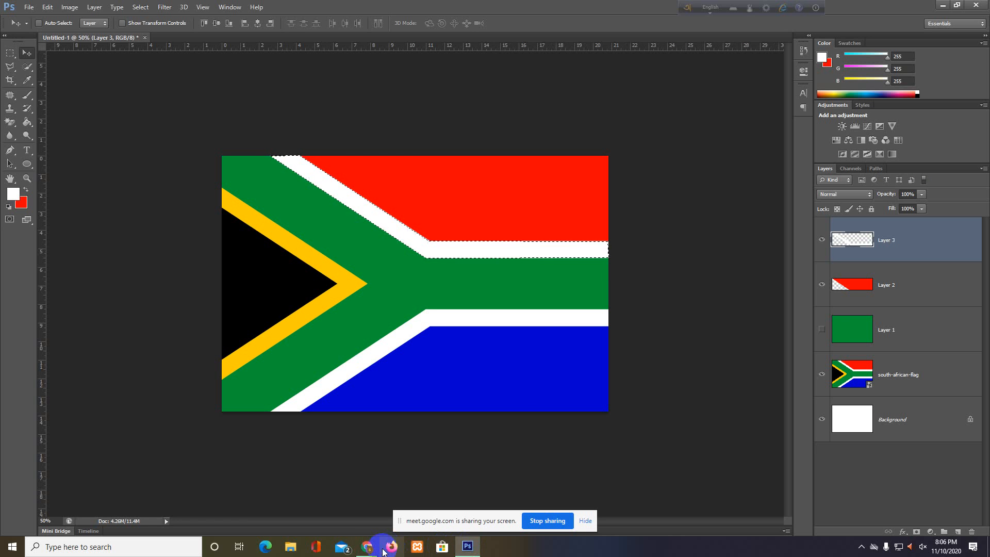
# Check the Google Meet call once more and return to the Photoshop document.
pyautogui.moveTo(367, 547)
pyautogui.click(311, 516)
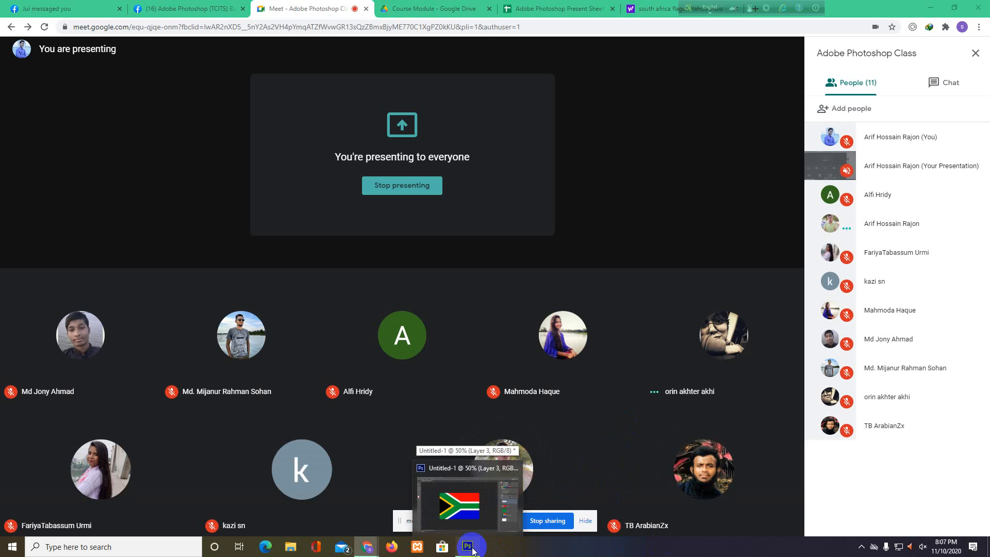
pyautogui.click(473, 551)
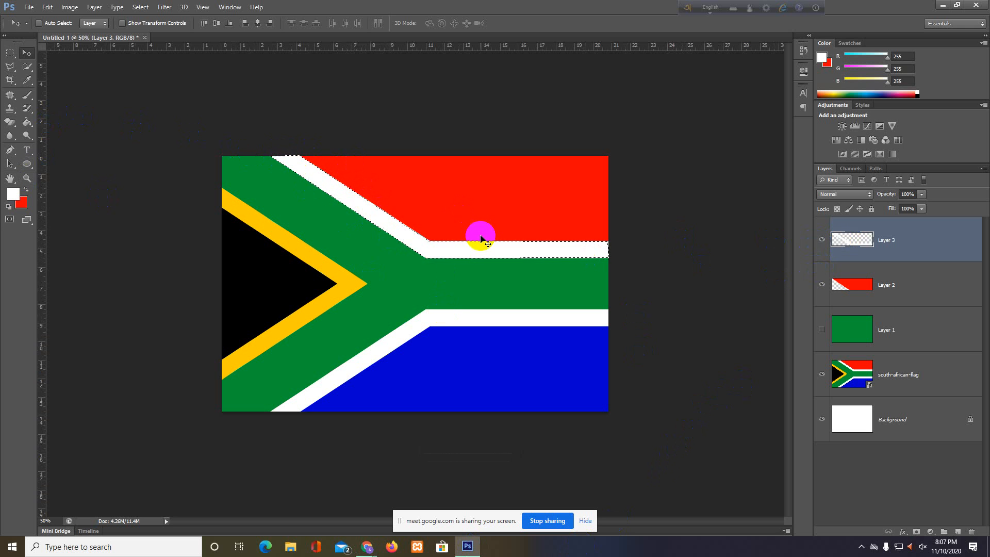
# Clear the selection, show the green layer beneath the red band and white strip for comparison, and hide it again.
pyautogui.hotkey('ctrl', 'd')
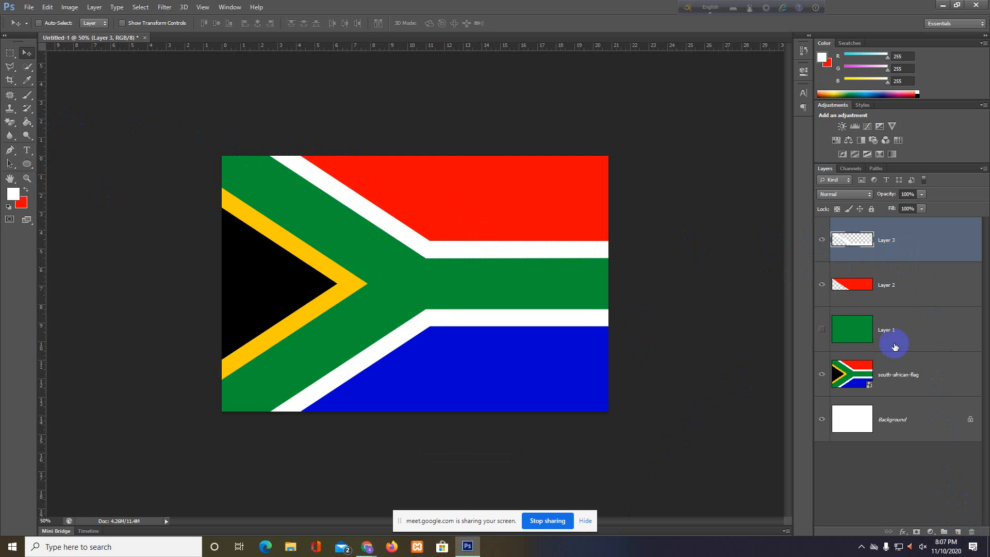
pyautogui.click(822, 239)
pyautogui.click(821, 330)
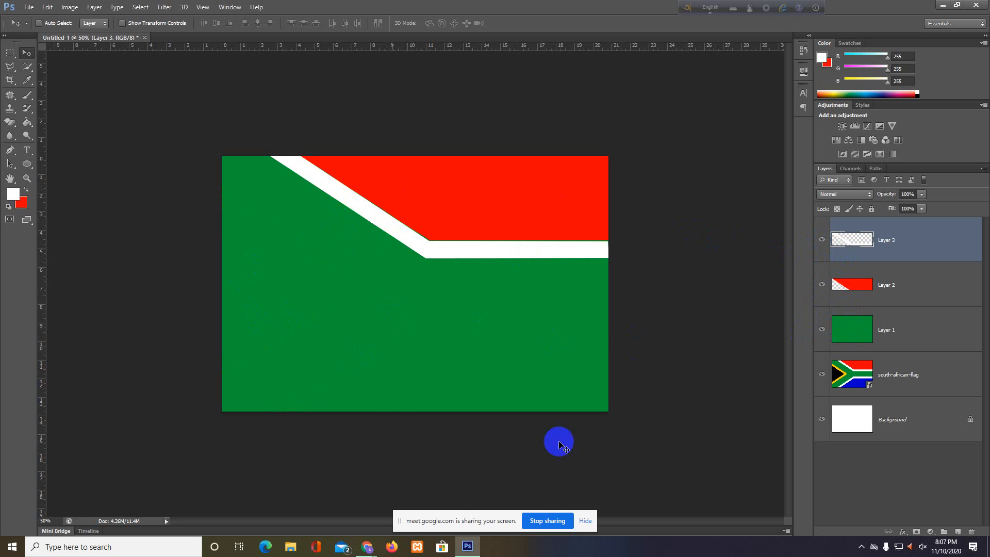
pyautogui.click(823, 329)
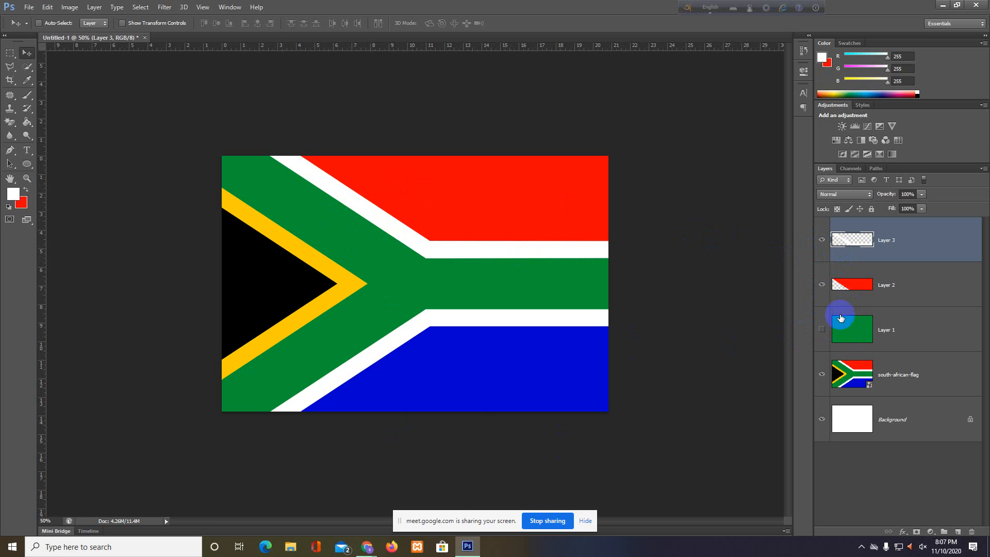
# Add a new layer above the white strip layer and choose the Polygonal Lasso tool.
pyautogui.click(958, 532)
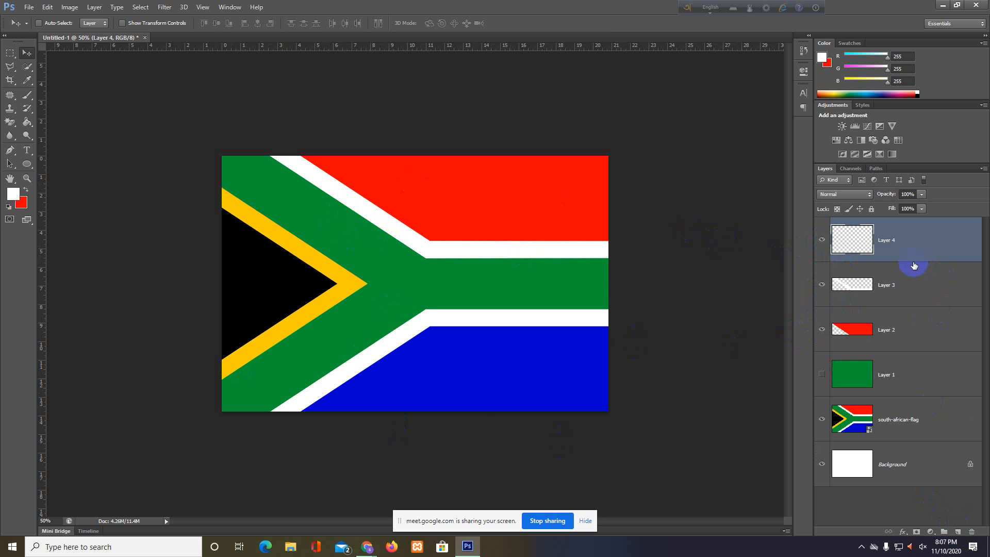
pyautogui.moveTo(10, 66); pyautogui.dragTo(55, 76)
pyautogui.click(54, 75)
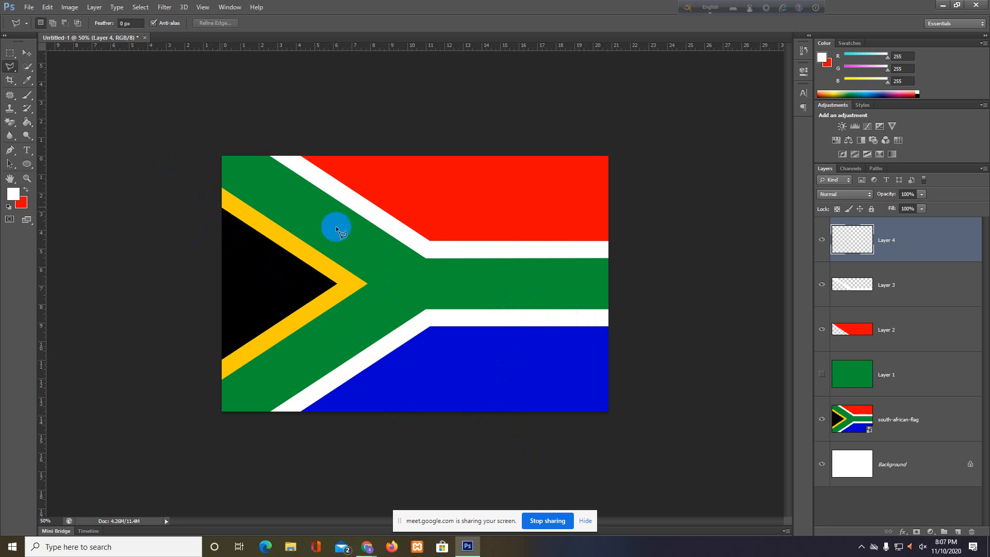
# Hide the reference flag layer to check the traced red band and white strip alone, and show it again.
pyautogui.click(27, 54)
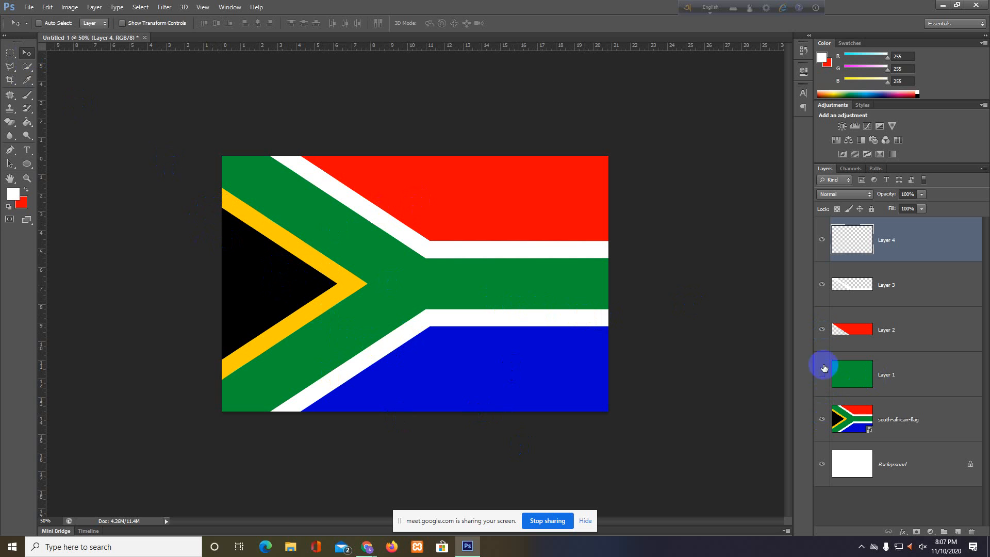
pyautogui.click(822, 420)
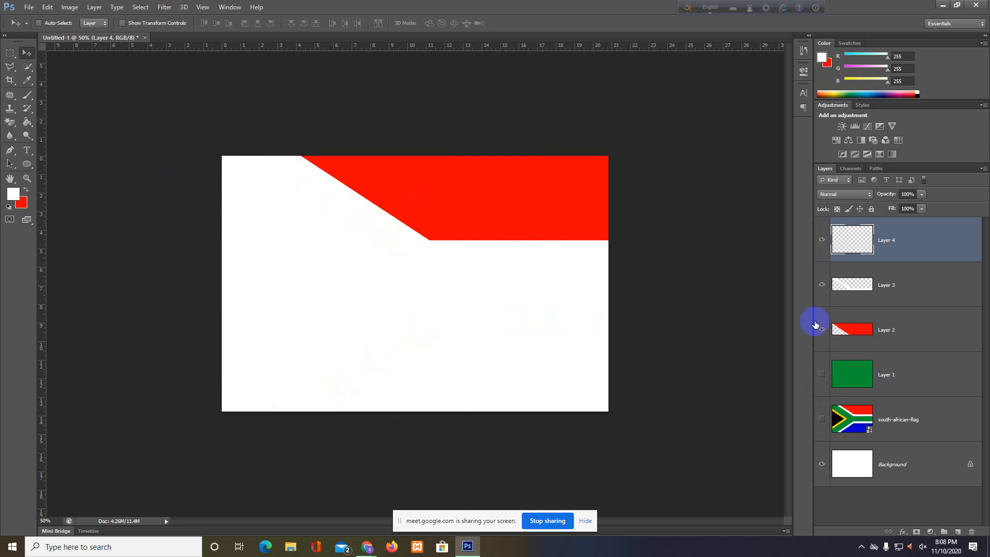
pyautogui.click(822, 419)
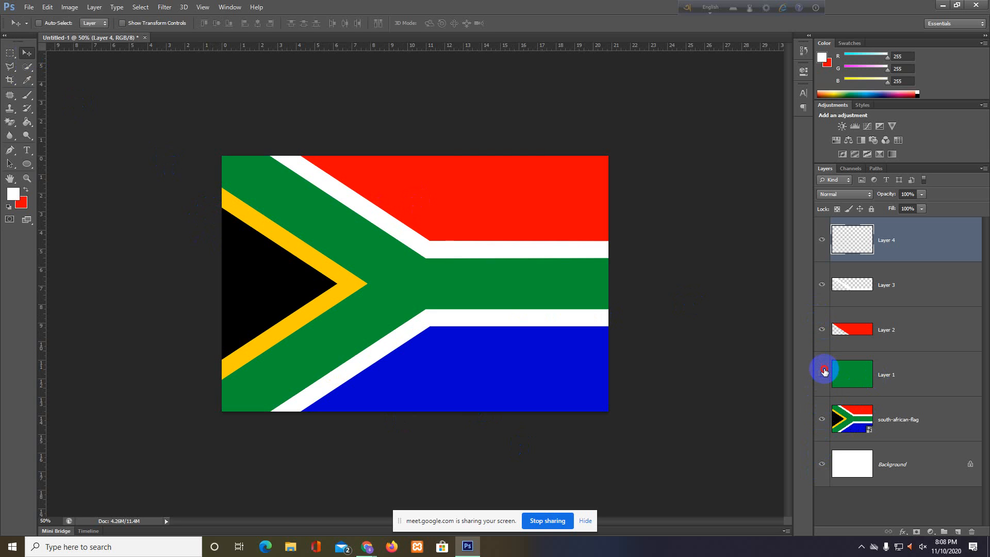
# Show the green layer, nudge the white strip up against the red band to close the gap, and hide the green layer.
pyautogui.click(822, 374)
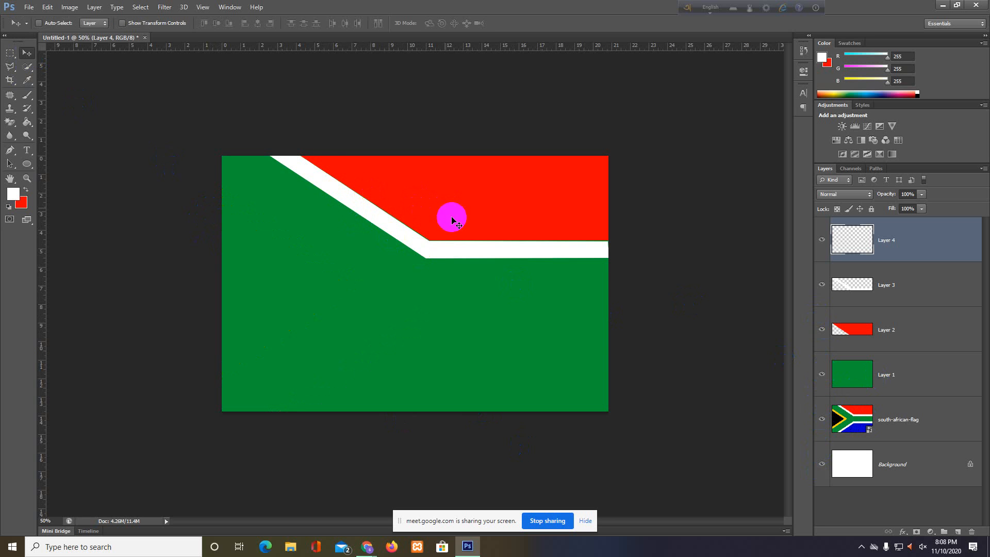
pyautogui.click(866, 285)
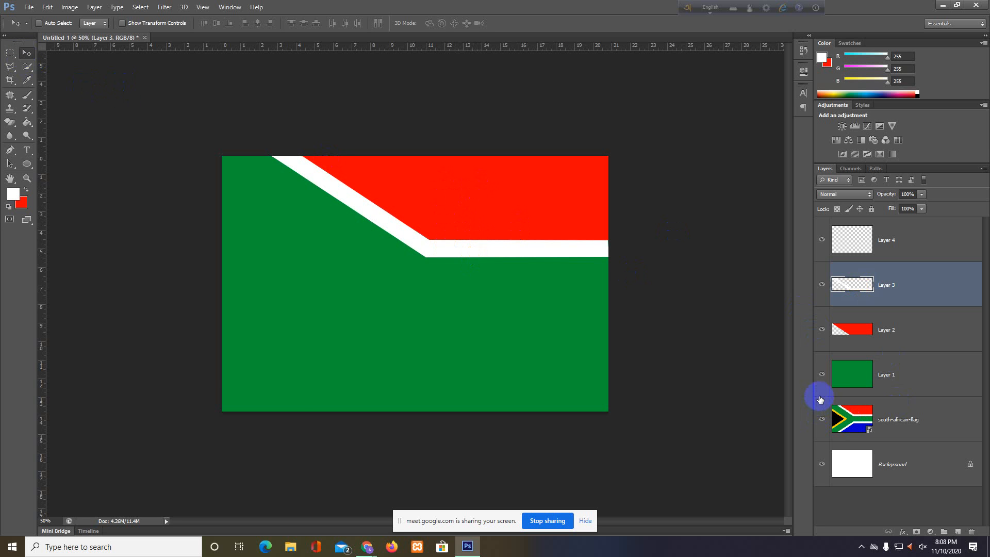
pyautogui.click(822, 375)
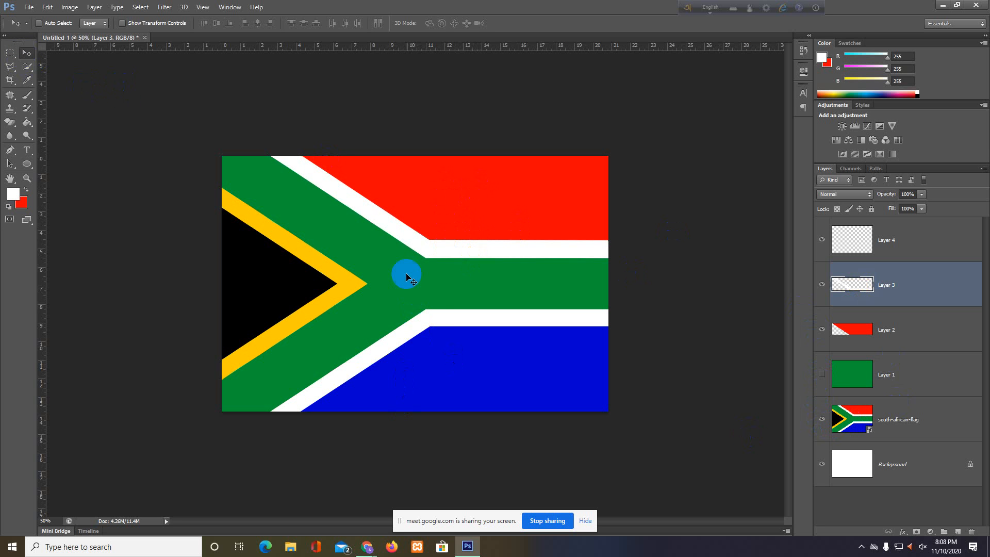
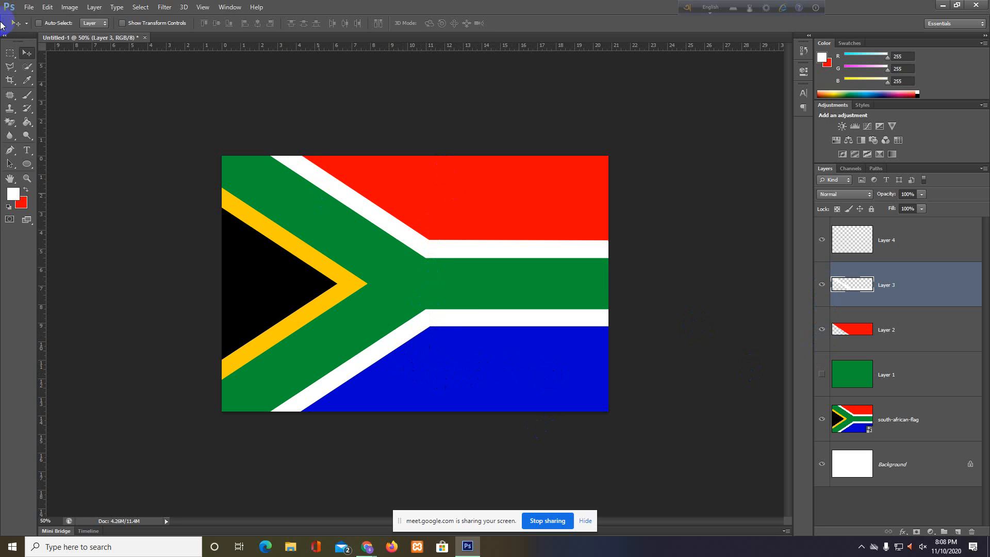
pyautogui.click(10, 66)
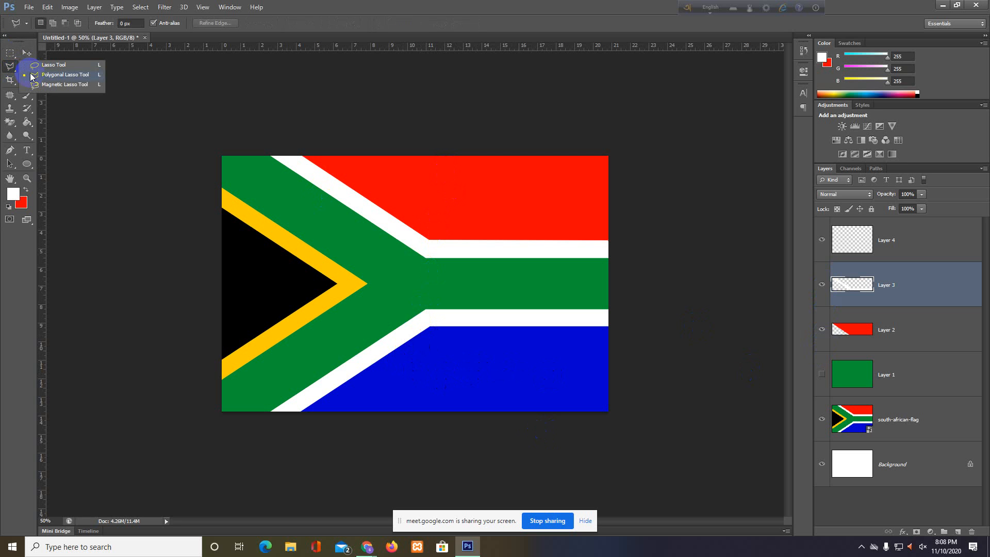
pyautogui.click(31, 75)
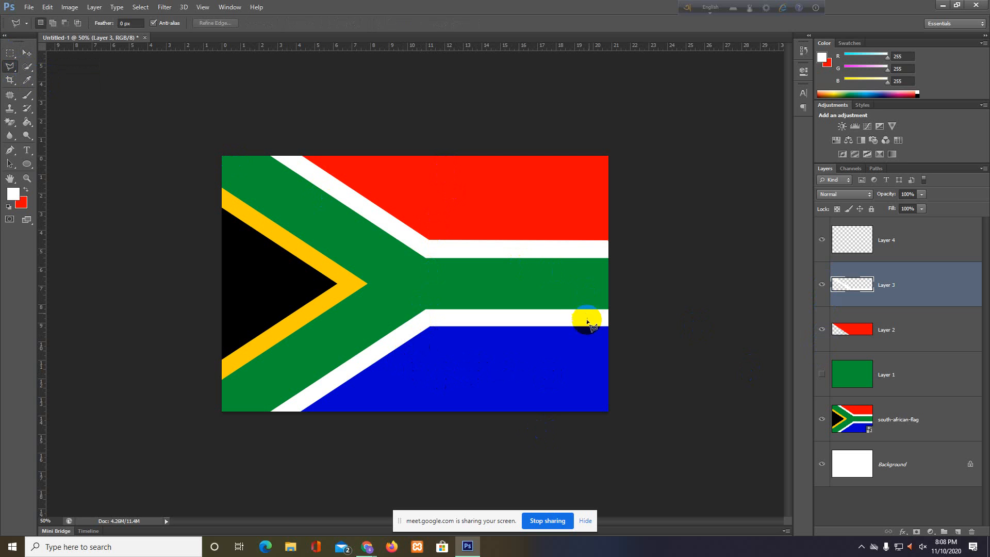
pyautogui.click(608, 326)
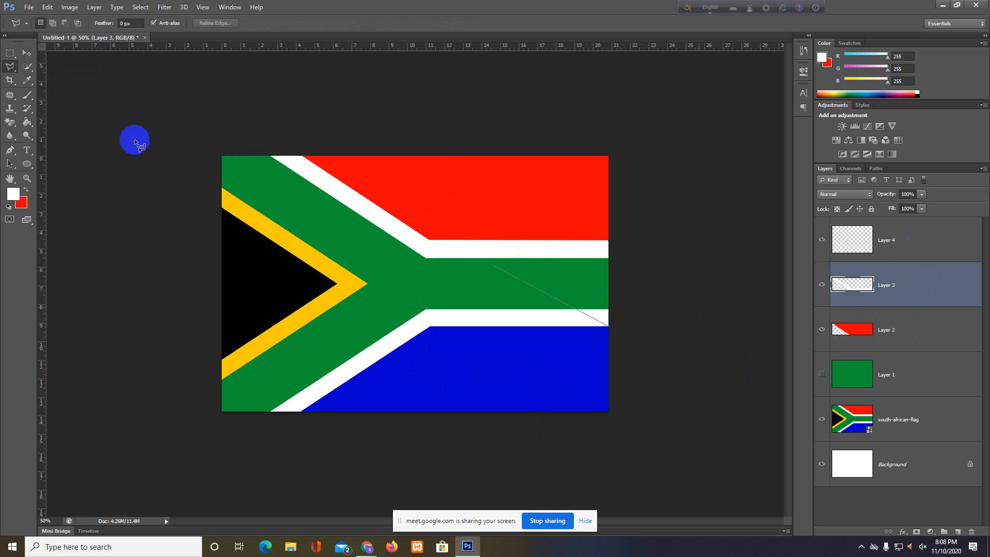
pyautogui.click(26, 52)
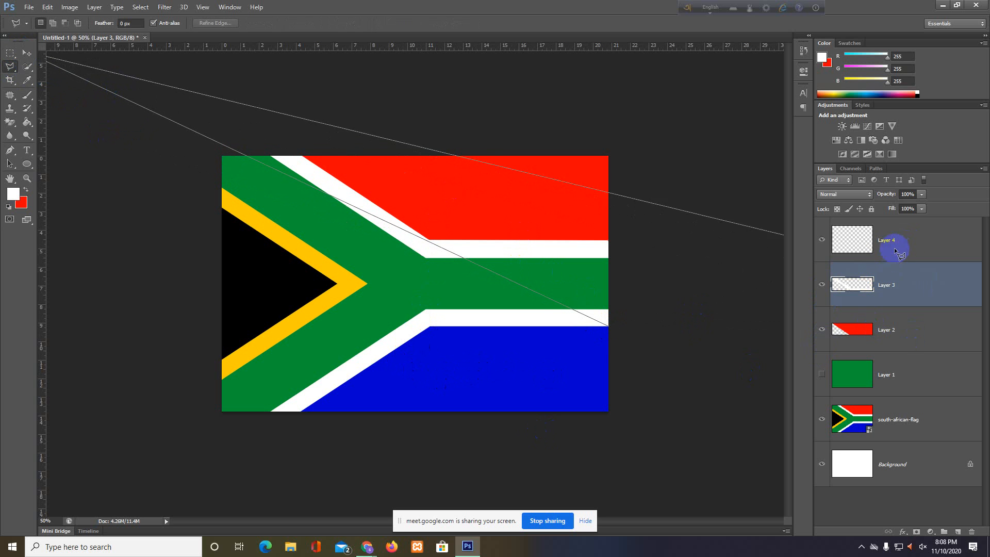
pyautogui.click(894, 242)
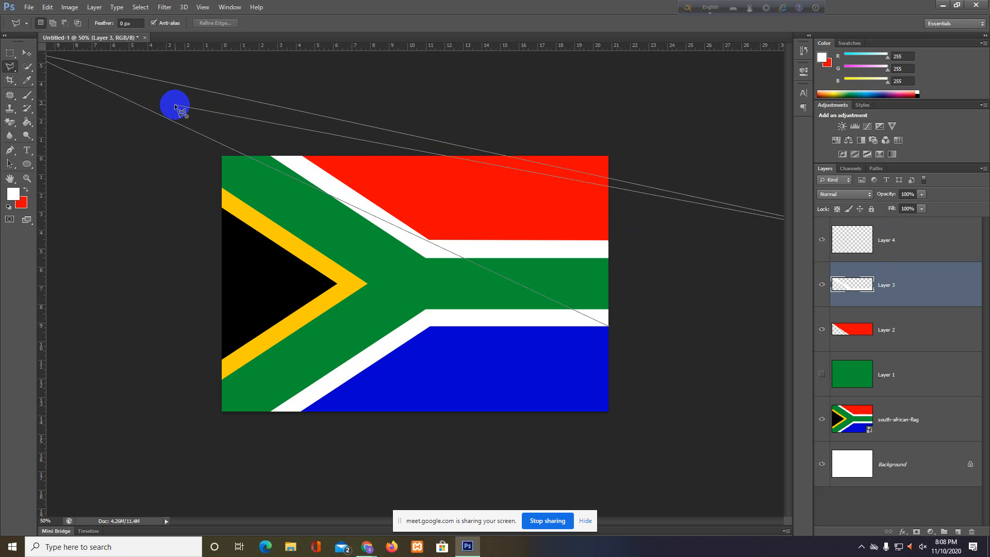
pyautogui.doubleClick(25, 53)
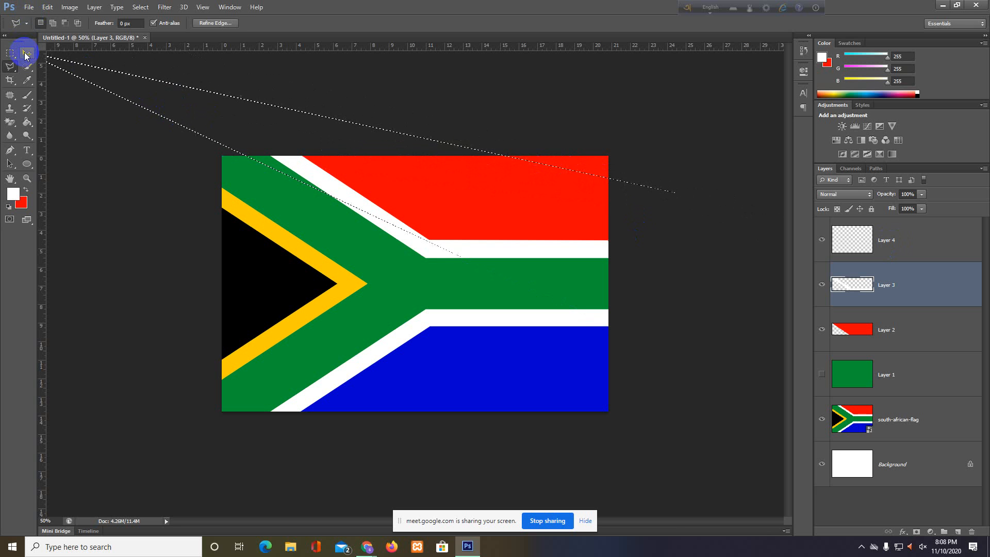
pyautogui.click(586, 175)
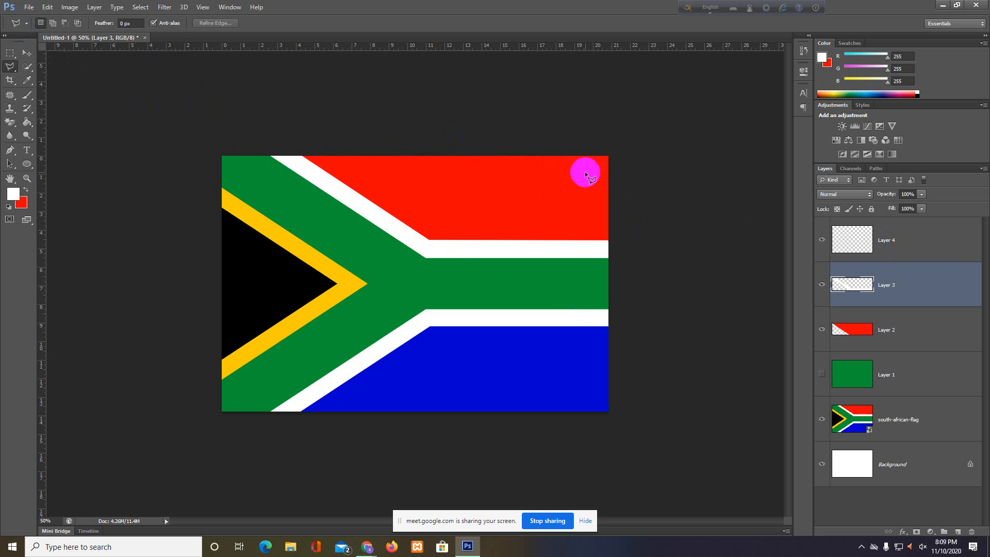
# Make Layer 4 active and trace the reference's blue band with the Polygonal Lasso into a closed selection.
pyautogui.click(923, 252)
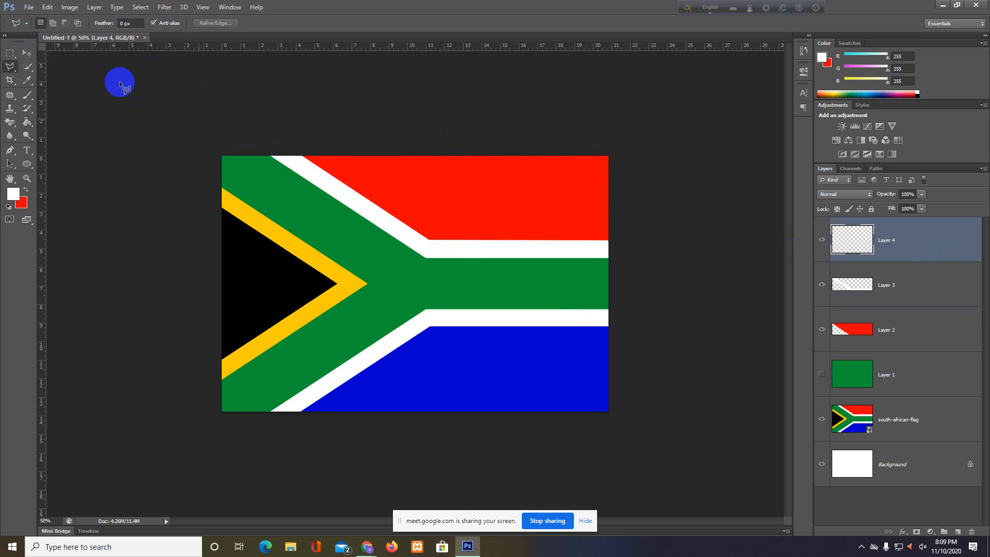
pyautogui.click(10, 66)
pyautogui.click(46, 62)
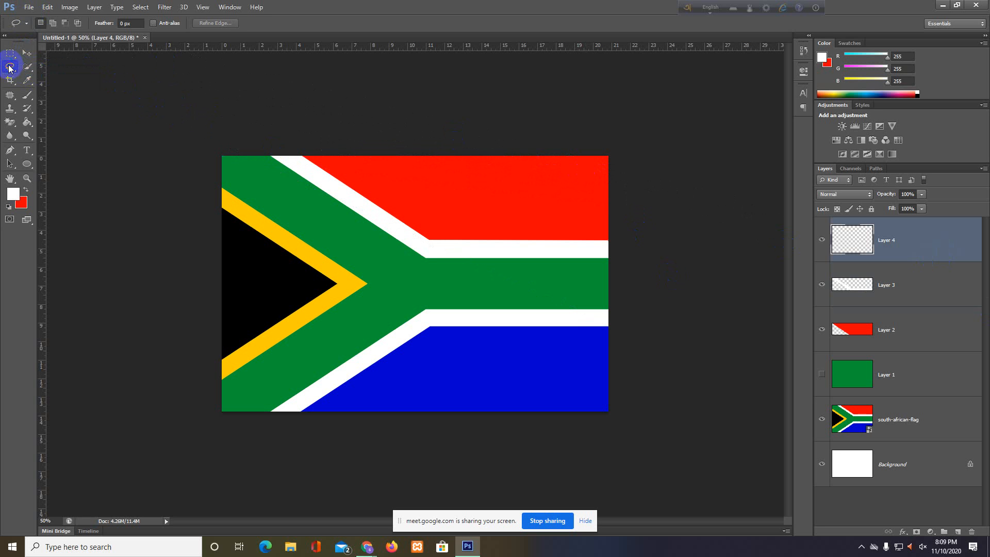
pyautogui.click(10, 66)
pyautogui.click(46, 72)
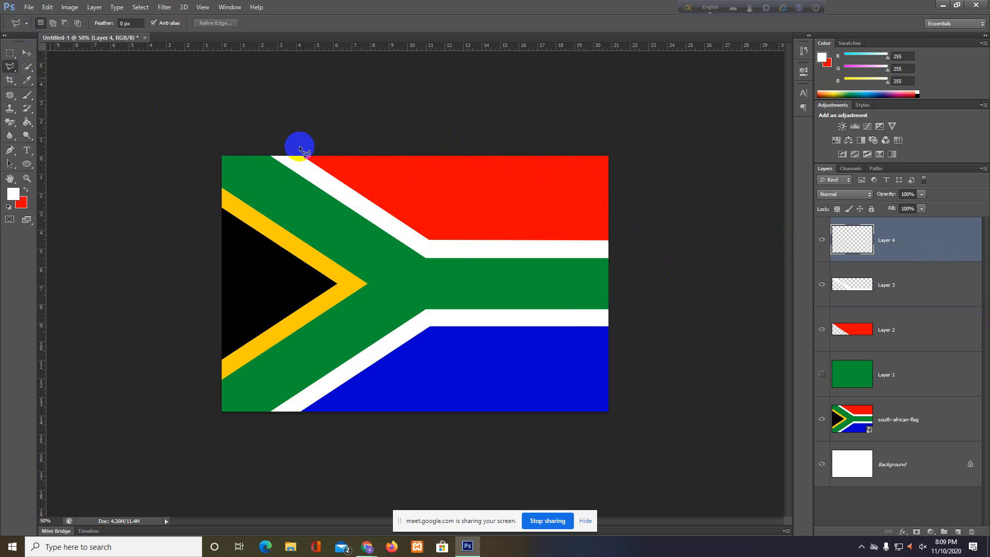
pyautogui.click(609, 327)
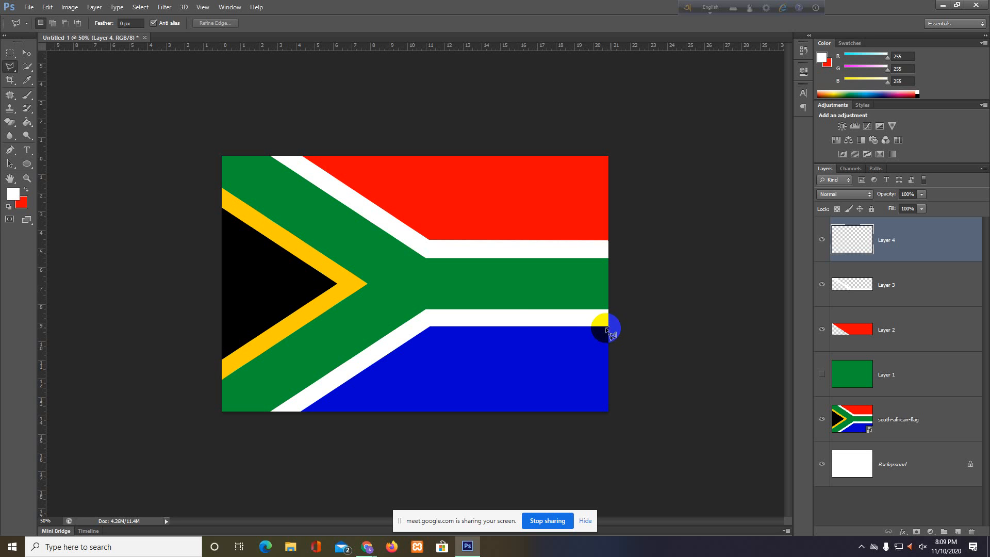
pyautogui.click(430, 326)
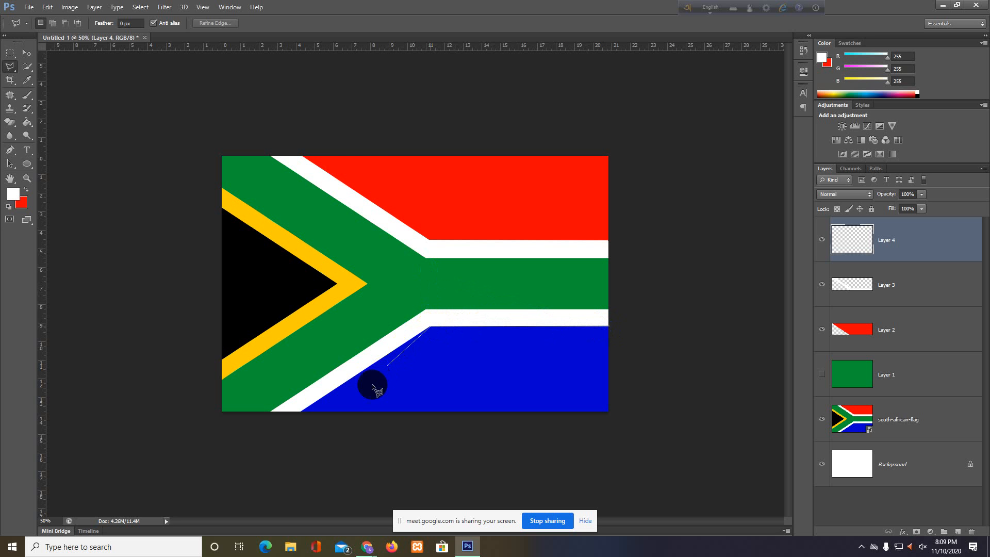
pyautogui.click(299, 413)
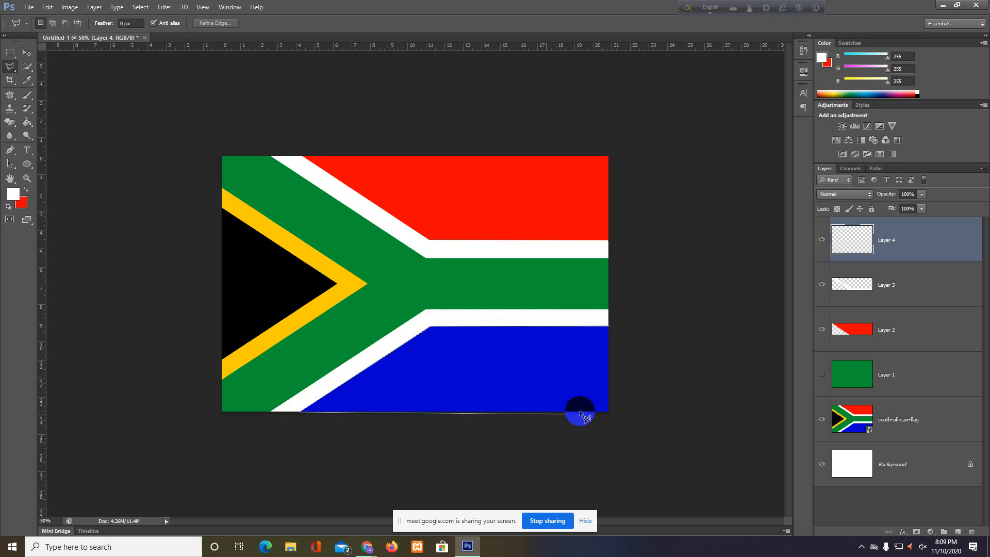
pyautogui.click(608, 411)
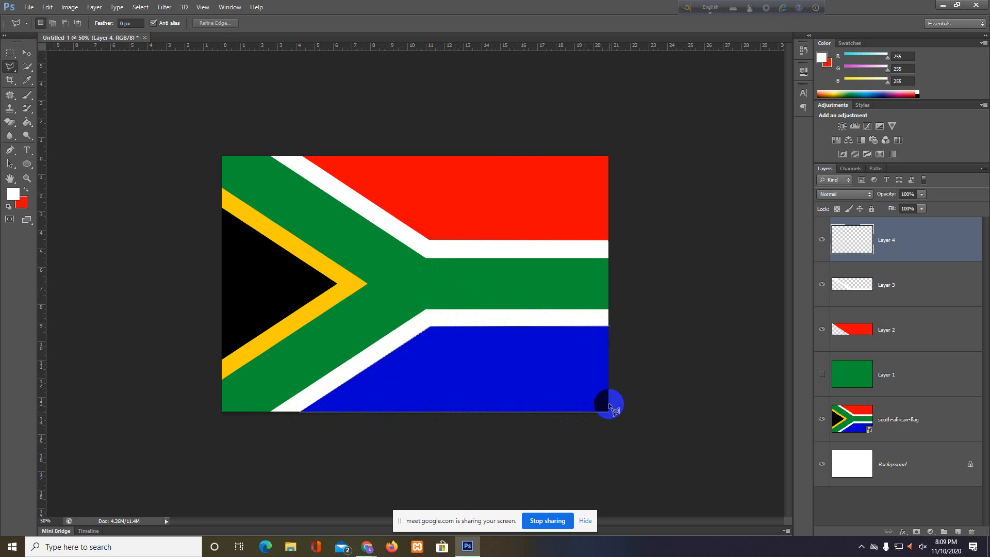
pyautogui.click(608, 326)
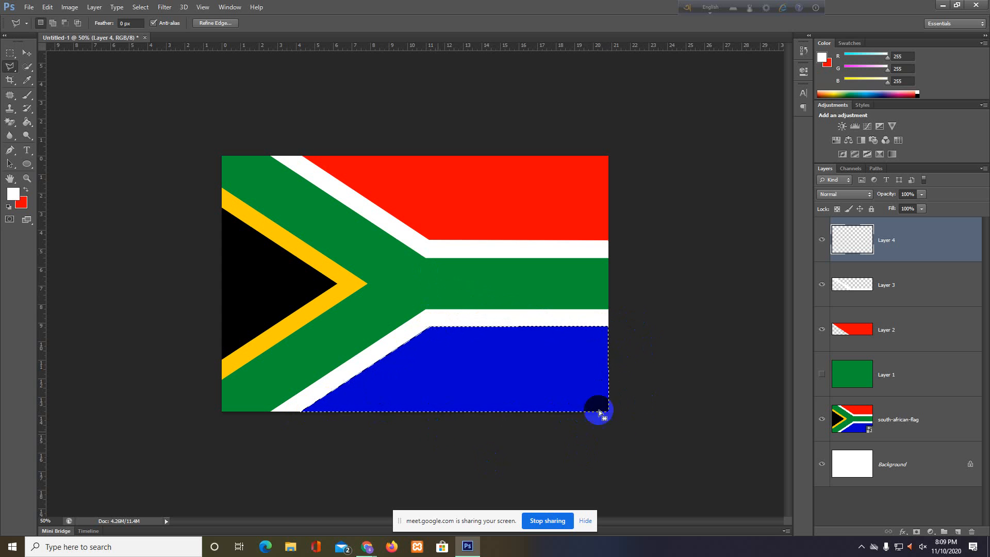
# Sample the reference's blue, fill the traced band on Layer 4 with it, and clear the selection.
pyautogui.click(27, 80)
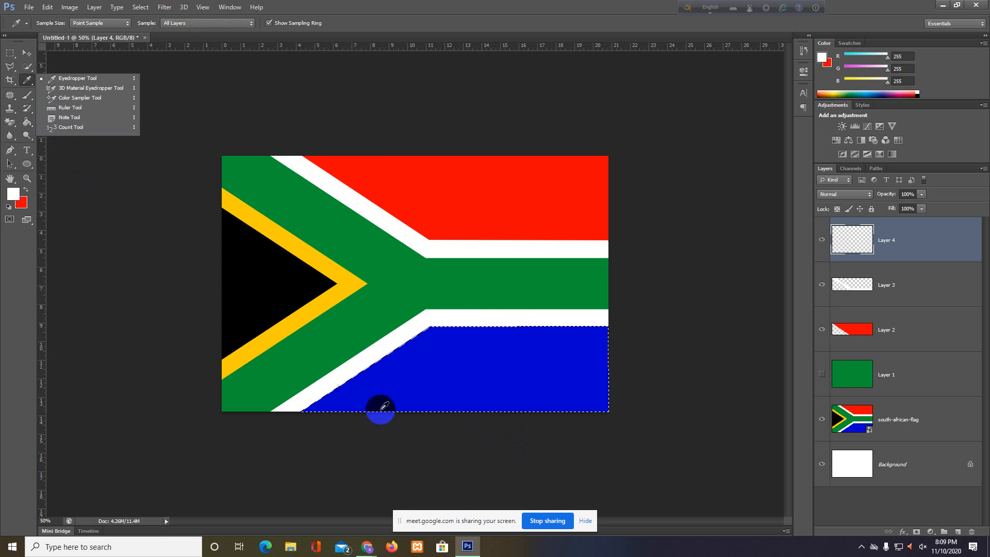
pyautogui.click(500, 367)
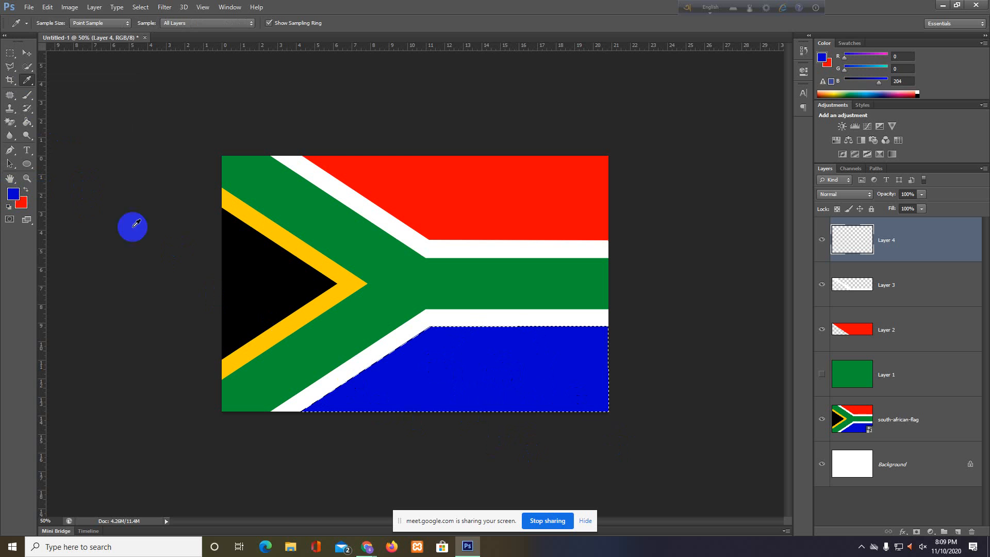
pyautogui.moveTo(548, 400); pyautogui.dragTo(252, 341)
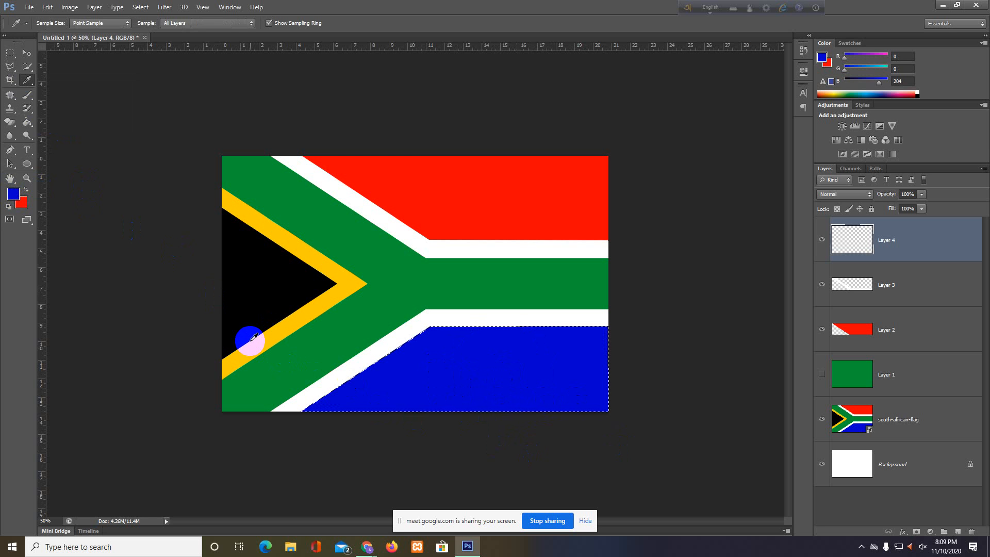
pyautogui.hotkey('alt', 'BackSpace')
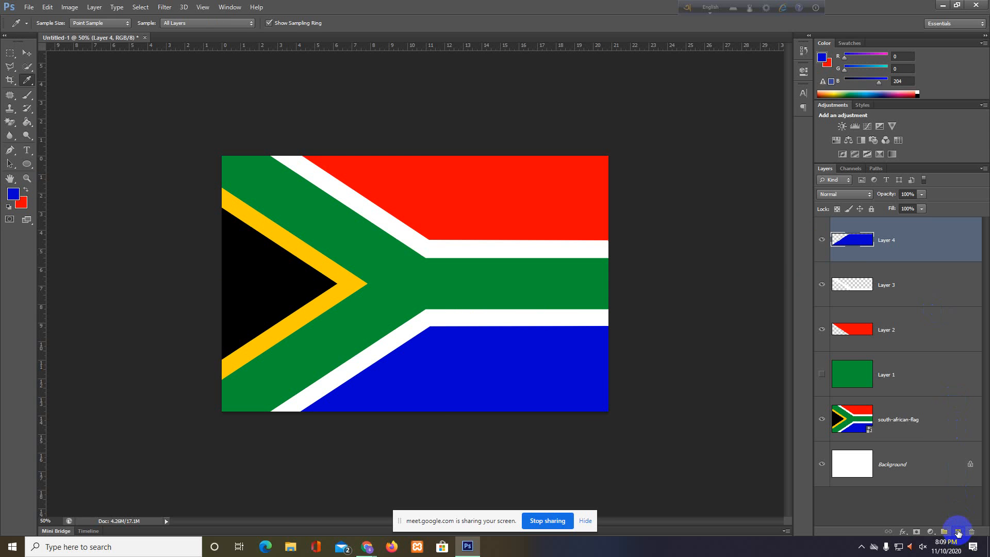
# Add a new layer above the blue band and trace the lower white strip with the Polygonal Lasso into a closed selection.
pyautogui.click(958, 531)
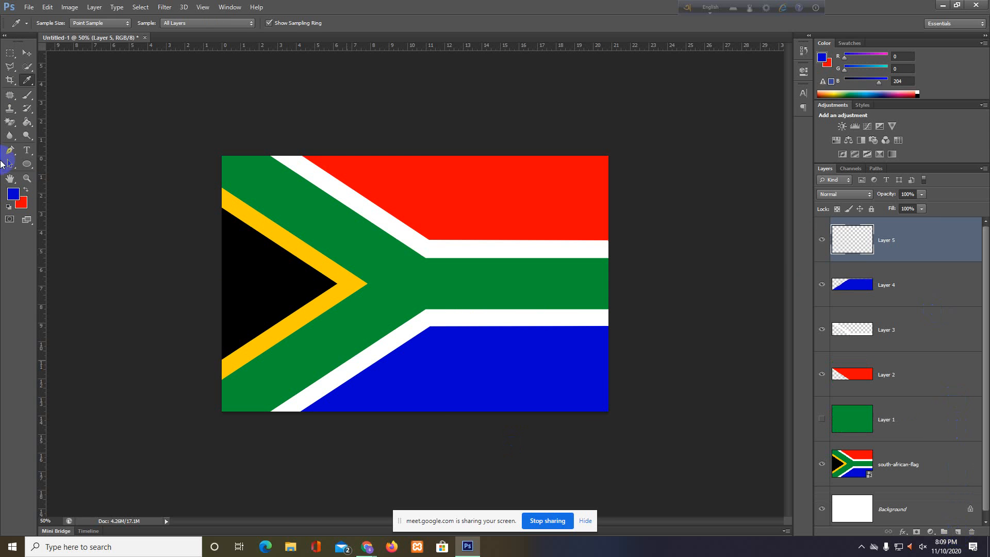
pyautogui.click(12, 67)
pyautogui.click(33, 76)
pyautogui.click(611, 326)
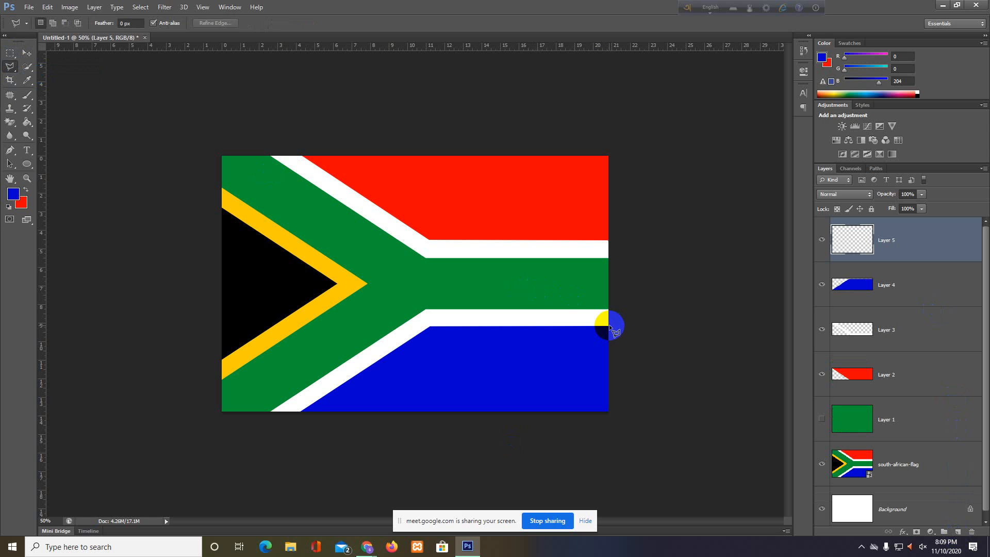
pyautogui.click(430, 327)
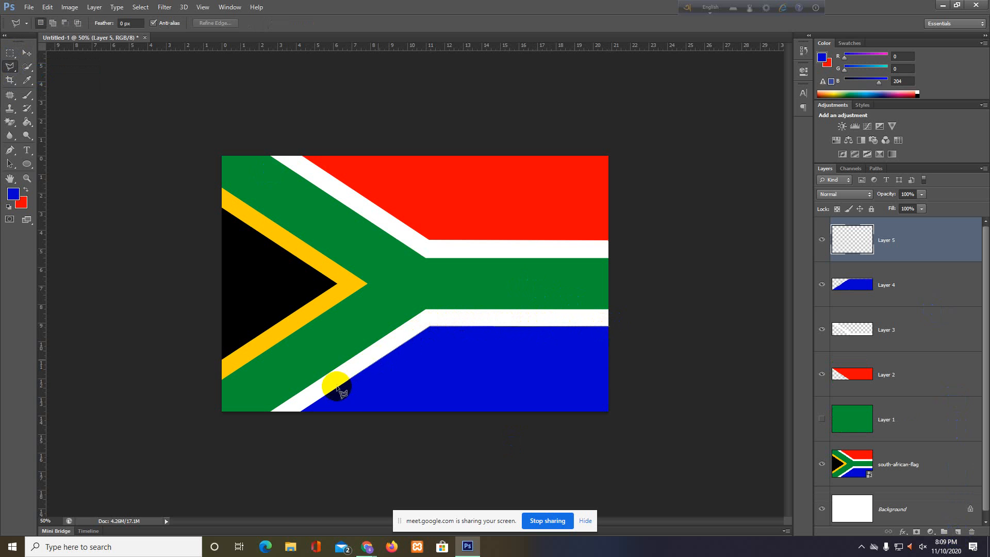
pyautogui.click(298, 414)
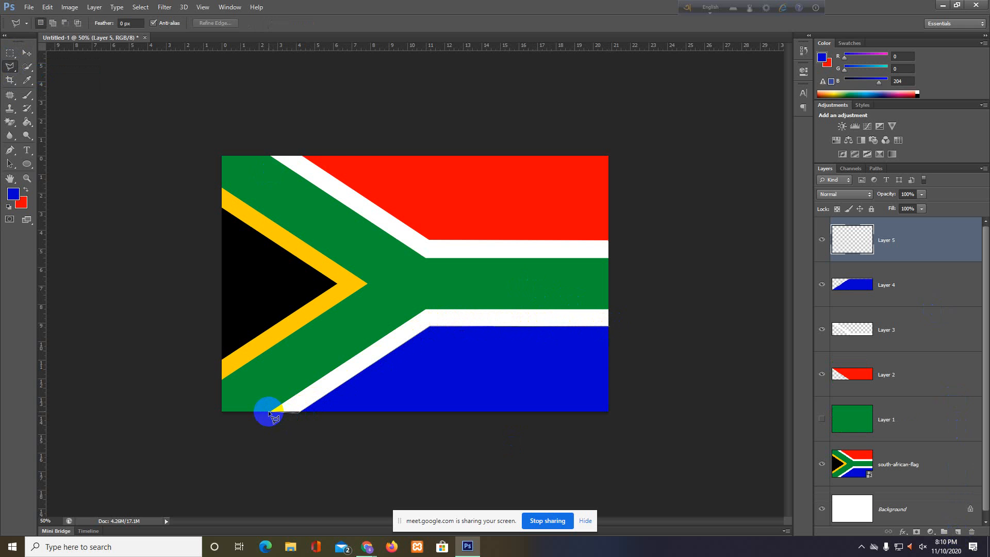
pyautogui.click(269, 413)
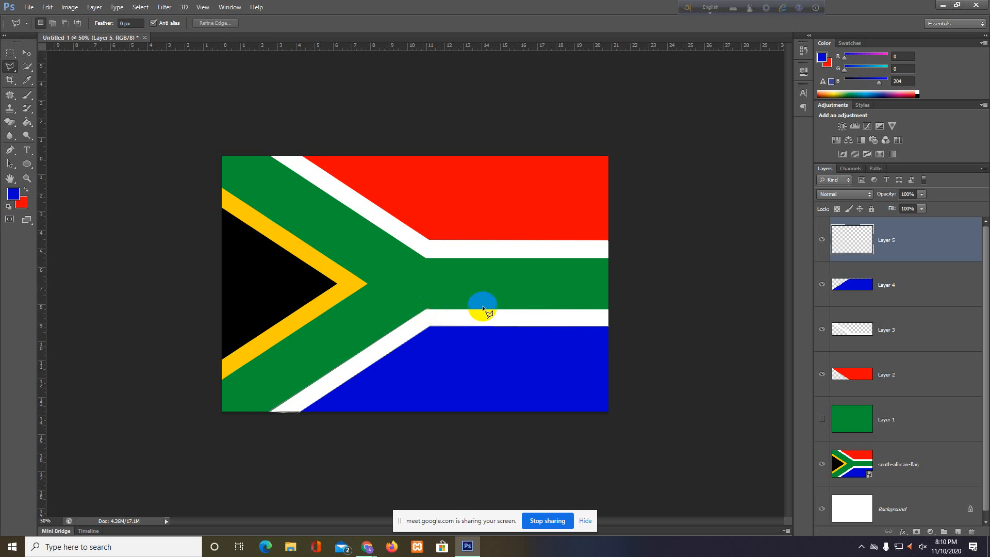
pyautogui.click(610, 309)
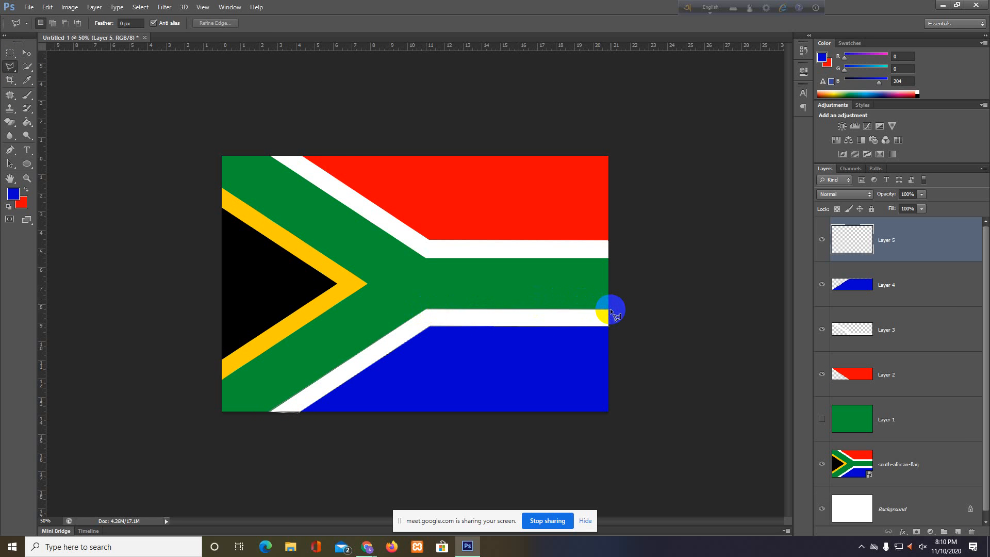
pyautogui.click(609, 324)
pyautogui.doubleClick(610, 324)
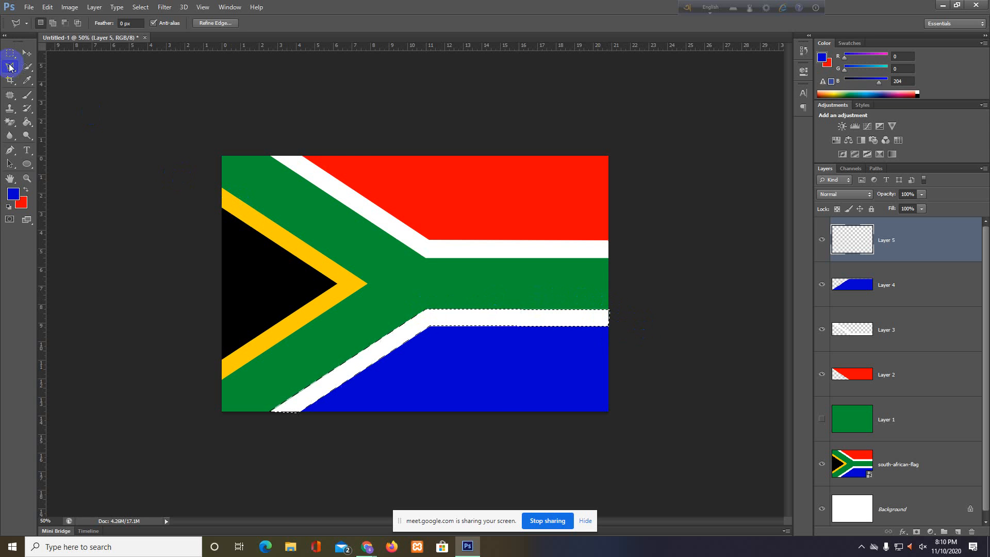
# Sample the reference's white, fill the lower strip on Layer 5, clear the selection, and check it briefly against the green layer.
pyautogui.click(26, 81)
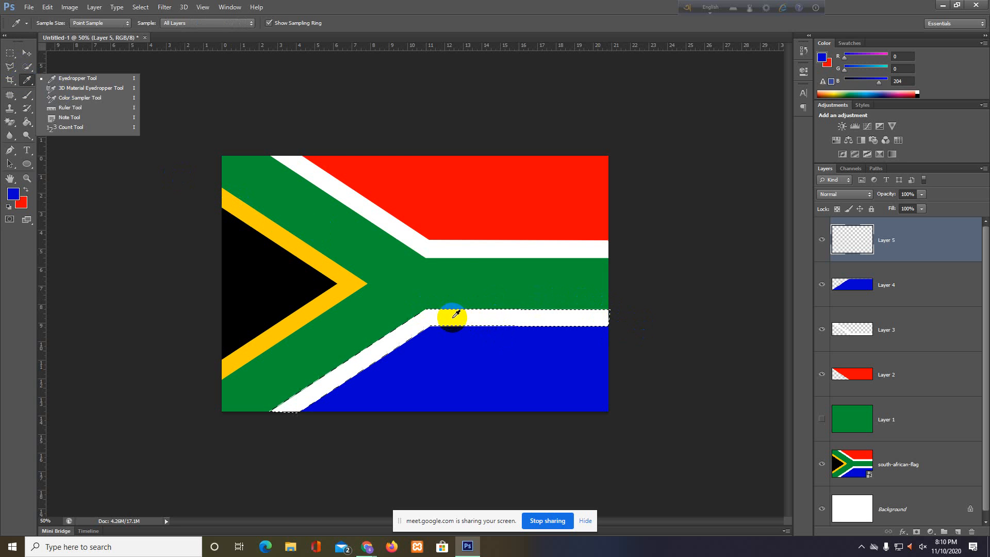
pyautogui.click(456, 314)
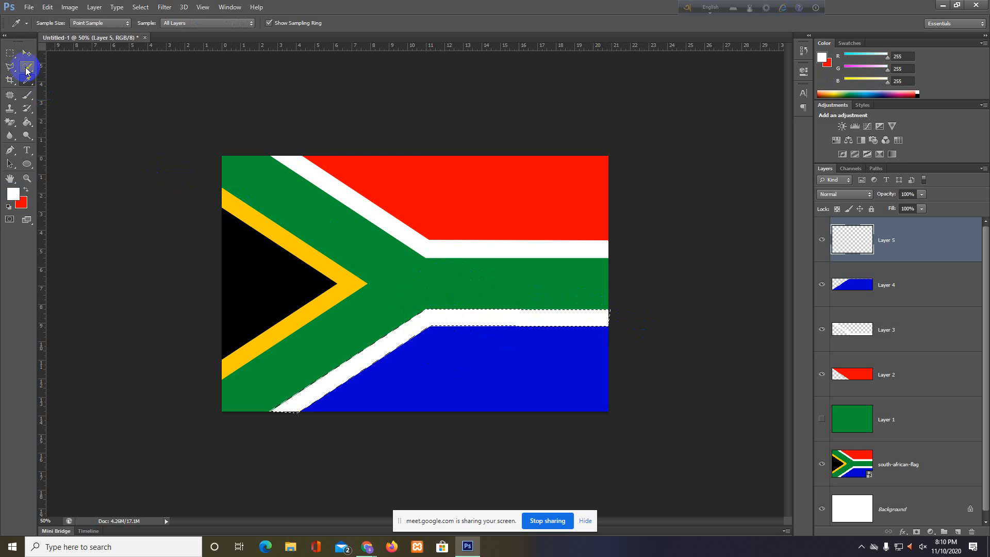
pyautogui.hotkey('alt', 'BackSpace')
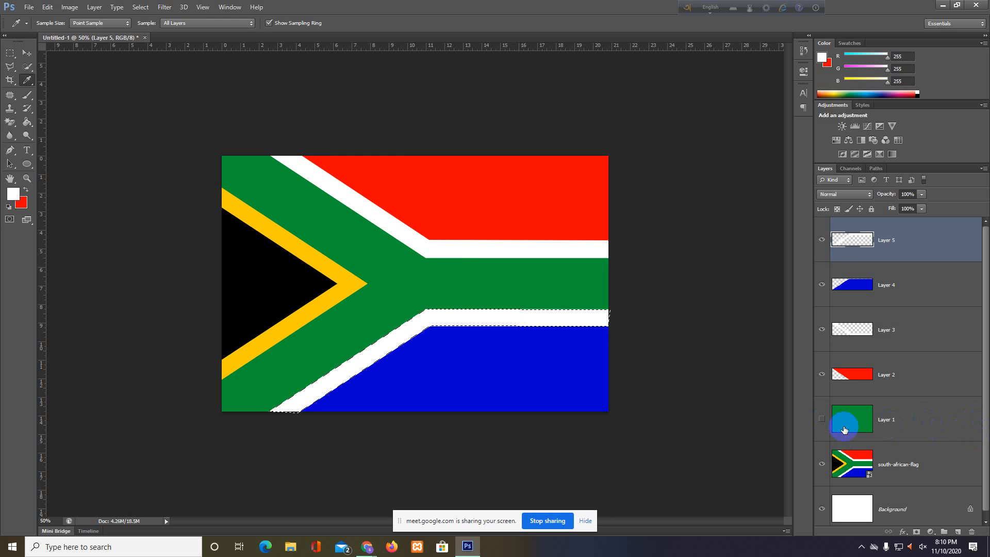
pyautogui.click(823, 420)
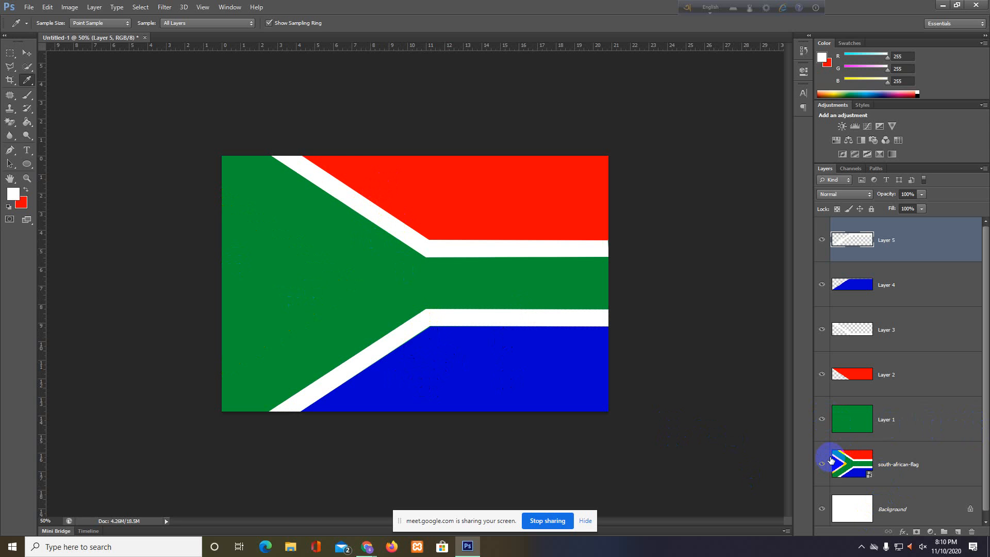
pyautogui.click(821, 419)
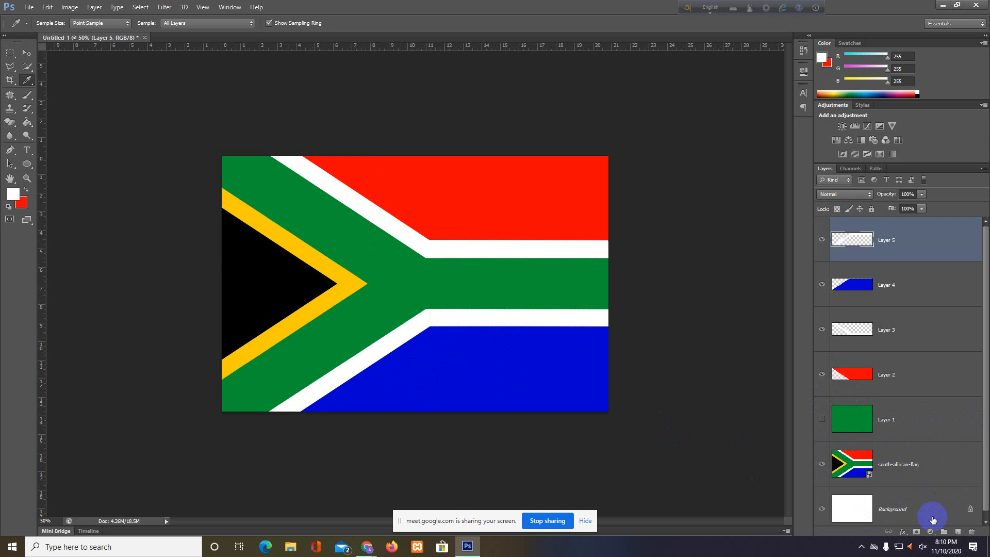
# Add a new layer above Layer 5 and trace the reference's black triangle with the Polygonal Lasso into a closed selection.
pyautogui.click(958, 532)
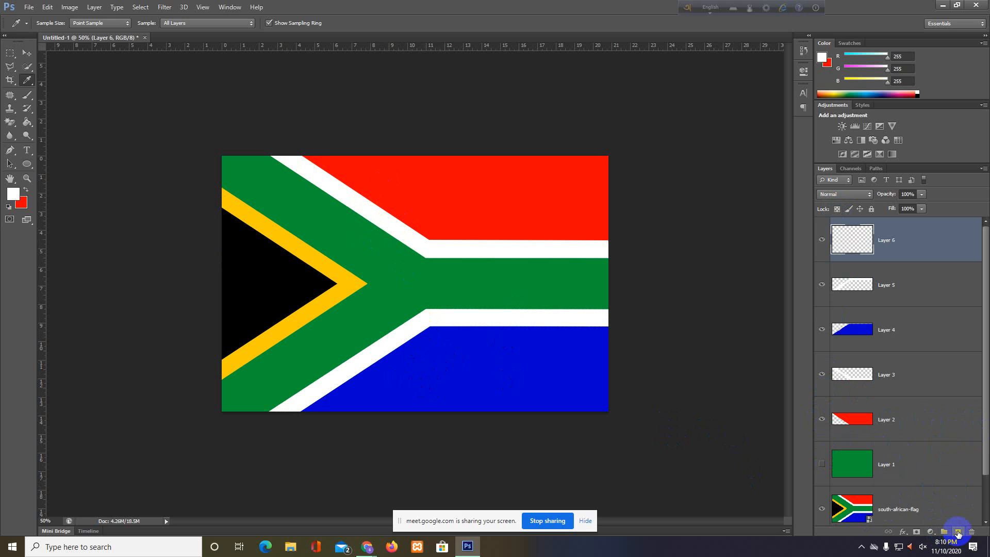
pyautogui.click(14, 69)
pyautogui.click(45, 75)
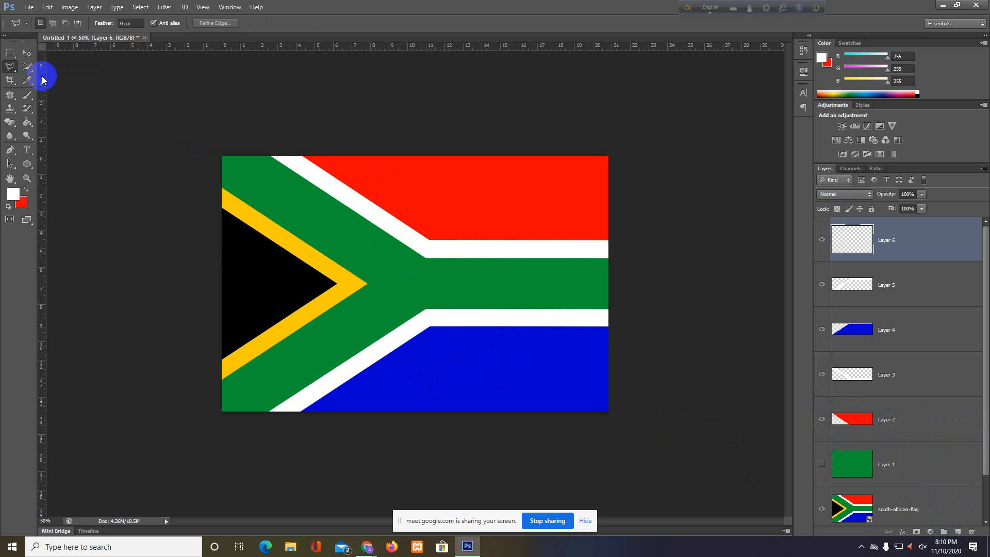
pyautogui.click(222, 208)
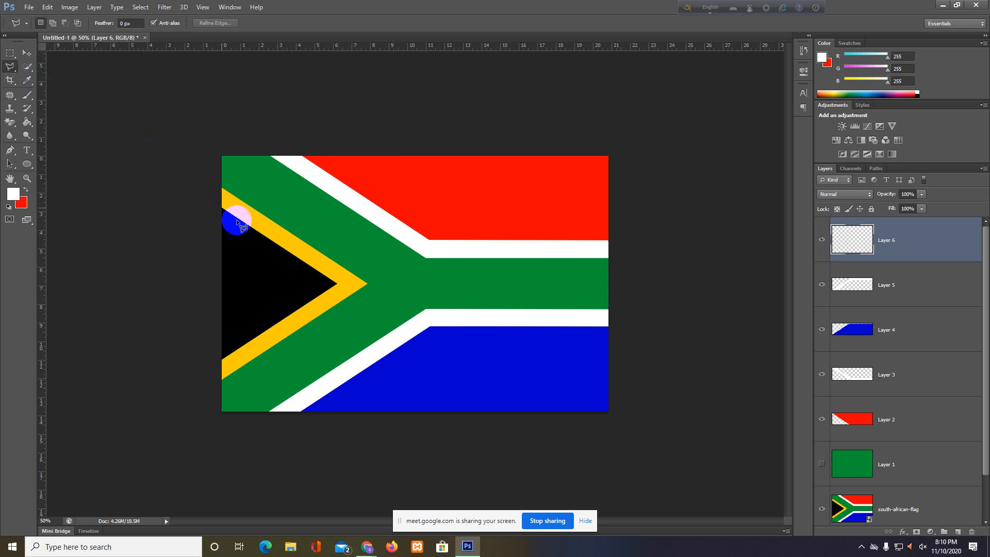
pyautogui.click(337, 284)
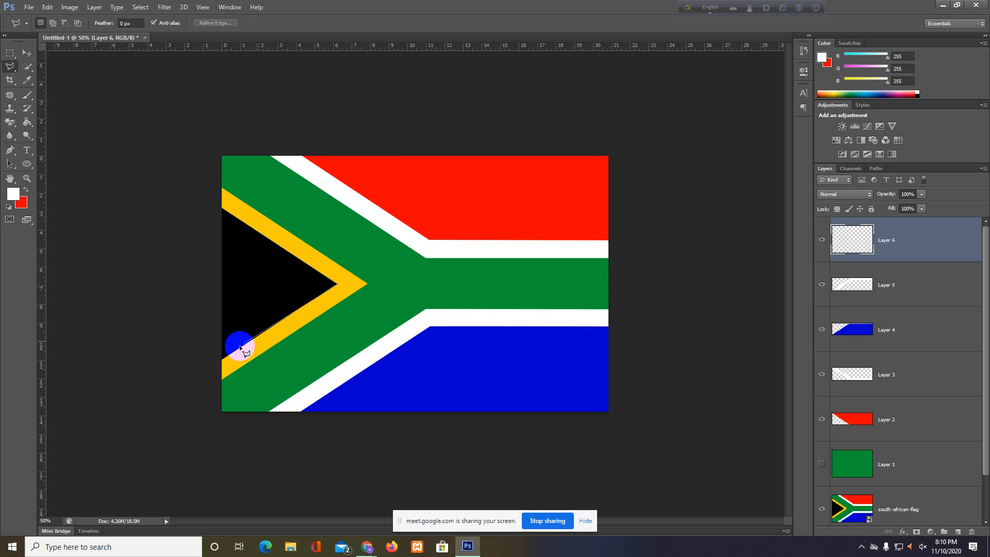
pyautogui.click(222, 360)
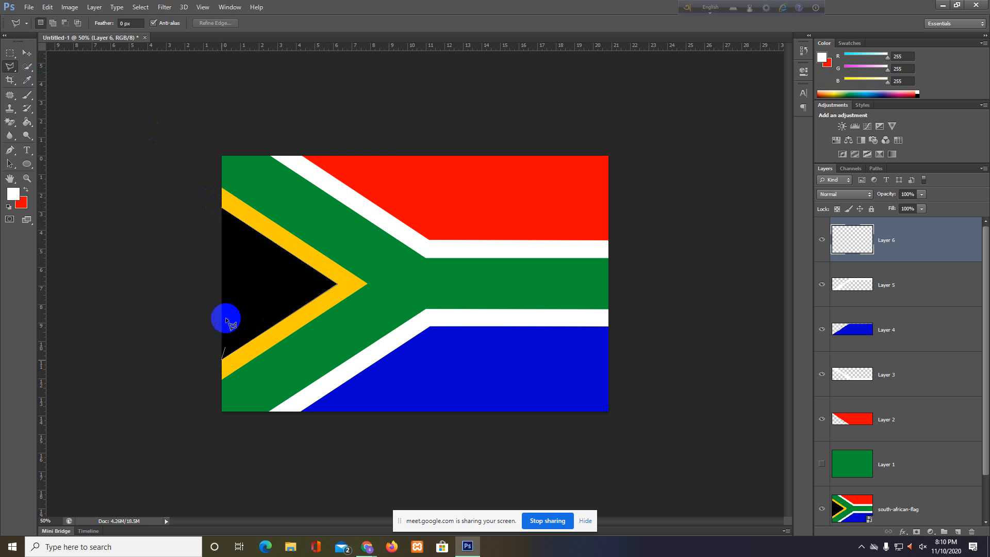
pyautogui.click(222, 209)
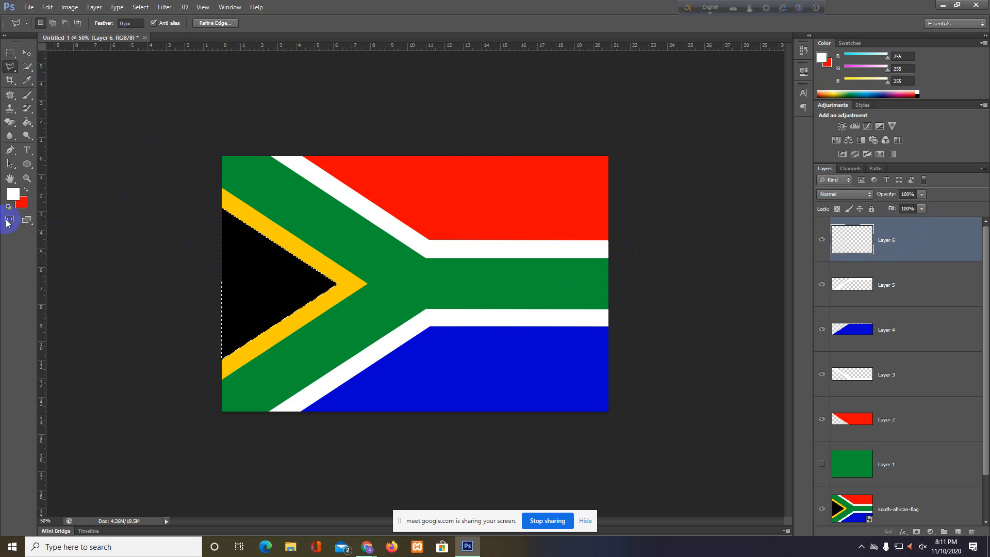
# Sample the reference's black, fill the traced triangle on Layer 6 with it, and clear the selection.
pyautogui.click(27, 80)
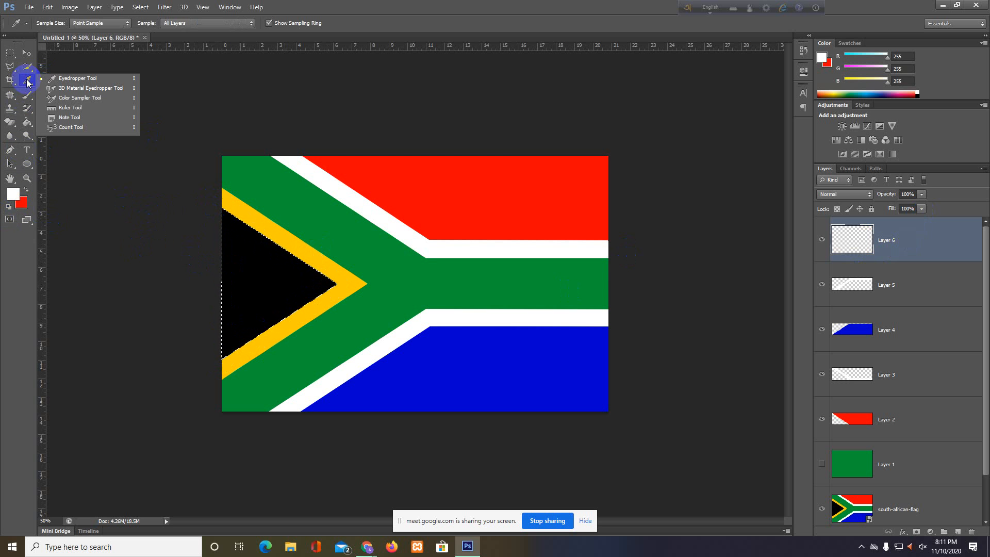
pyautogui.click(66, 80)
pyautogui.click(252, 285)
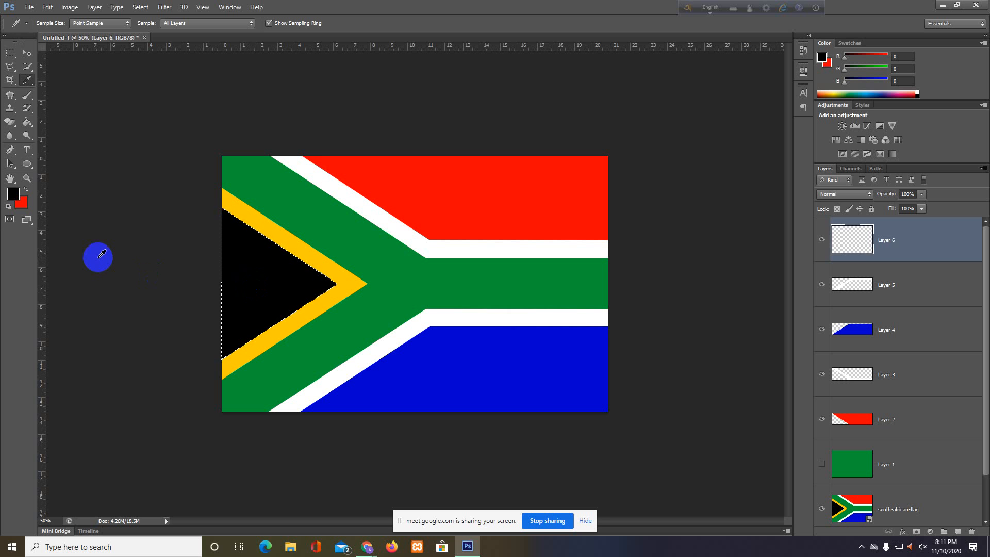
pyautogui.hotkey('alt', 'BackSpace')
pyautogui.hotkey('ctrl', 'd')
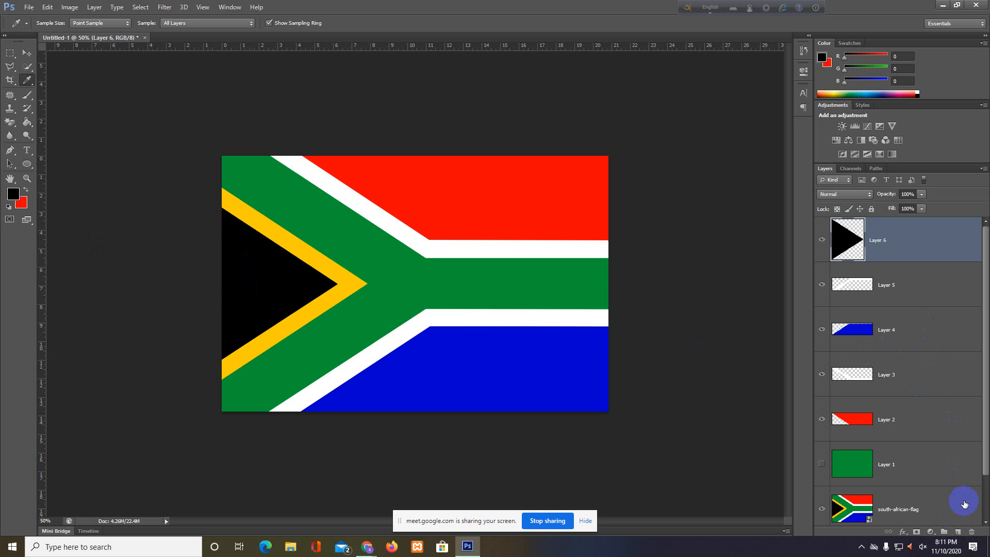
# Add a new layer above the black triangle and trace the reference's yellow chevron with the Polygonal Lasso into a closed selection.
pyautogui.click(957, 532)
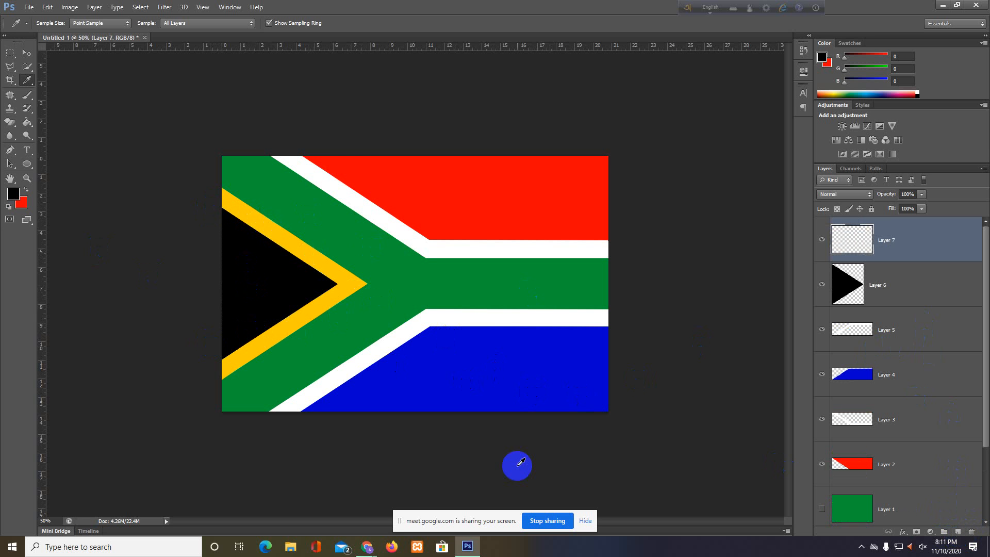
pyautogui.rightClick(10, 66)
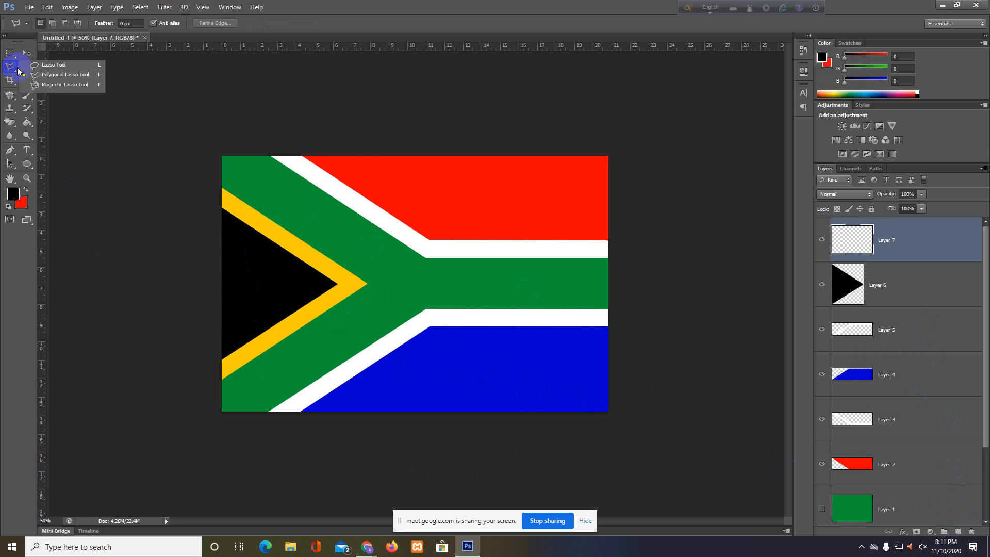
pyautogui.click(51, 75)
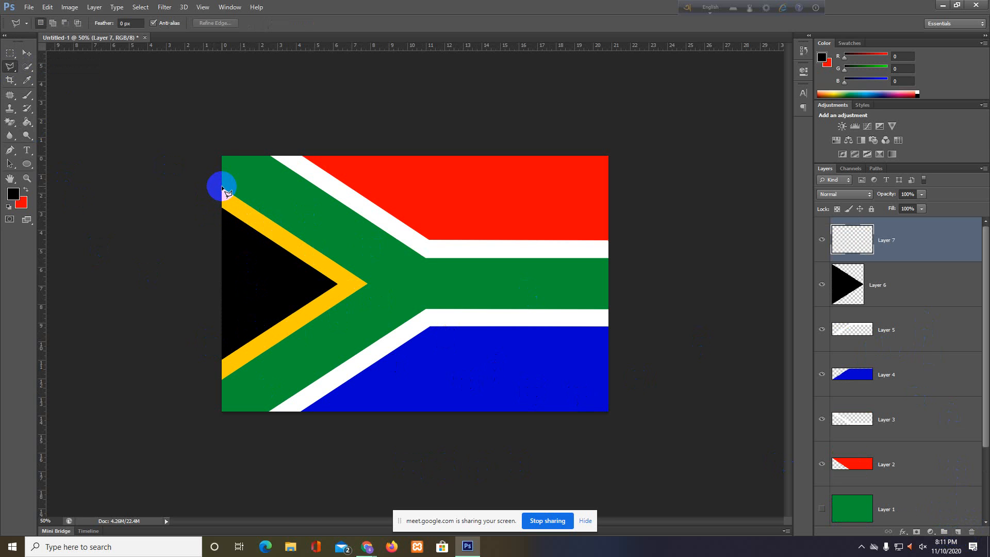
pyautogui.click(222, 188)
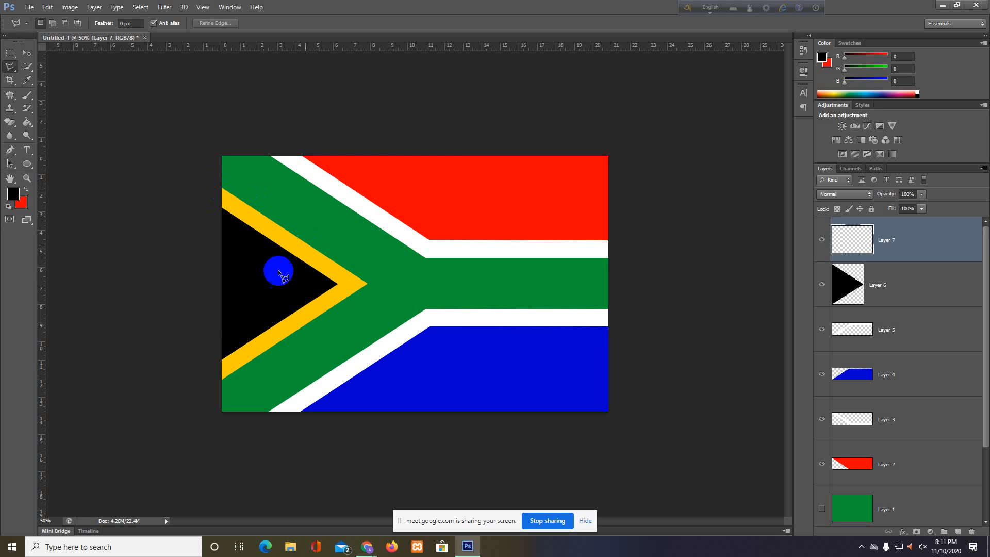
pyautogui.click(222, 376)
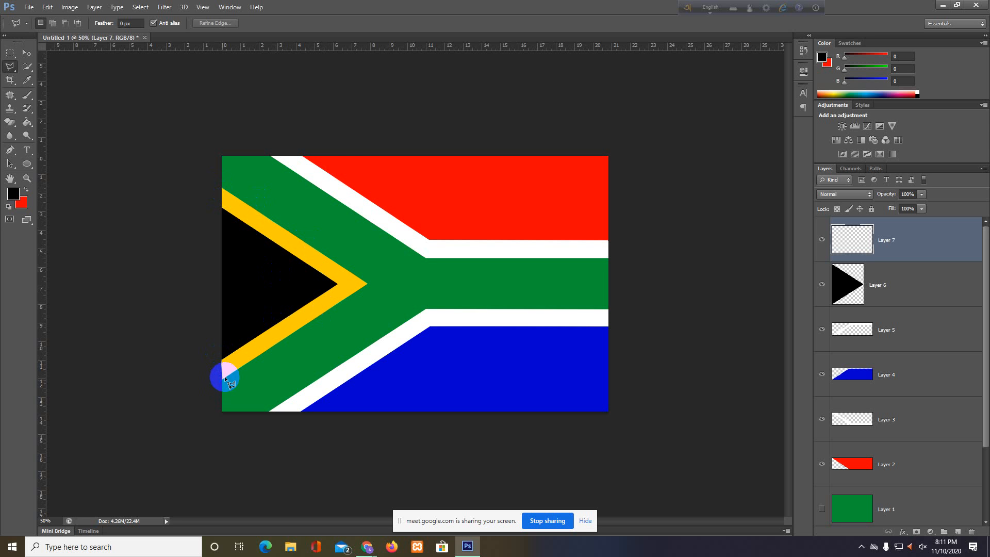
pyautogui.click(367, 283)
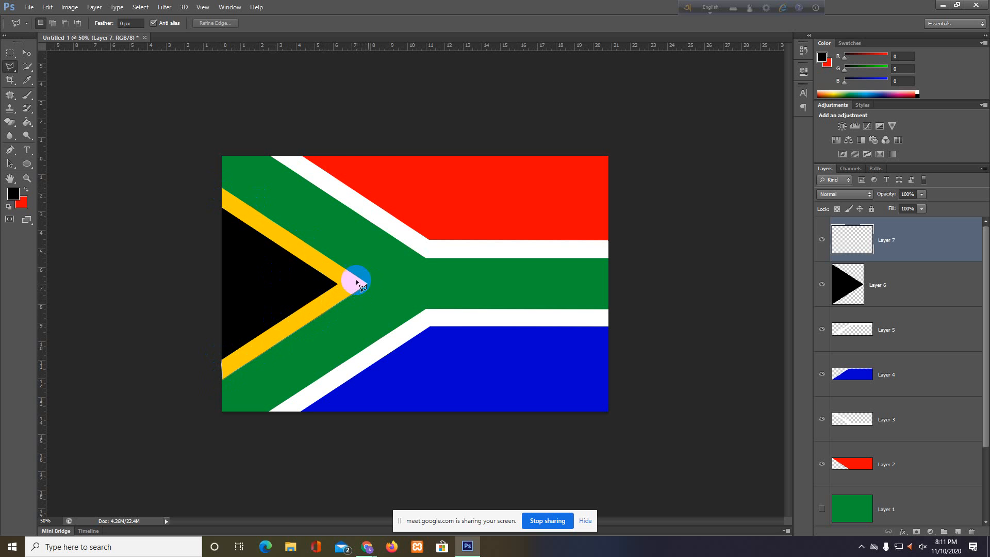
pyautogui.click(222, 186)
pyautogui.click(222, 207)
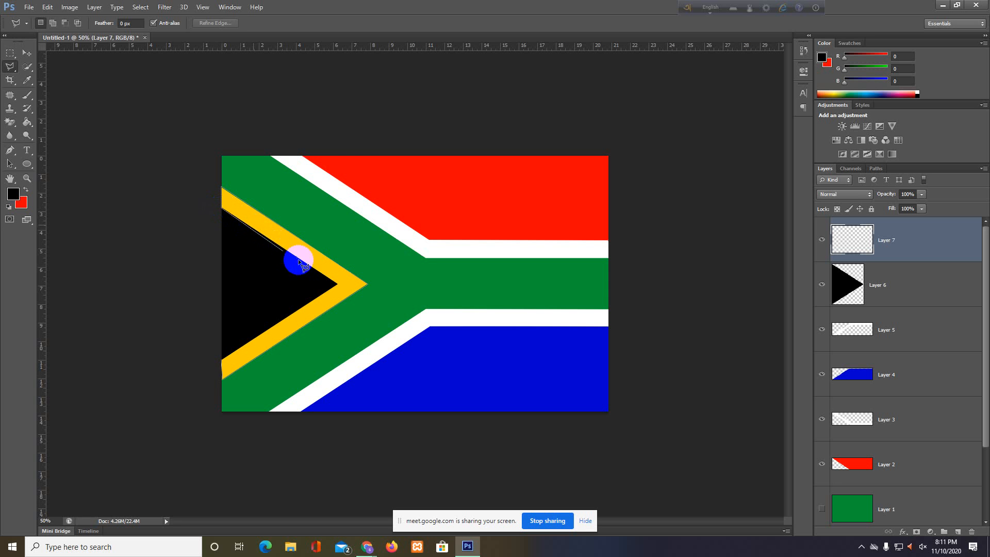
pyautogui.click(336, 284)
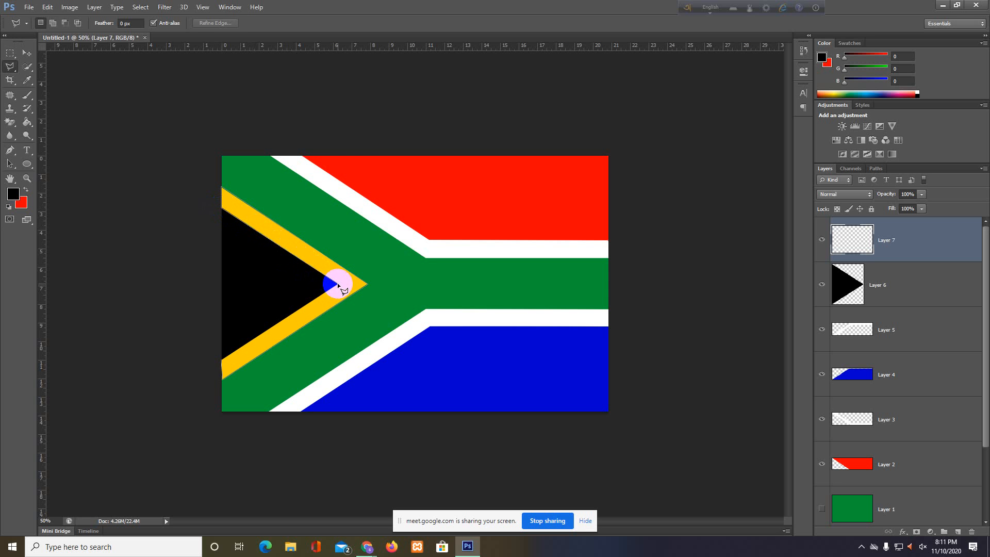
pyautogui.click(224, 359)
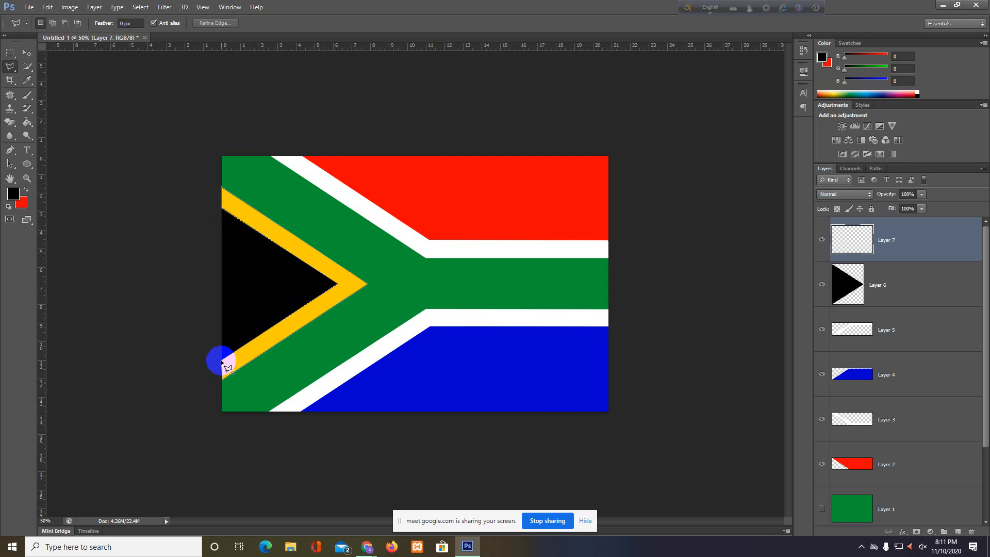
pyautogui.click(222, 363)
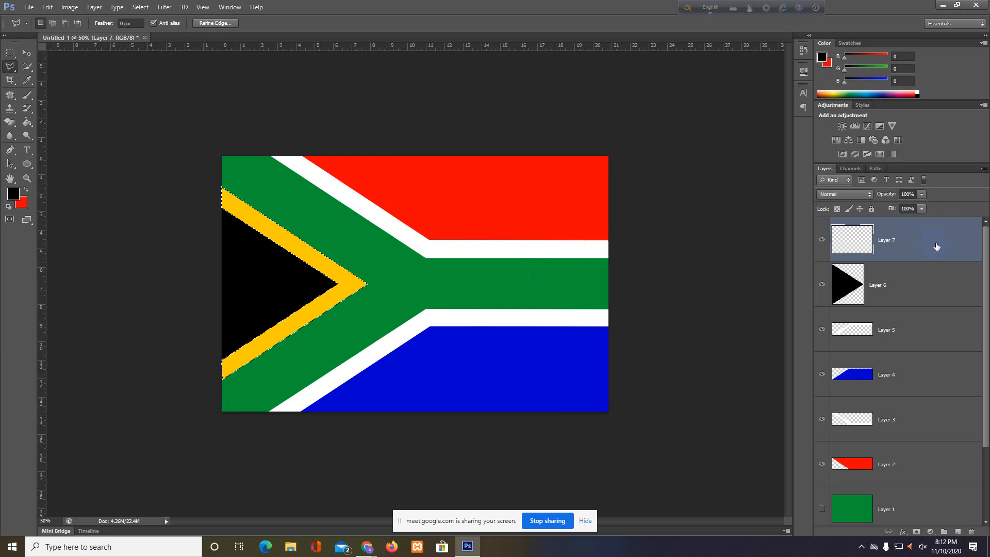
# Delete the empty Layer 7 and add a fresh layer above the black triangle, keeping the chevron selection.
pyautogui.click(972, 531)
pyautogui.click(473, 200)
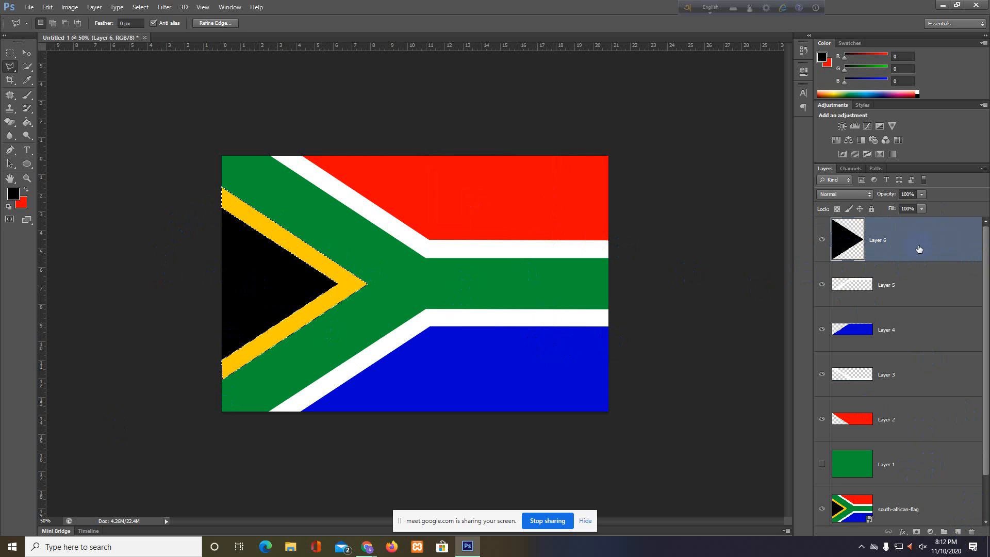
pyautogui.click(958, 532)
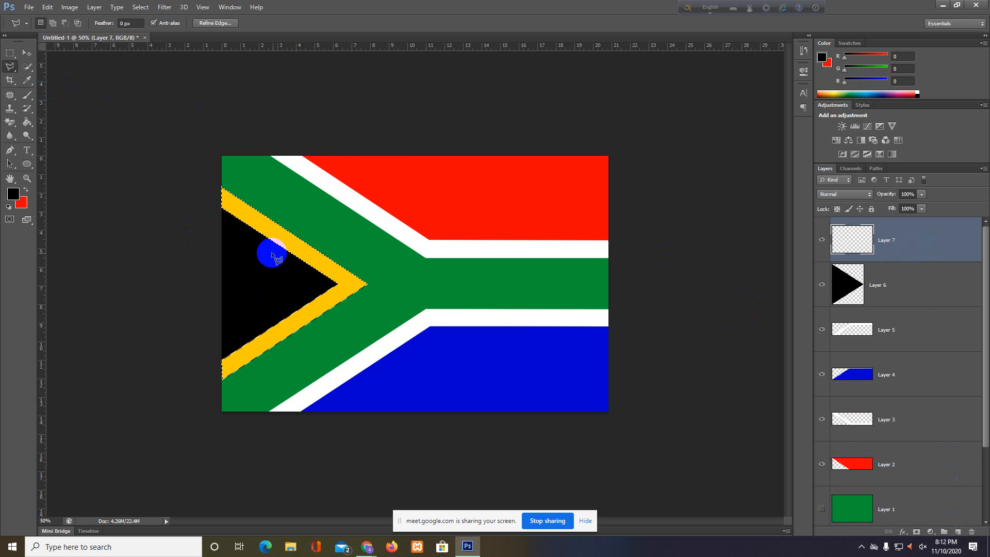
# Sample the reference's yellow, fill the traced chevron on Layer 7 with it, and clear the selection.
pyautogui.click(27, 80)
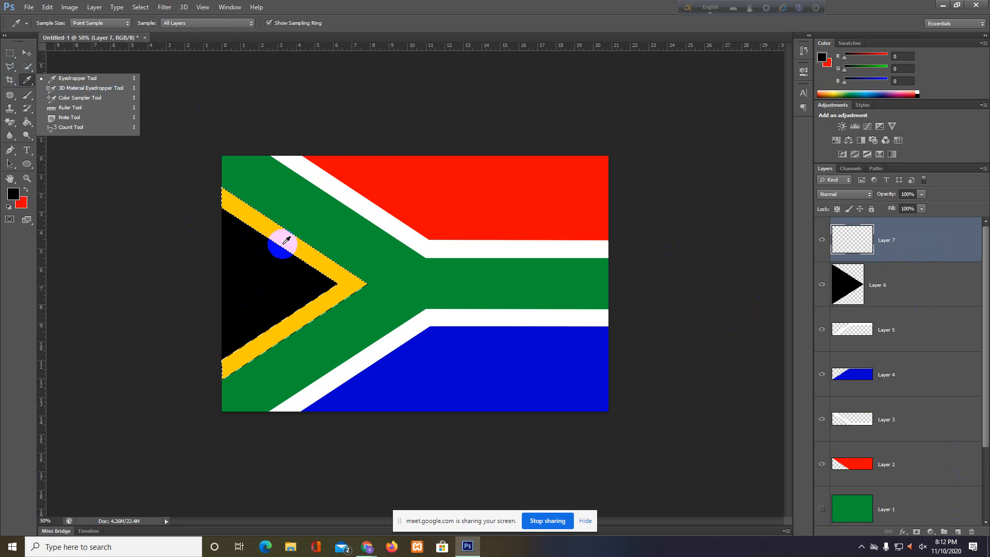
pyautogui.click(285, 240)
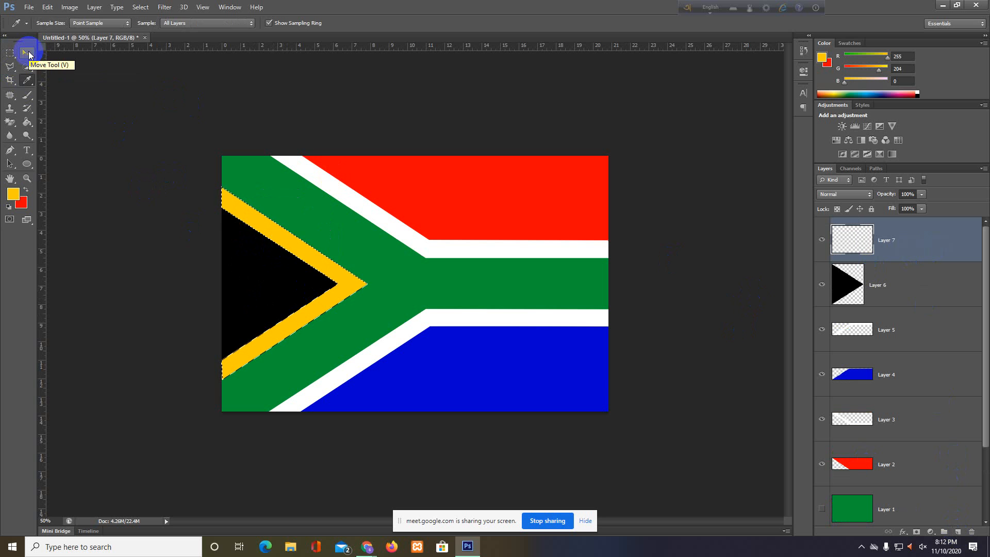
pyautogui.hotkey('alt', 'BackSpace')
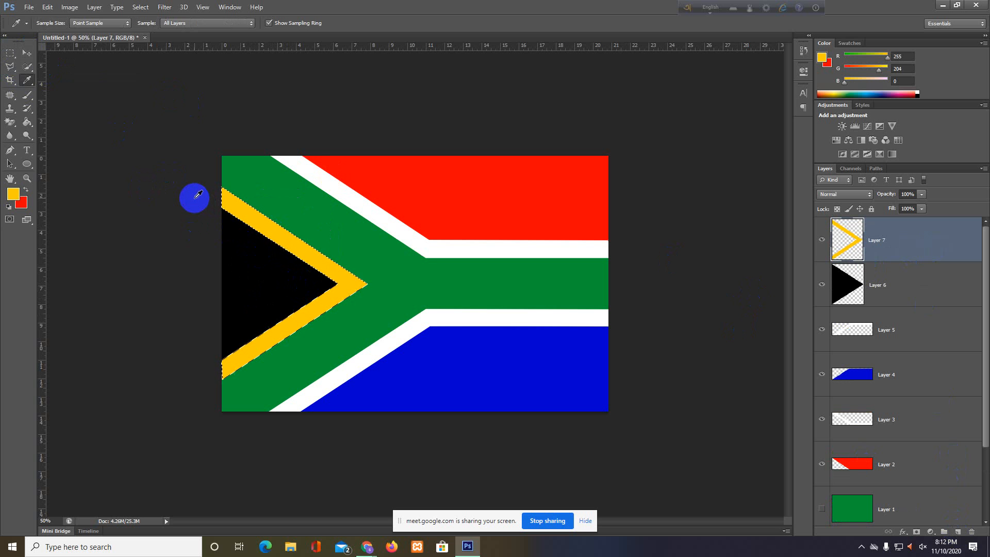
pyautogui.hotkey('ctrl', 'd')
# Show the green Layer 1 and hide the south-african-flag reference layer so only the traced flag remains.
pyautogui.scroll(-3, 862, 400)
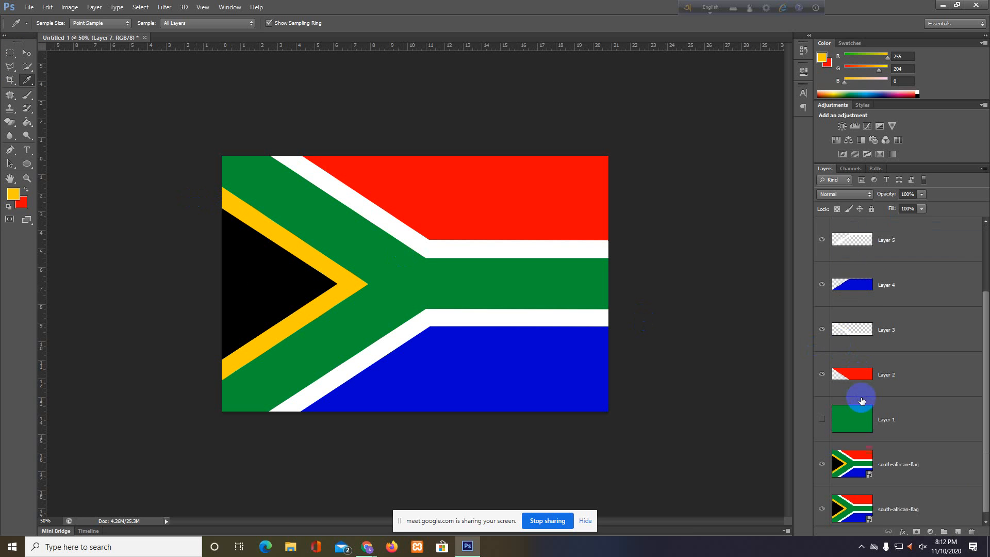
pyautogui.scroll(5, 863, 407)
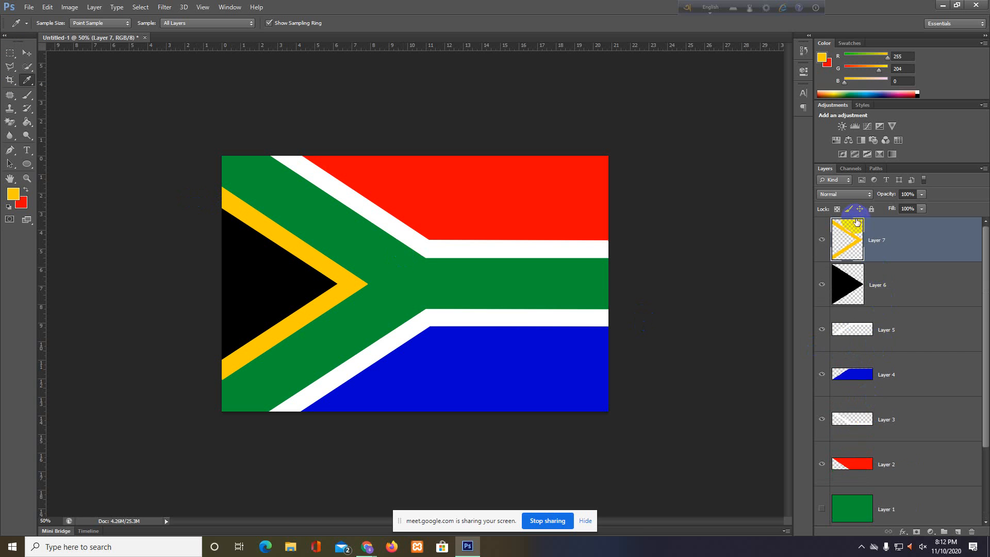
pyautogui.scroll(-3, 859, 512)
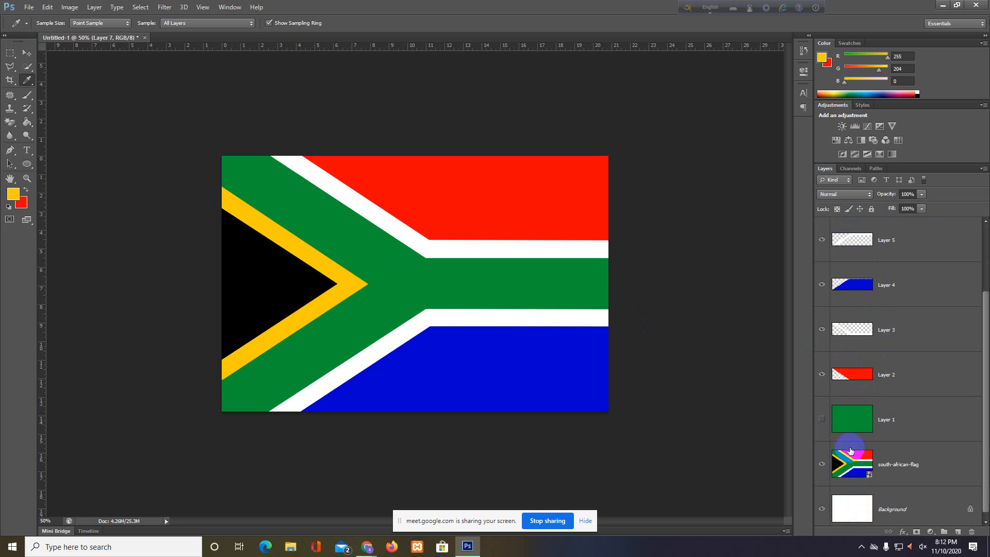
pyautogui.click(822, 419)
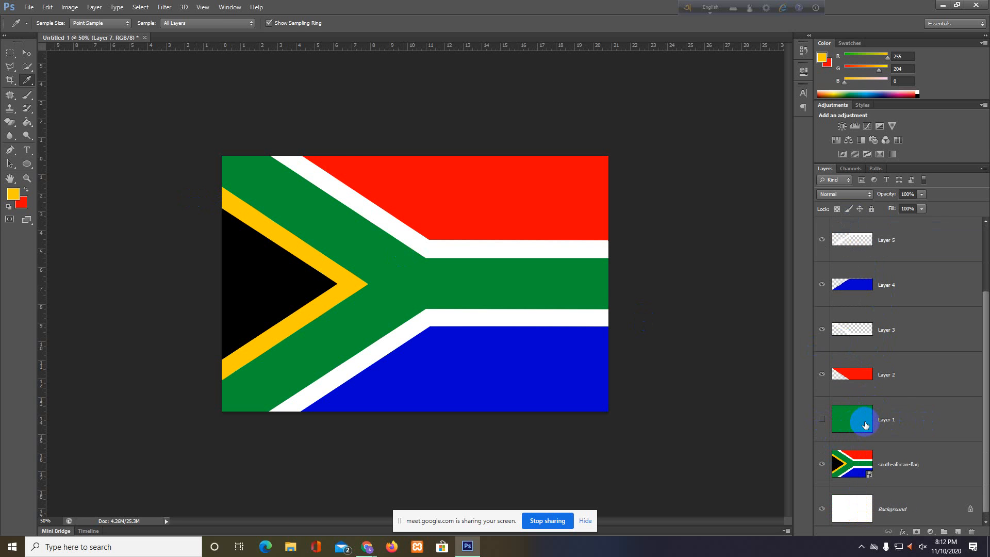
pyautogui.click(822, 421)
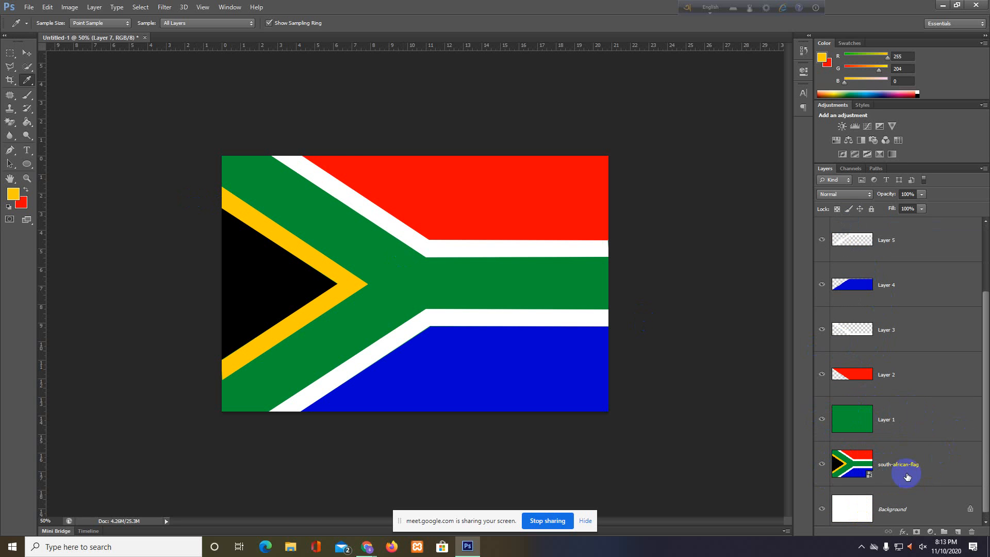
pyautogui.click(821, 464)
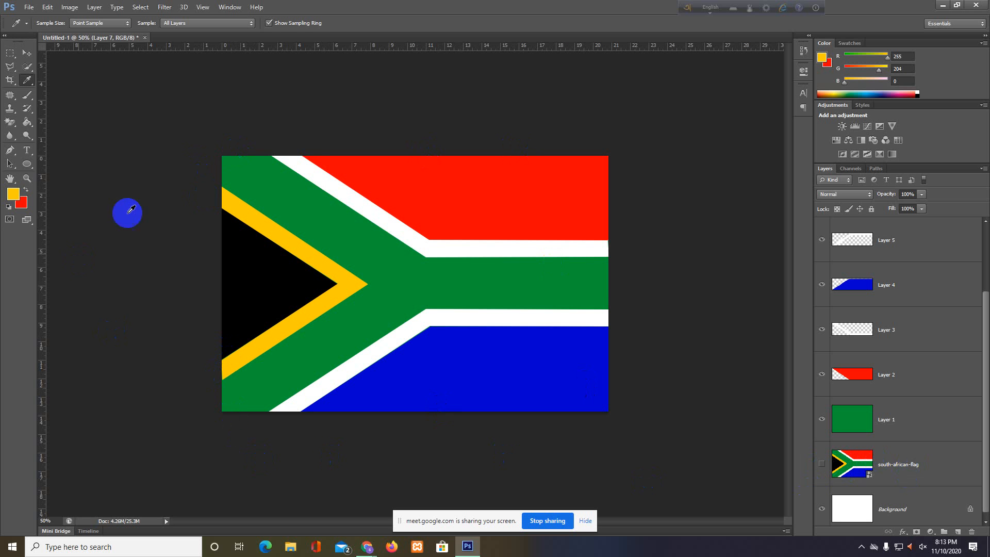
# Select the flag's upper white band (Layer 3) on the canvas with the Move tool's Auto-Select, leaving Auto-Select off again.
pyautogui.click(27, 53)
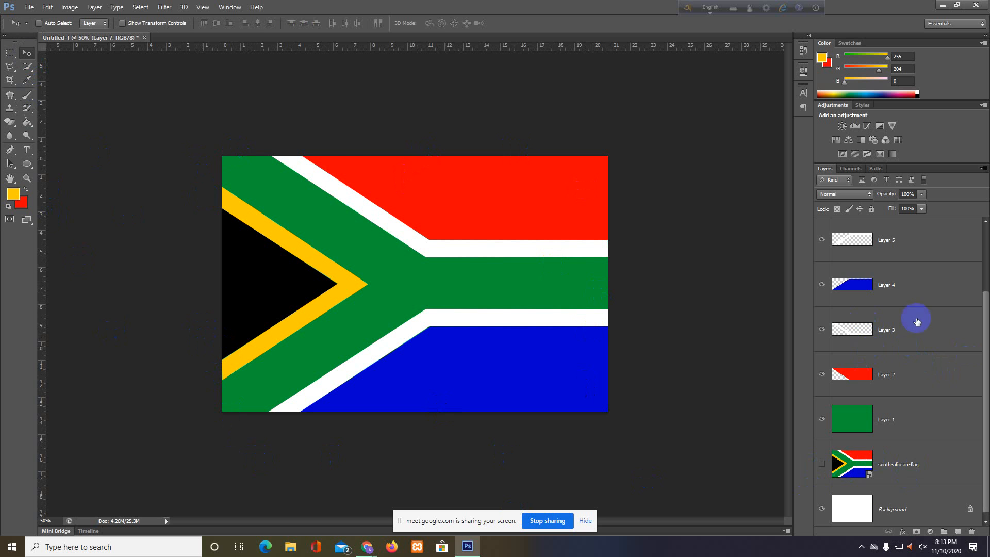
pyautogui.scroll(2, 914, 281)
pyautogui.scroll(-3, 923, 335)
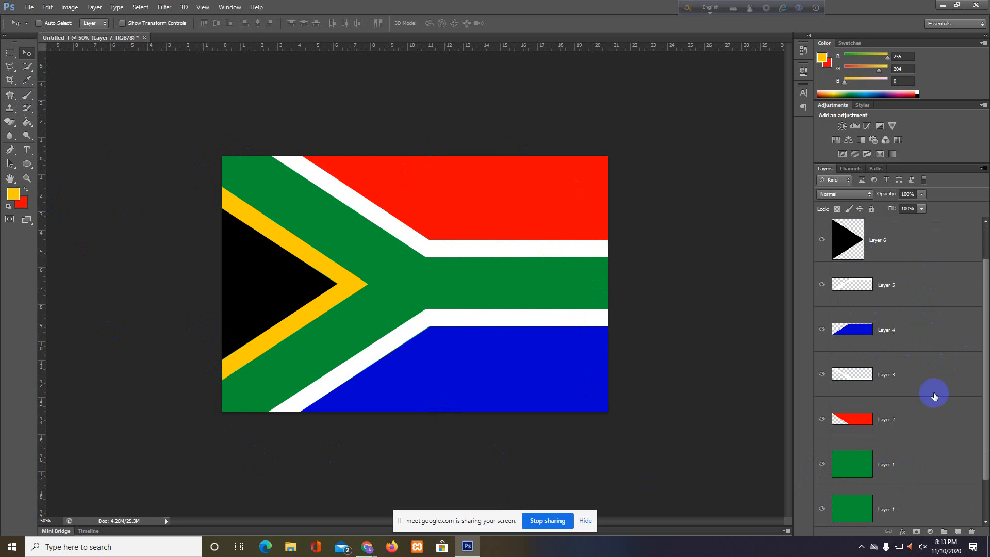
pyautogui.scroll(3, 924, 398)
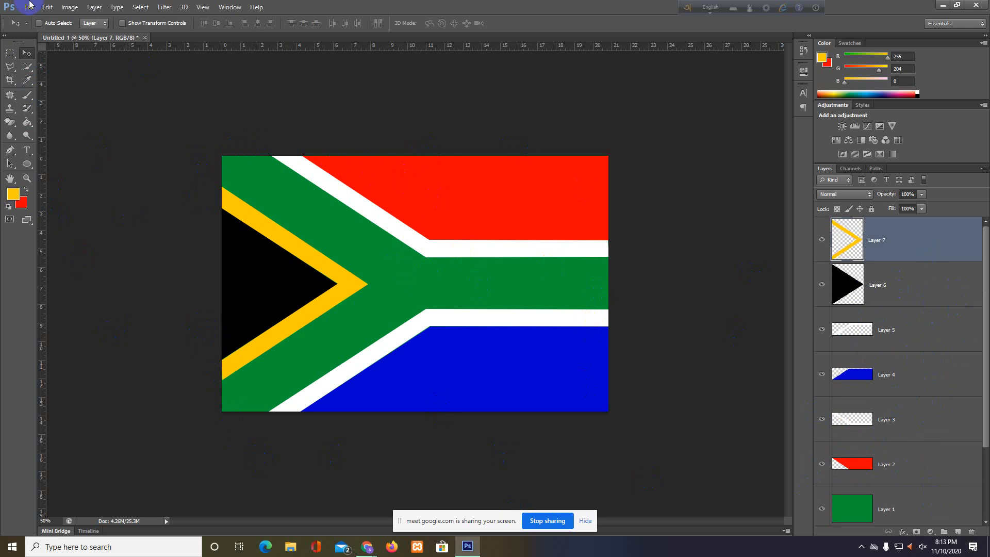
pyautogui.click(40, 23)
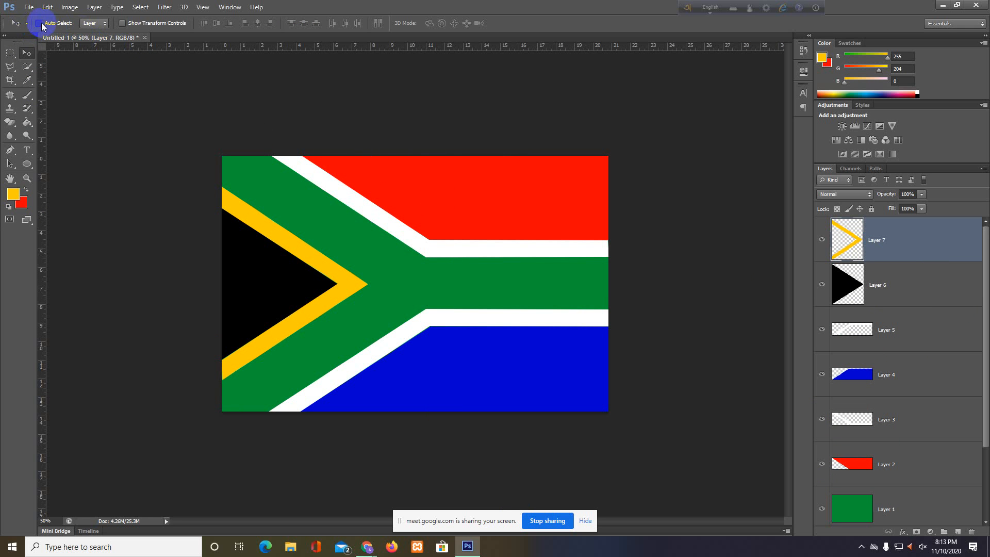
pyautogui.click(410, 240)
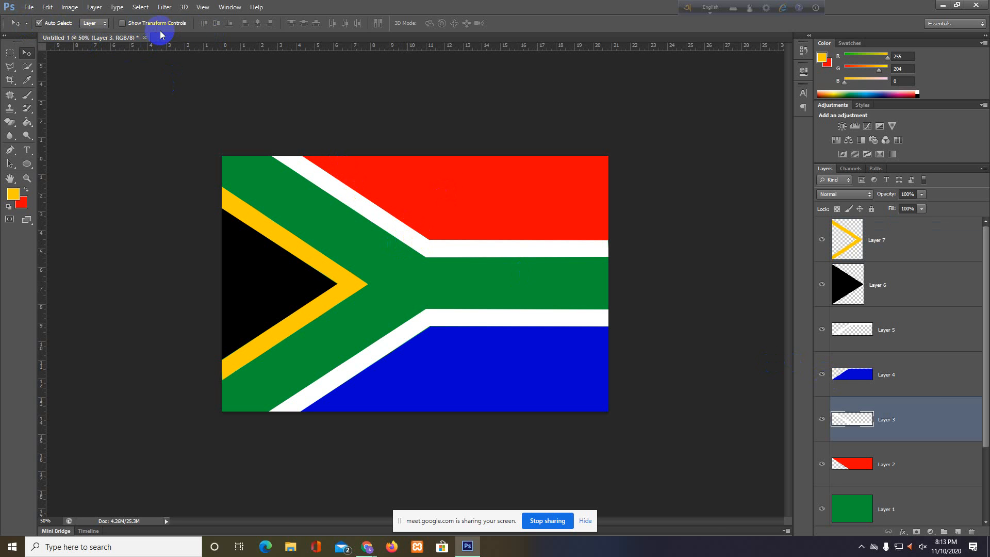
pyautogui.click(39, 23)
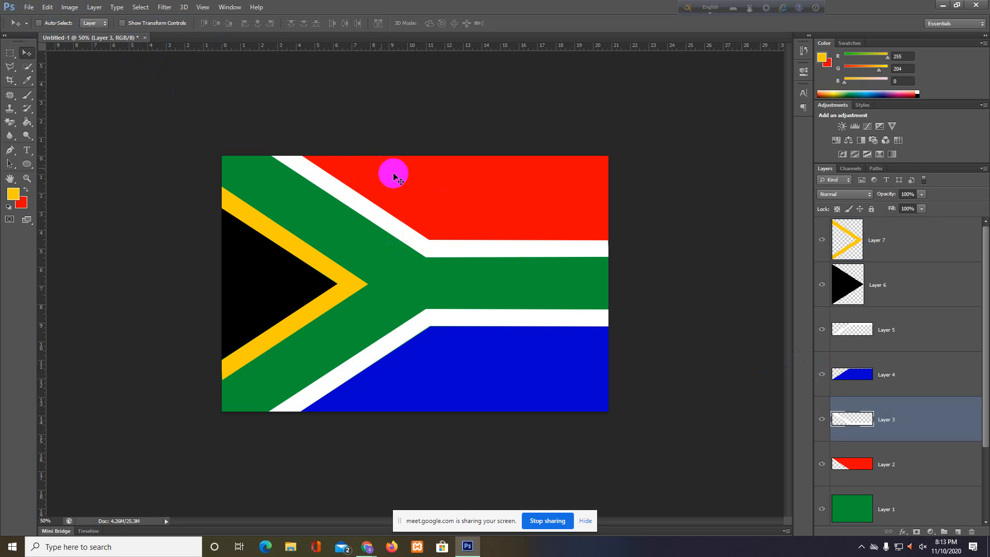
# Shift the upper white band on Layer 3 slightly out of place and nudge it back against the red shape.
pyautogui.moveTo(413, 247); pyautogui.dragTo(410, 247)
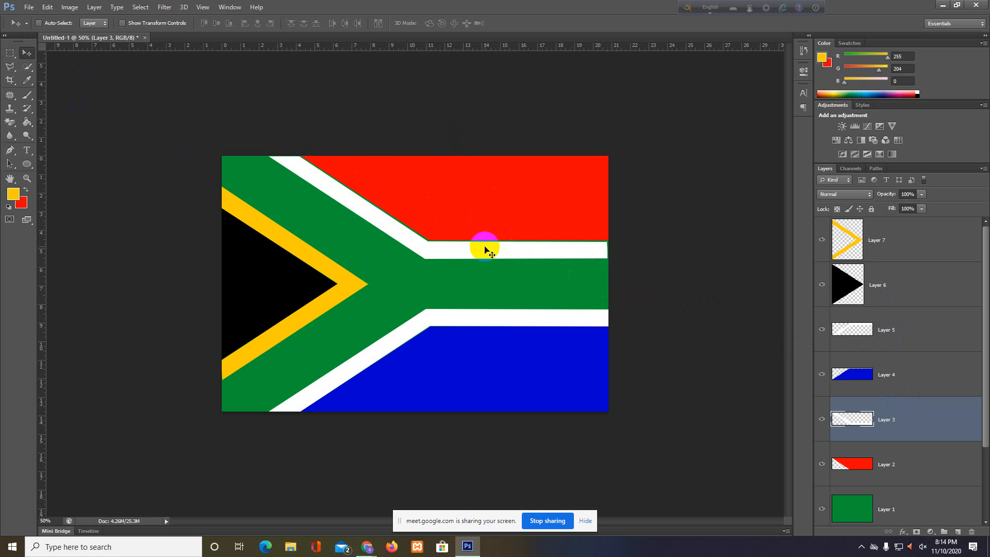
pyautogui.click(455, 249)
pyautogui.moveTo(455, 250); pyautogui.dragTo(460, 248)
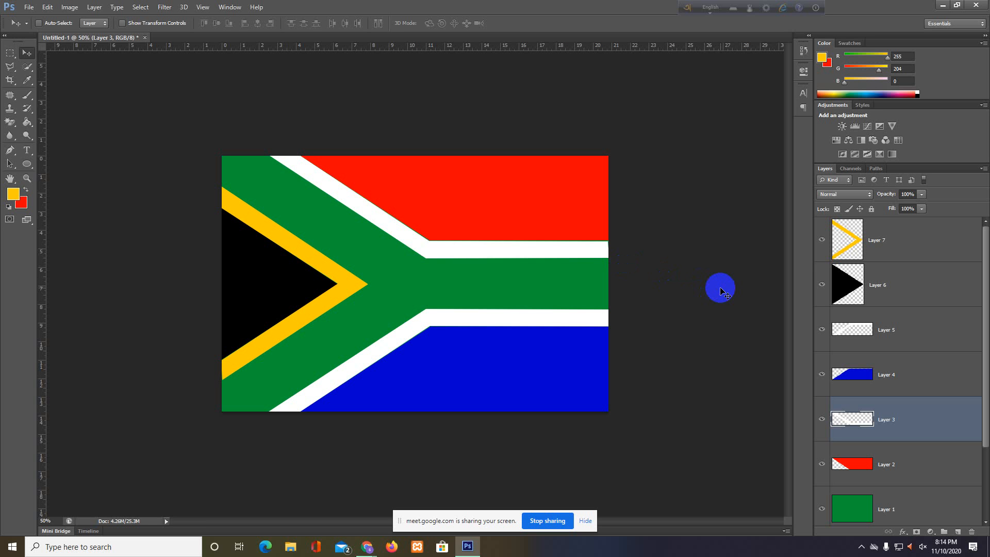
pyautogui.press('Up')
pyautogui.press('Up')
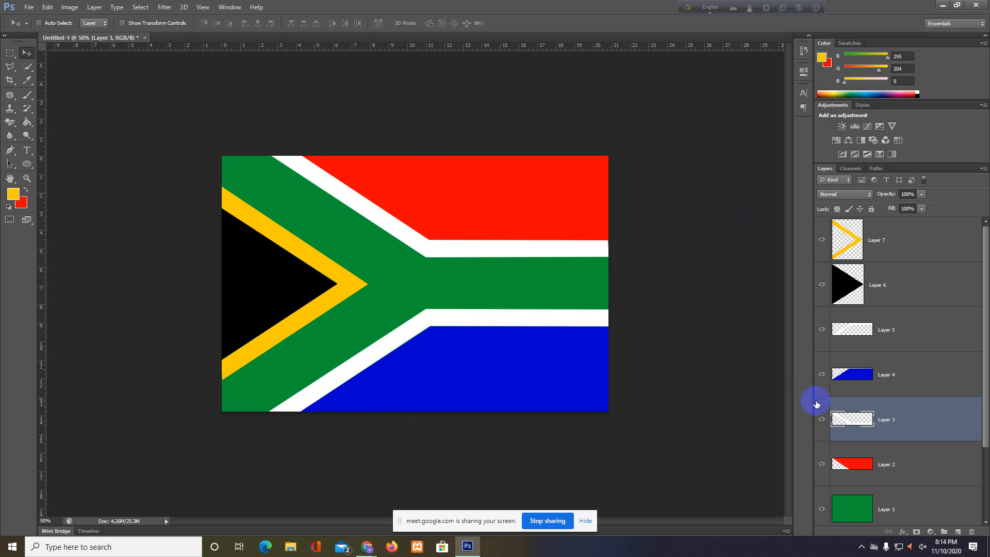
# Hide Layers 1 through 7, and briefly show the south-african-flag reference before hiding it again.
pyautogui.scroll(-2, 848, 464)
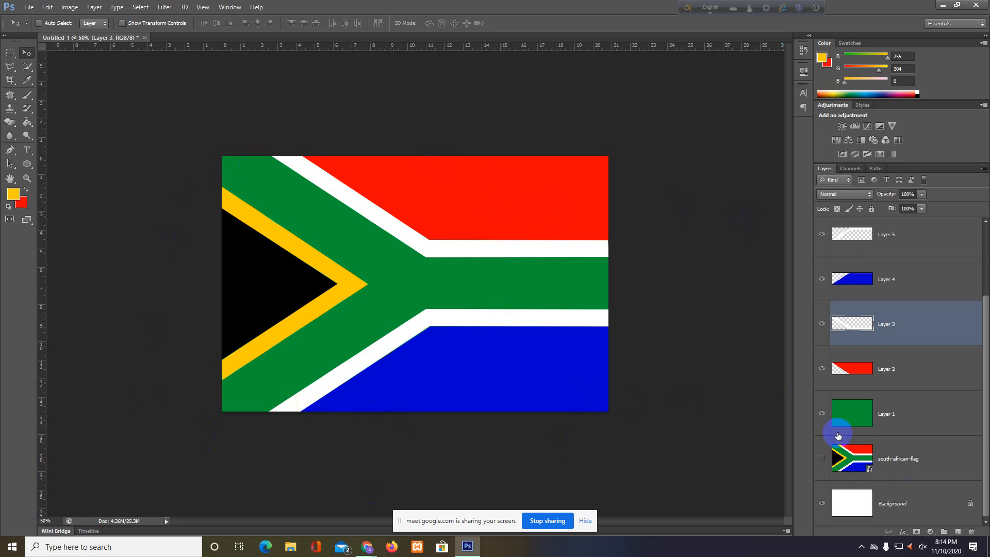
pyautogui.click(821, 413)
pyautogui.click(822, 368)
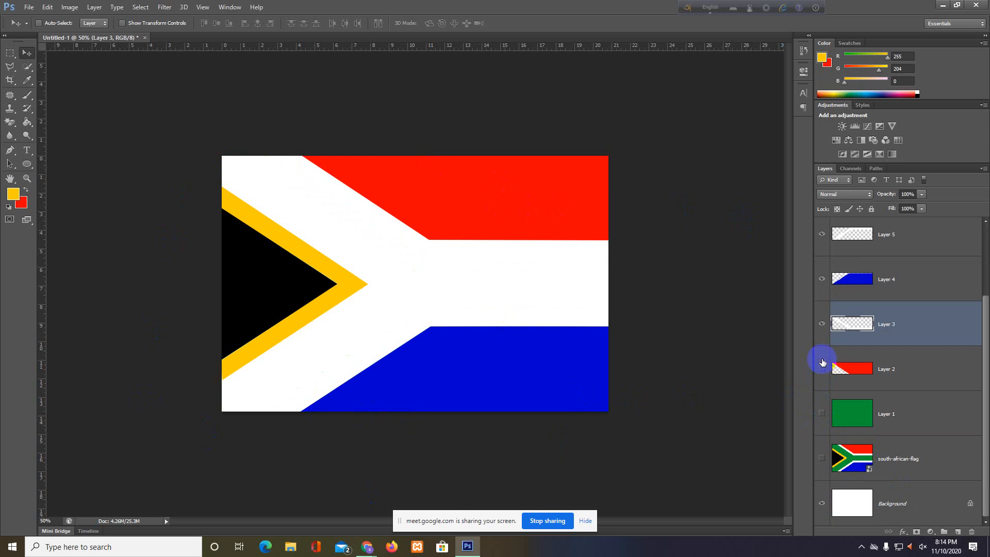
pyautogui.click(822, 323)
pyautogui.click(822, 234)
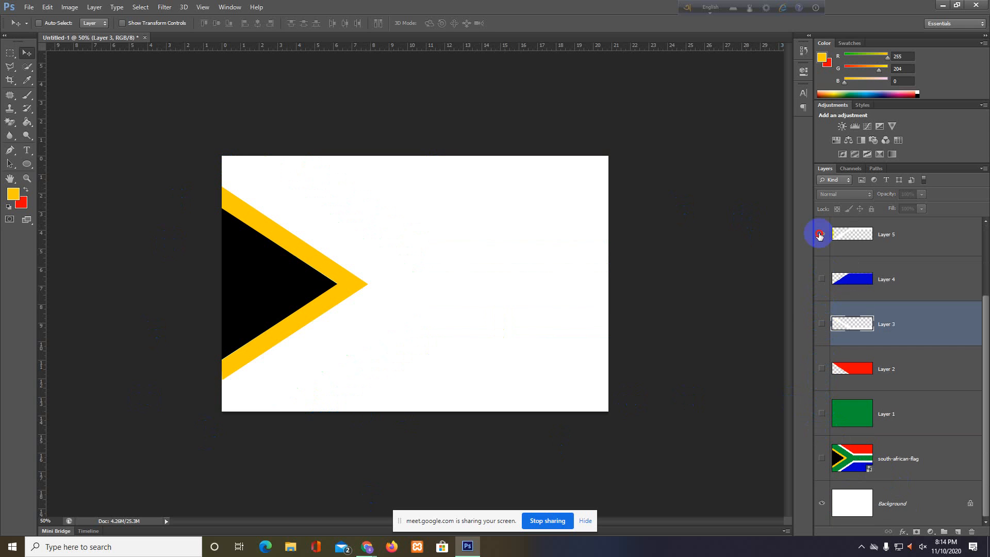
pyautogui.scroll(2, 819, 242)
pyautogui.click(822, 284)
pyautogui.click(822, 239)
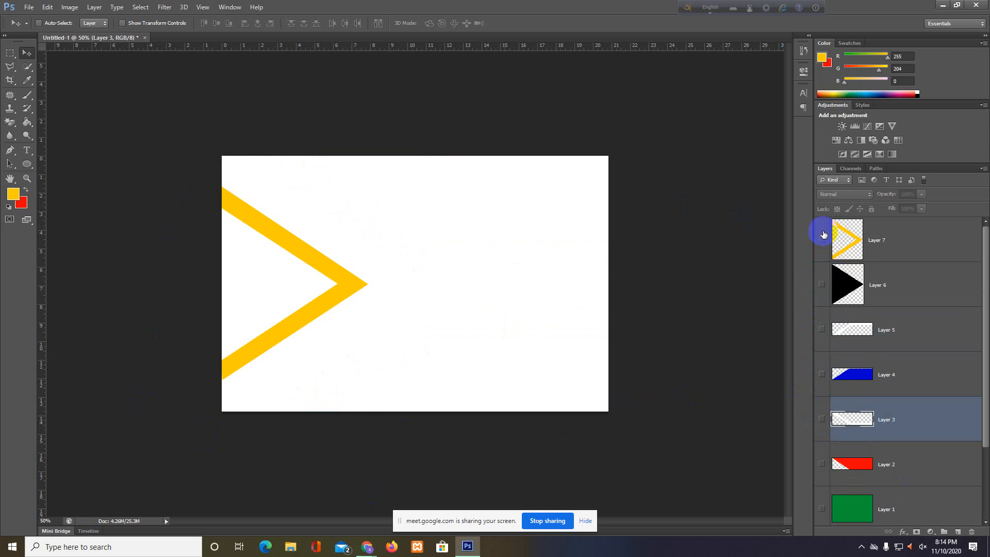
pyautogui.scroll(-4, 895, 458)
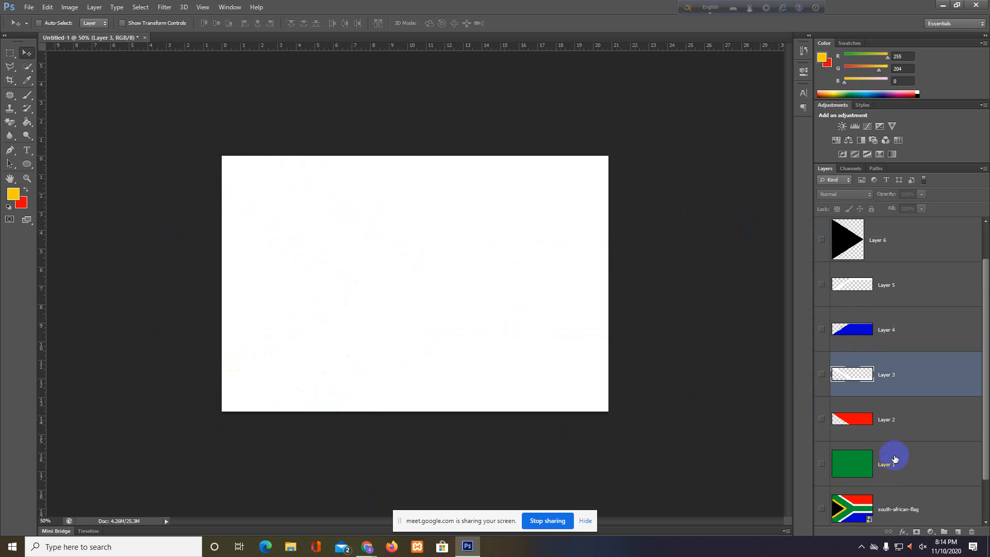
pyautogui.click(822, 458)
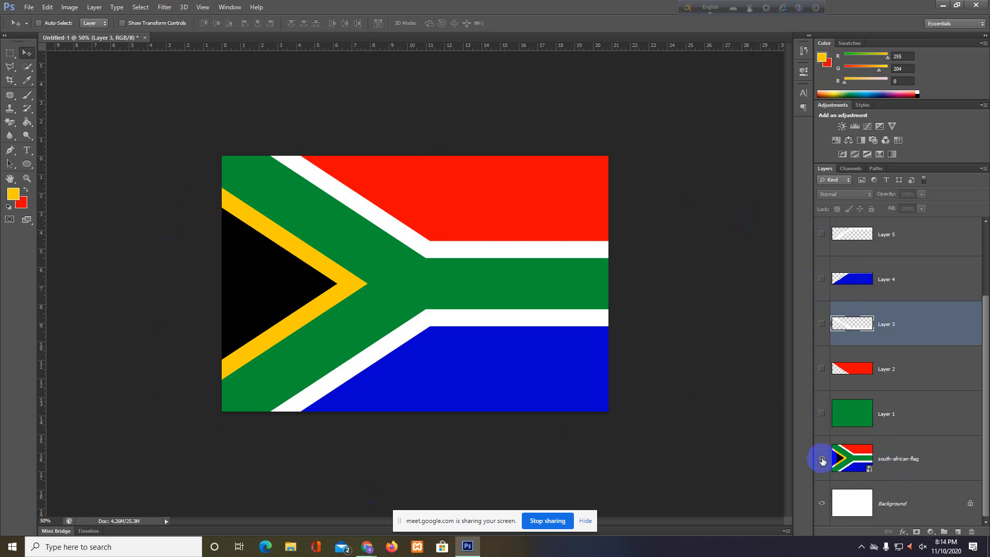
pyautogui.click(822, 458)
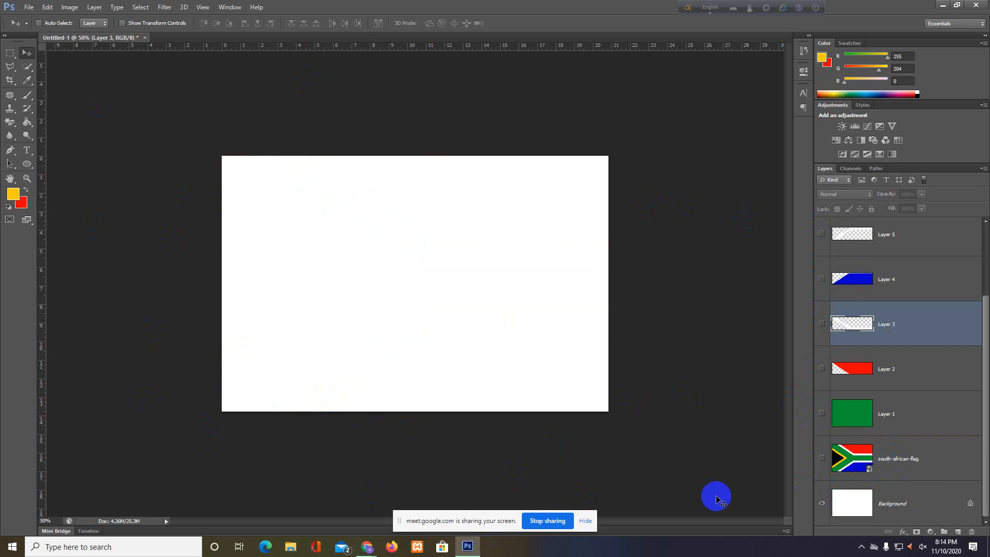
# Show Layers 1 through 7 one by one, from the green base up to the yellow chevron.
pyautogui.click(822, 413)
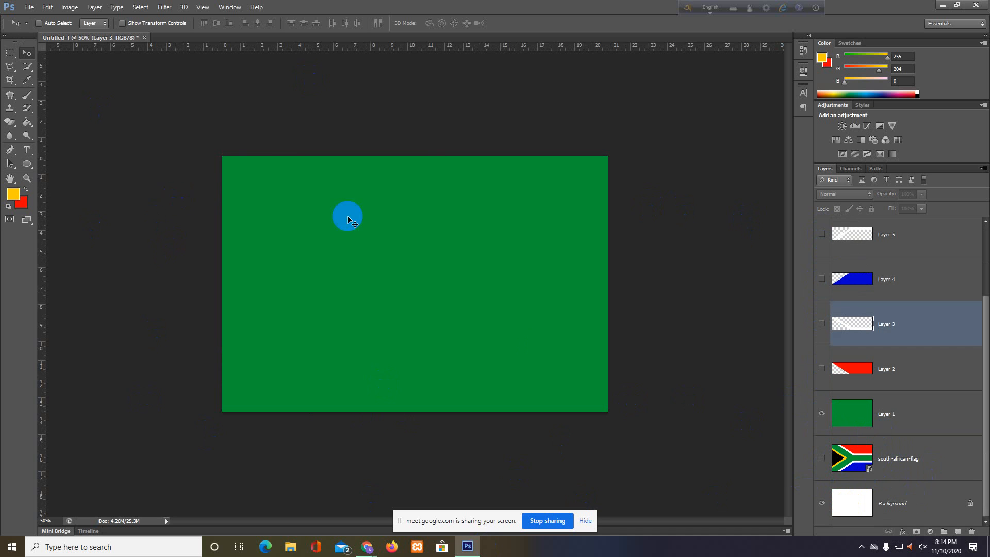
pyautogui.click(822, 368)
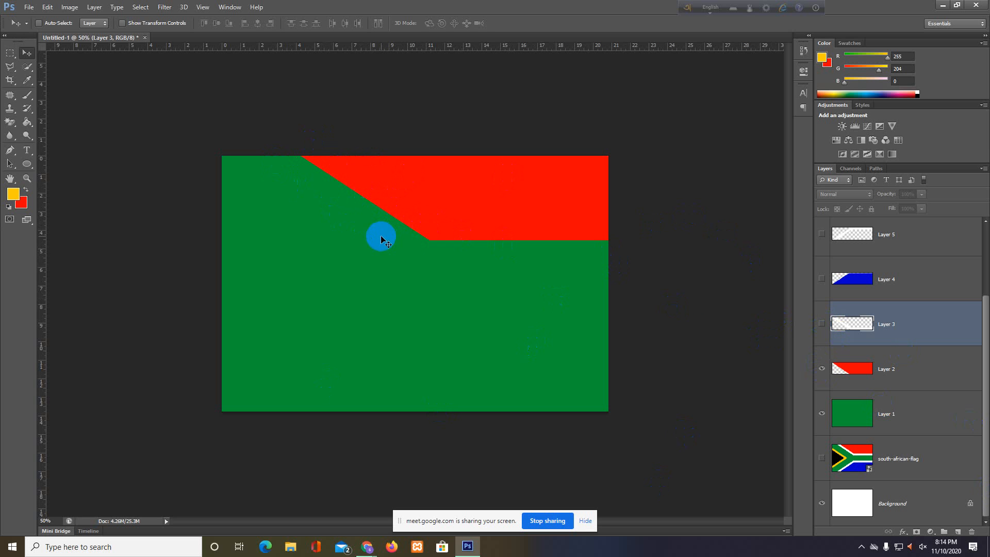
pyautogui.click(822, 324)
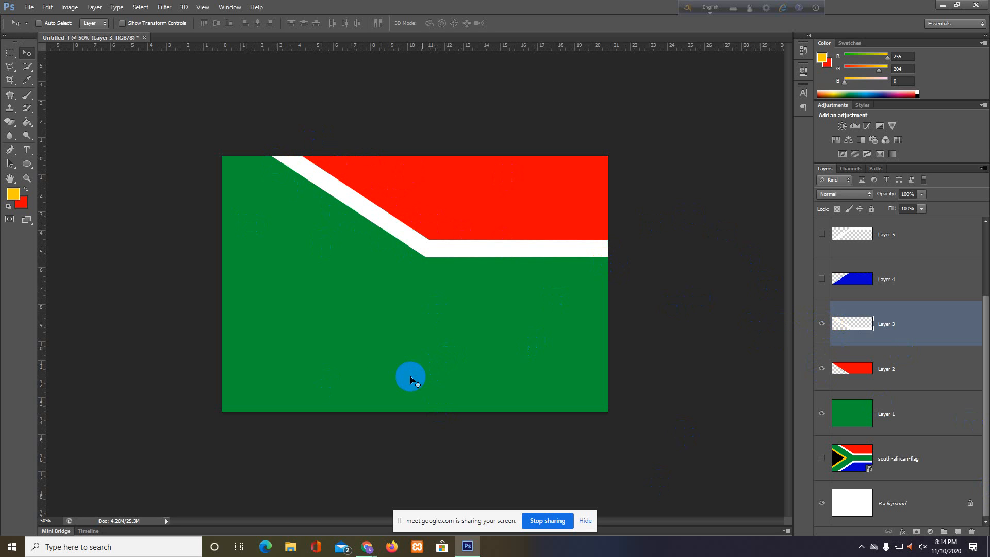
pyautogui.click(822, 279)
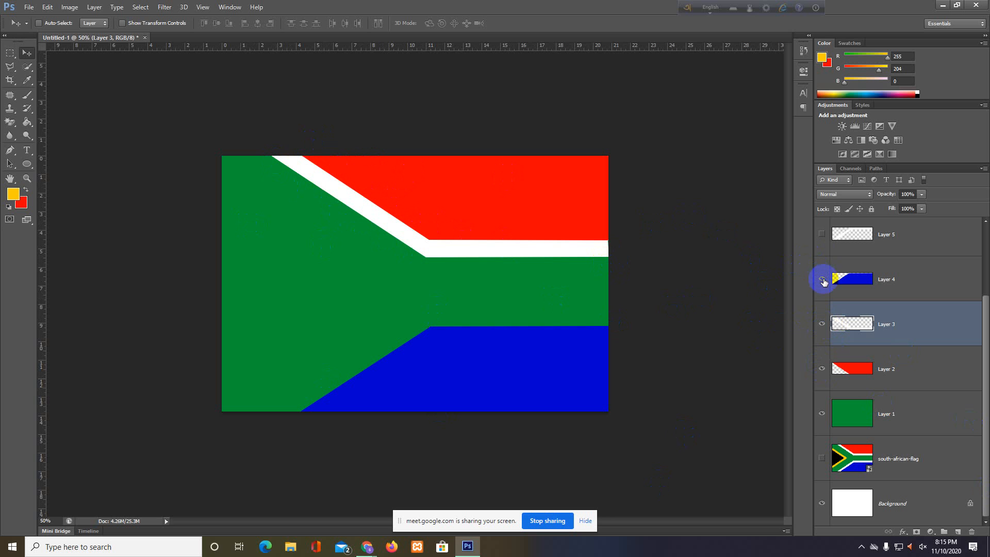
pyautogui.click(820, 236)
pyautogui.scroll(2, 850, 417)
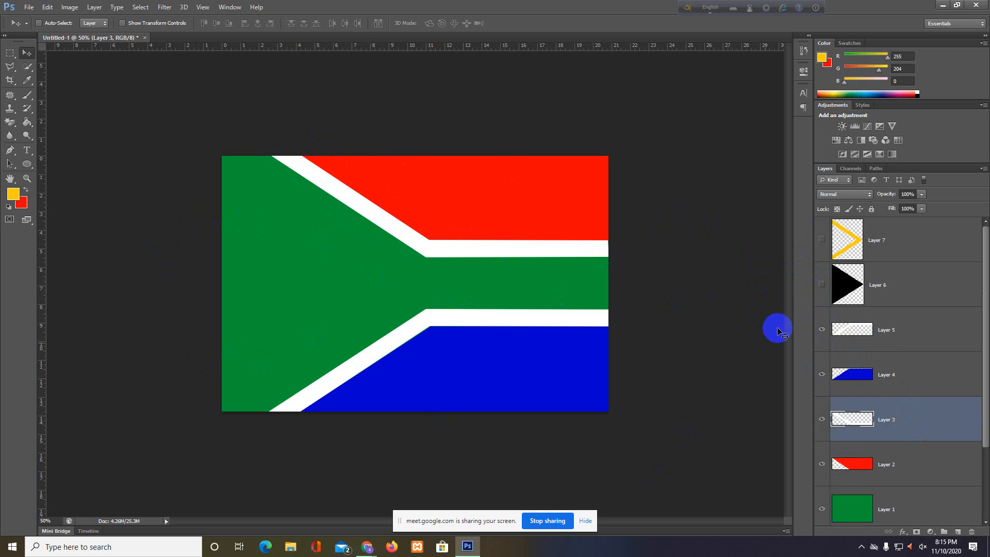
pyautogui.click(823, 286)
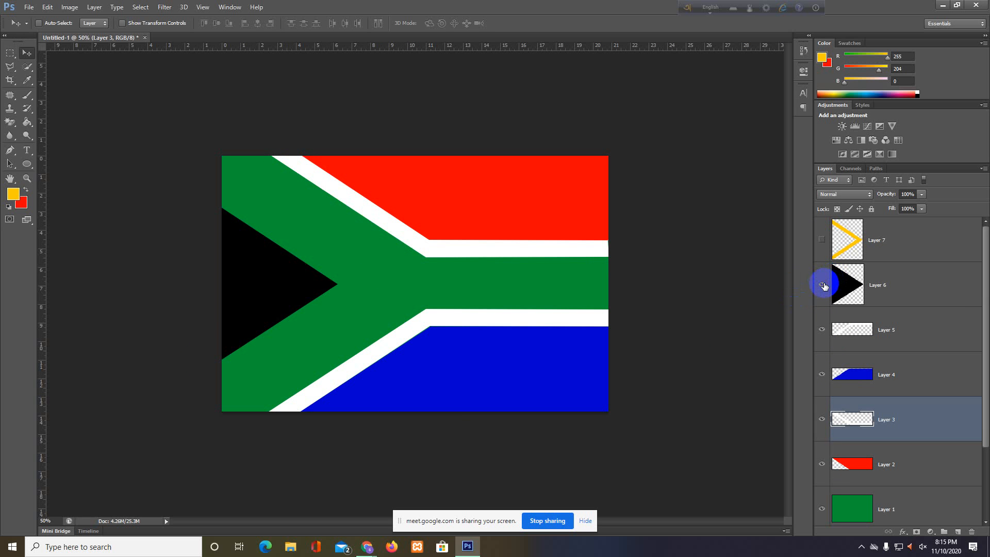
pyautogui.click(822, 239)
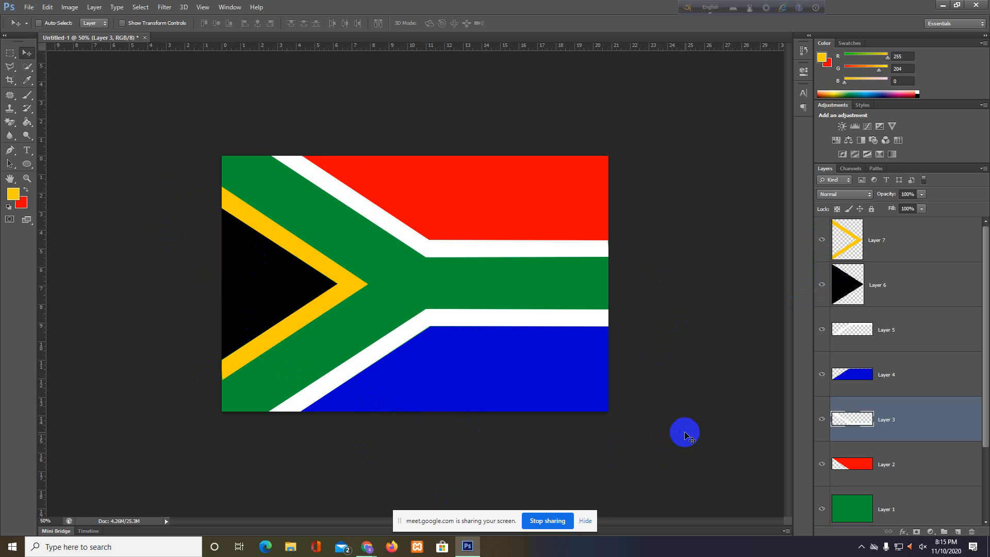
pyautogui.click(10, 53)
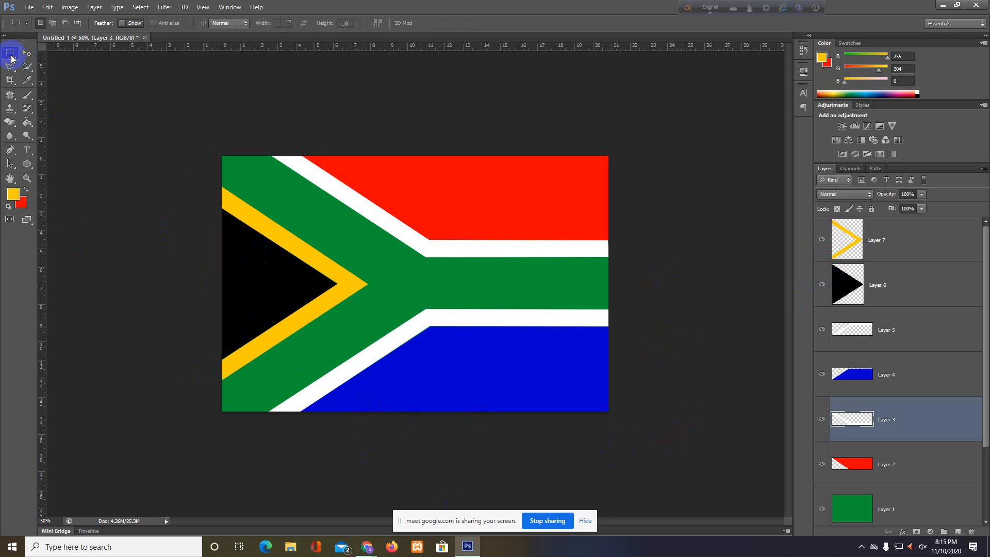
pyautogui.rightClick(11, 58)
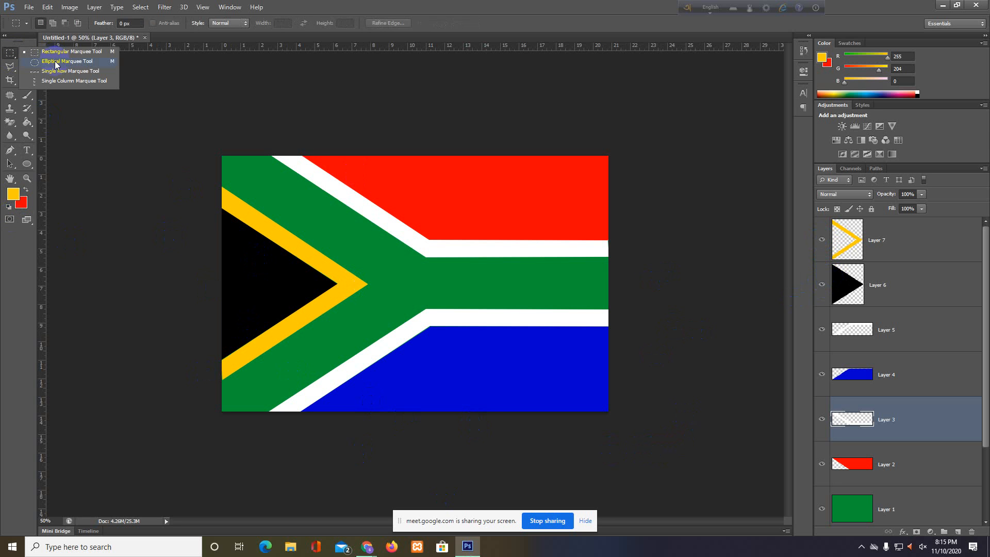
pyautogui.click(17, 275)
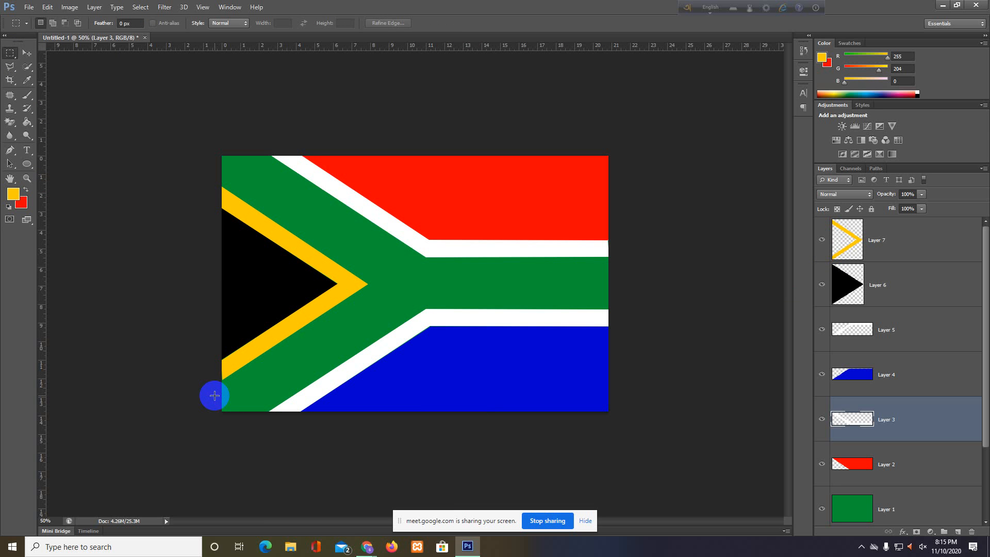
# Switch to Chrome and bring up the Yahoo image search page for South Africa flags.
pyautogui.click(368, 551)
pyautogui.click(310, 505)
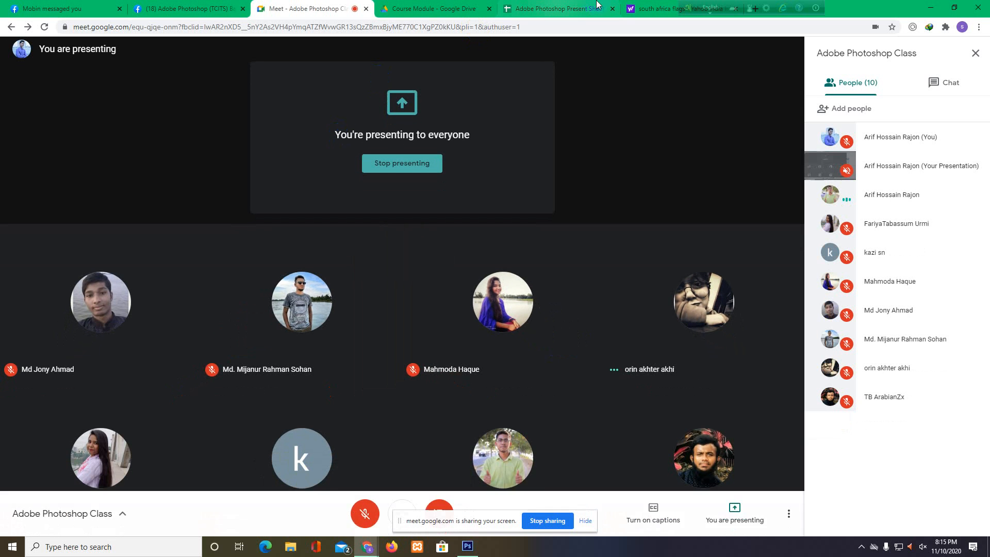
pyautogui.click(575, 5)
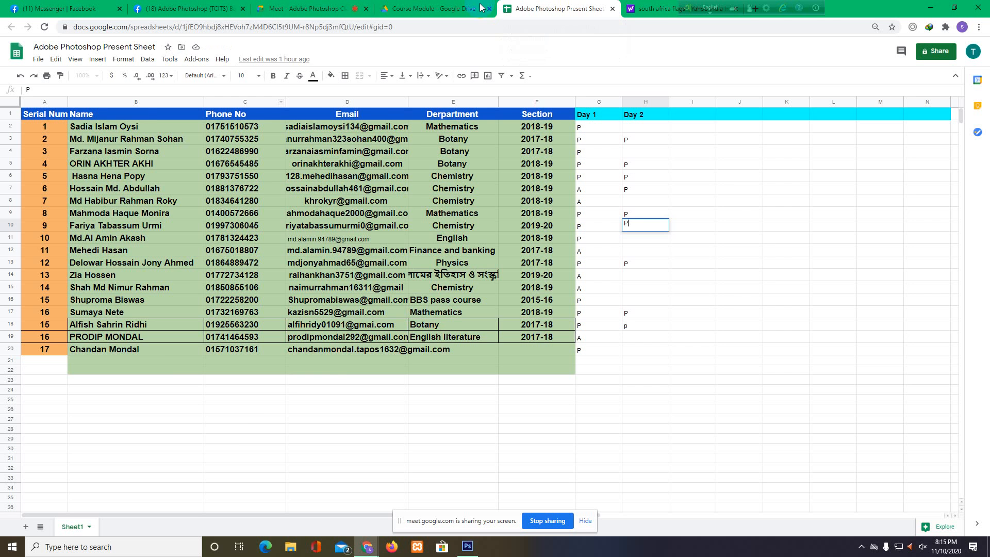
pyautogui.click(660, 8)
pyautogui.scroll(-4, 360, 367)
pyautogui.scroll(7, 269, 309)
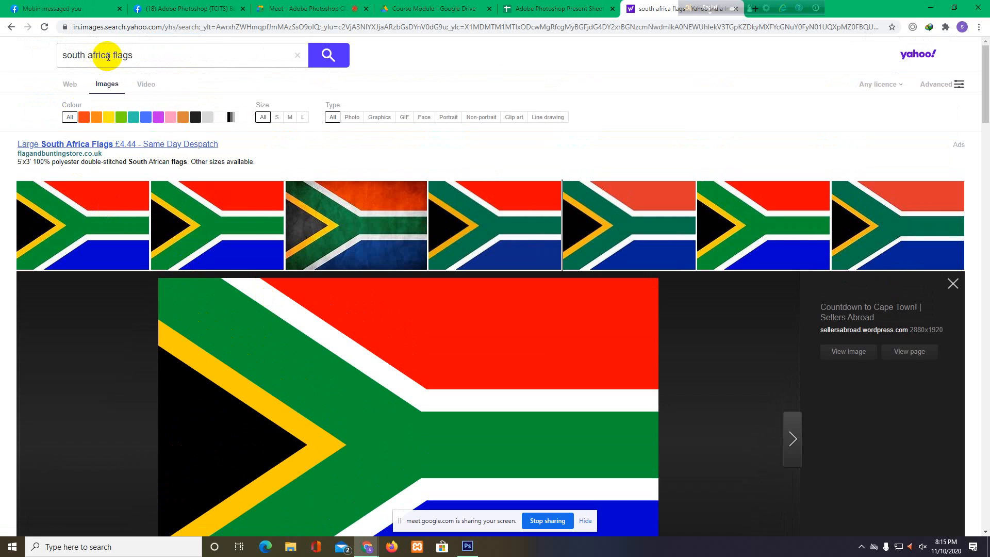
# Change the image search query to "brazil flags" and run the search.
pyautogui.moveTo(108, 56); pyautogui.dragTo(63, 57)
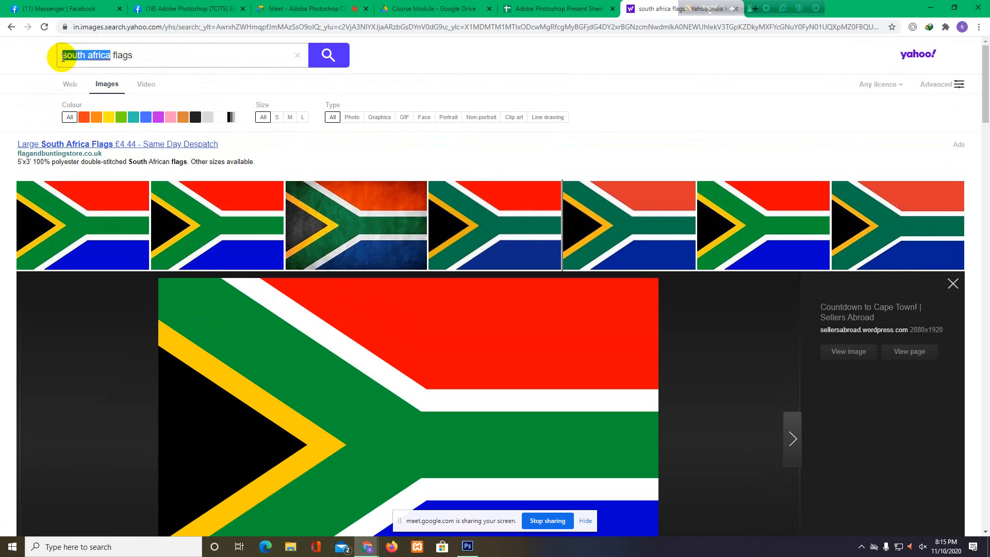
pyautogui.write('p')
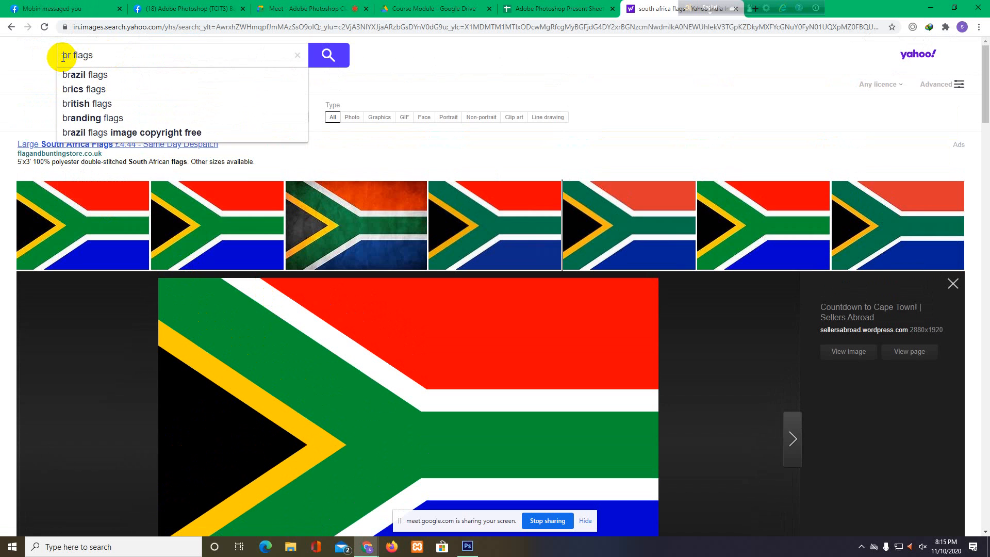
pyautogui.write('raz')
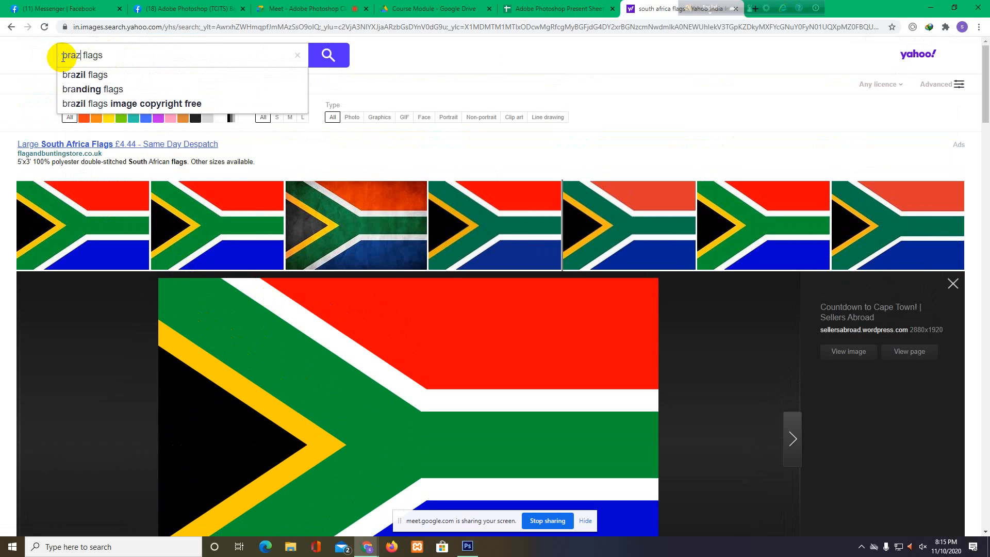
pyautogui.write('il')
pyautogui.press('Return')
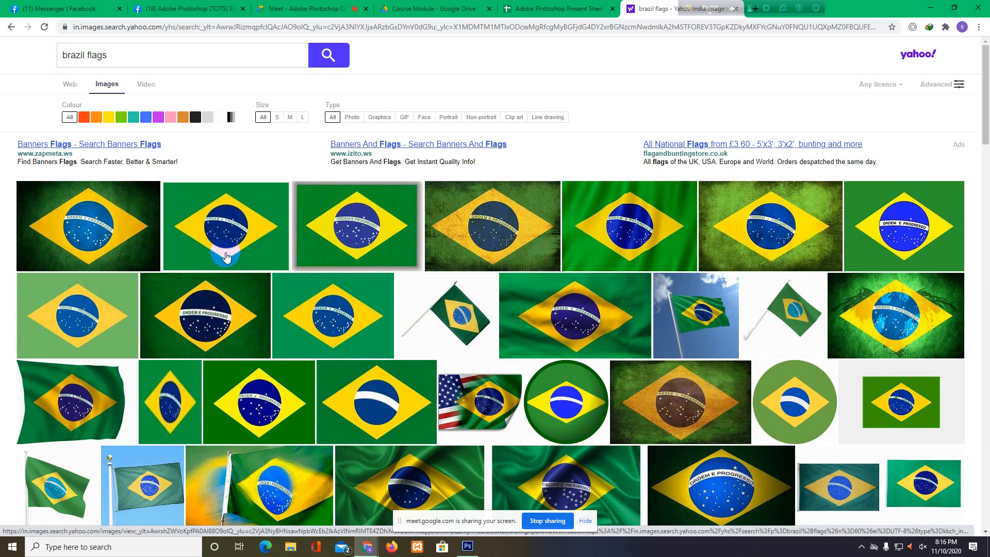
# Preview three flat Brazil flag images with the ORDEM E PROGRESSO banner from the search results.
pyautogui.click(915, 254)
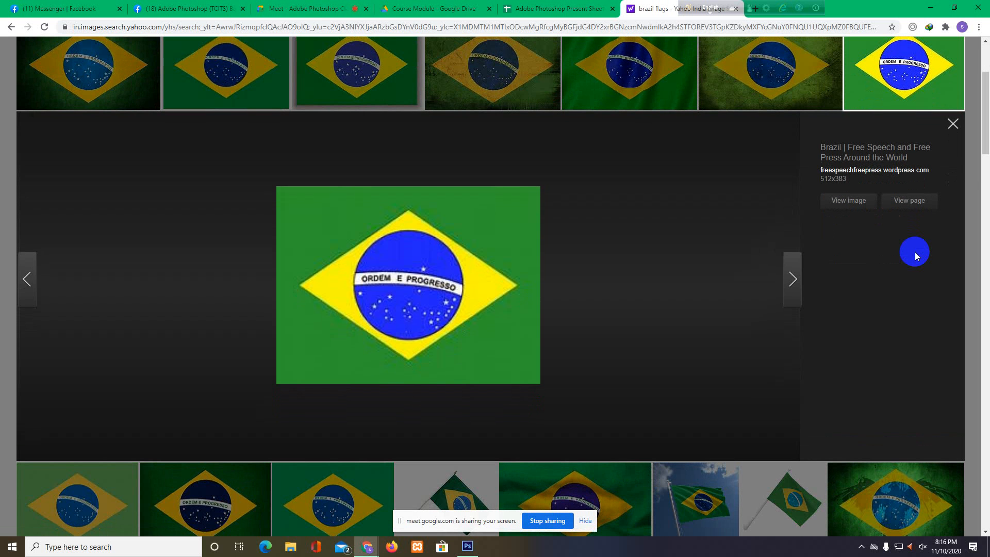
pyautogui.scroll(-3, 448, 373)
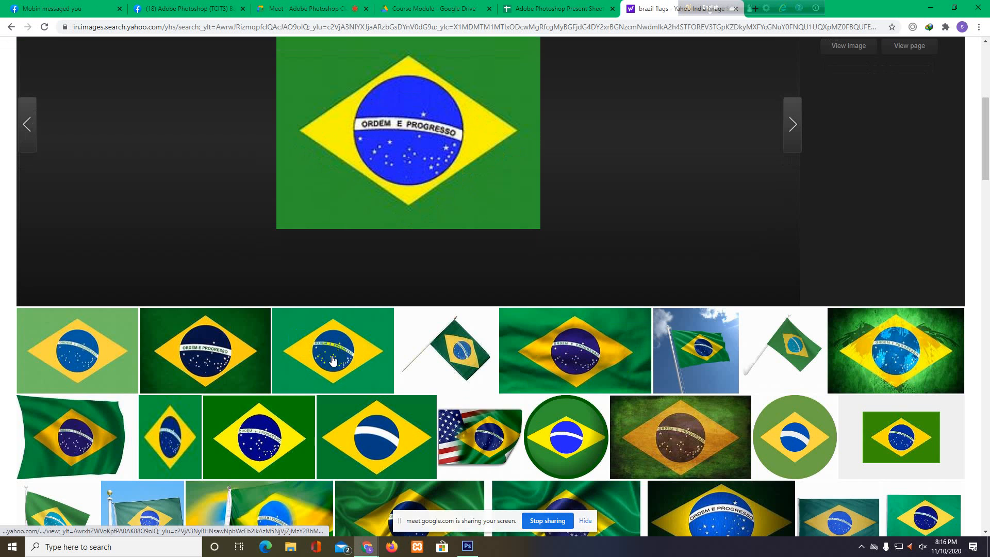
pyautogui.click(326, 354)
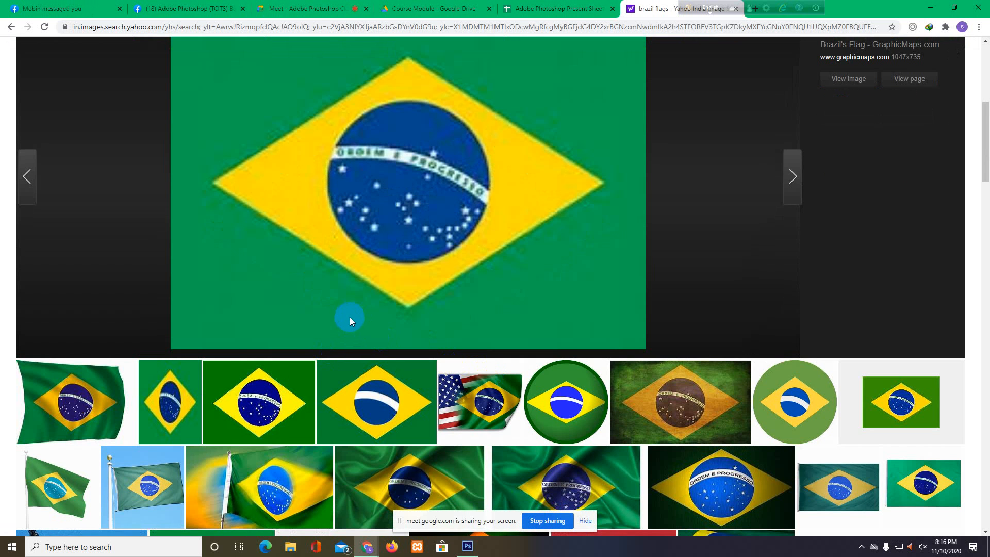
pyautogui.click(262, 416)
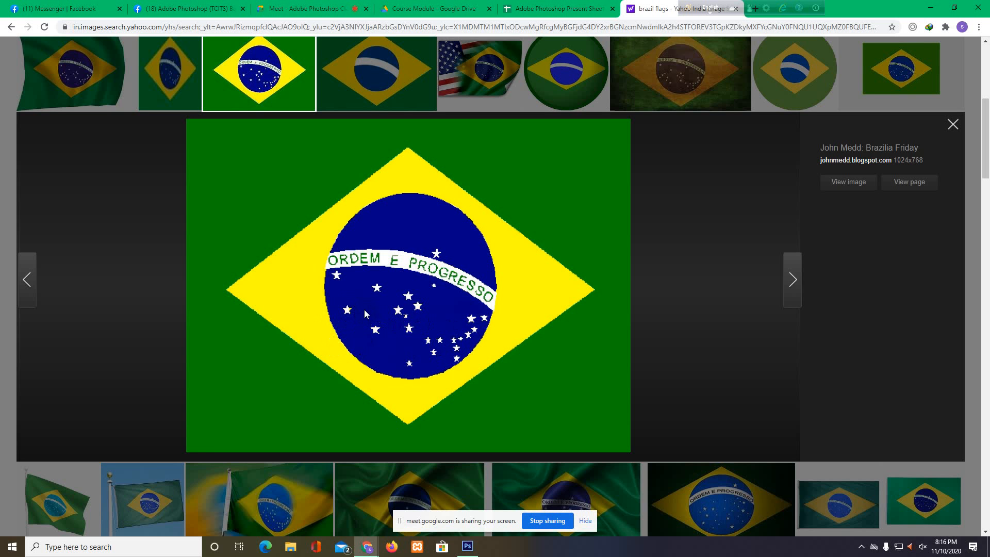
pyautogui.moveTo(444, 382)
pyautogui.mouseDown()
pyautogui.moveTo(692, 447)
pyautogui.moveTo(570, 217)
pyautogui.mouseUp()
pyautogui.scroll(-4, 431, 398)
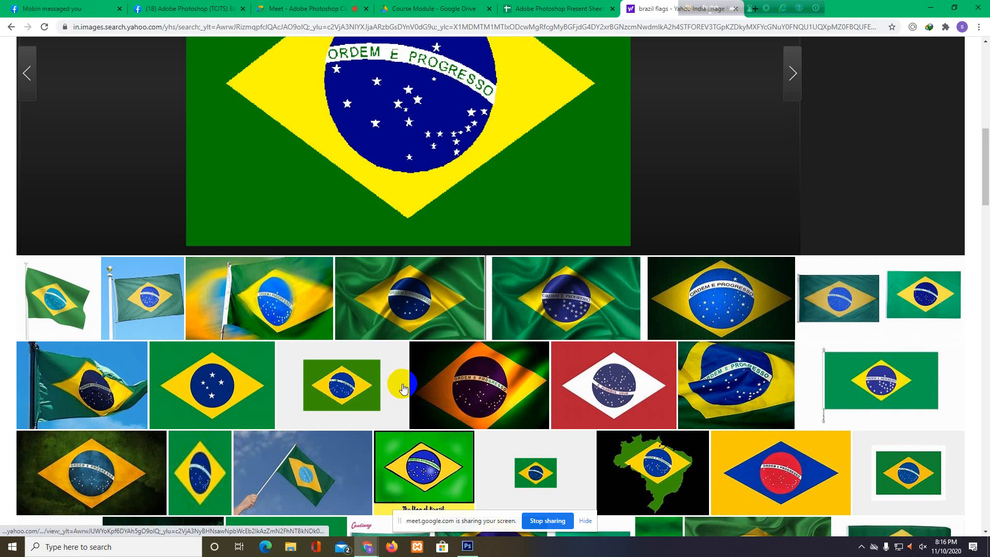
pyautogui.scroll(-6, 403, 387)
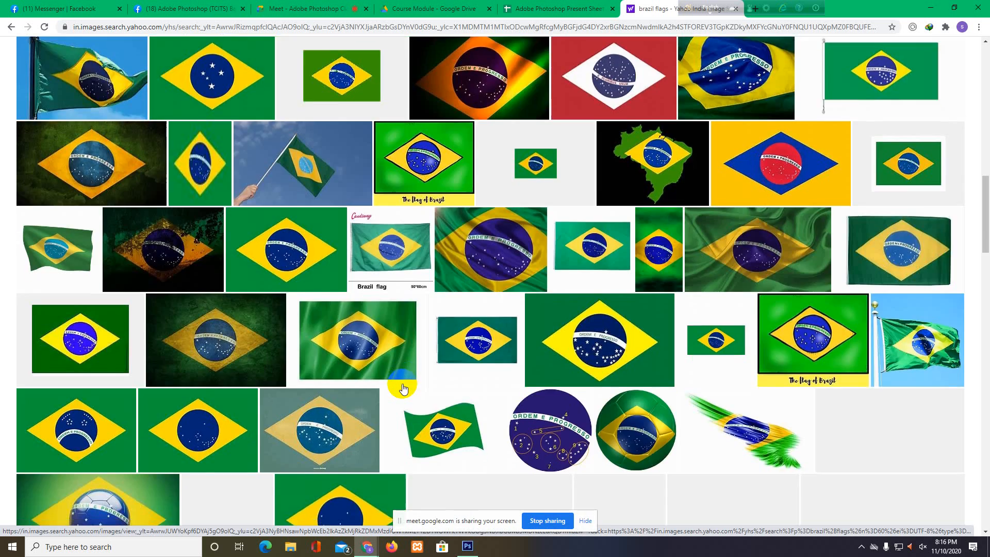
pyautogui.scroll(15, 403, 388)
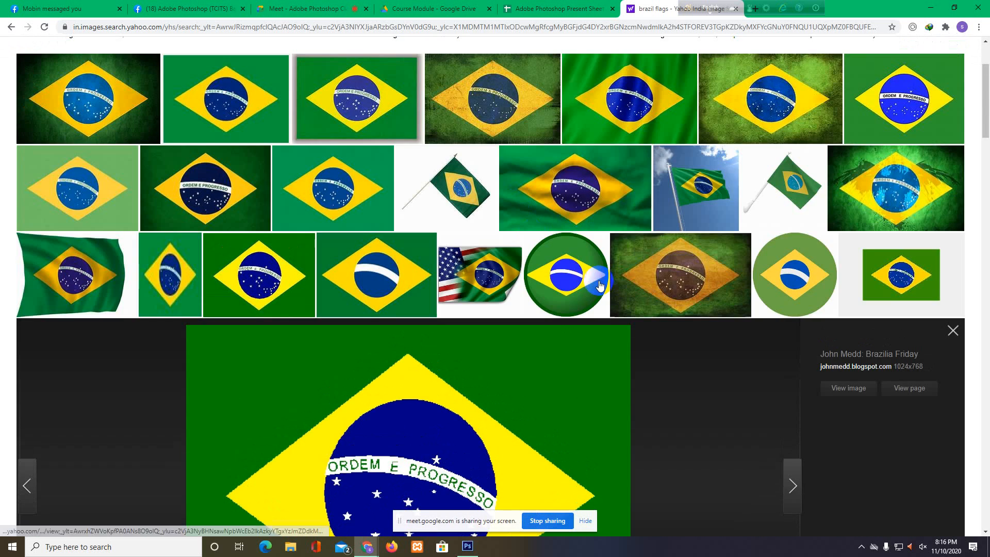
pyautogui.click(342, 269)
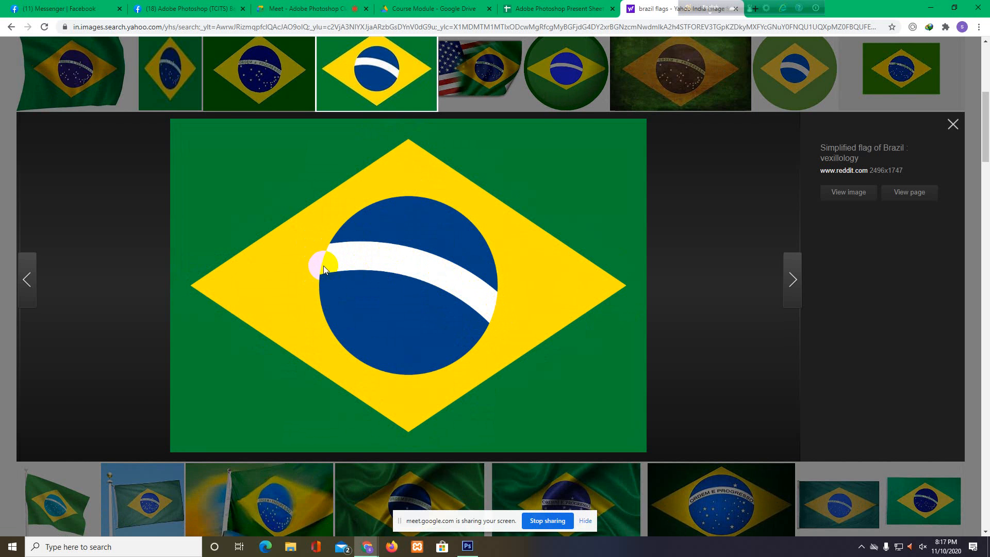
# Switch to Photoshop to show the lasso tool variants, and return to the Brazil flag preview in Chrome.
pyautogui.click(468, 545)
pyautogui.moveTo(9, 72); pyautogui.dragTo(35, 75)
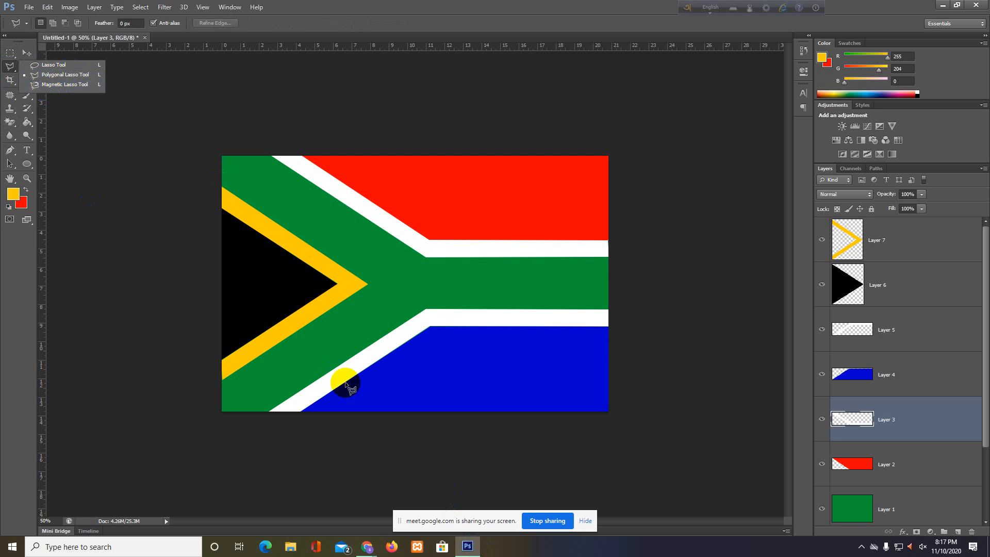
pyautogui.click(366, 545)
pyautogui.click(364, 518)
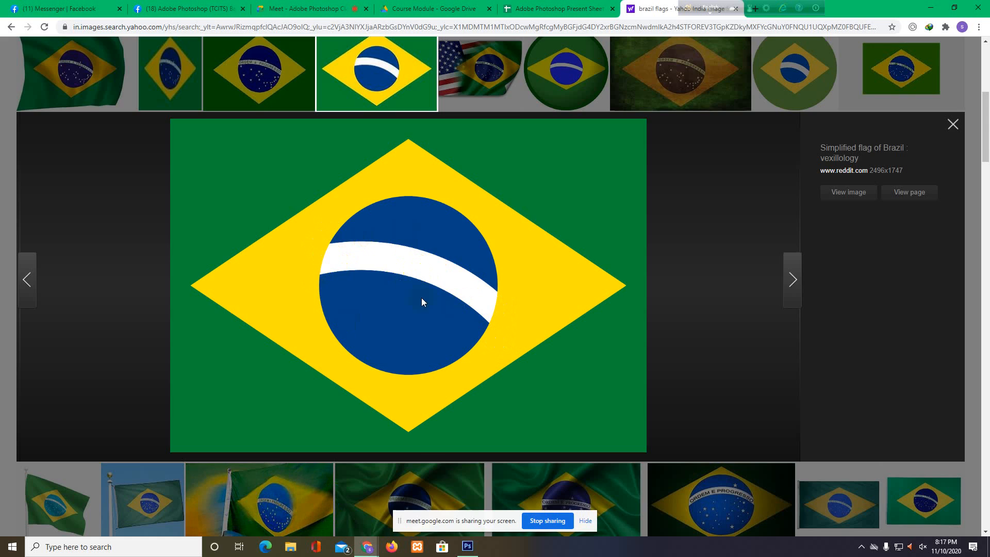
# Browse further down the Brazil flag image results for other flag designs.
pyautogui.scroll(-9, 412, 298)
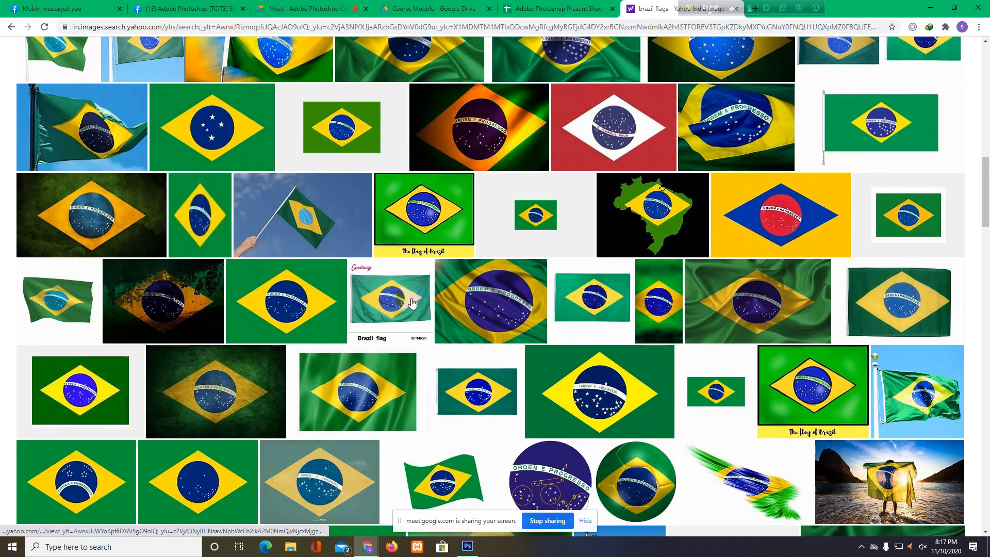
pyautogui.scroll(-10, 412, 303)
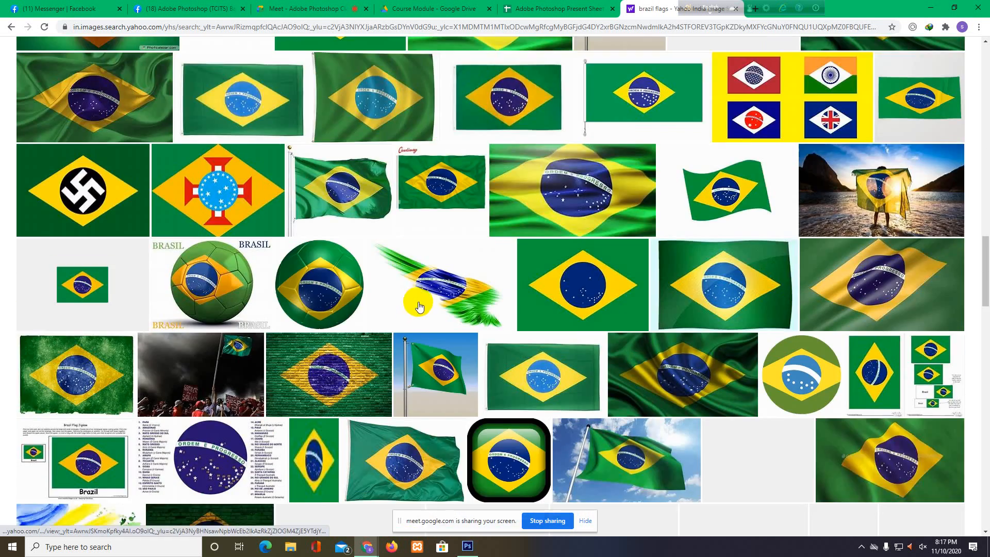
pyautogui.scroll(-10, 419, 307)
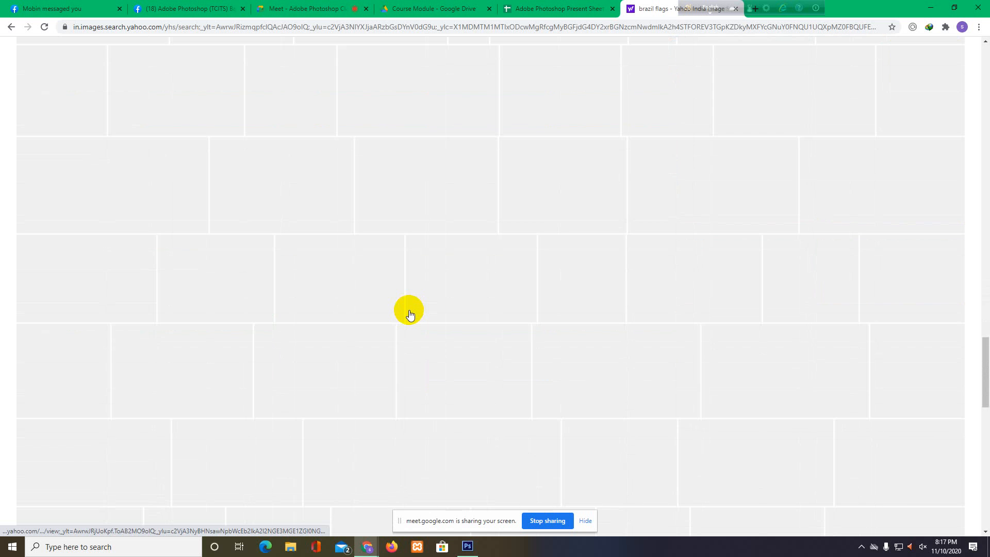
pyautogui.scroll(-3, 410, 315)
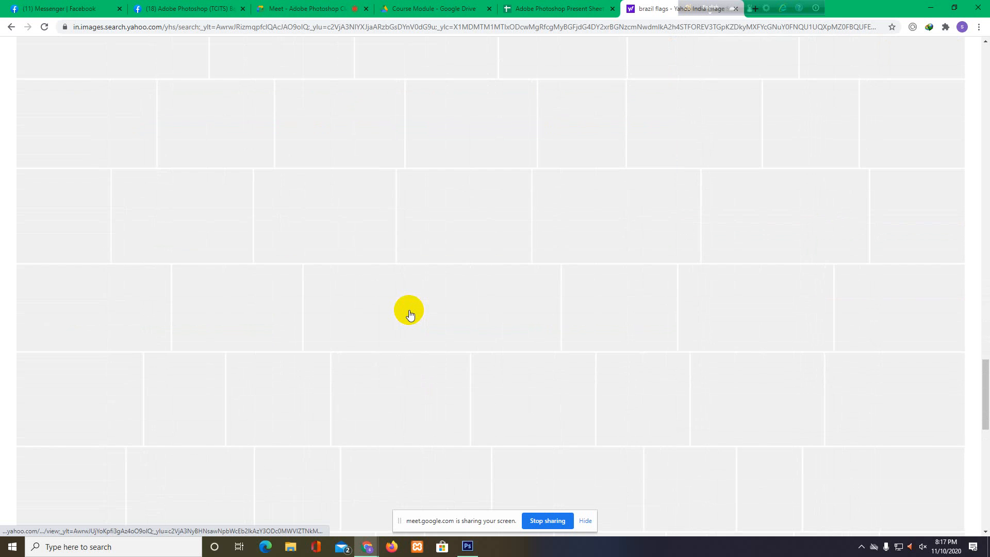
pyautogui.scroll(10, 410, 312)
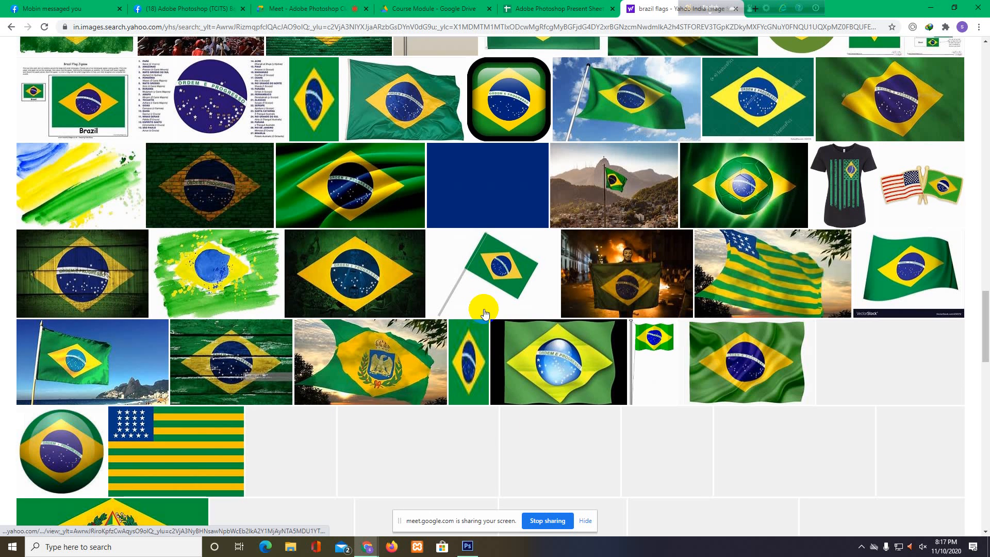
# Check the Google Meet class in Chrome, and return to Photoshop to look through the South African flag's layer stack.
pyautogui.click(470, 547)
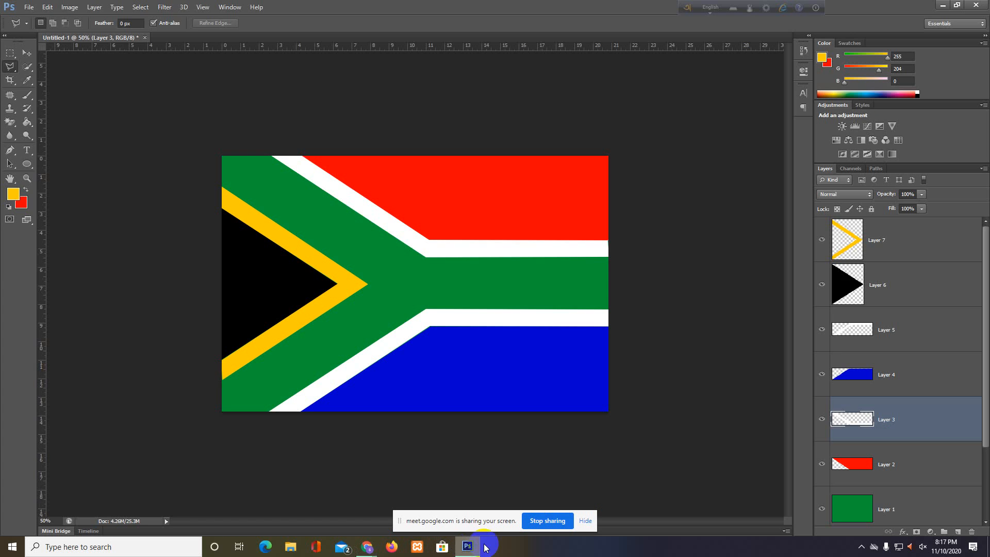
pyautogui.click(943, 4)
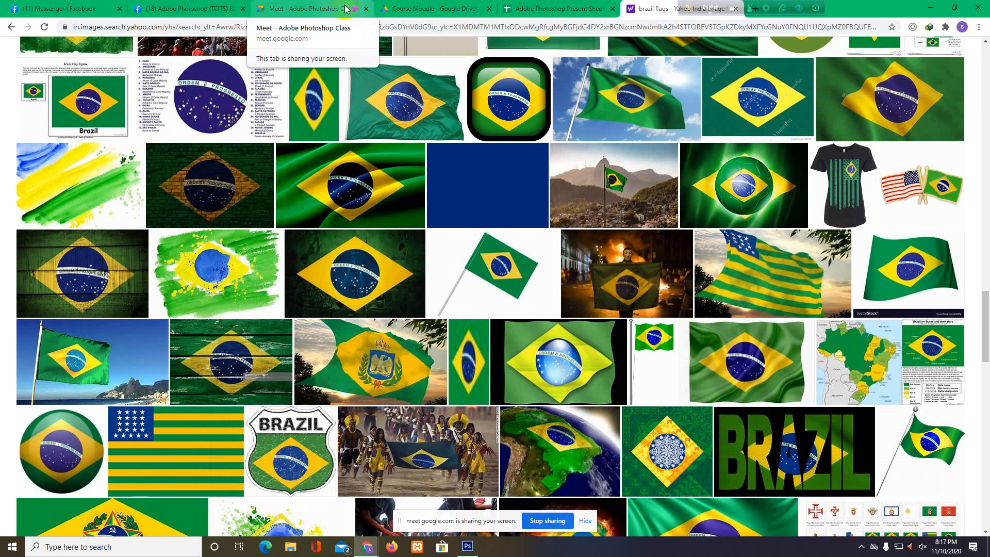
pyautogui.click(308, 10)
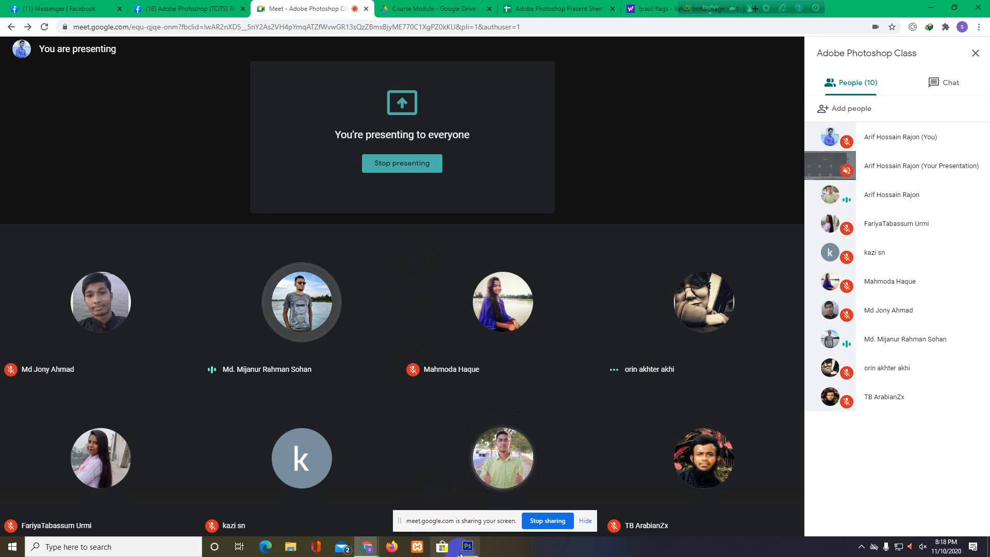
pyautogui.moveTo(464, 550)
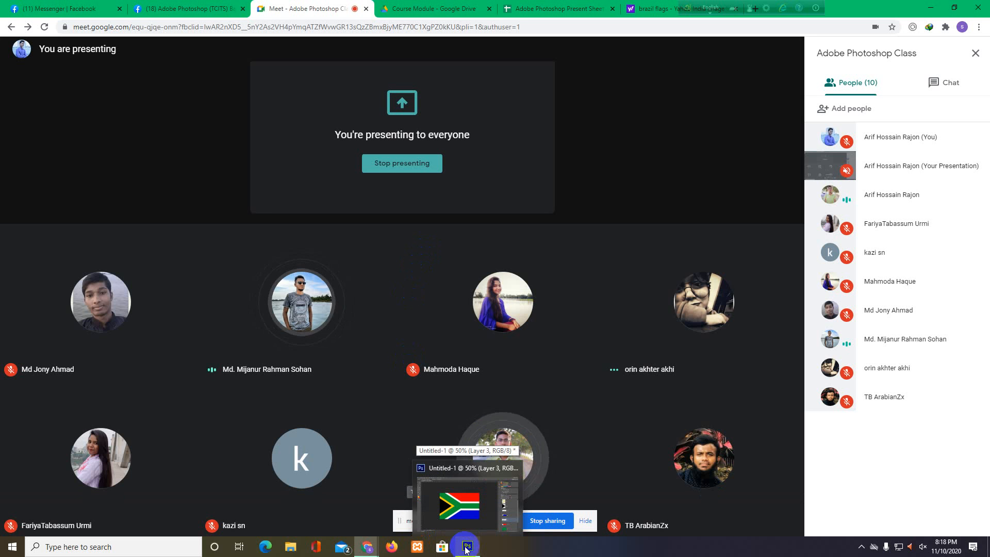
pyautogui.click(466, 550)
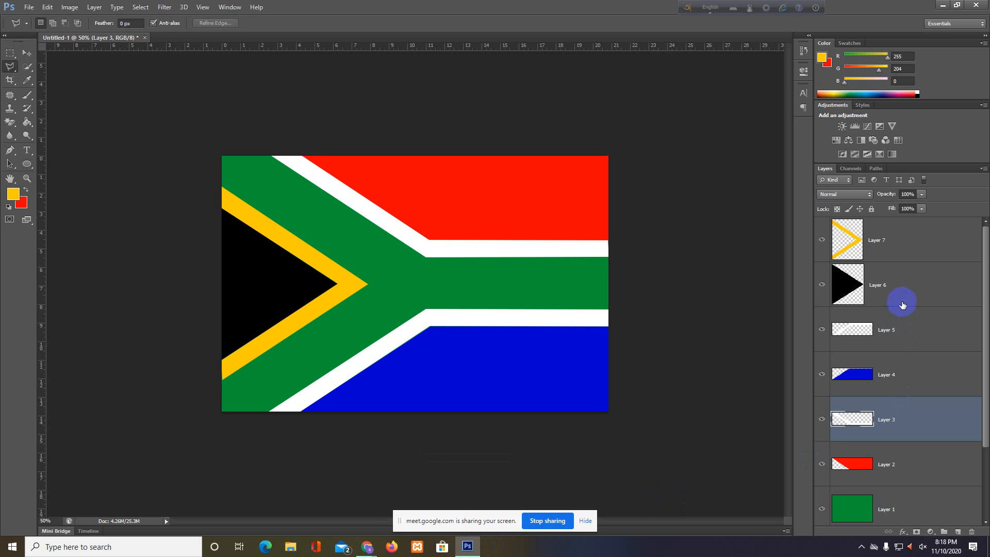
pyautogui.scroll(-2, 911, 299)
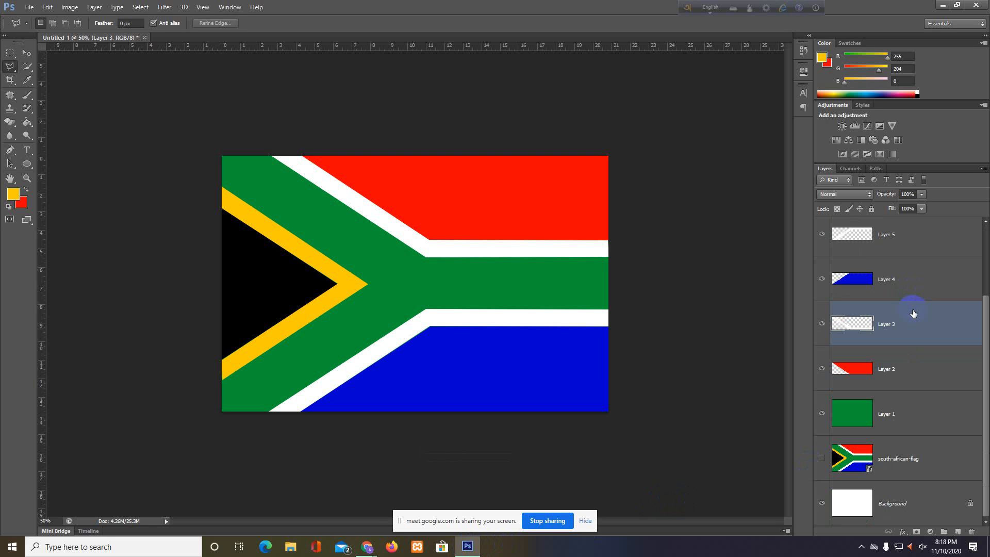
pyautogui.scroll(2, 913, 313)
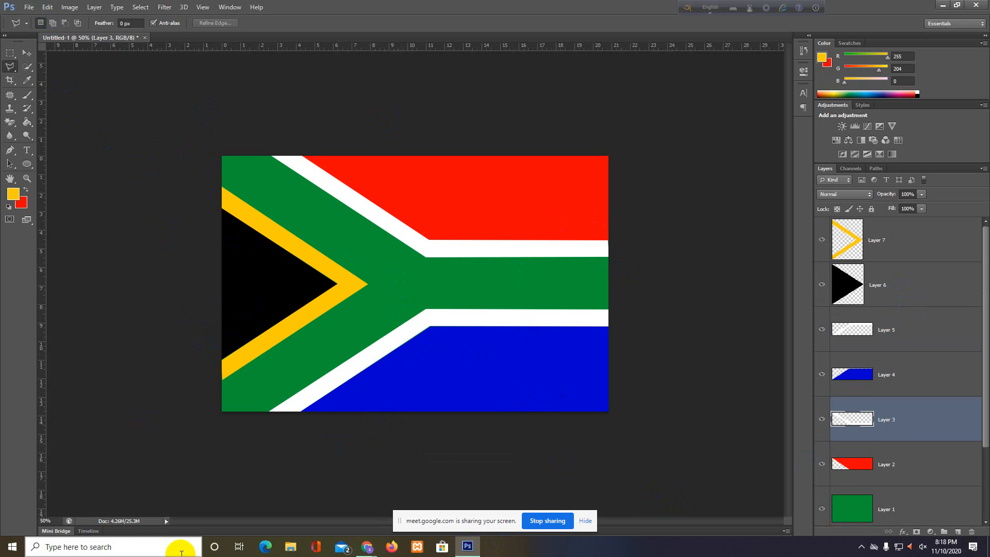
# Open Save for Web for the South African flag and choose JPEG as the export format.
pyautogui.click(29, 8)
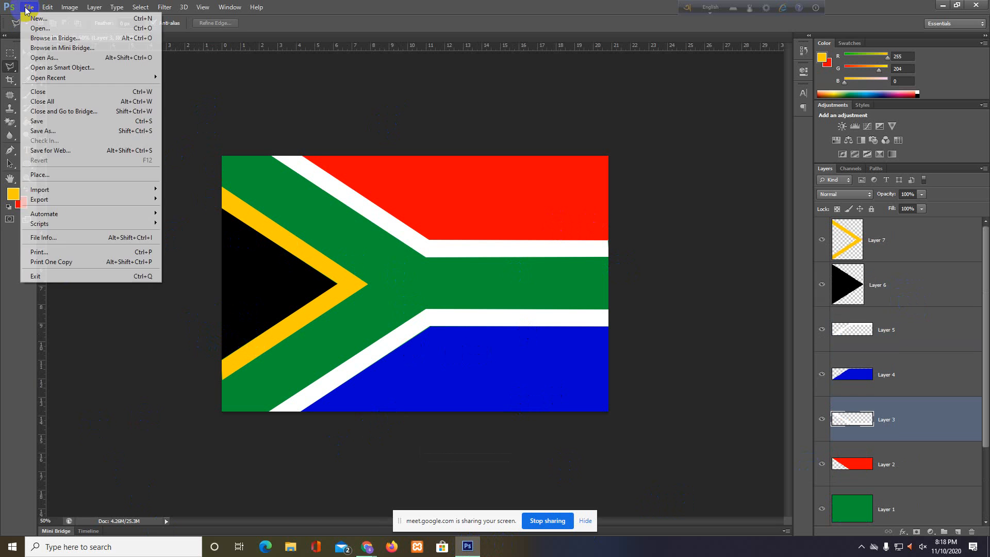
pyautogui.click(45, 152)
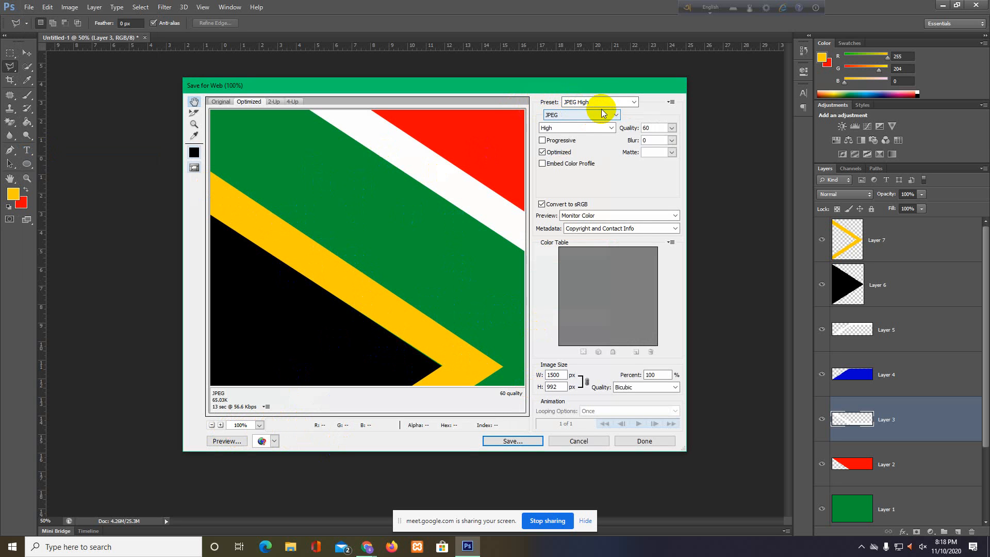
pyautogui.click(620, 116)
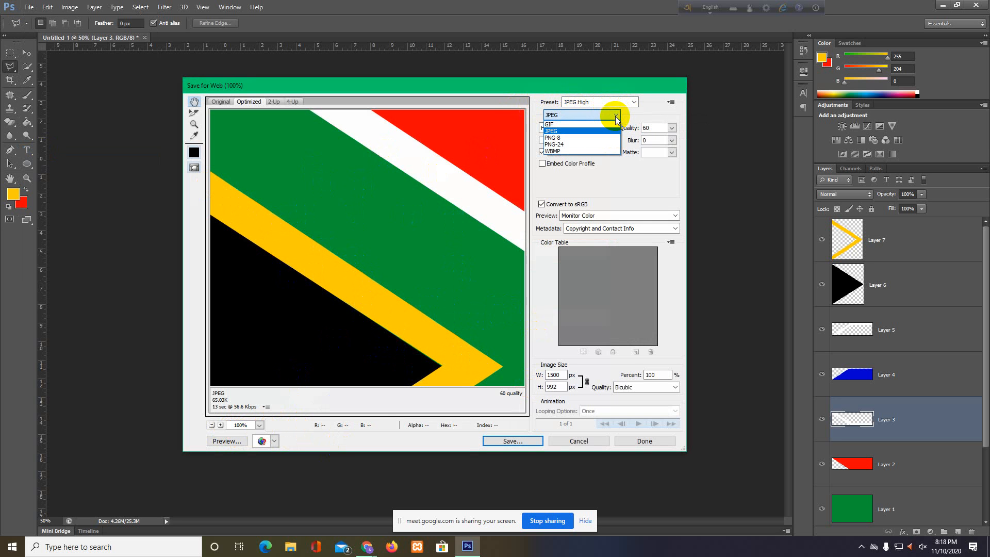
pyautogui.click(567, 133)
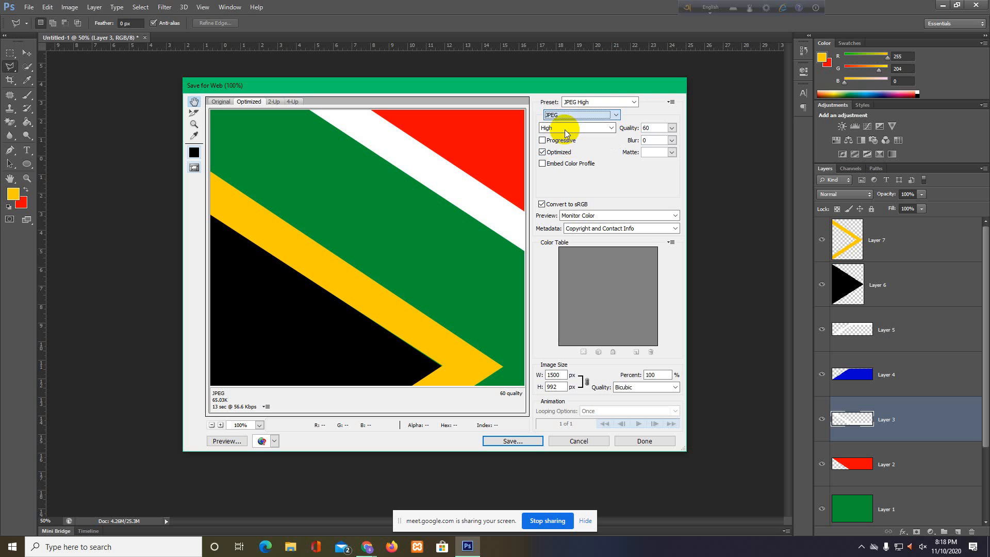
# Proceed to saving the optimized JPEG and browse to New Volume (D:) as the save location.
pyautogui.click(510, 445)
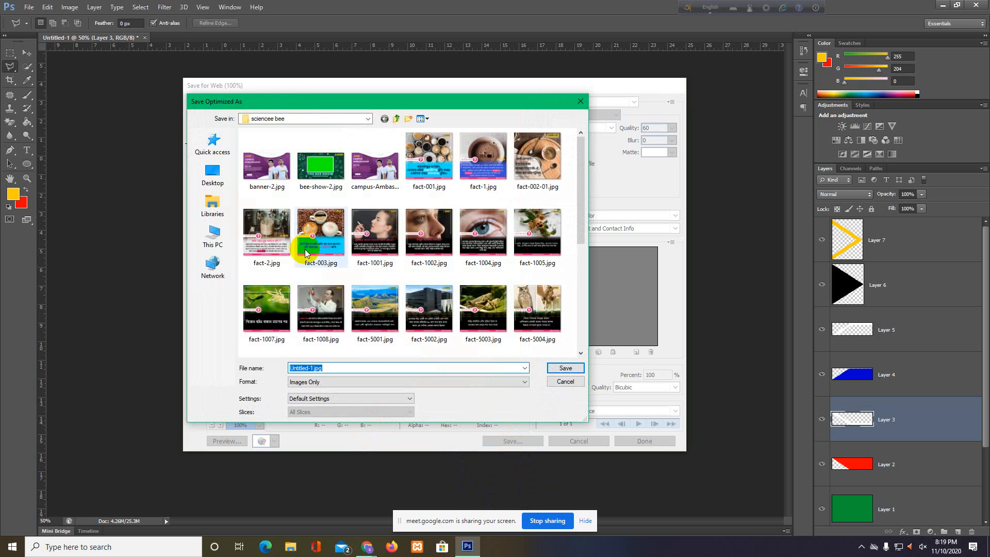
pyautogui.scroll(-5, 304, 250)
pyautogui.scroll(5, 304, 250)
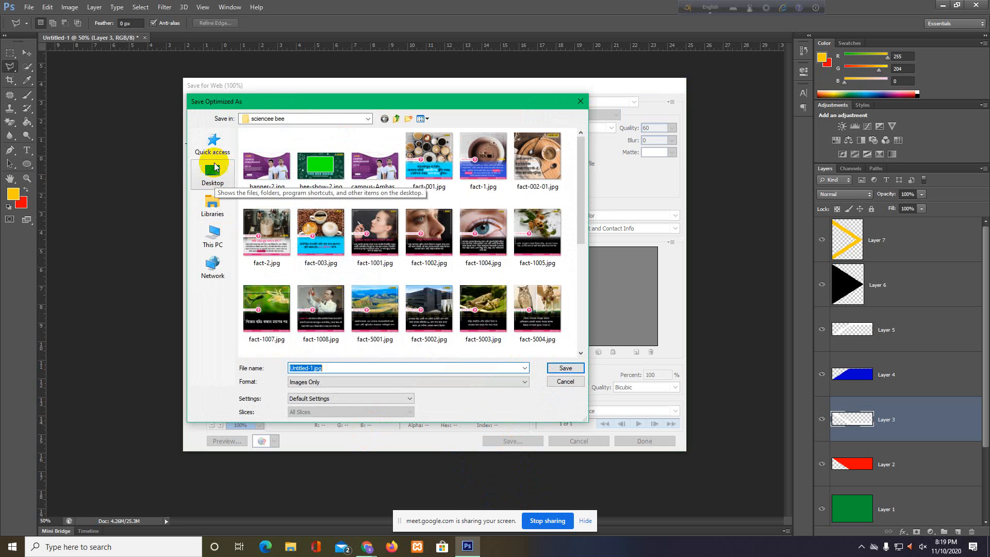
pyautogui.click(211, 184)
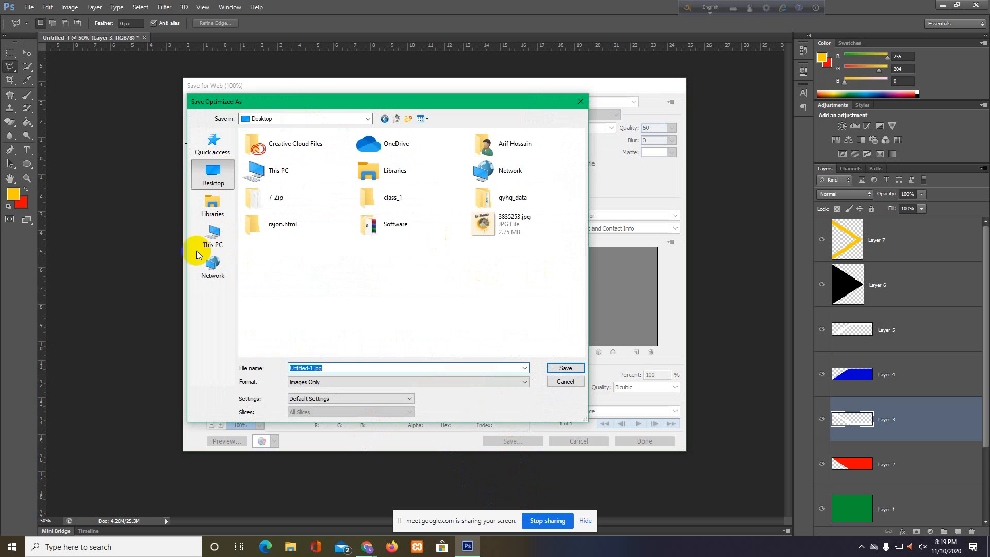
pyautogui.click(213, 238)
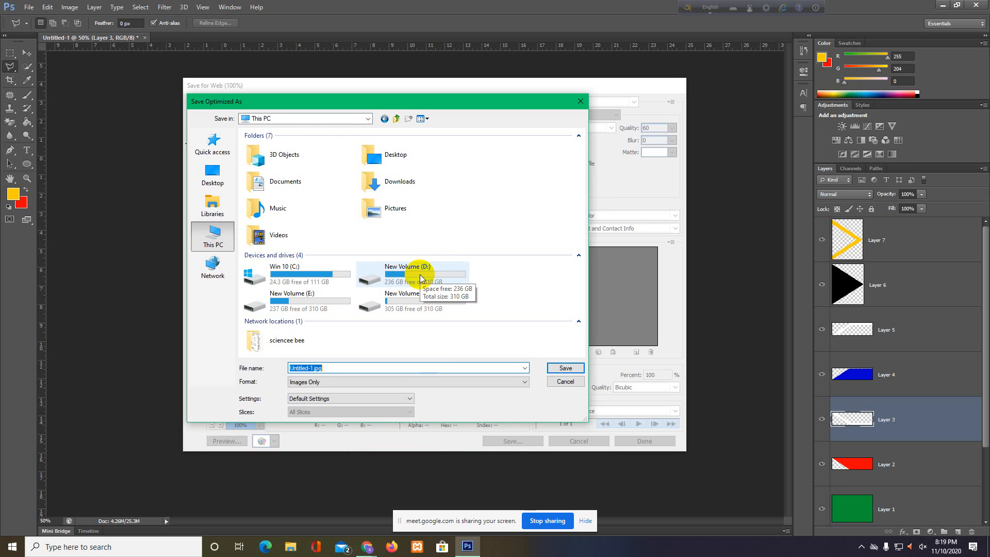
pyautogui.doubleClick(414, 264)
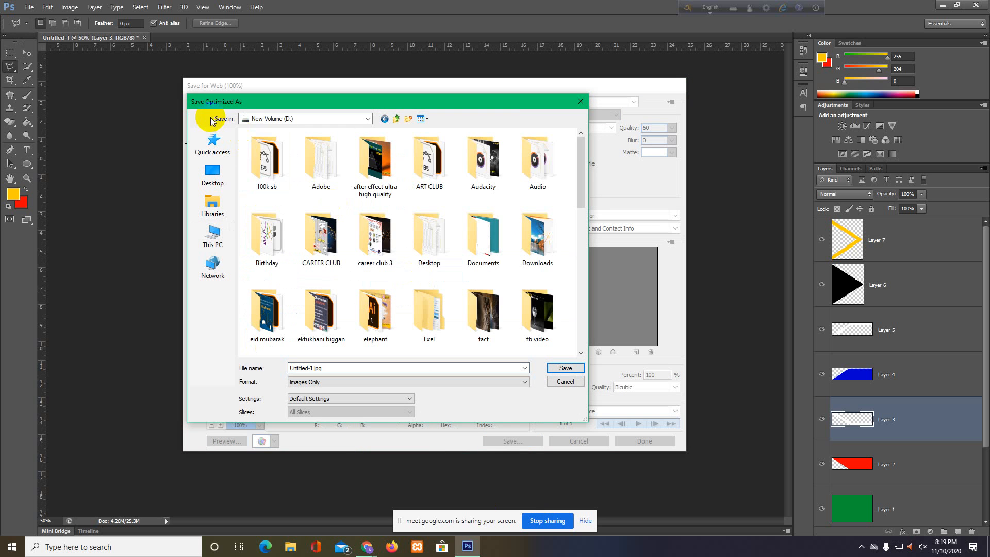
# Create a new folder on New Volume (D:) with its default name and open it as the save location.
pyautogui.click(407, 121)
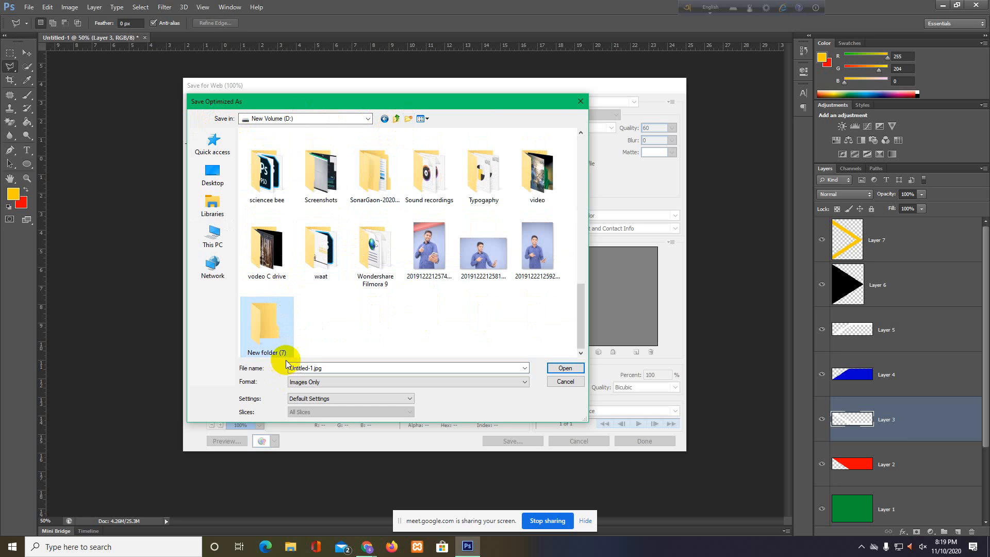
pyautogui.click(270, 342)
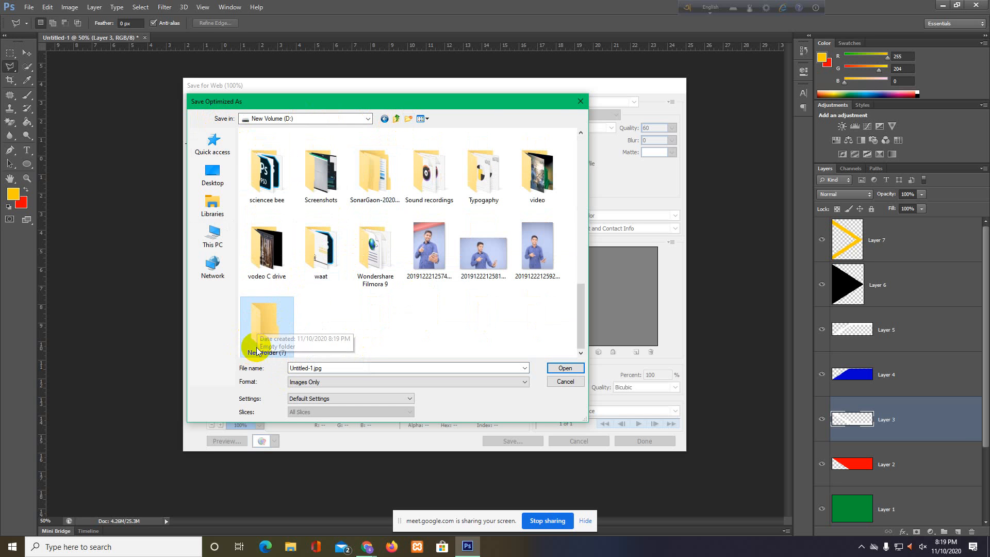
pyautogui.doubleClick(262, 329)
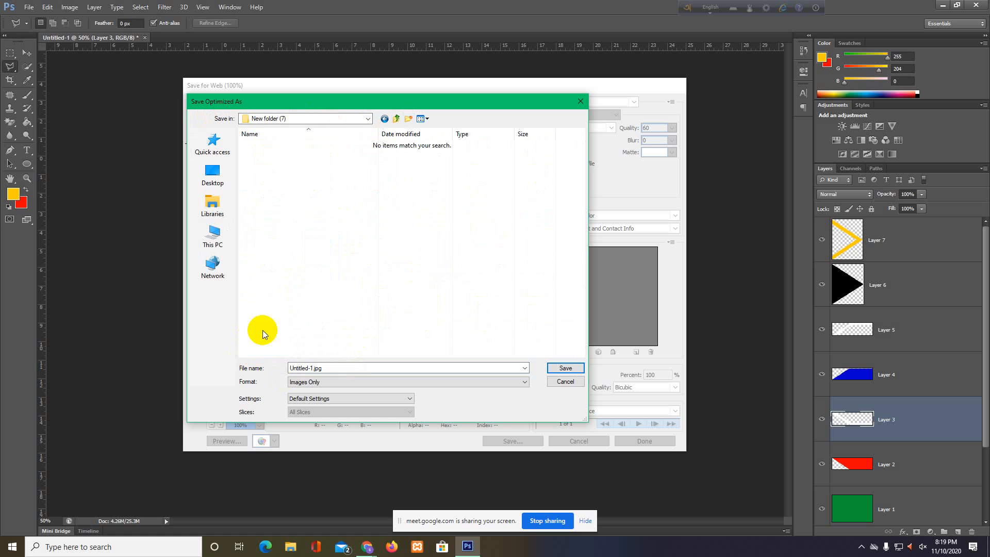
# Create a subfolder named "Day 2" inside the new folder and open it.
pyautogui.click(408, 120)
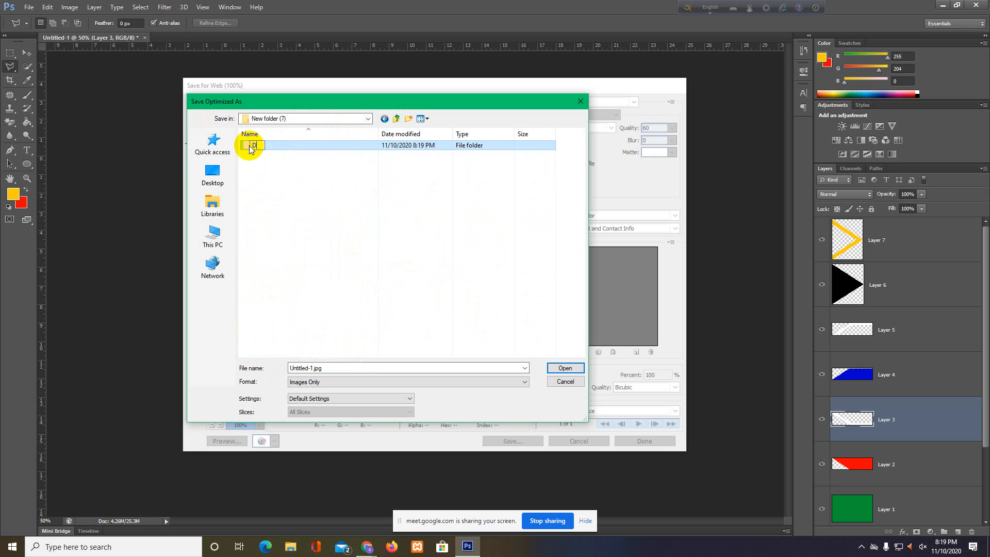
pyautogui.write('Day 2')
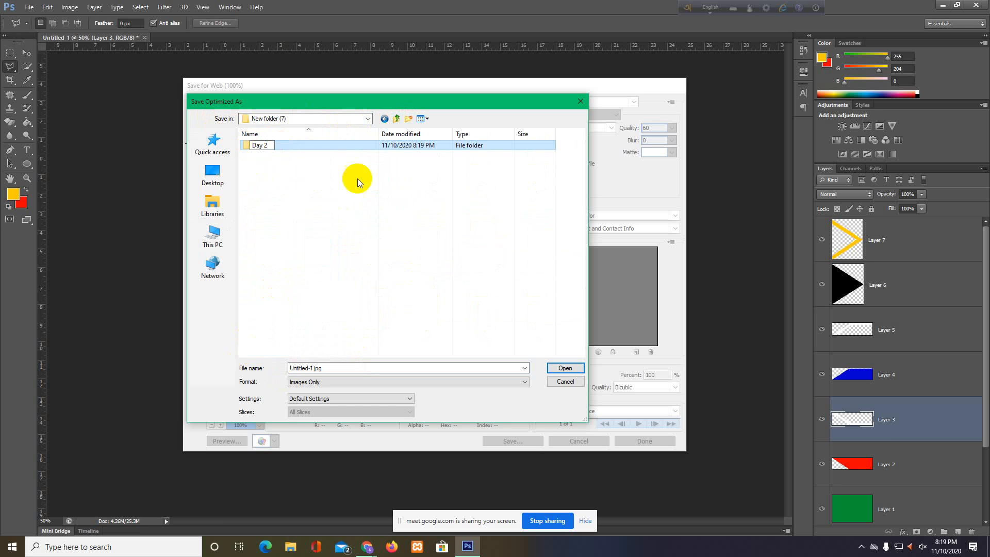
pyautogui.press('Return')
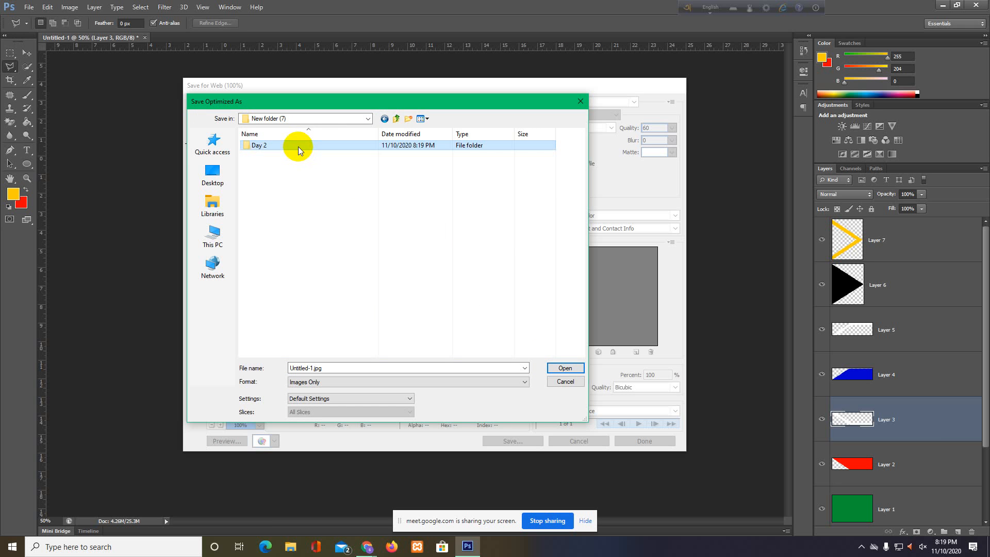
pyautogui.doubleClick(296, 146)
# Name the exported image "Africa Flag.jpg" and save it in the Day 2 folder.
pyautogui.click(309, 368)
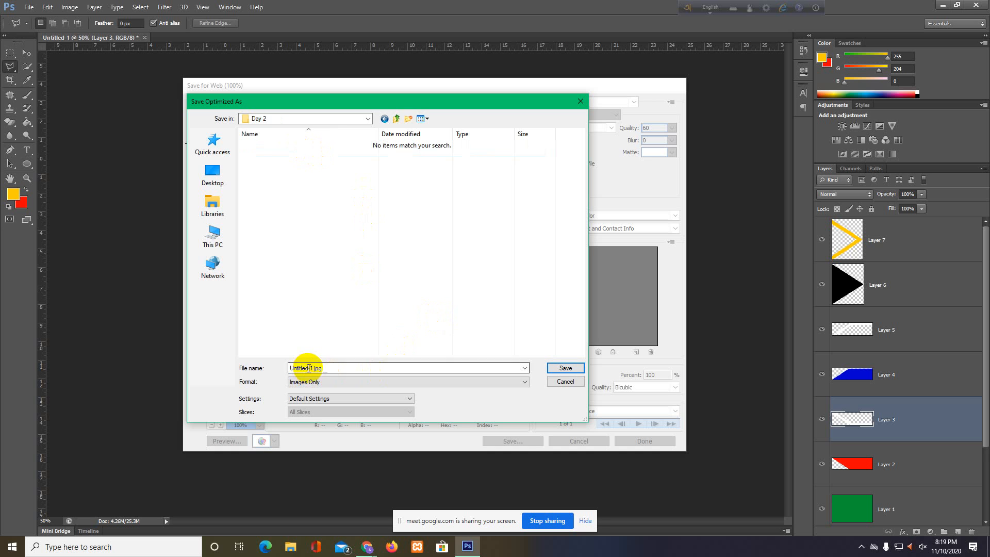
pyautogui.moveTo(313, 368); pyautogui.dragTo(294, 367)
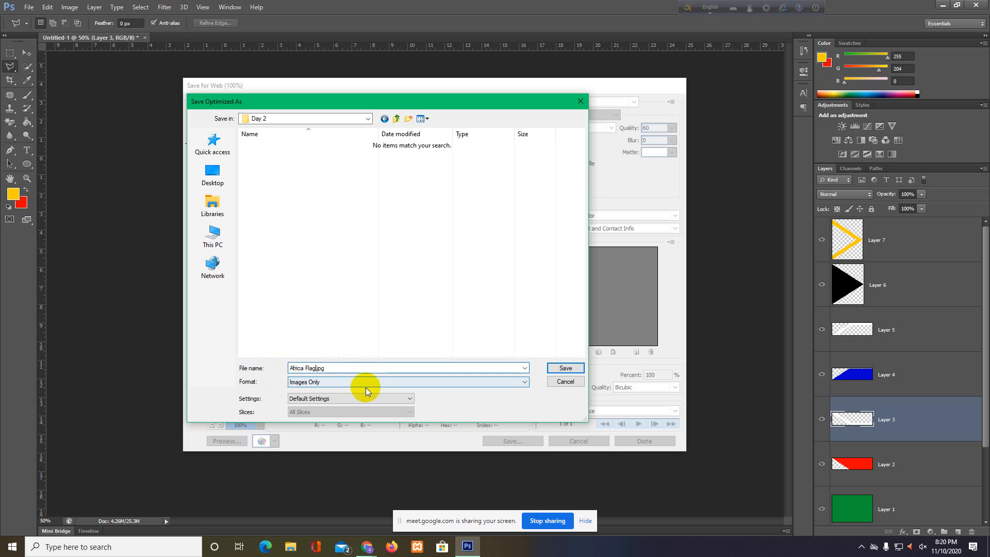
pyautogui.click(566, 369)
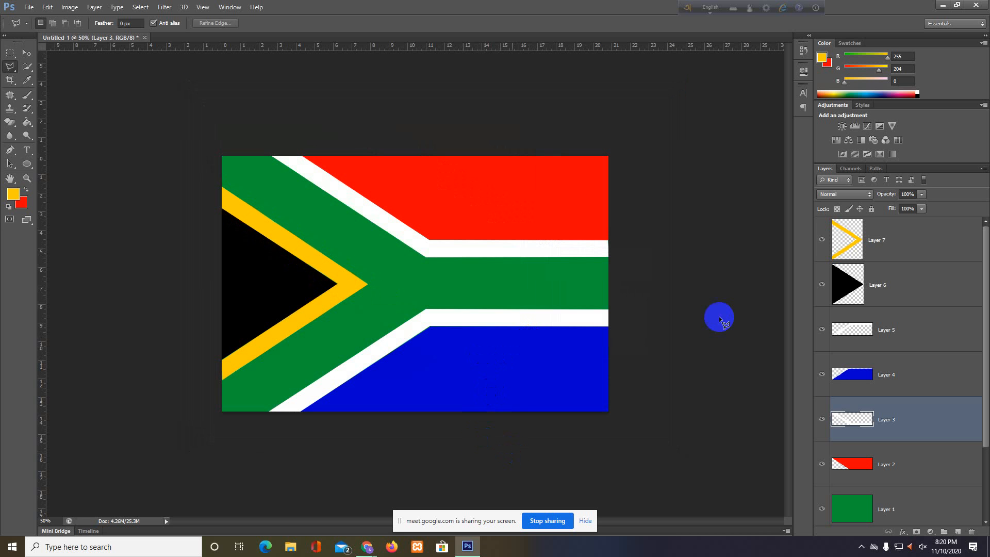
# Minimize the open windows, browse in File Explorer to D:, New folder (7), Day 2, and open Africa-Flag.jpg for viewing.
pyautogui.click(941, 7)
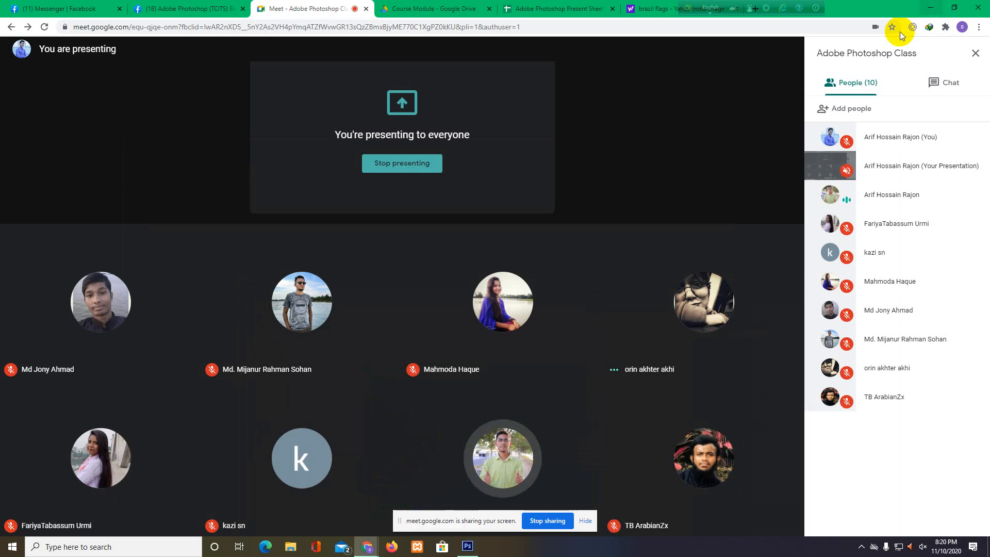
pyautogui.click(935, 8)
pyautogui.doubleClick(14, 177)
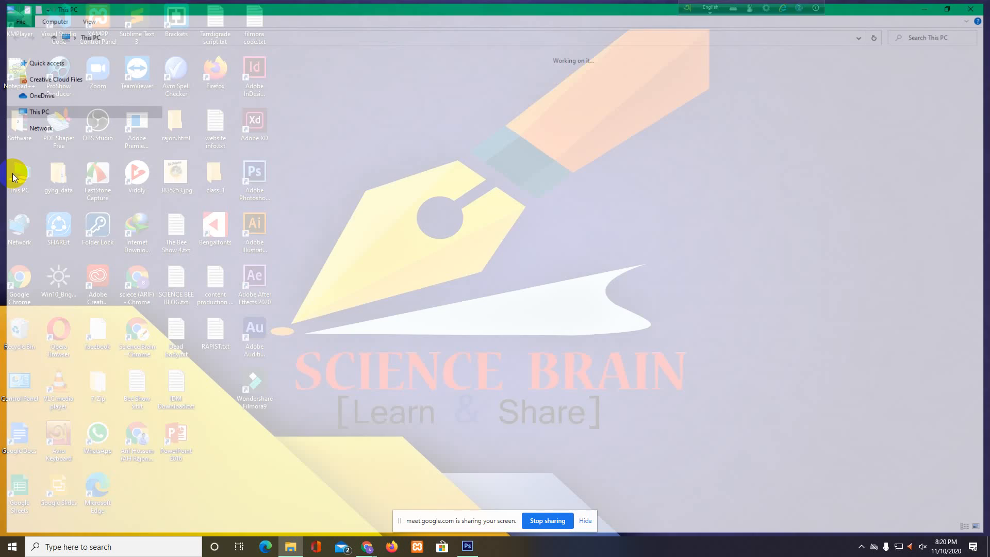
pyautogui.doubleClick(380, 148)
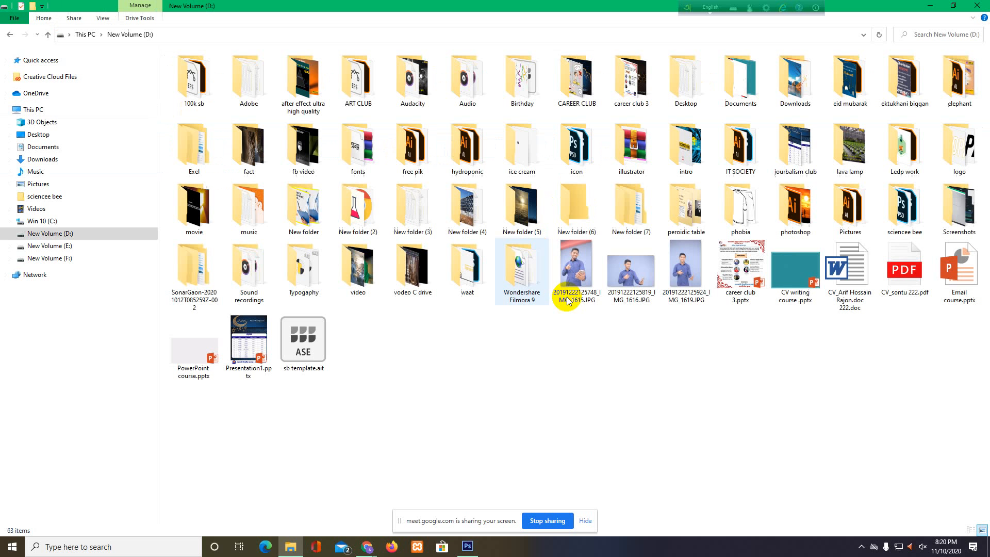
pyautogui.doubleClick(627, 212)
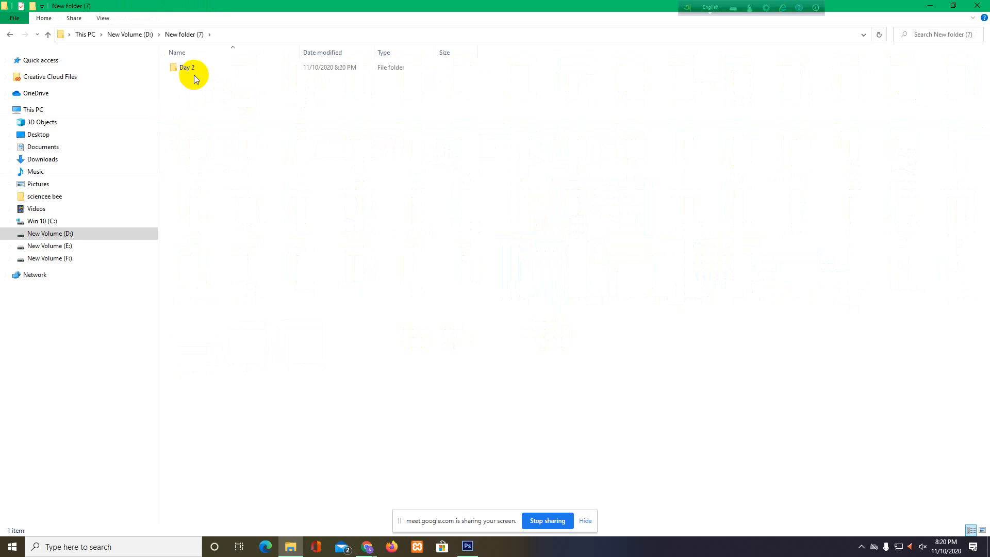
pyautogui.doubleClick(216, 72)
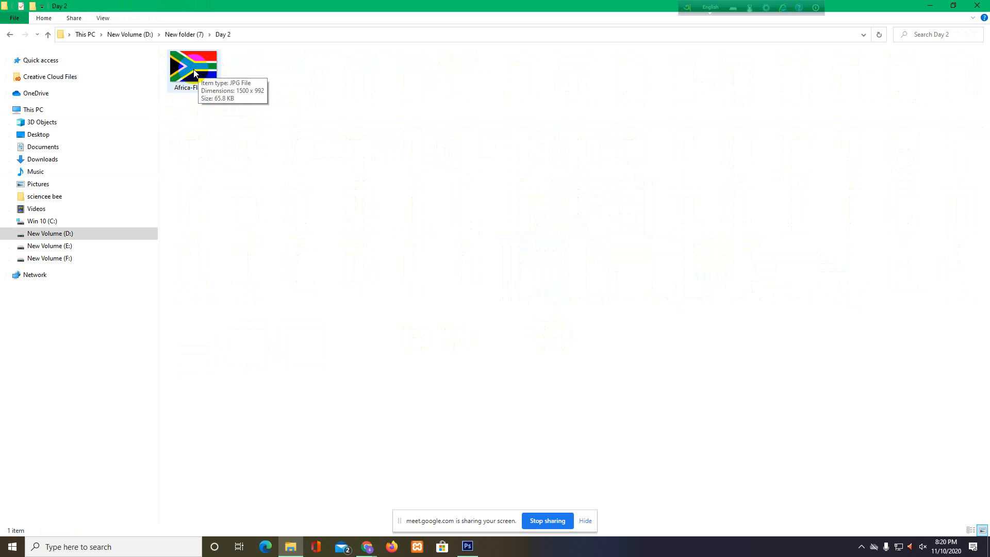
pyautogui.doubleClick(194, 73)
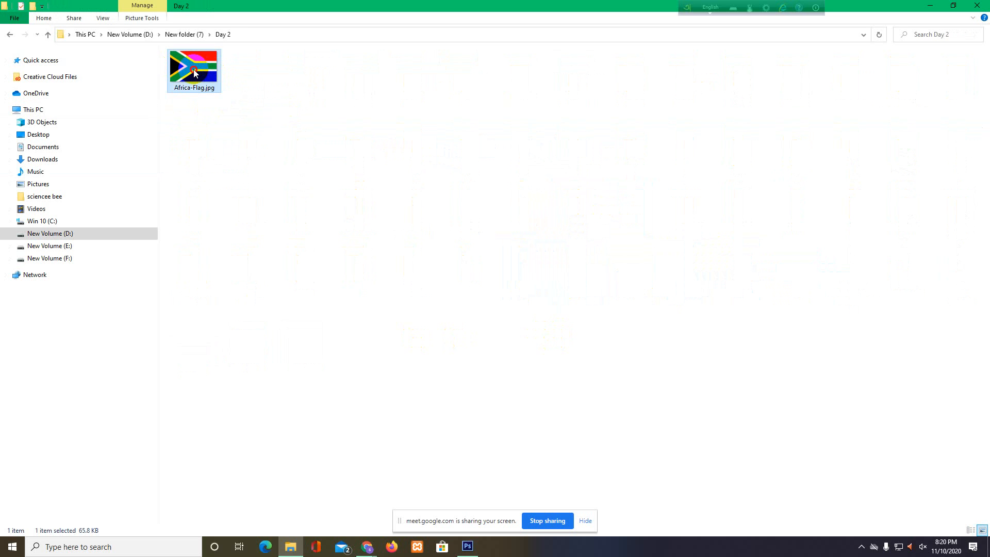